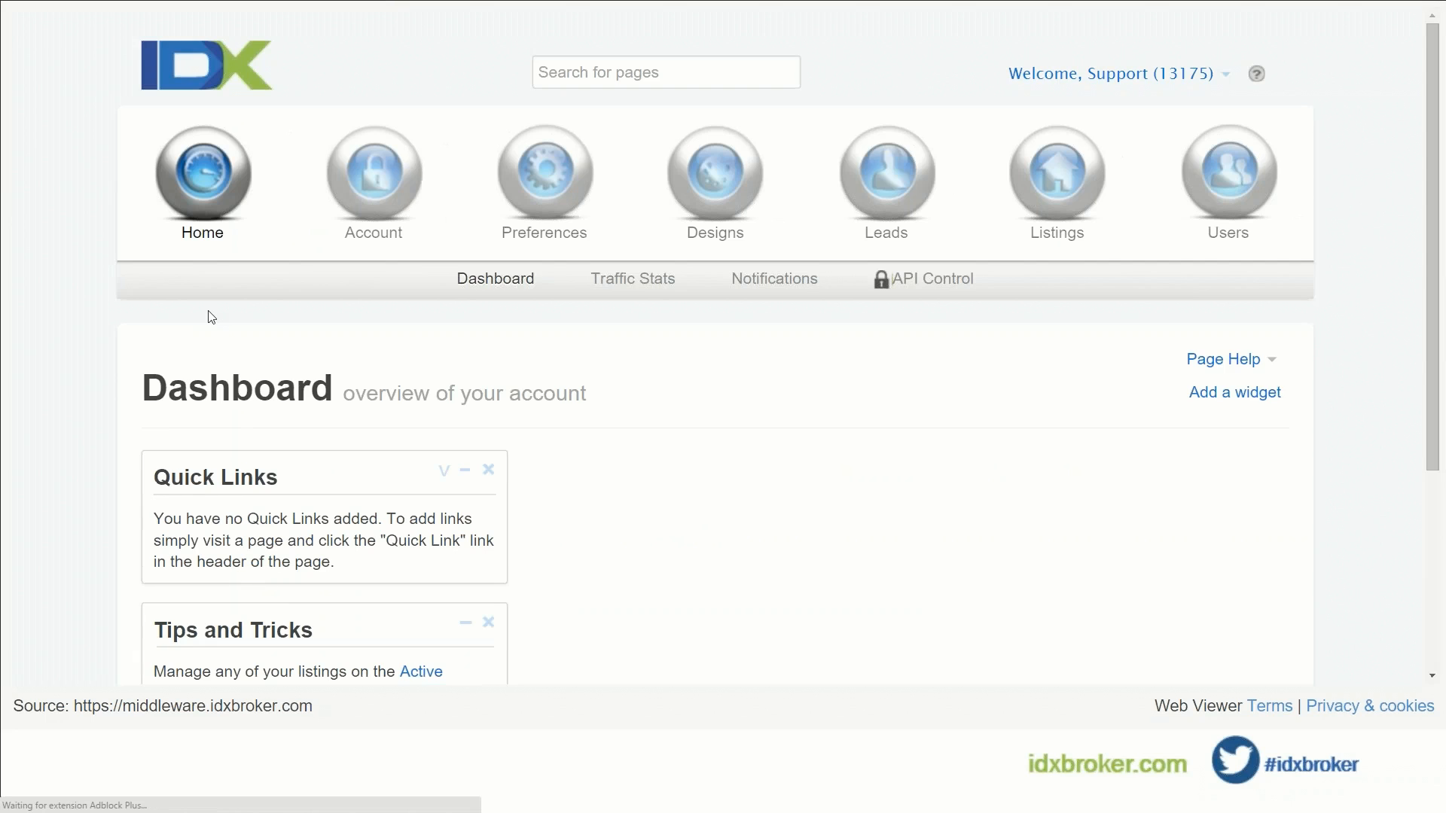
# Step: Review the Dashboard's notices and recent leads, then show the Account sub-navigation
pyautogui.scroll(-4, 212, 317)
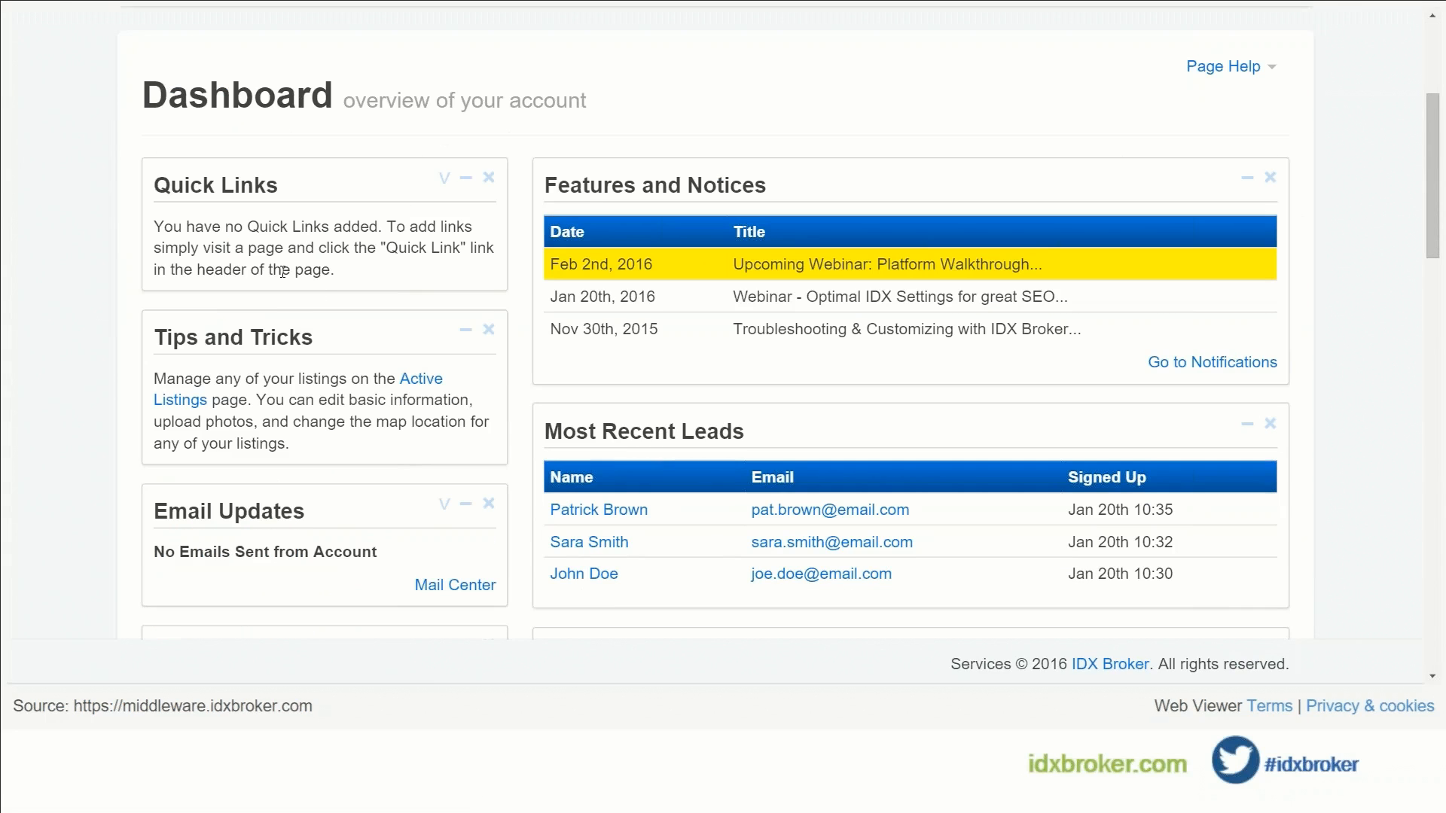
pyautogui.scroll(-4, 541, 253)
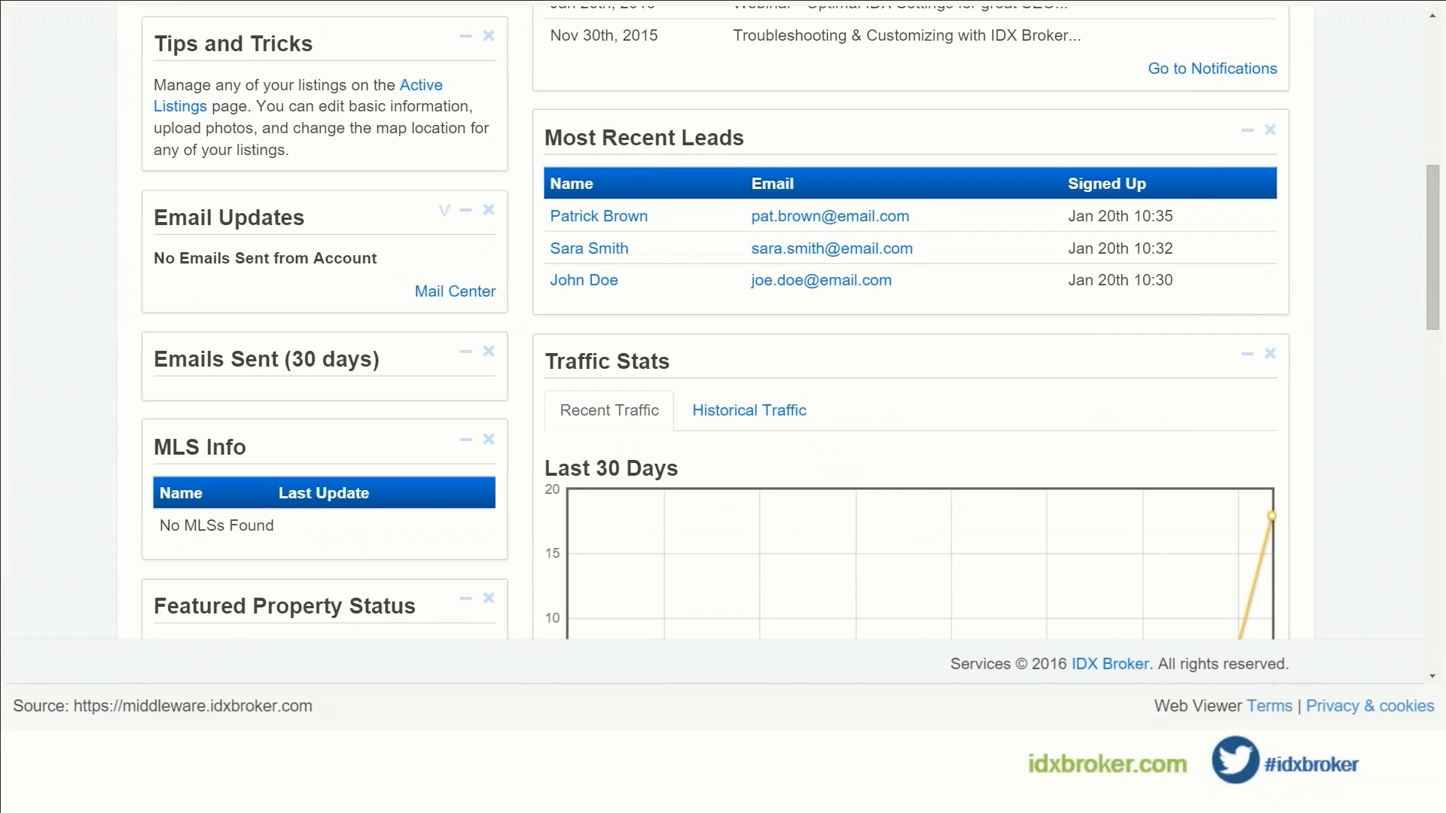
pyautogui.scroll(1, 712, 256)
pyautogui.scroll(2, 705, 286)
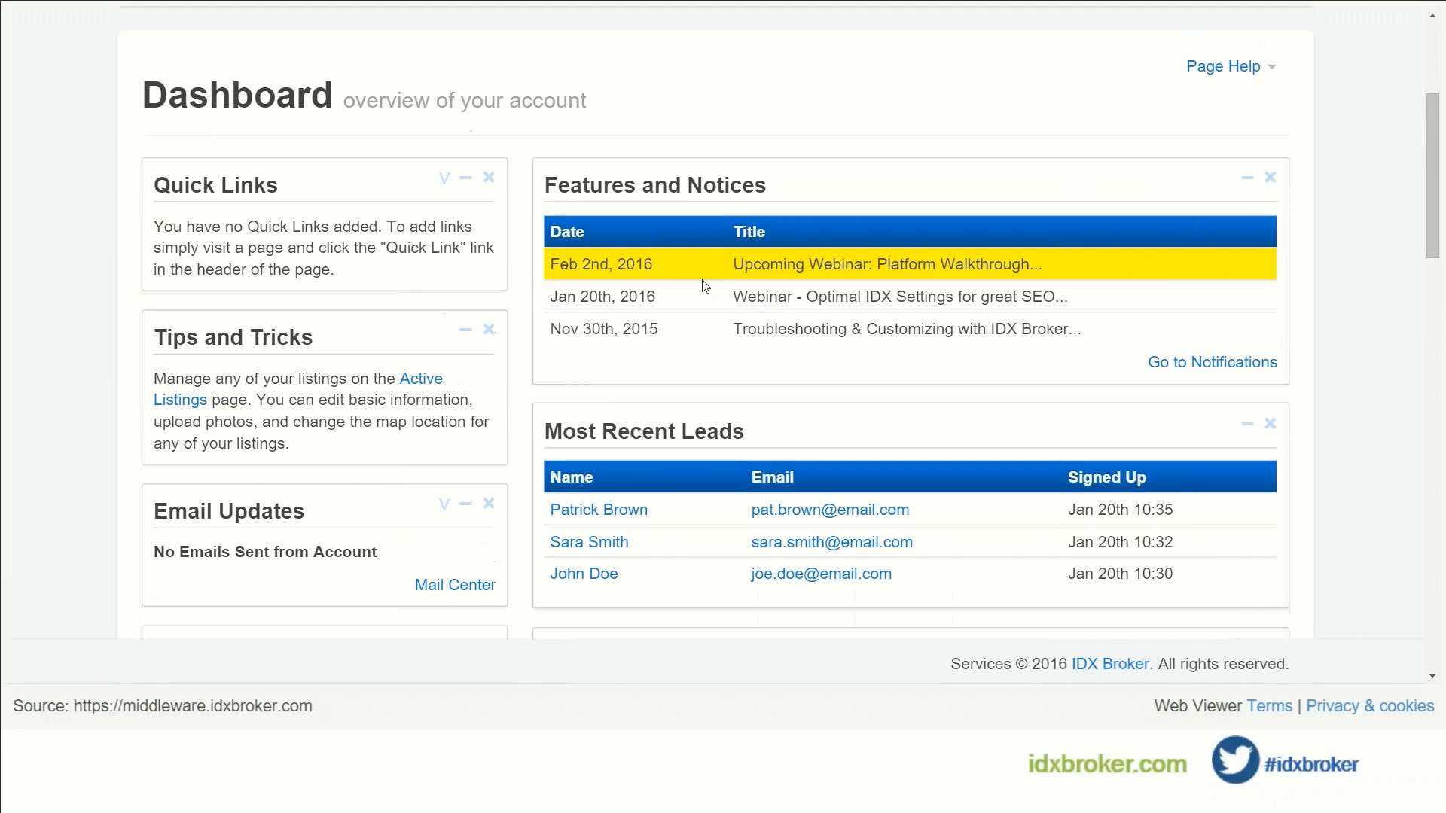
pyautogui.scroll(-2, 706, 252)
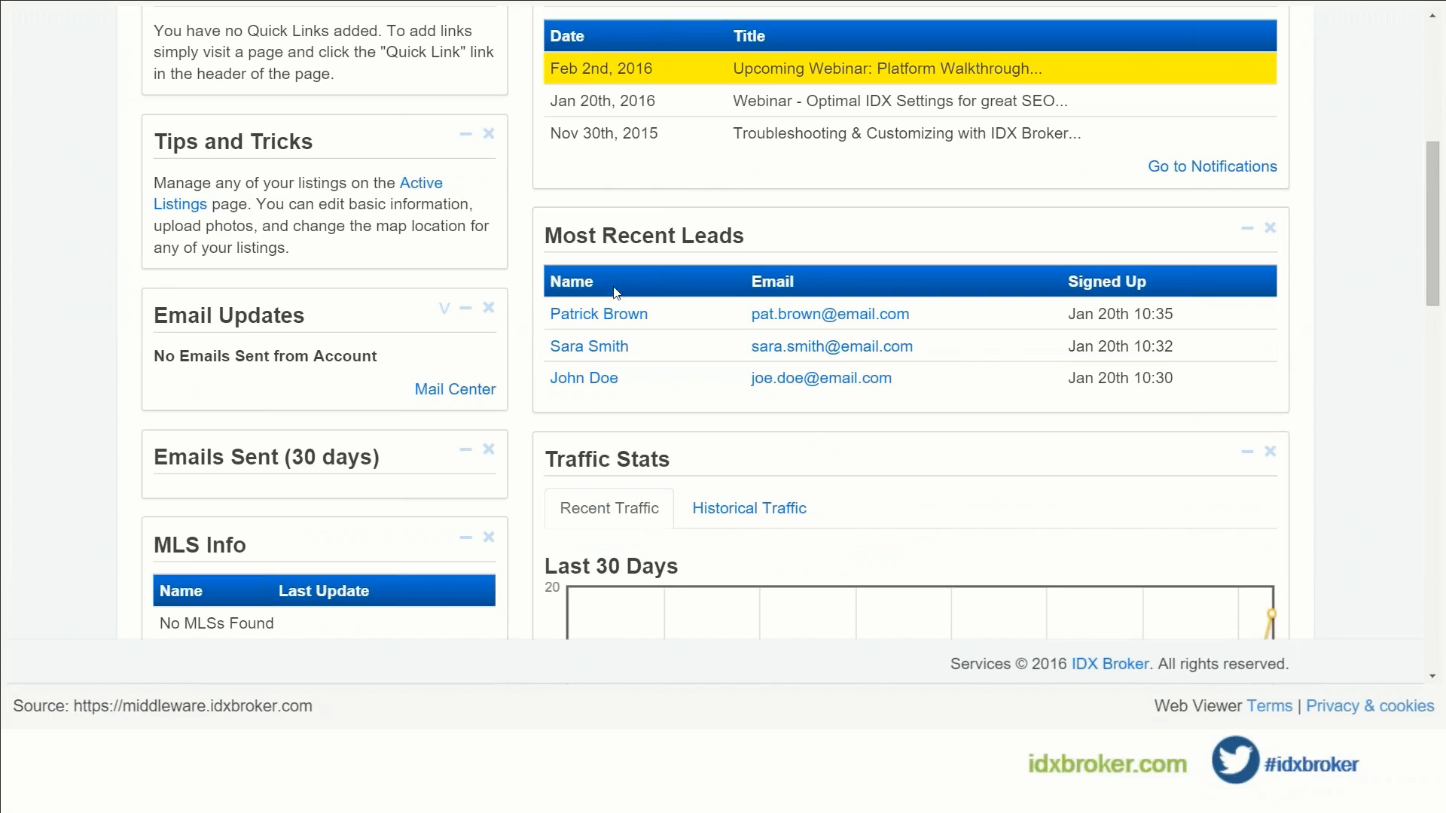
pyautogui.scroll(5, 992, 52)
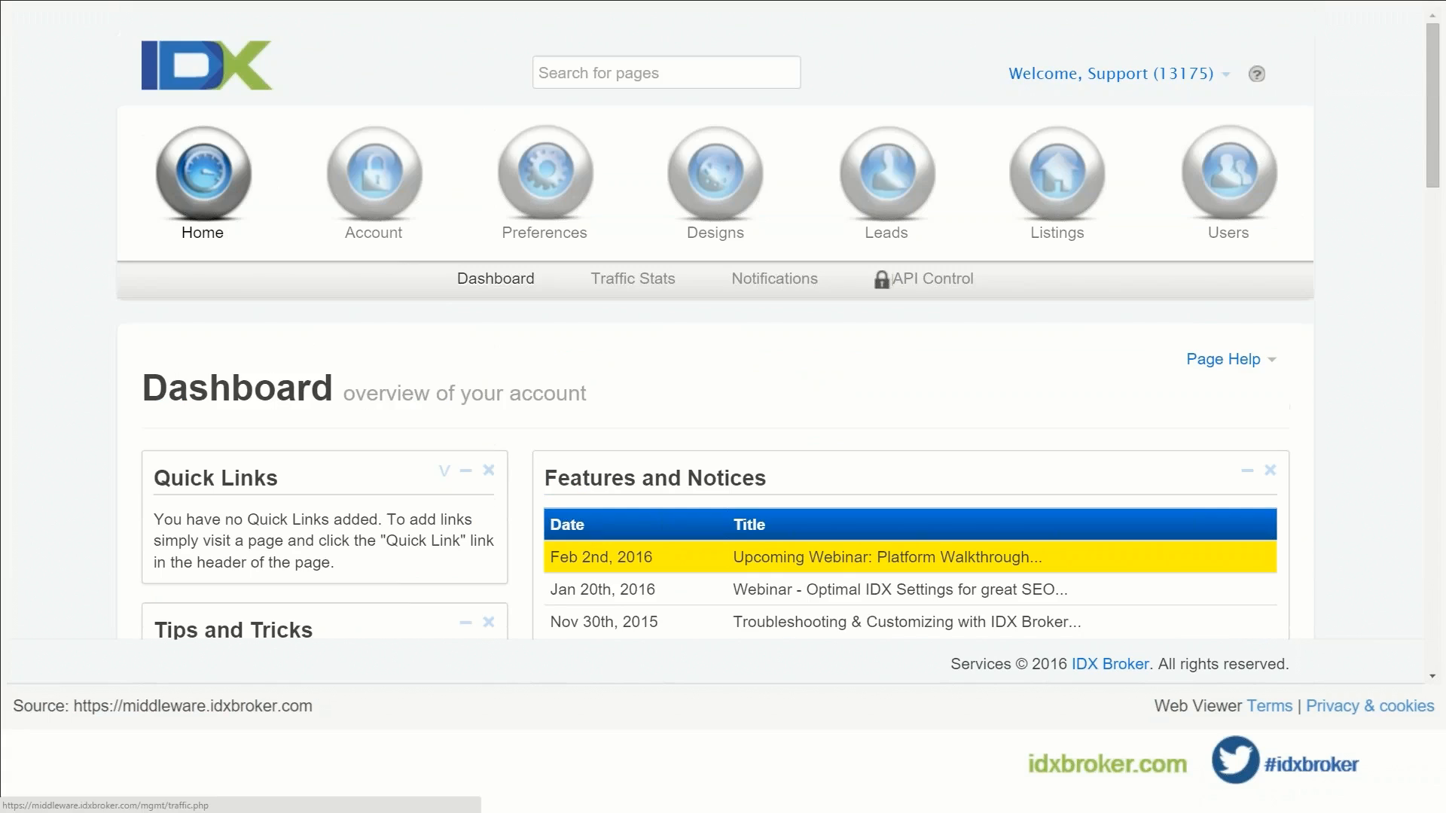
pyautogui.click(418, 184)
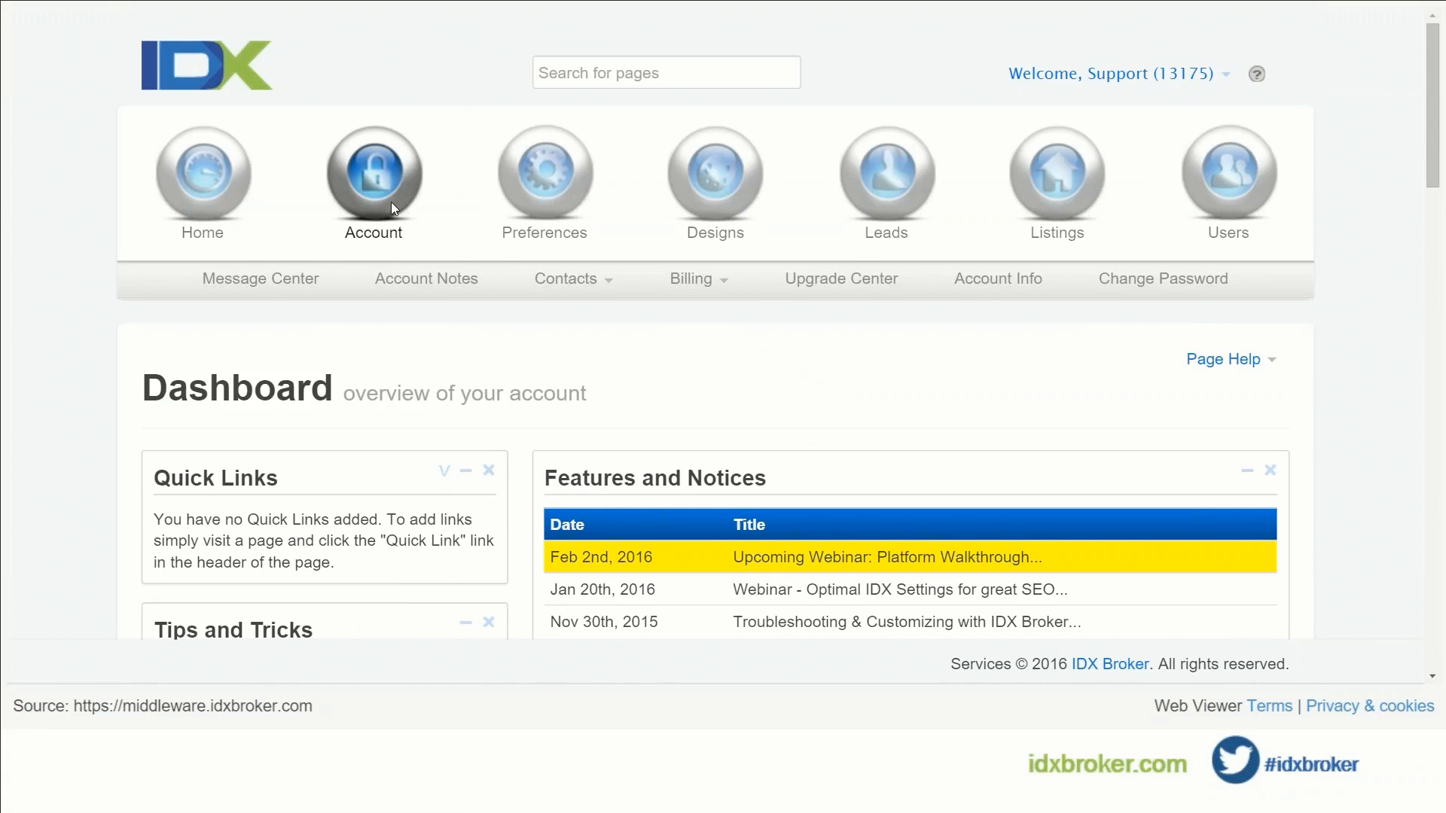
# Step: Open Billing > Information, review the $99.99 current invoice, then go to Account Info
pyautogui.click(675, 283)
pyautogui.click(678, 315)
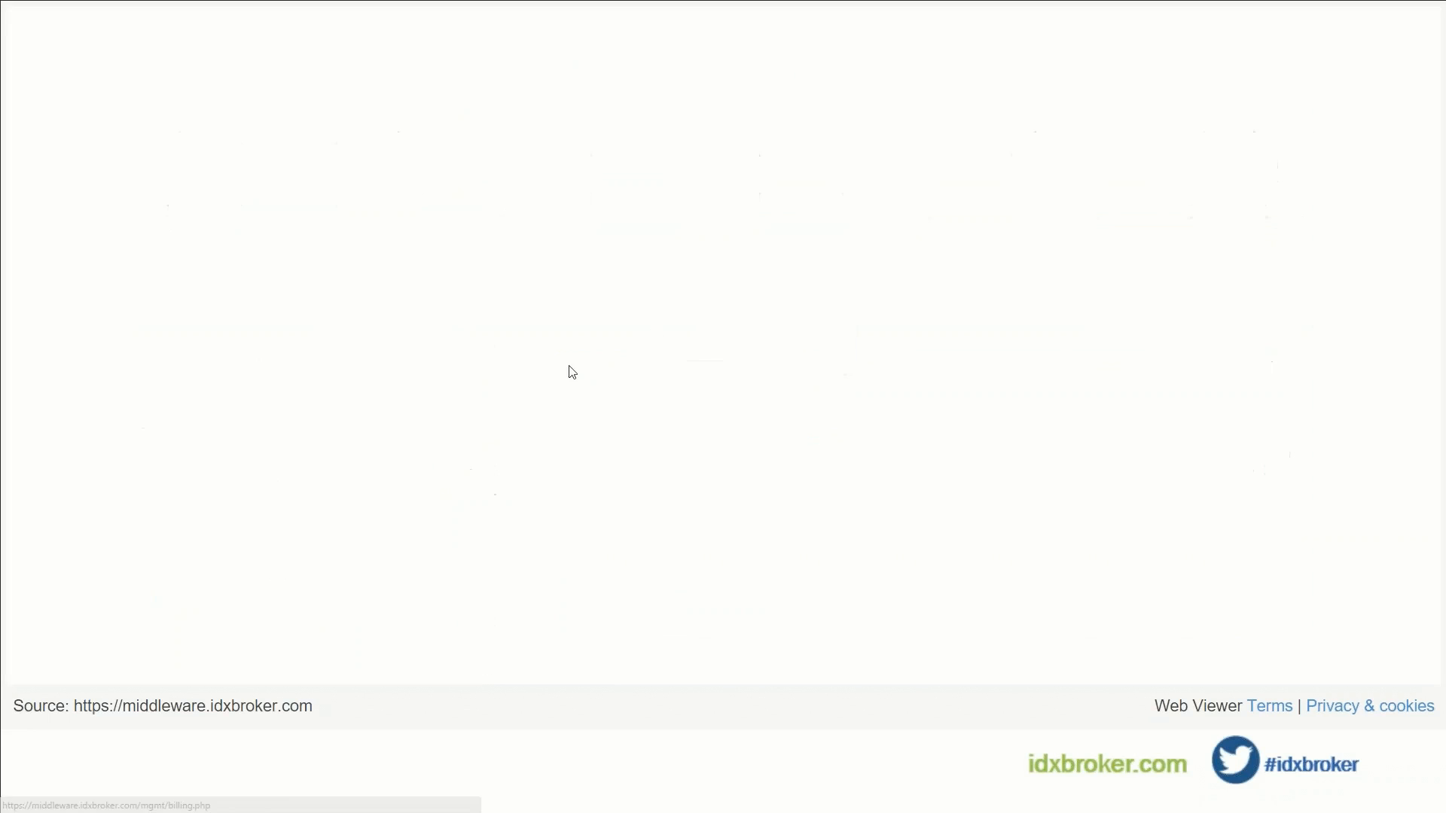
pyautogui.scroll(-4, 586, 544)
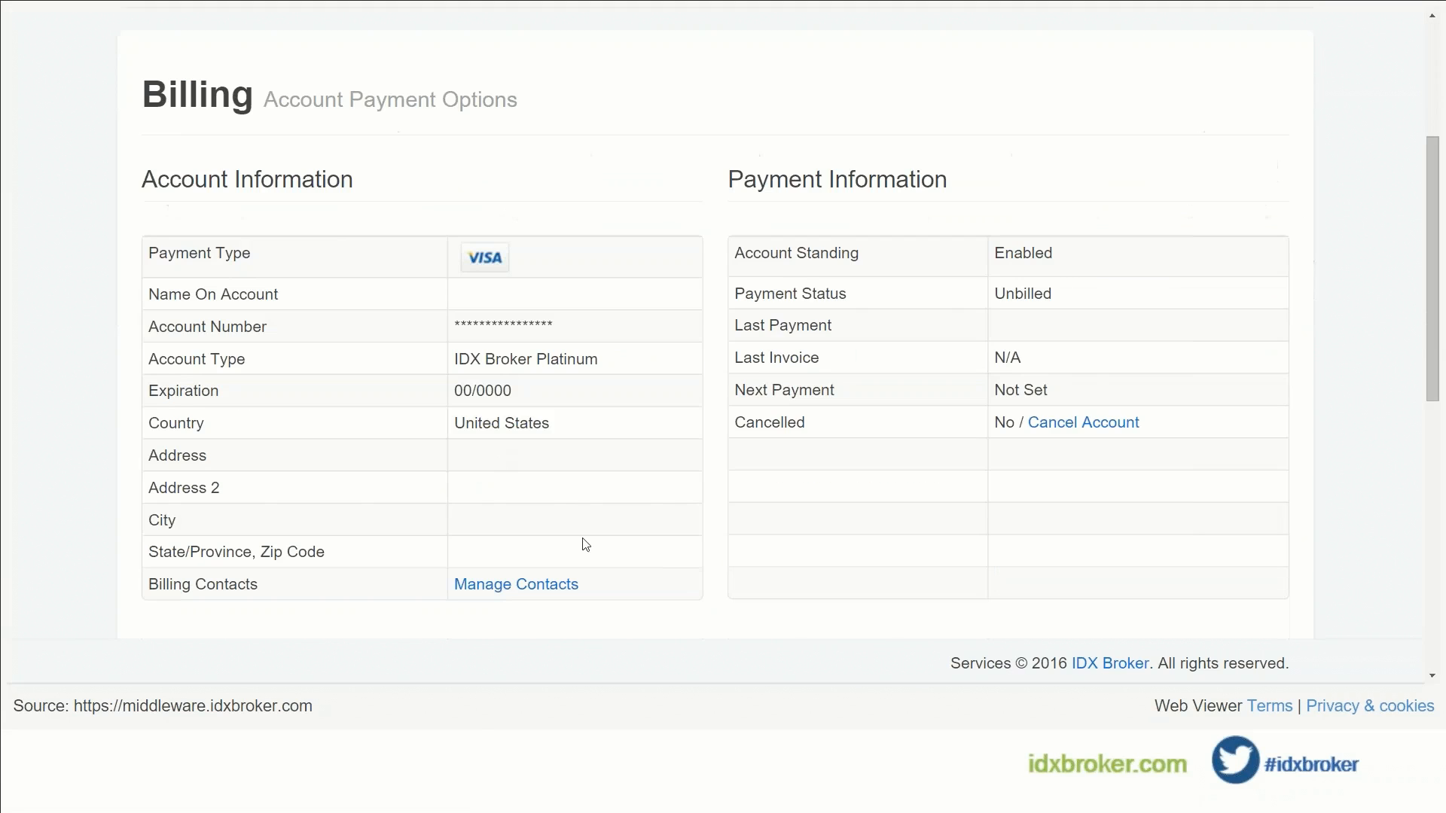
pyautogui.scroll(-4, 581, 474)
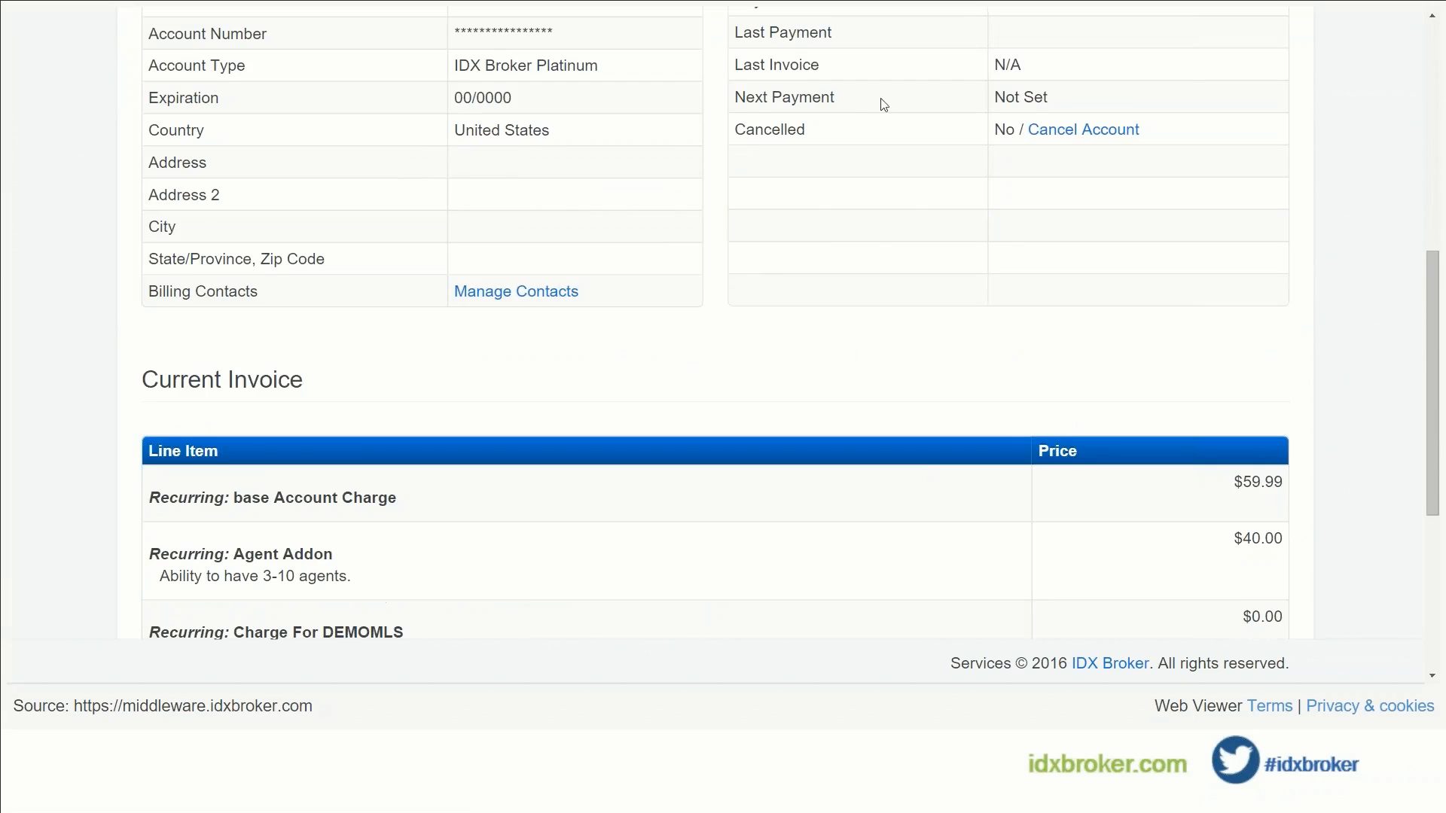
pyautogui.scroll(1, 852, 109)
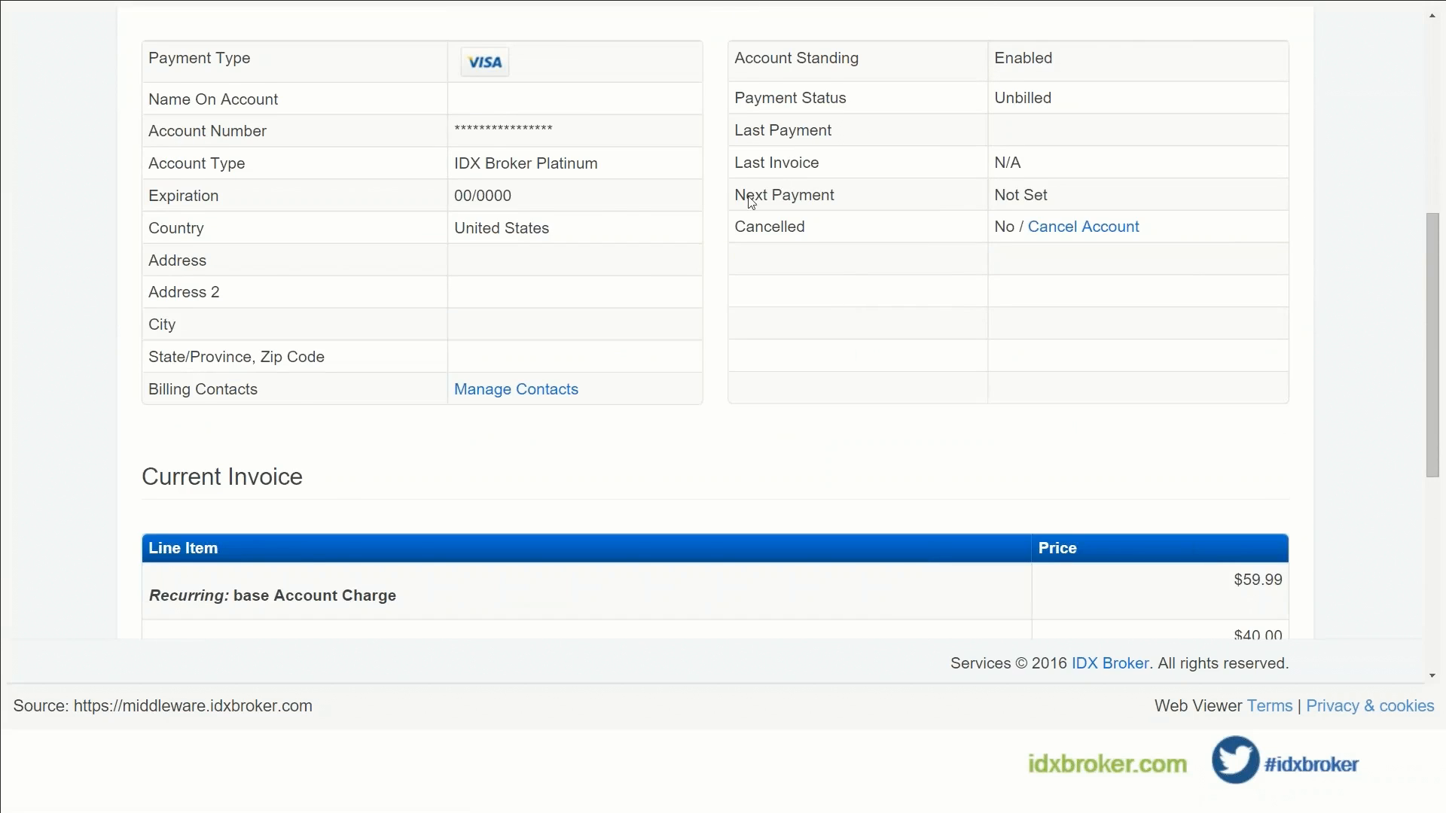
pyautogui.scroll(-6, 533, 288)
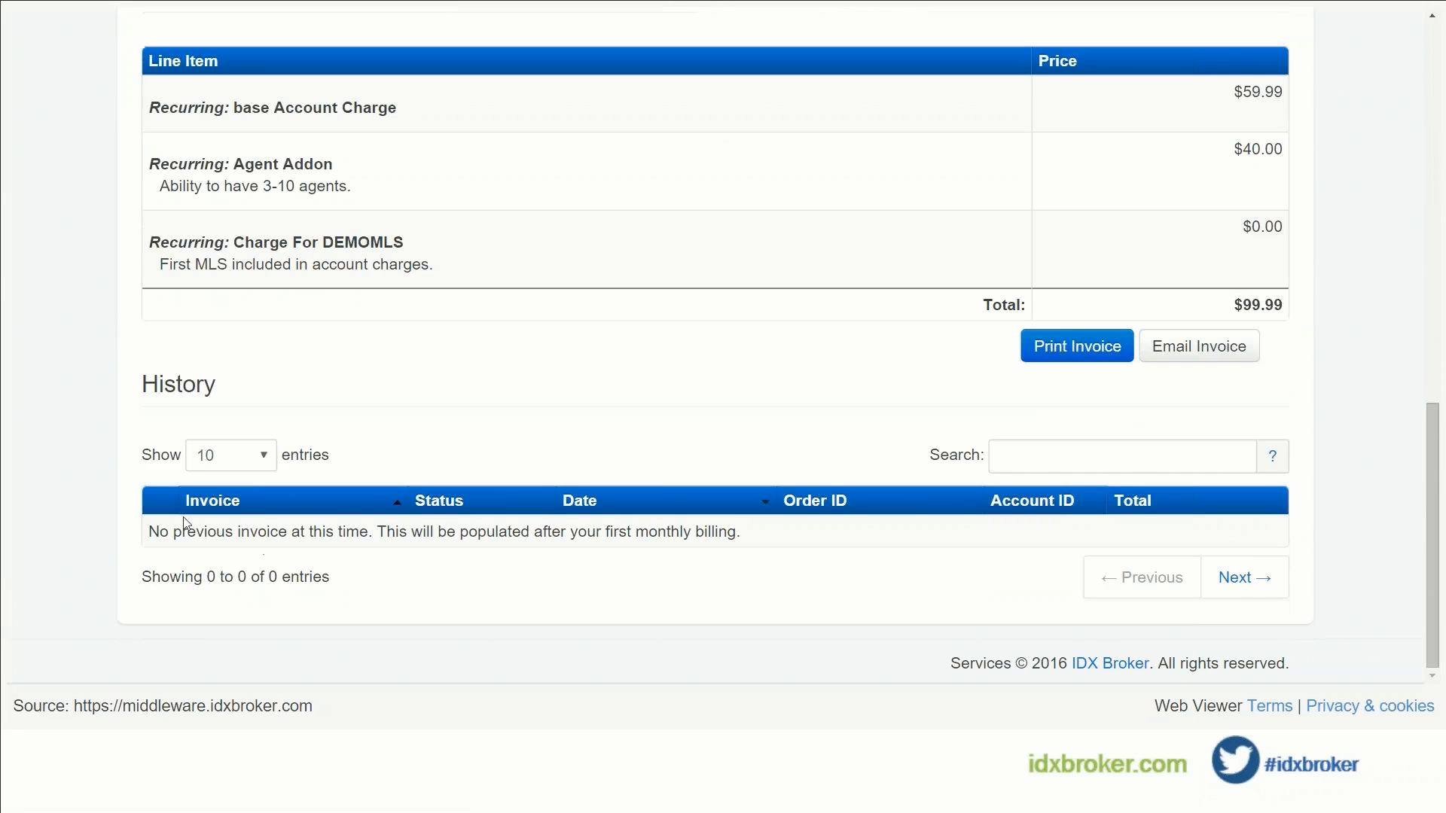
pyautogui.scroll(1, 662, 336)
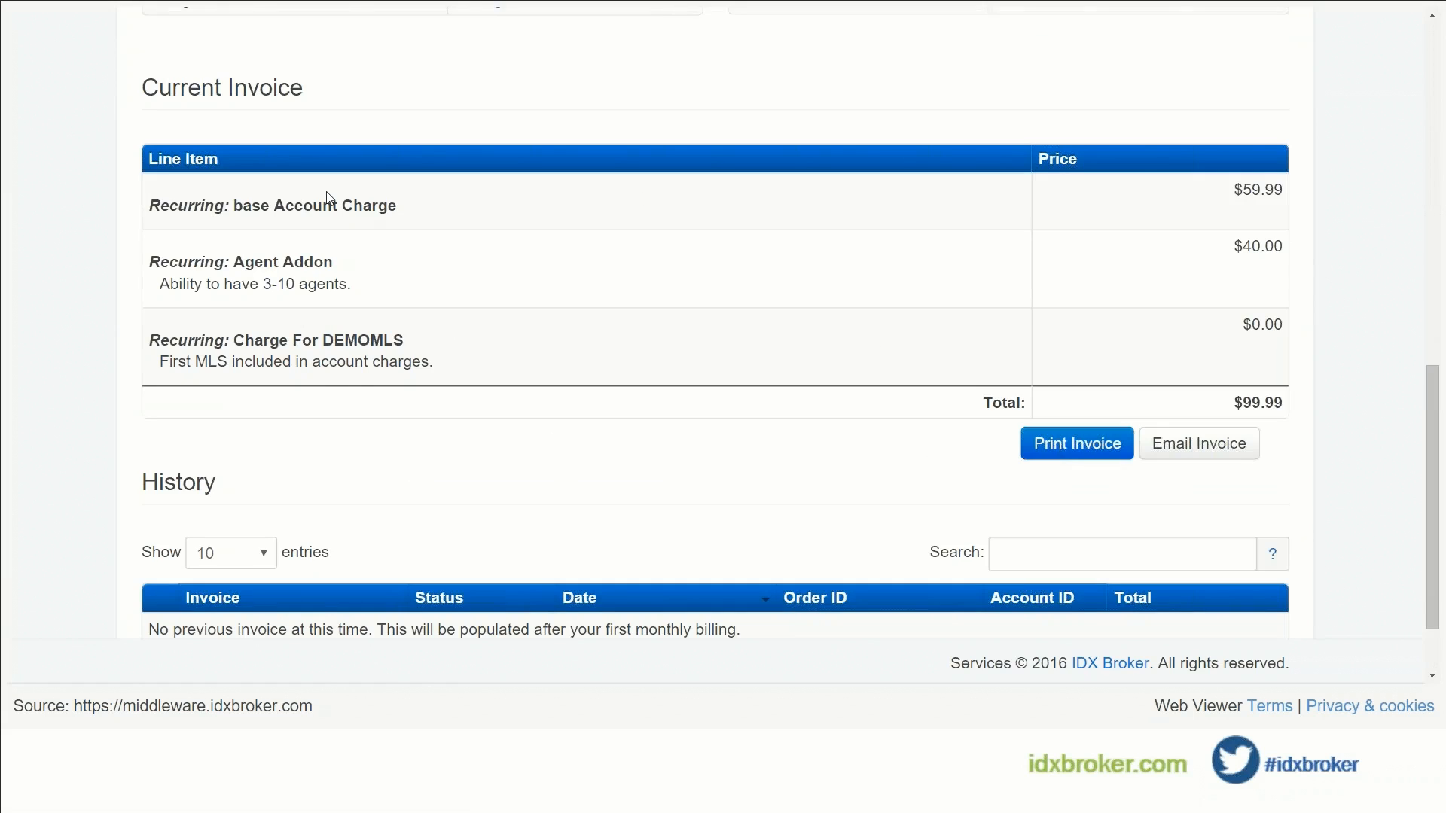
pyautogui.scroll(6, 361, 388)
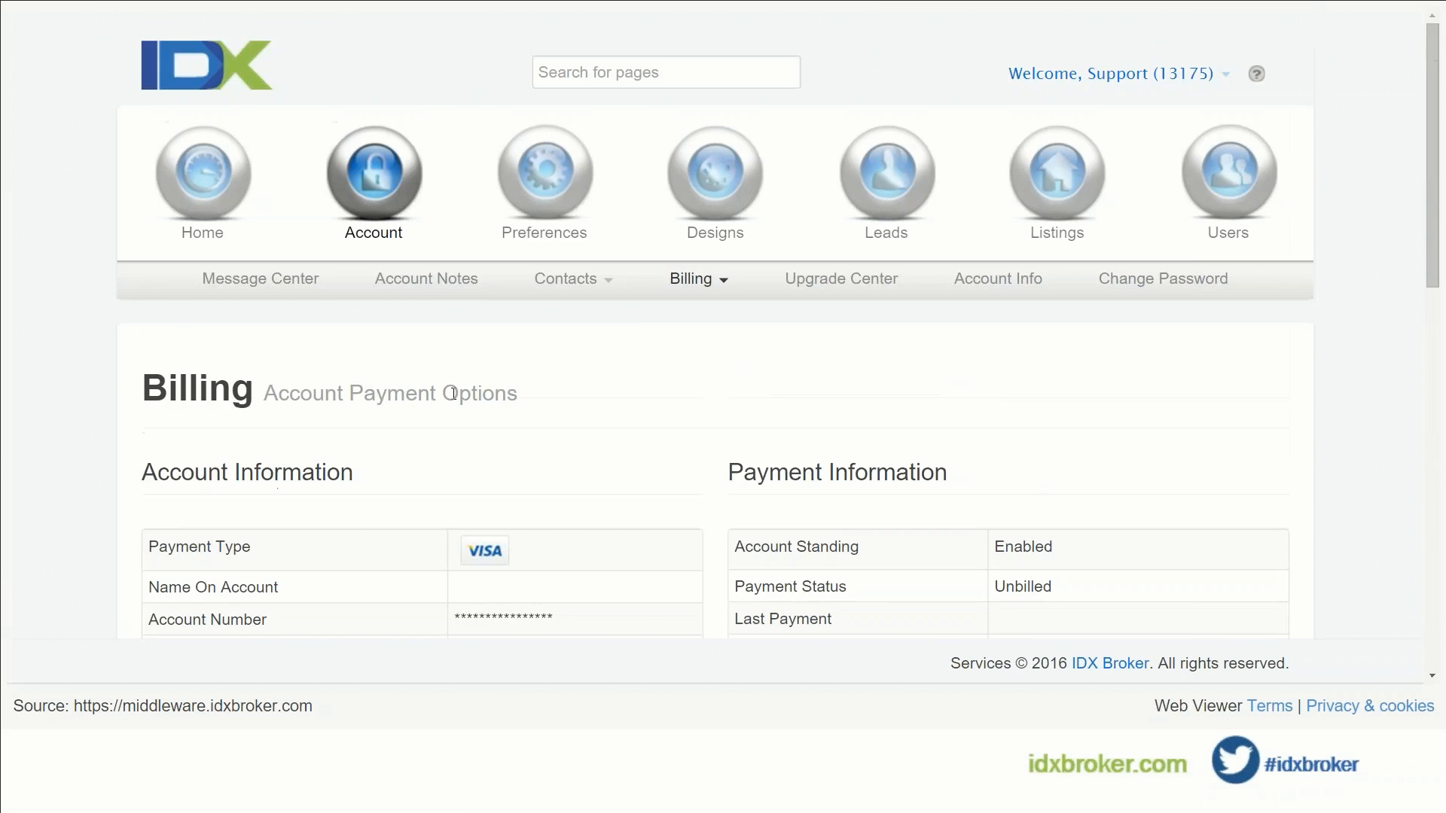
pyautogui.click(983, 282)
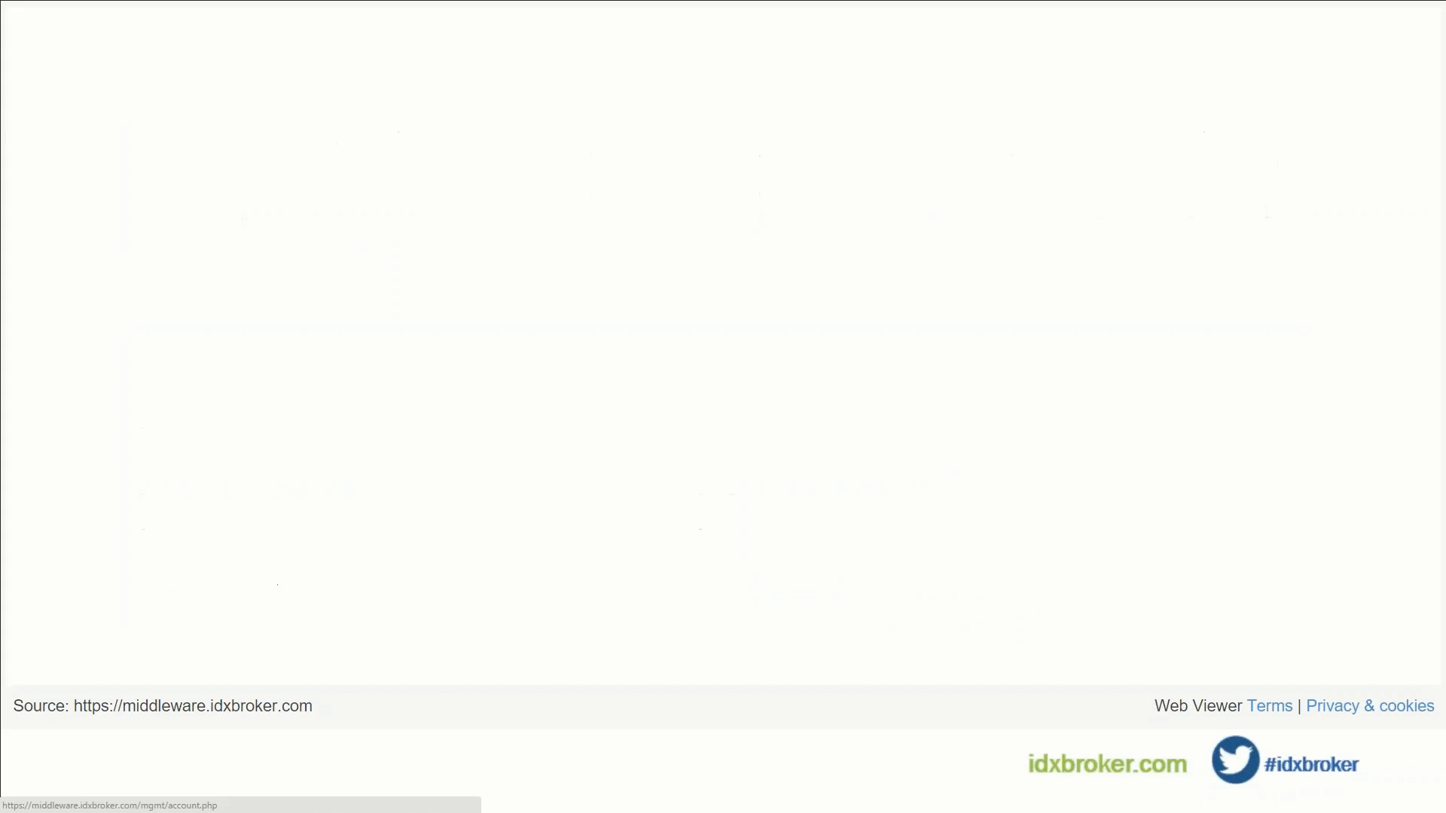
# Step: Scroll through the Account Info contact form down to Save Changes and back to the top
pyautogui.scroll(-10, 579, 403)
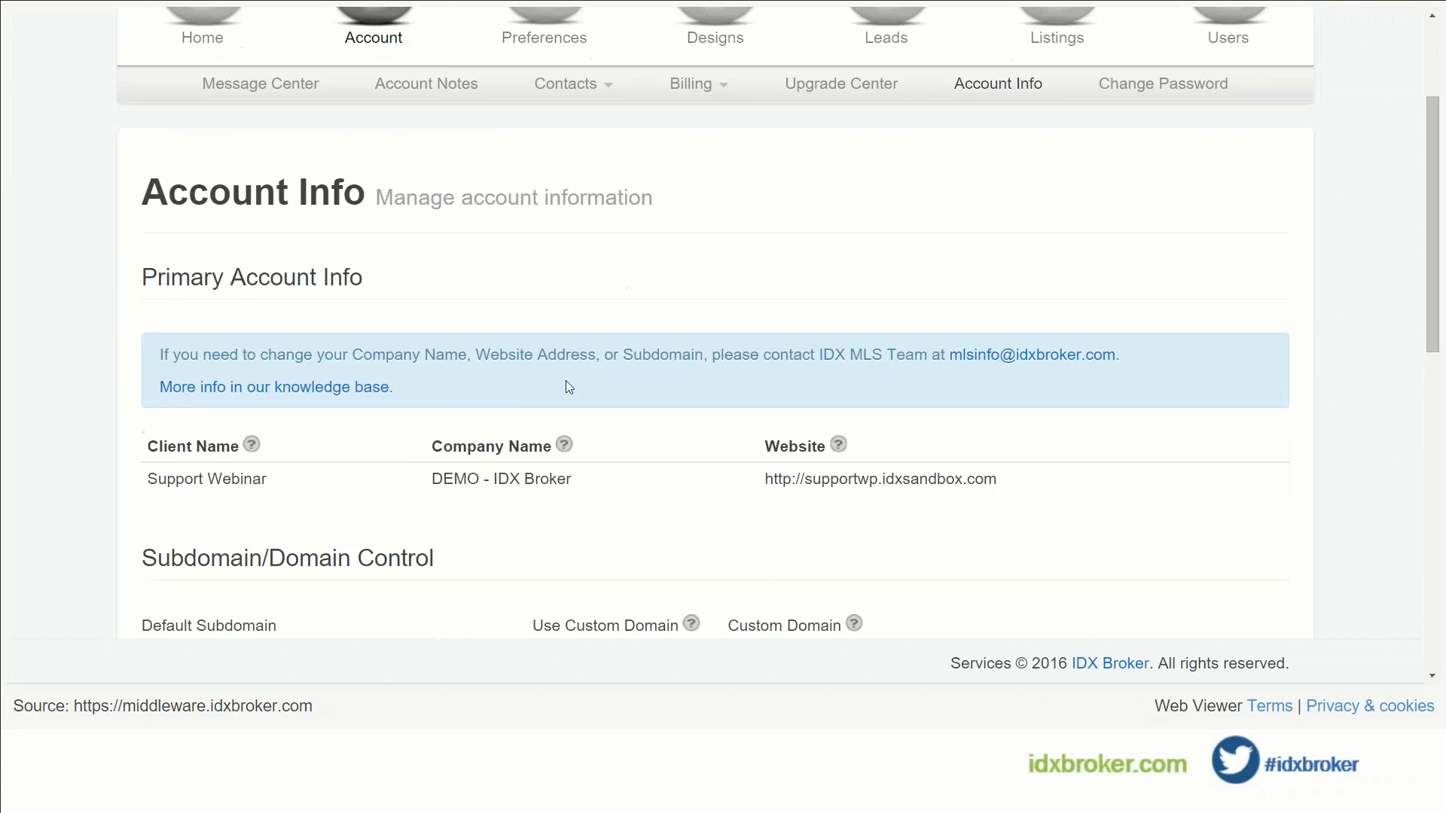
pyautogui.scroll(-3, 489, 325)
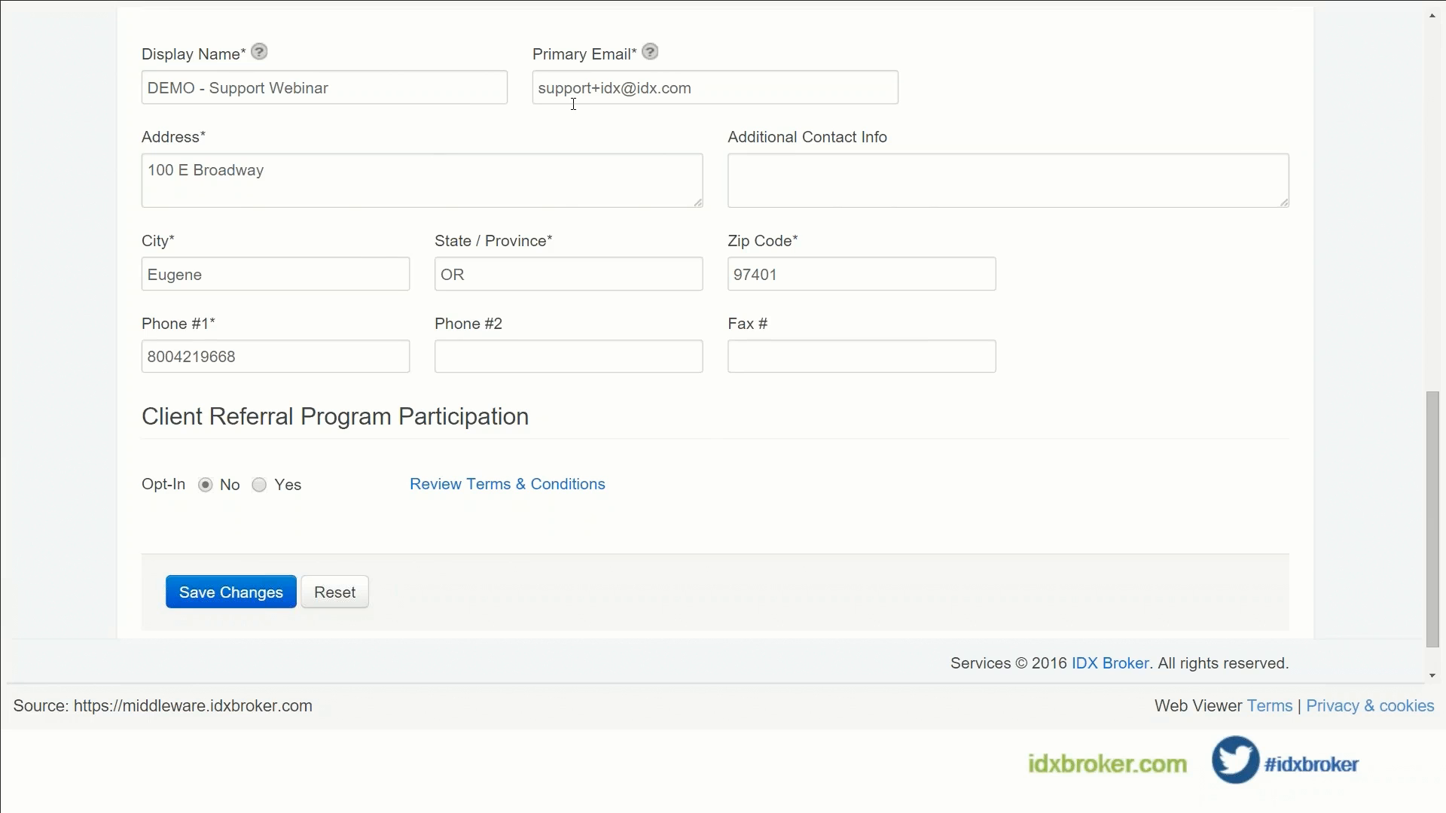
pyautogui.scroll(10, 570, 128)
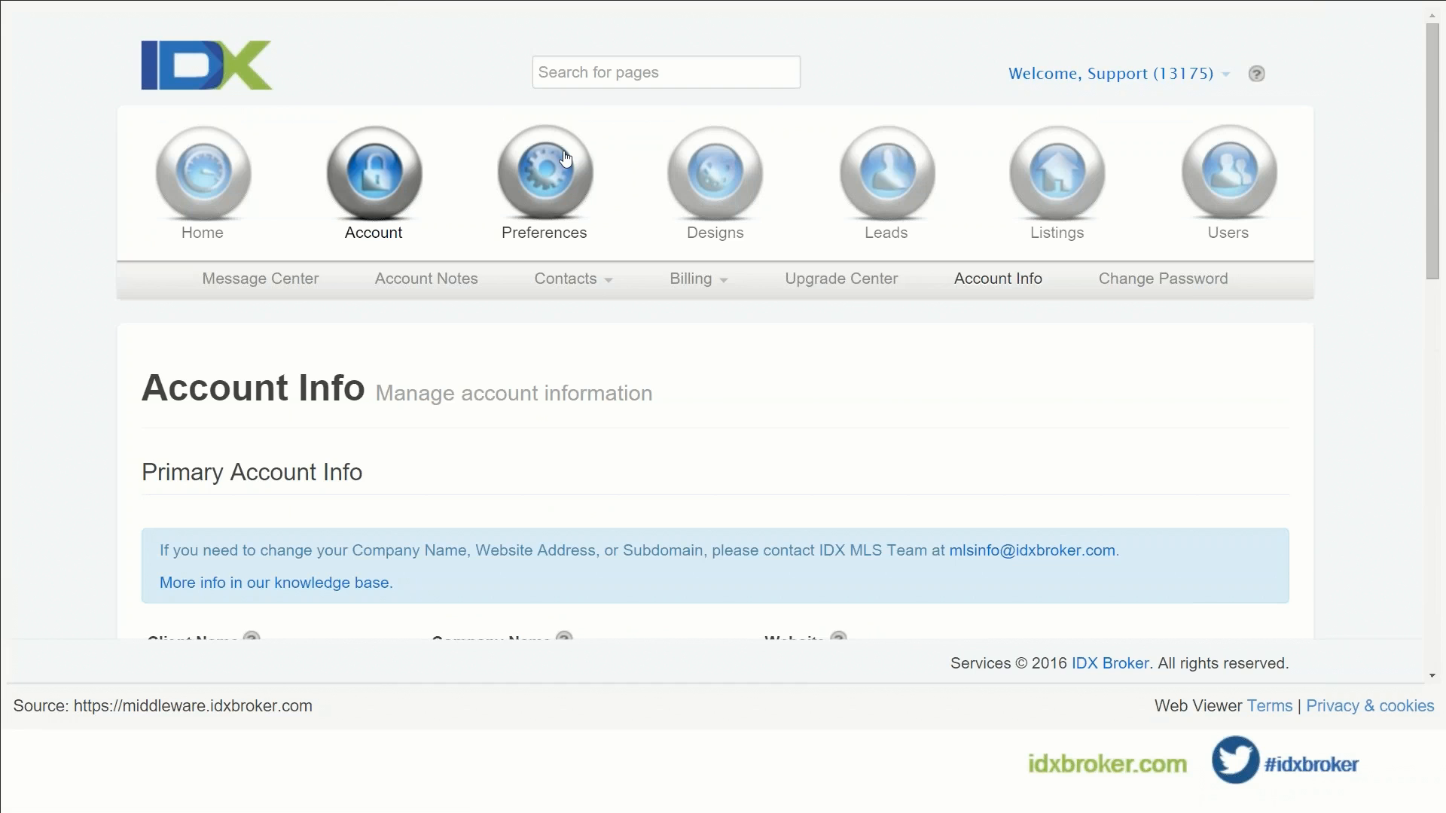
# Step: Open the Designs > Pages list of site pages
pyautogui.moveTo(565, 158)
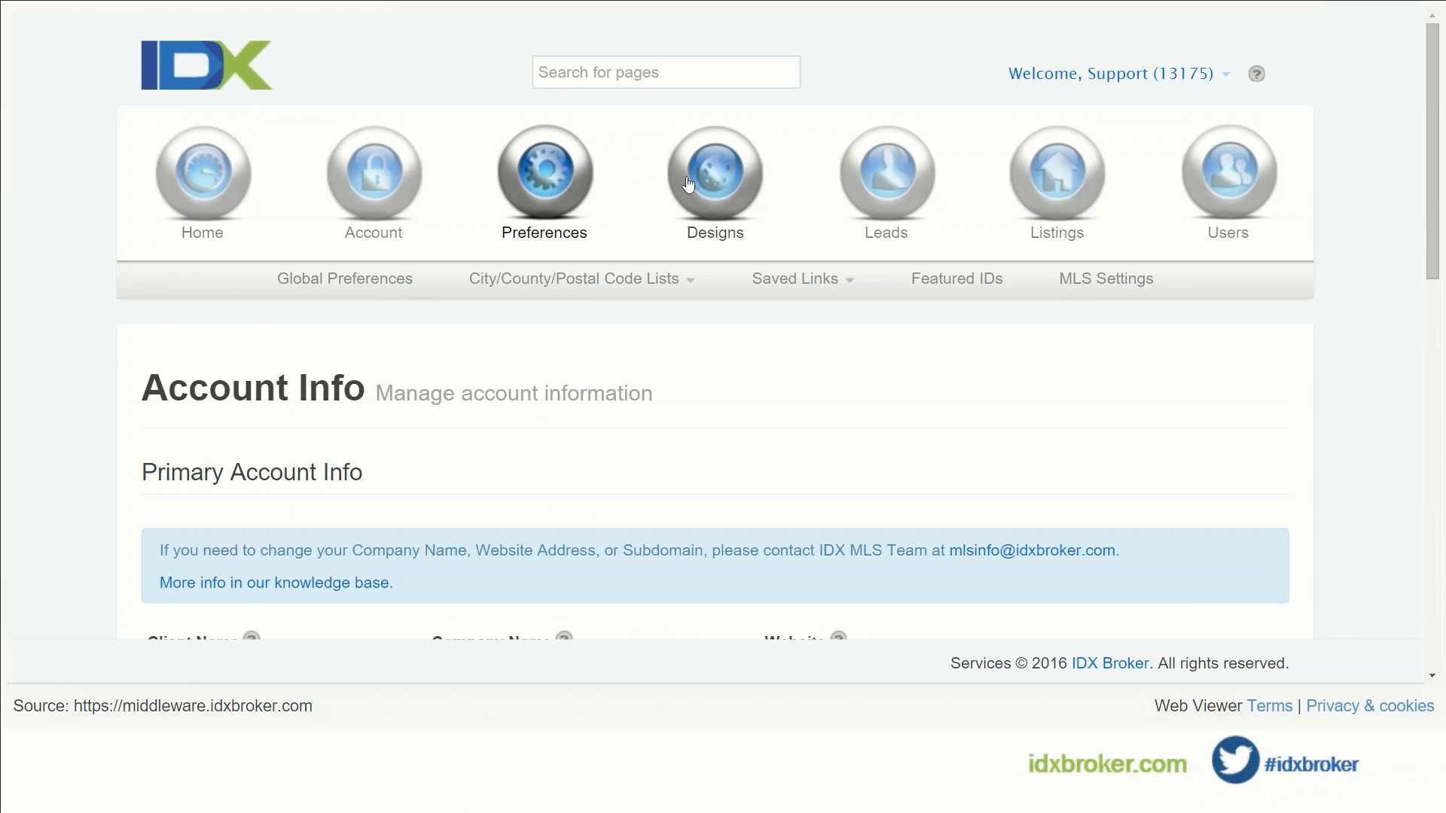
pyautogui.moveTo(721, 181)
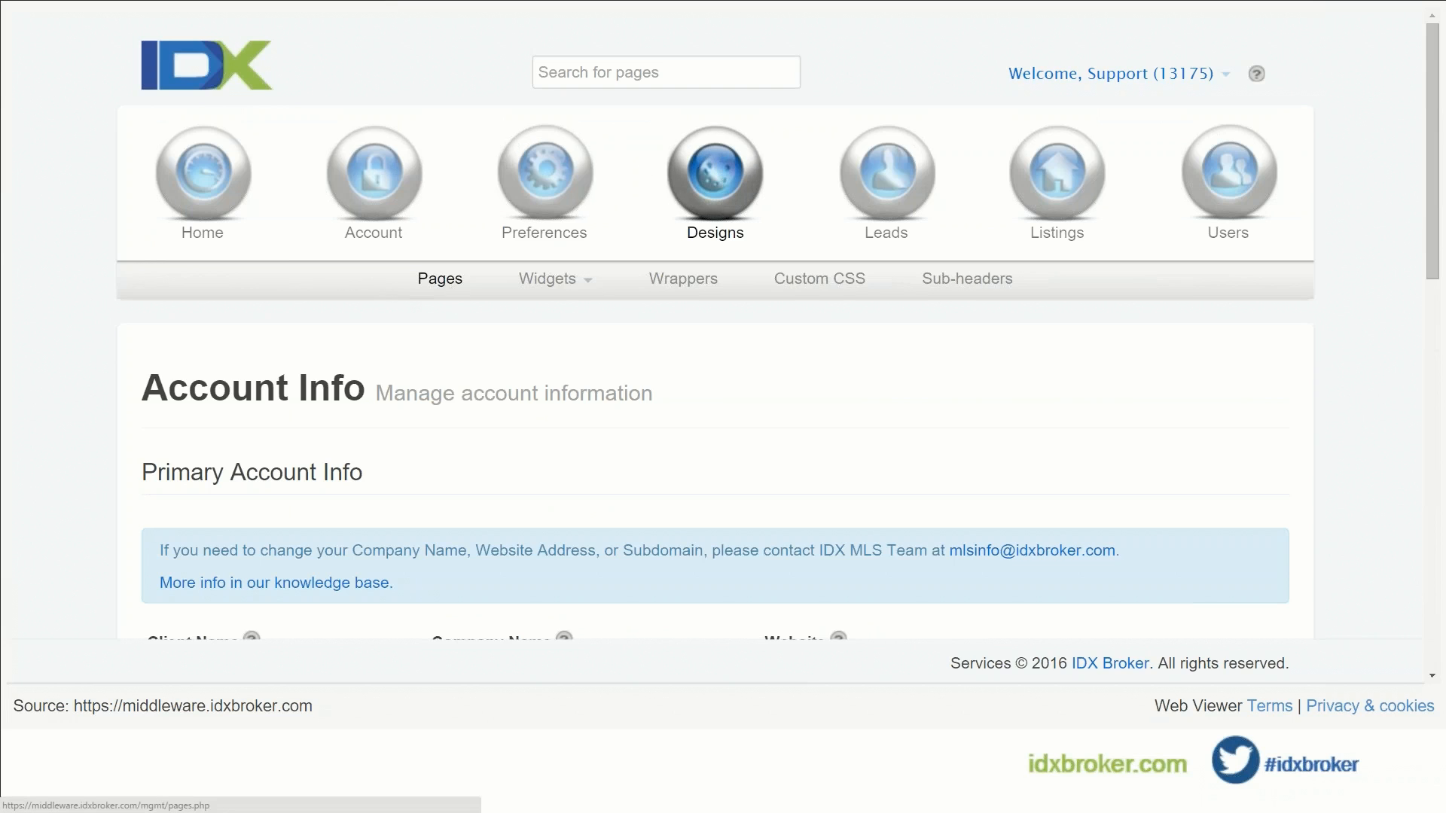
pyautogui.click(445, 281)
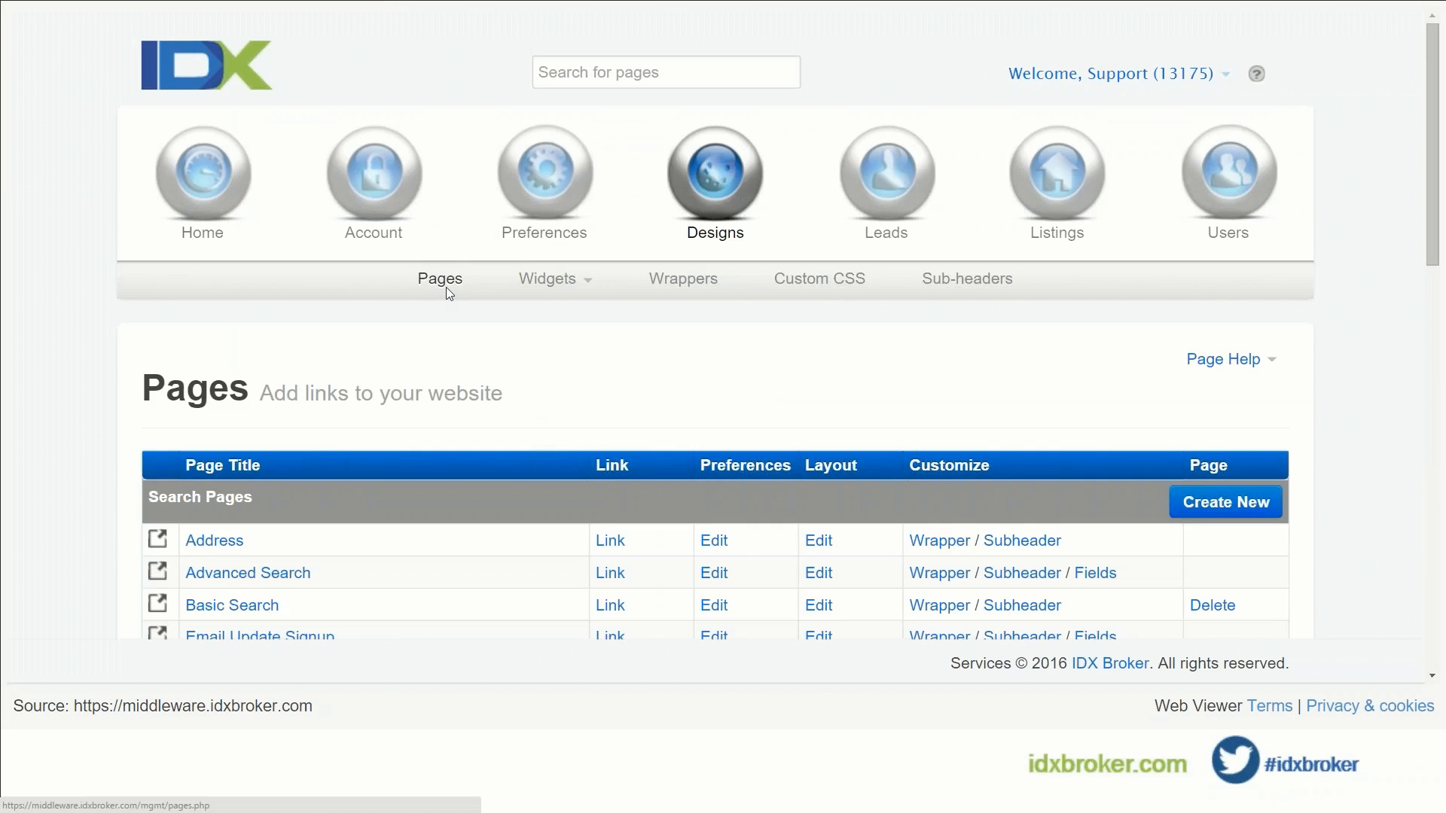
# Step: Review the search, results, details, contact and user page groups, then open a search page's template settings
pyautogui.scroll(-1, 446, 287)
pyautogui.scroll(-1, 233, 327)
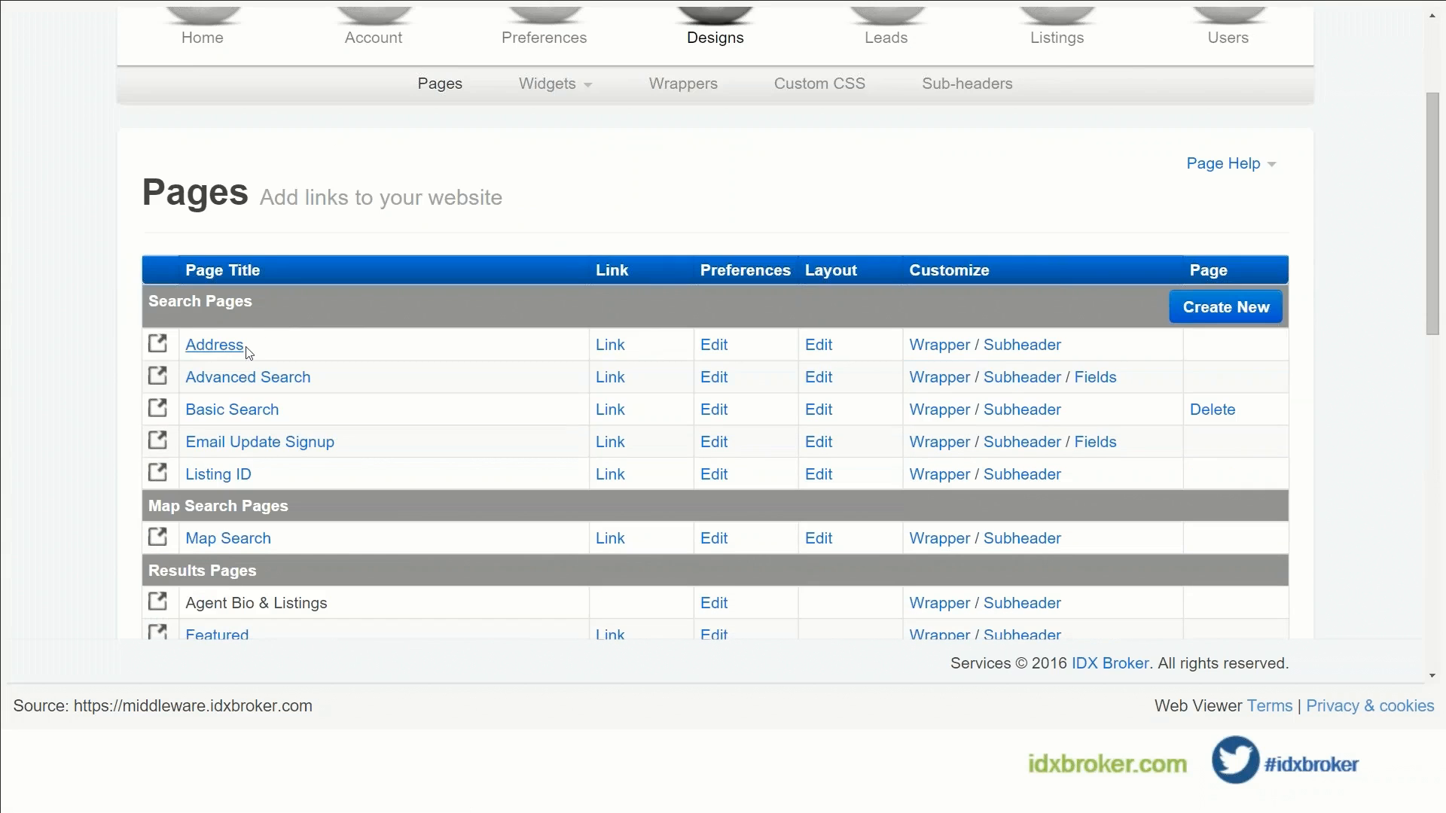
pyautogui.scroll(-3, 339, 411)
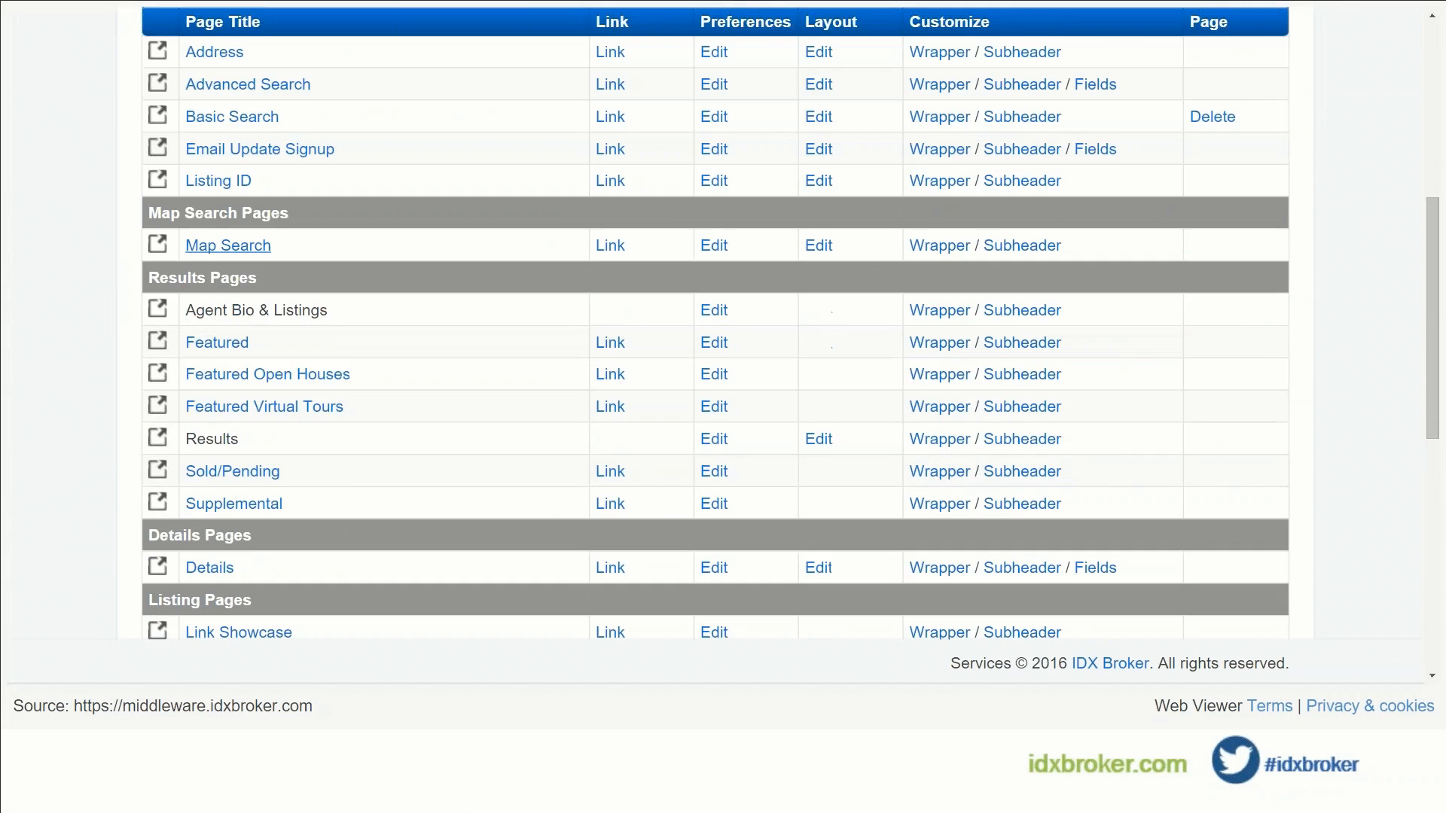
pyautogui.scroll(-7, 386, 369)
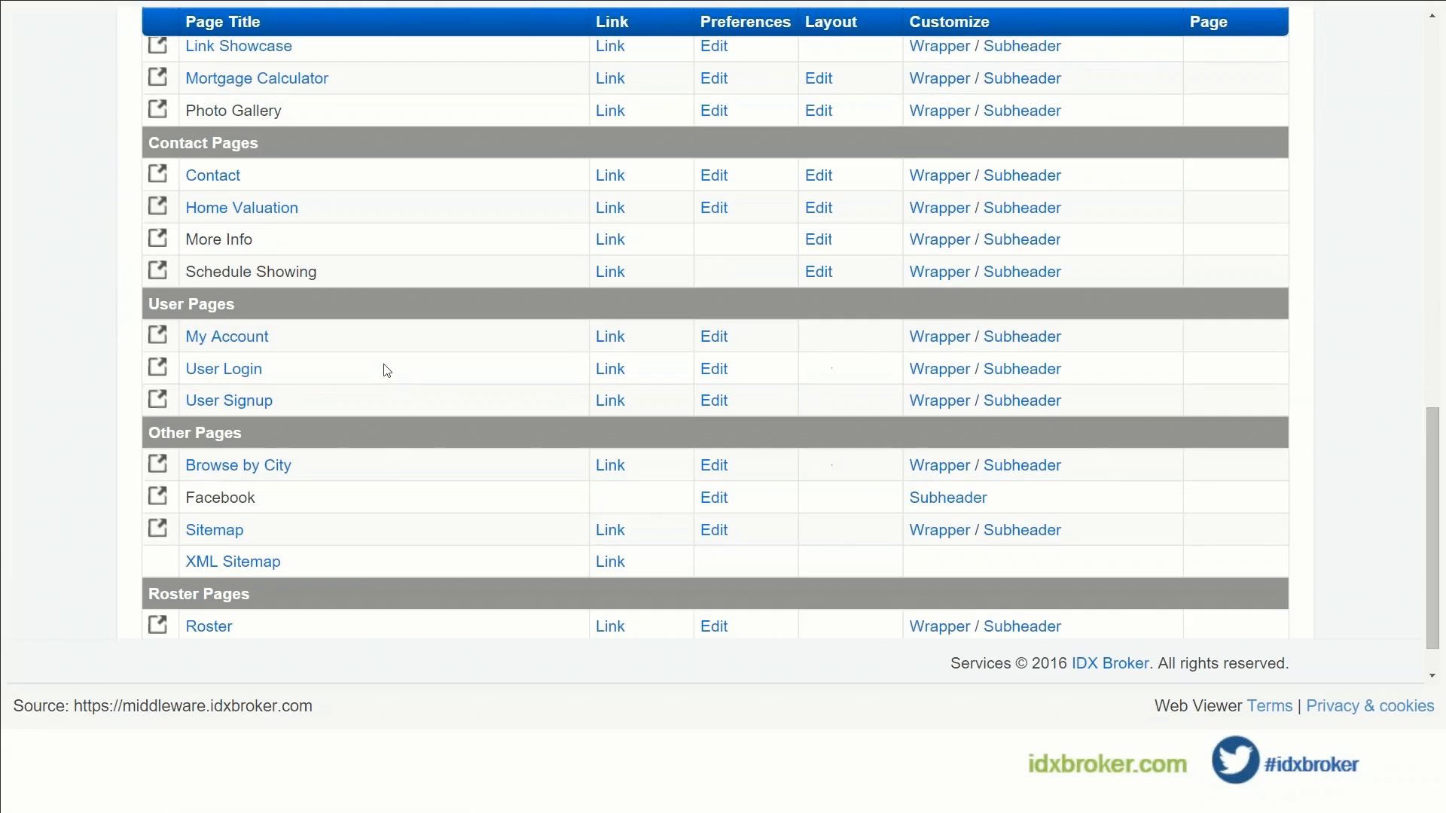
pyautogui.scroll(-1, 393, 436)
pyautogui.scroll(6, 393, 435)
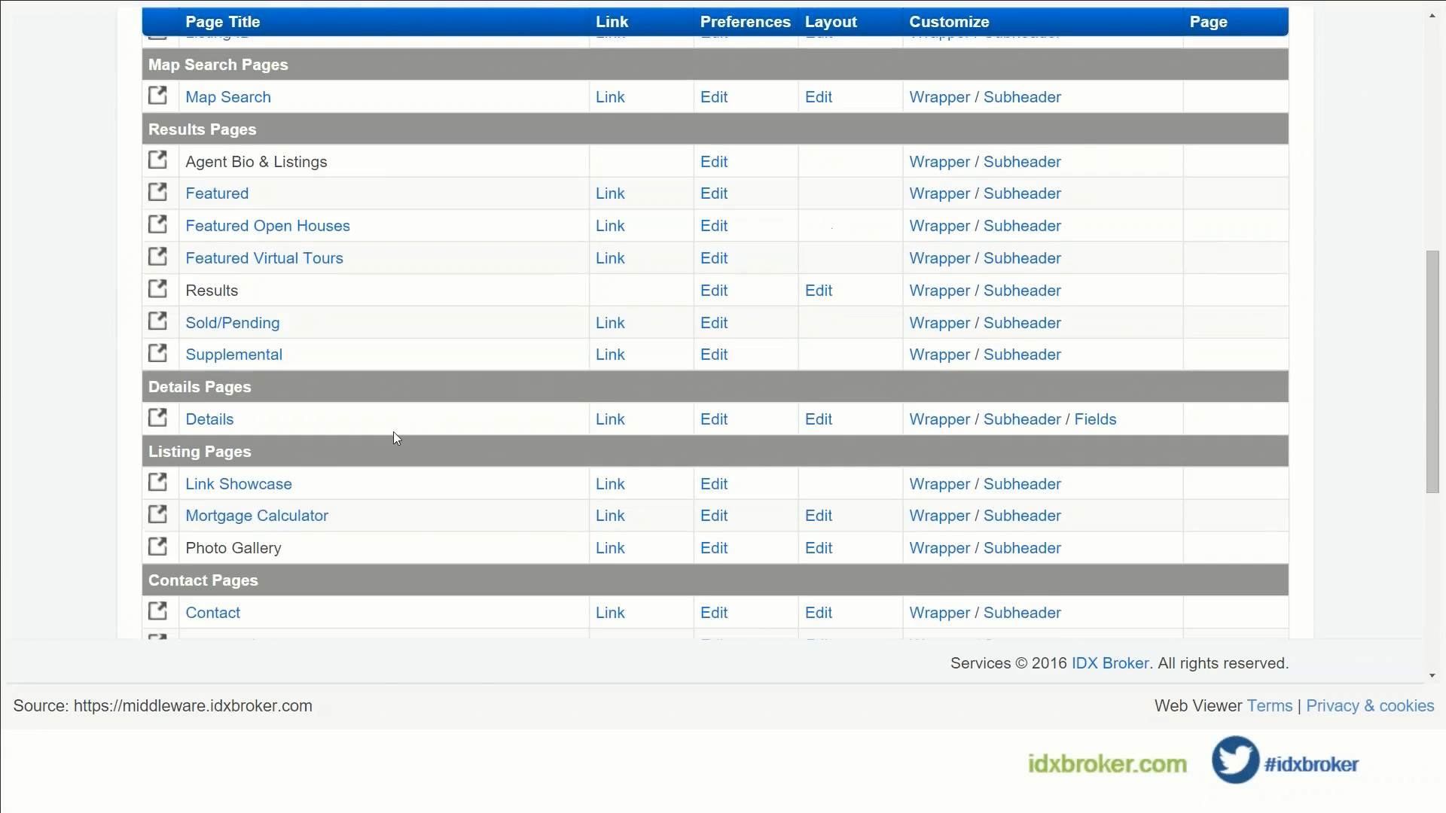
pyautogui.scroll(5, 393, 432)
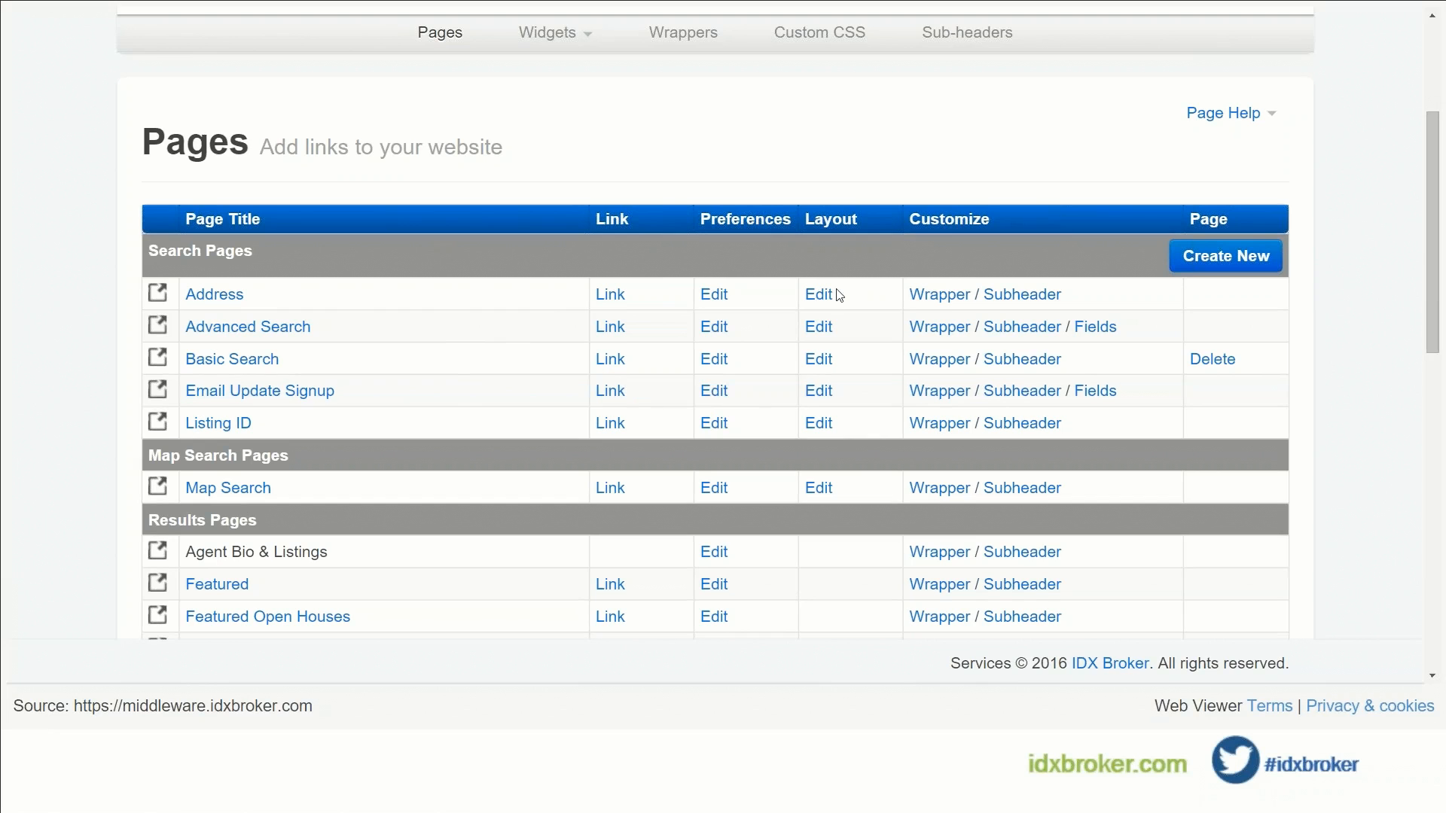
pyautogui.click(821, 360)
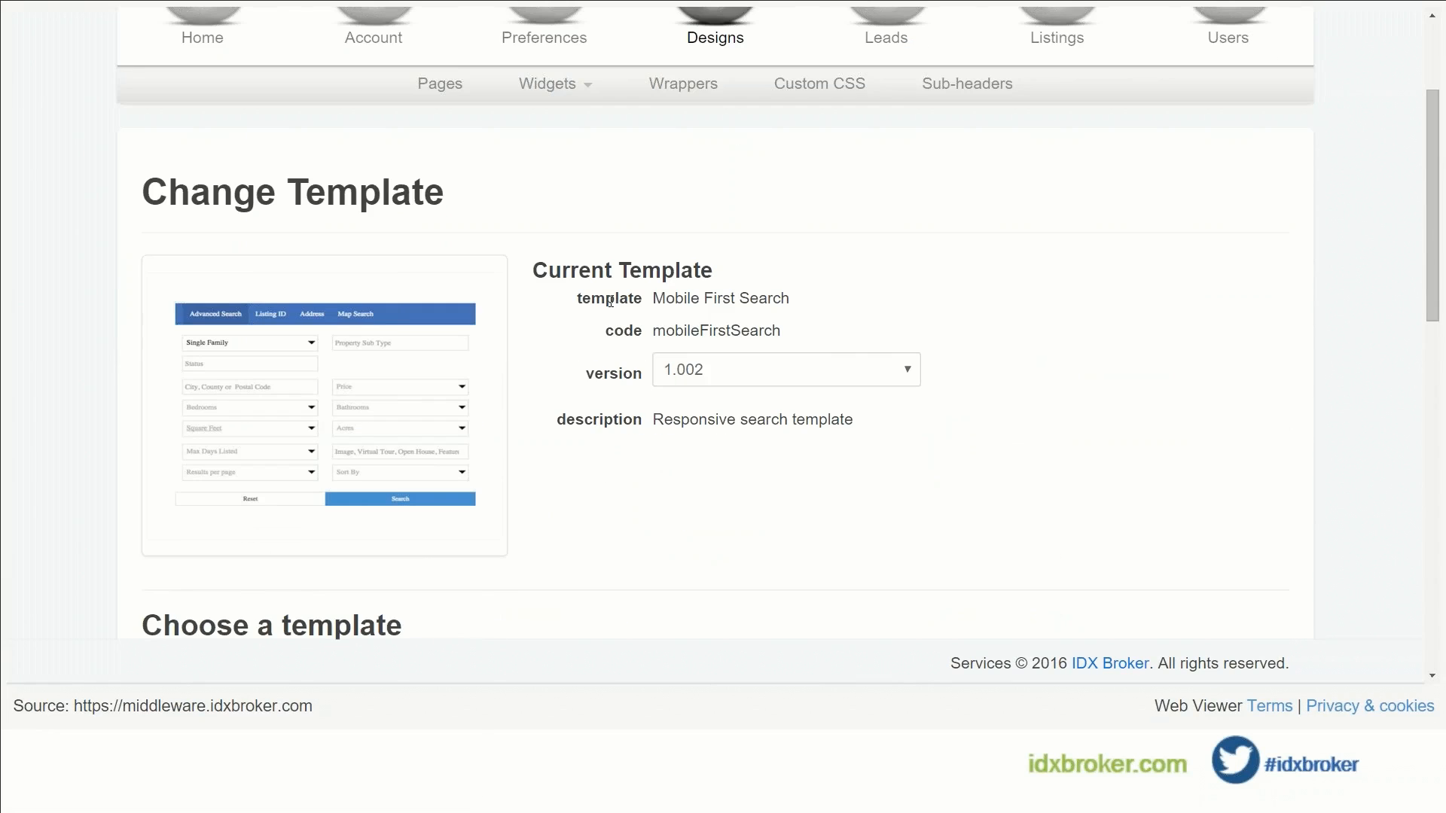
pyautogui.scroll(-2, 610, 301)
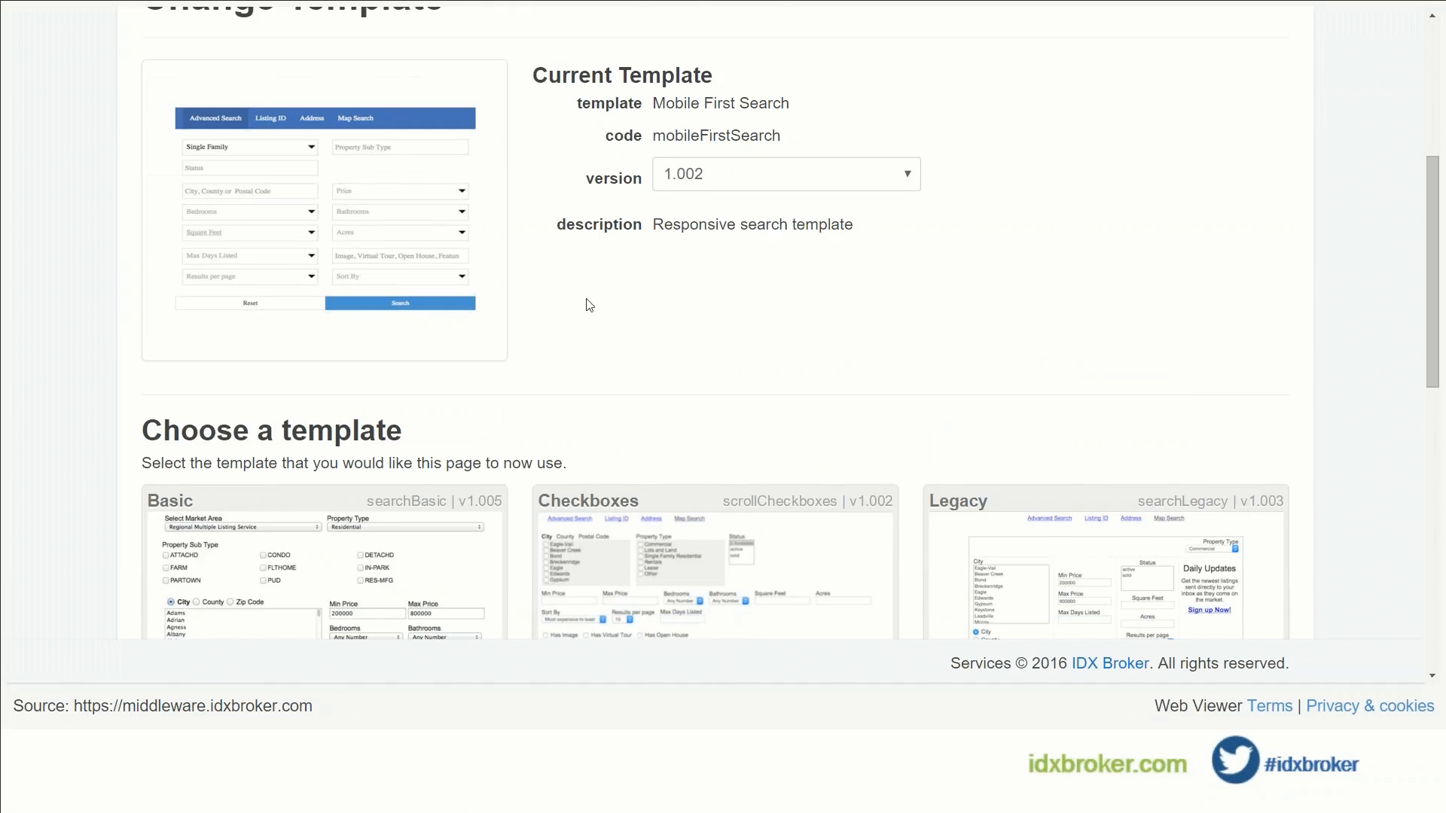
pyautogui.scroll(-1, 585, 306)
pyautogui.scroll(-1, 566, 296)
pyautogui.scroll(-1, 530, 287)
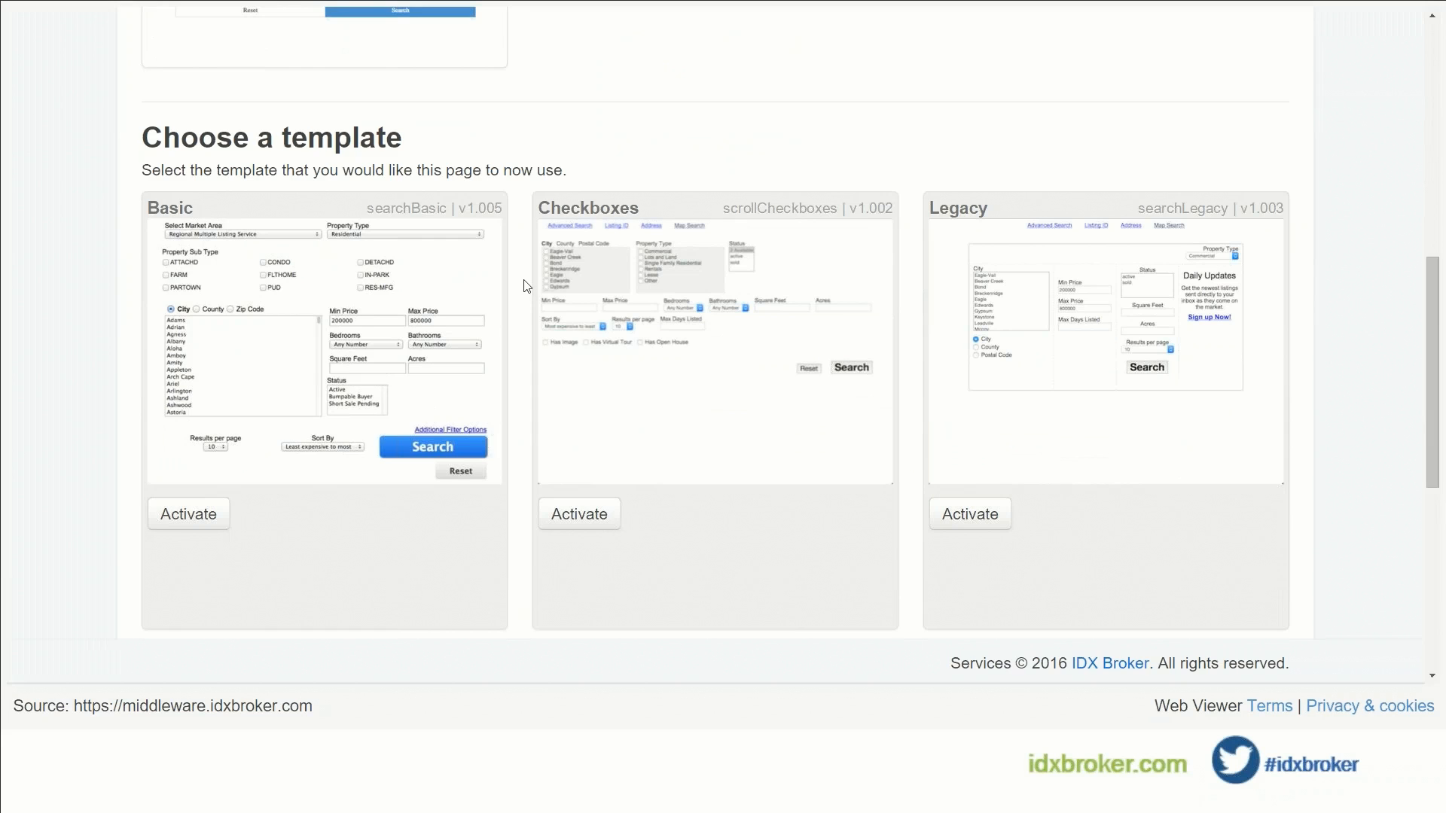
pyautogui.scroll(-1, 527, 287)
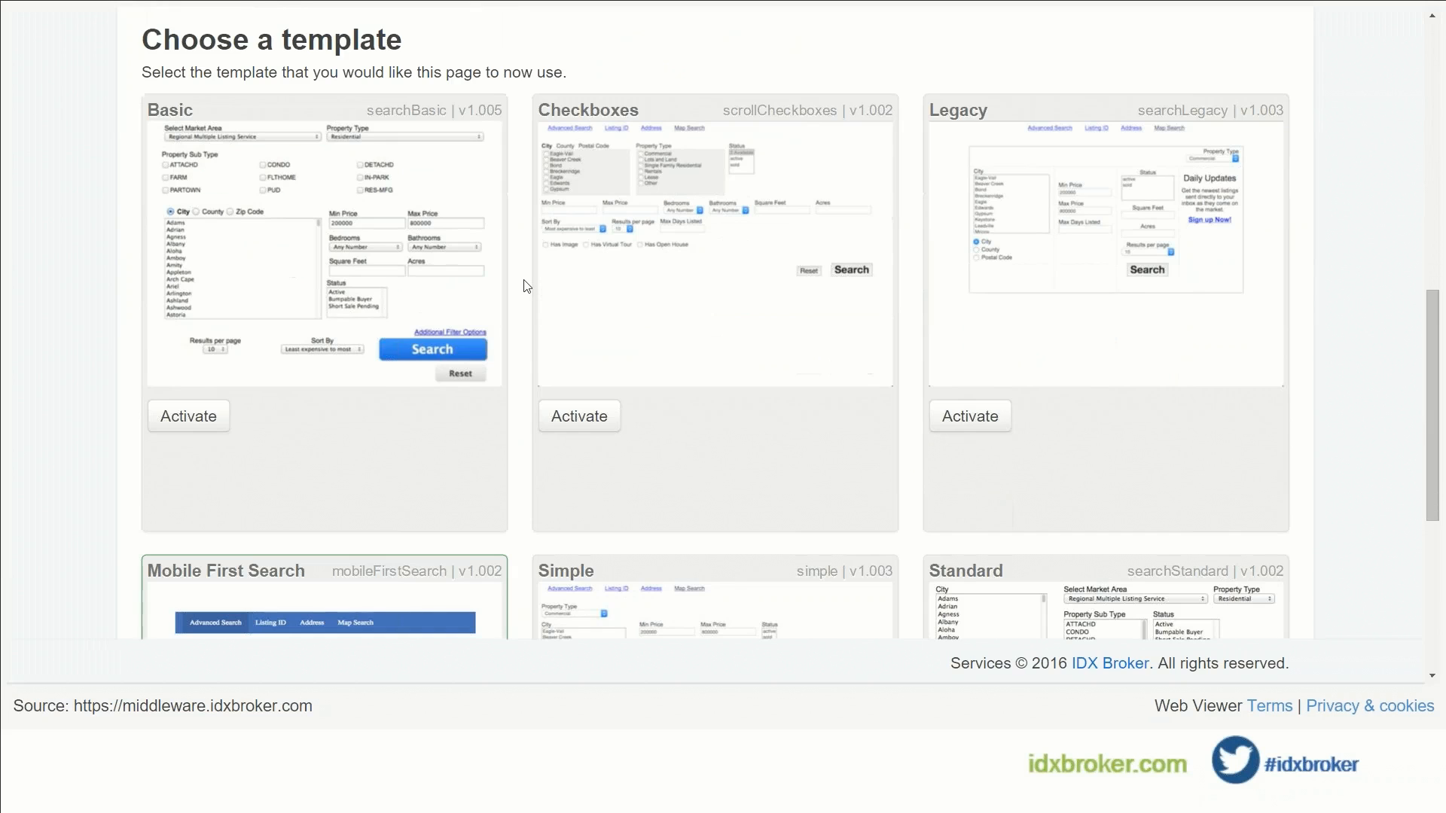
pyautogui.scroll(-4, 527, 286)
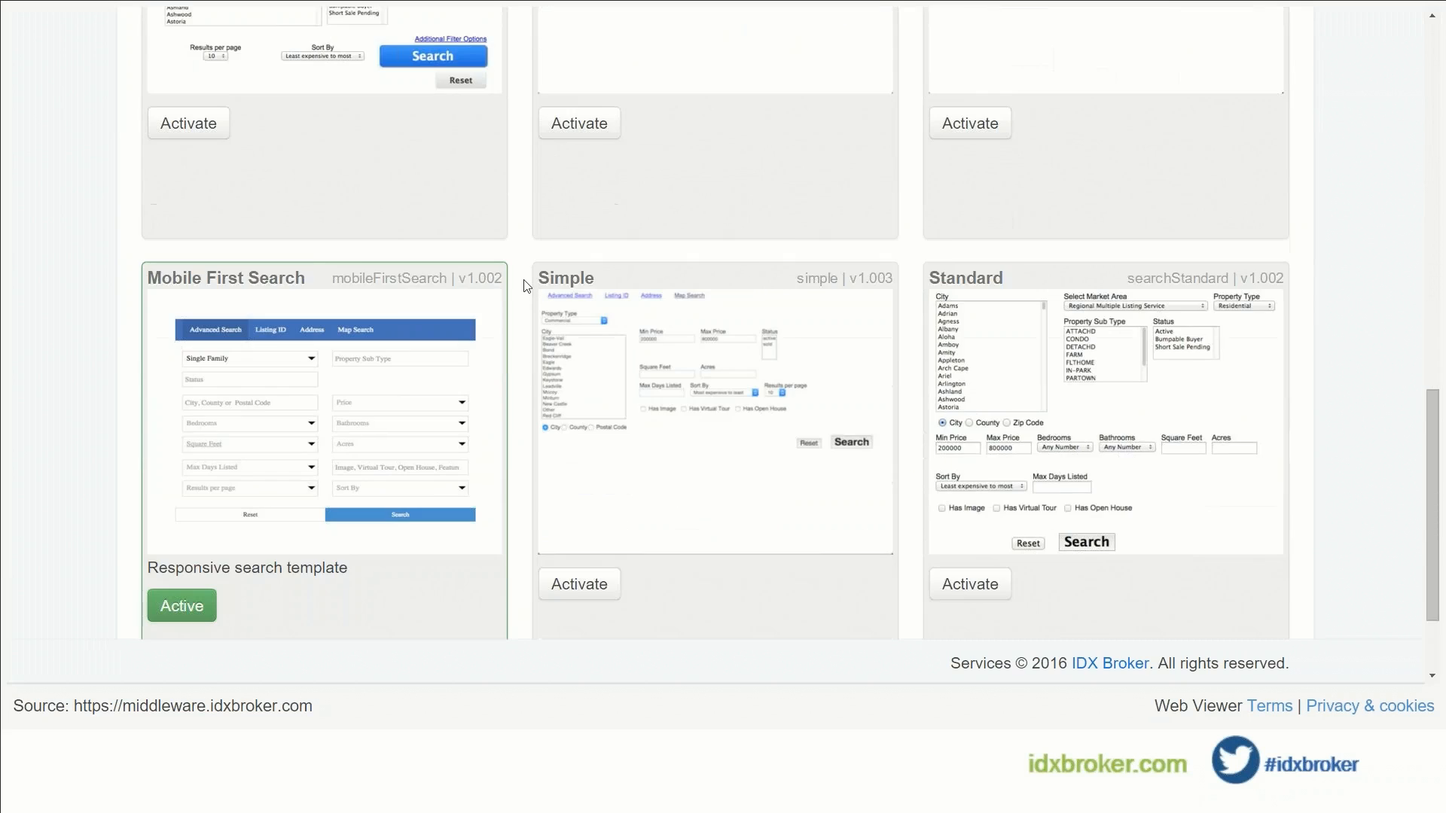
pyautogui.scroll(-1, 526, 286)
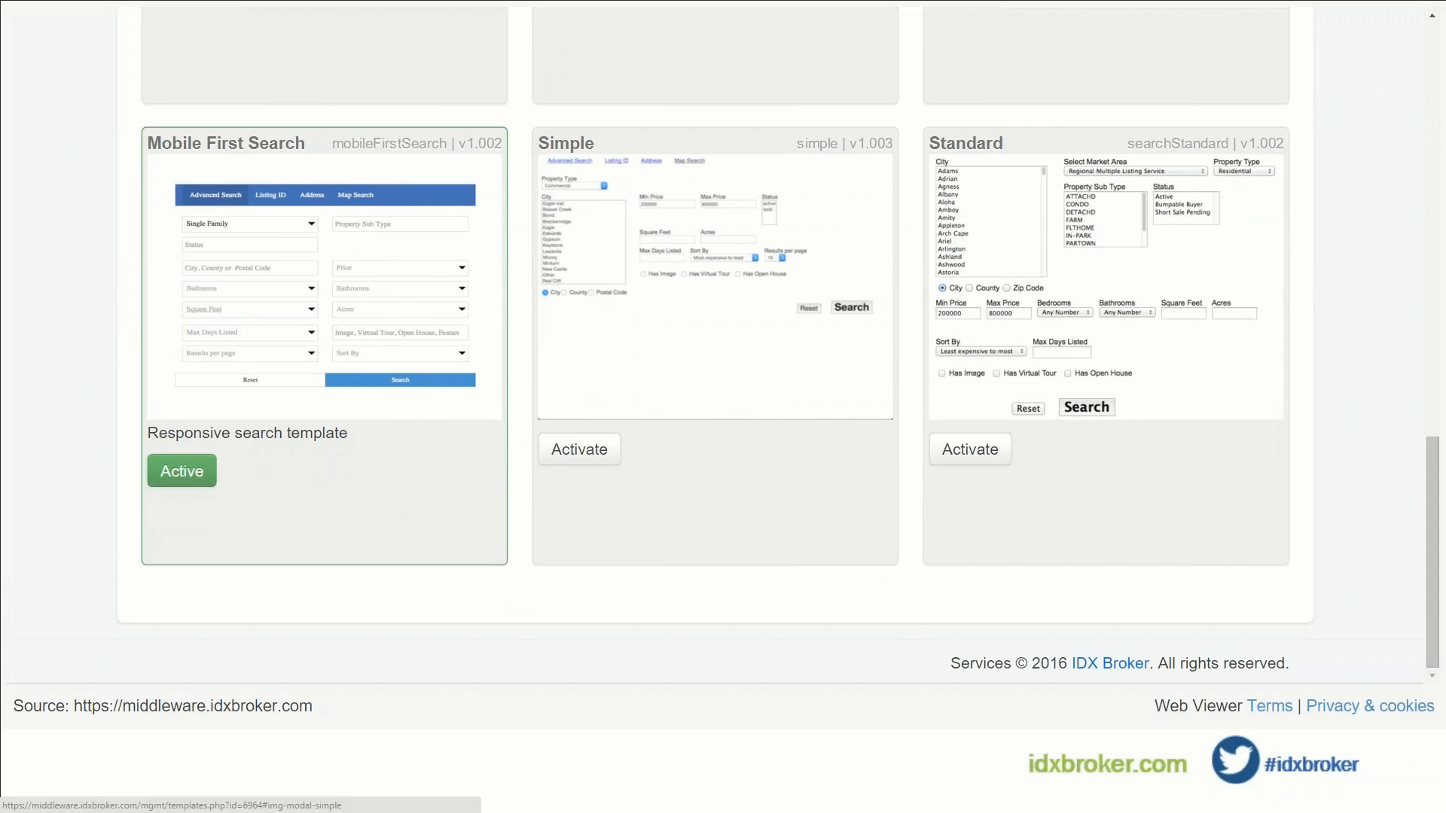
pyautogui.scroll(5, 539, 433)
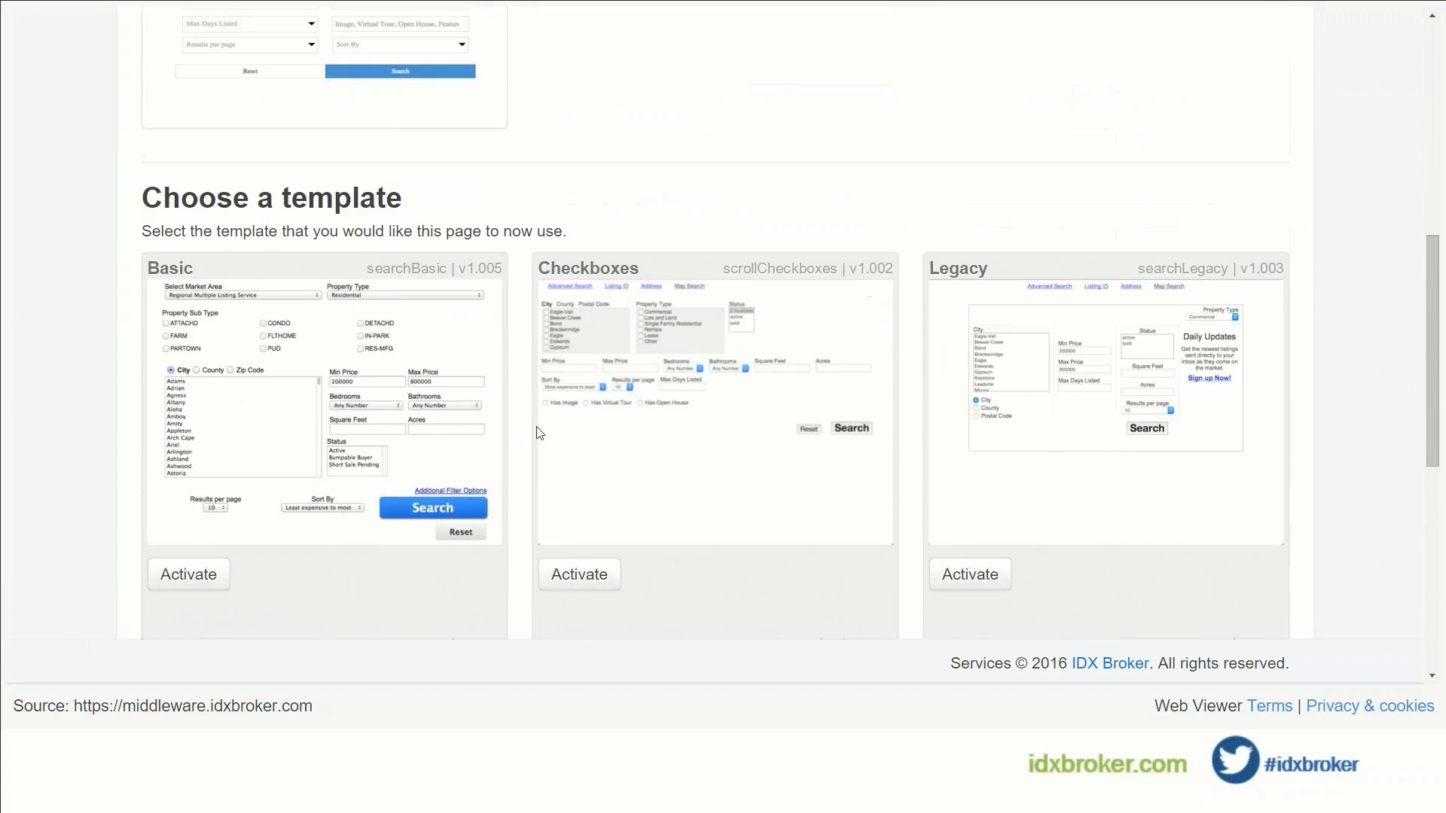
pyautogui.scroll(7, 540, 433)
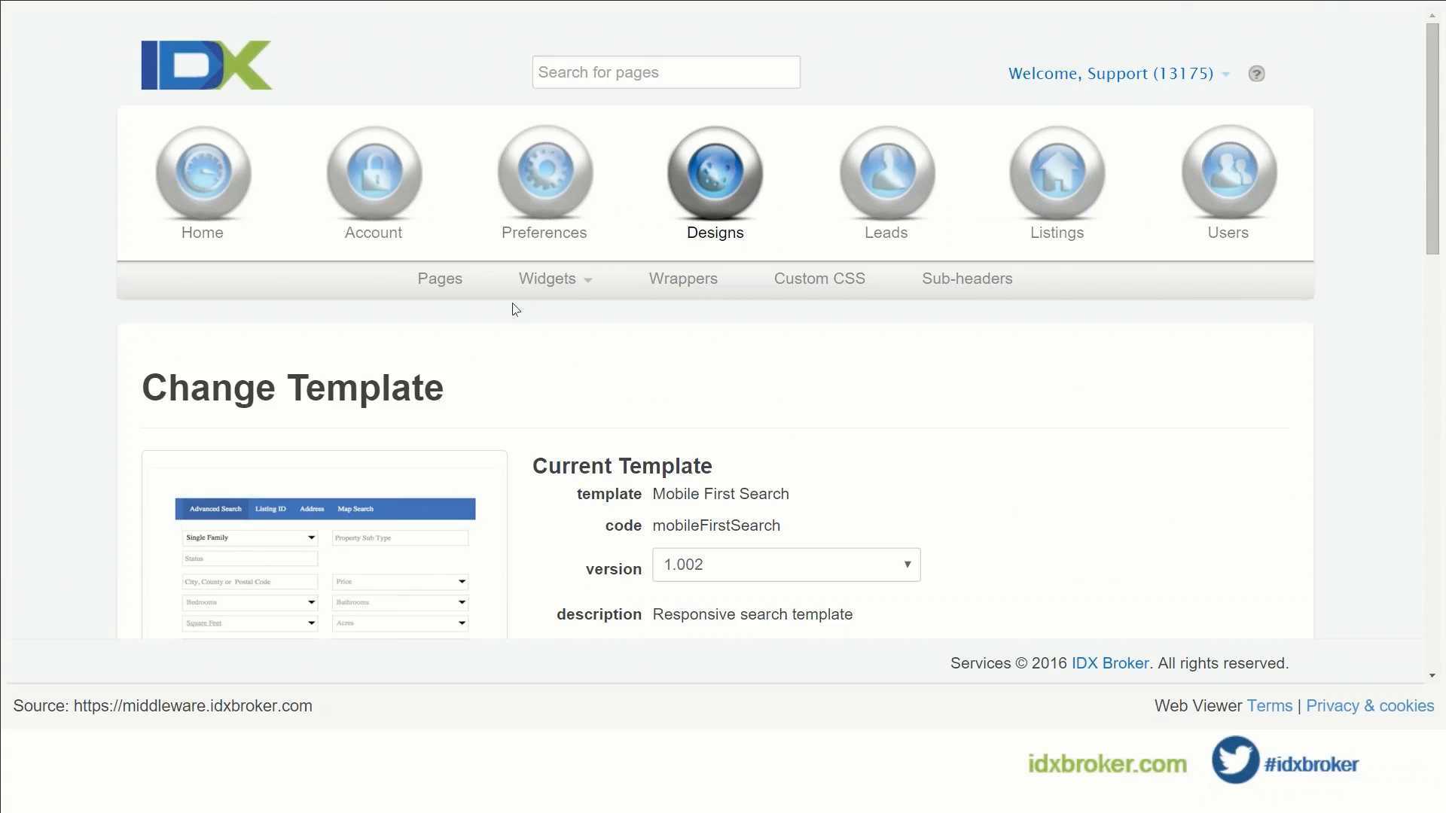
pyautogui.click(450, 290)
# Step: Open the Advanced Search page's field layout for the Single Family property type
pyautogui.scroll(-3, 537, 249)
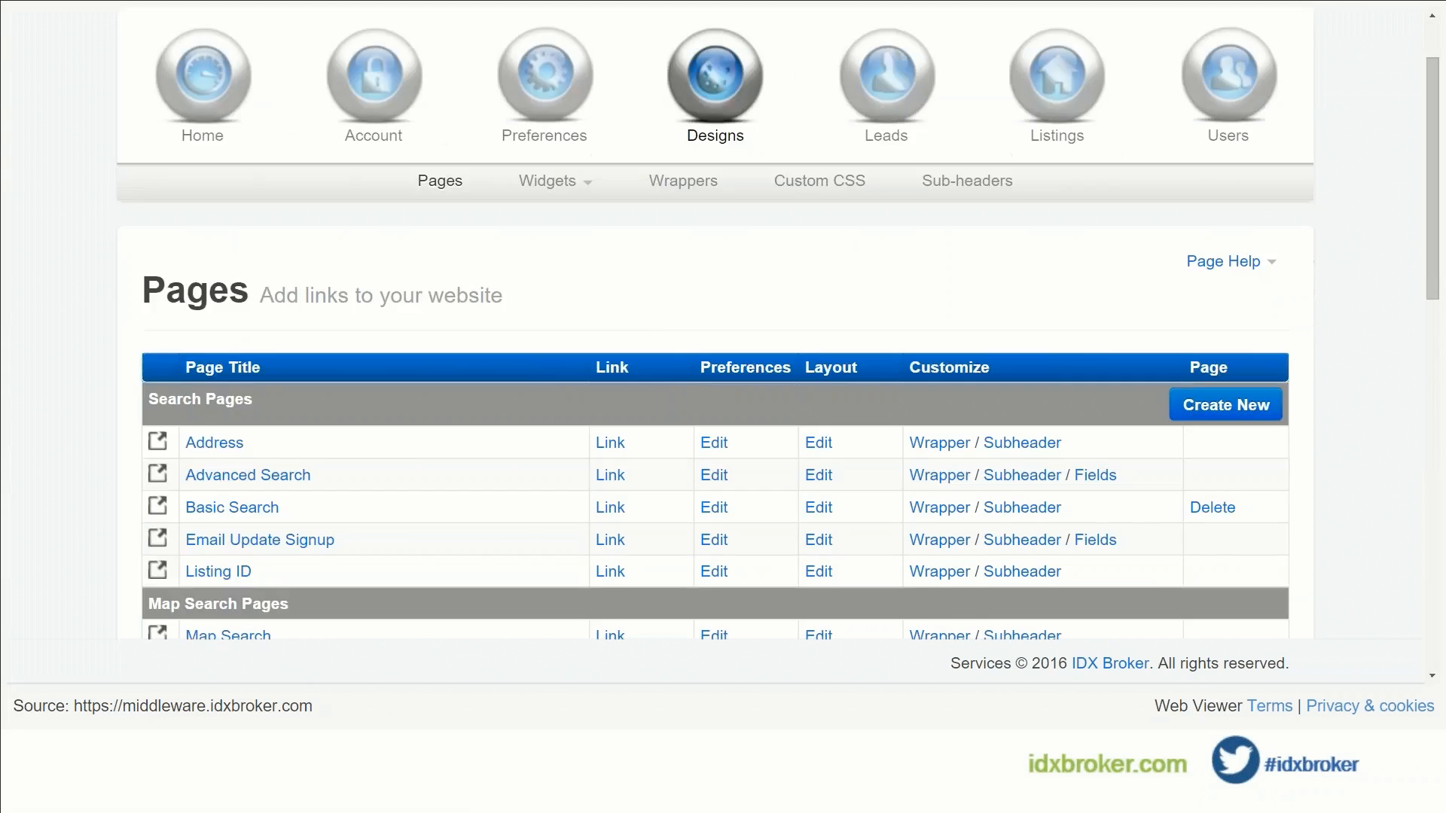
pyautogui.scroll(-1, 549, 292)
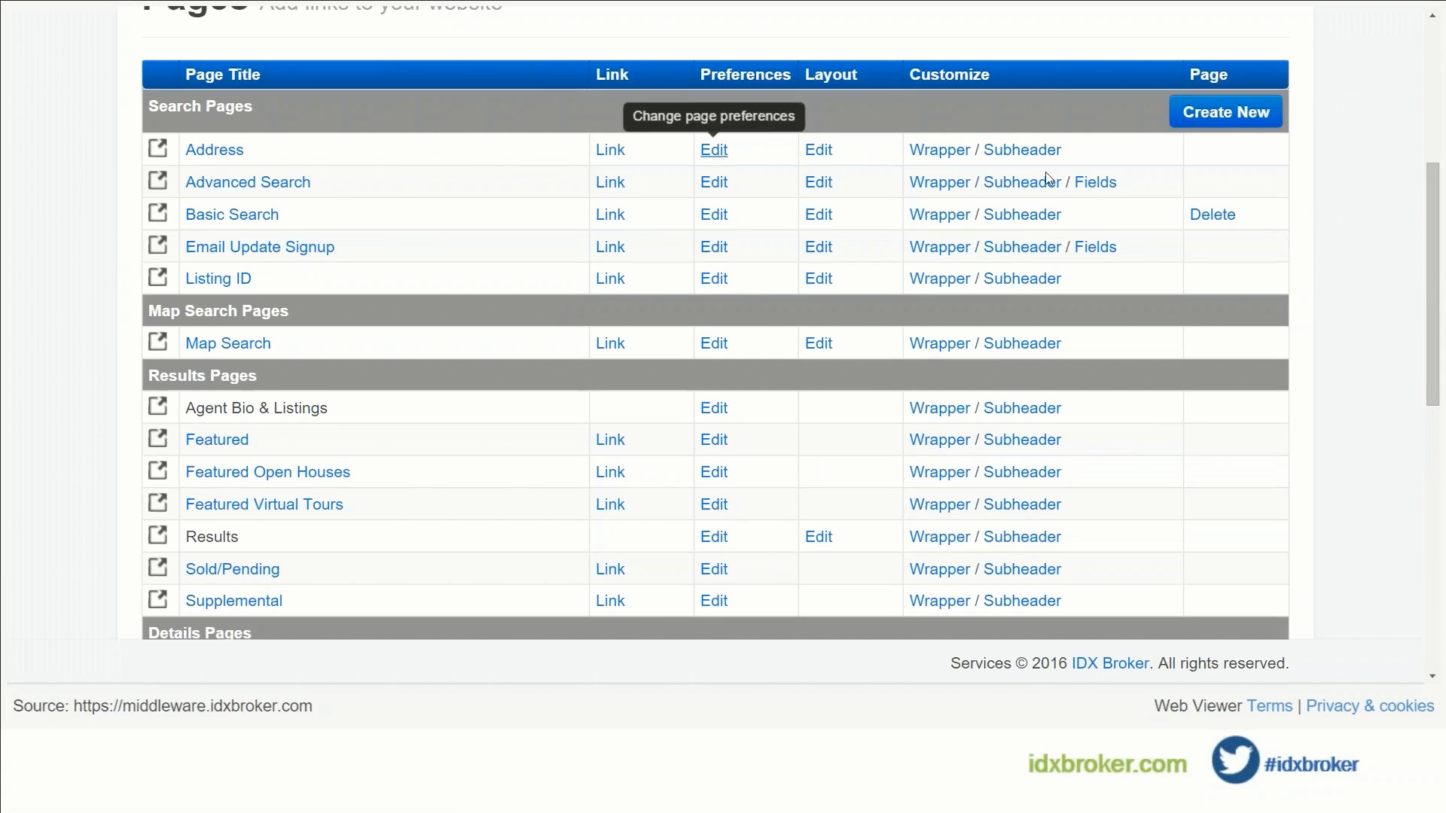
pyautogui.click(1082, 194)
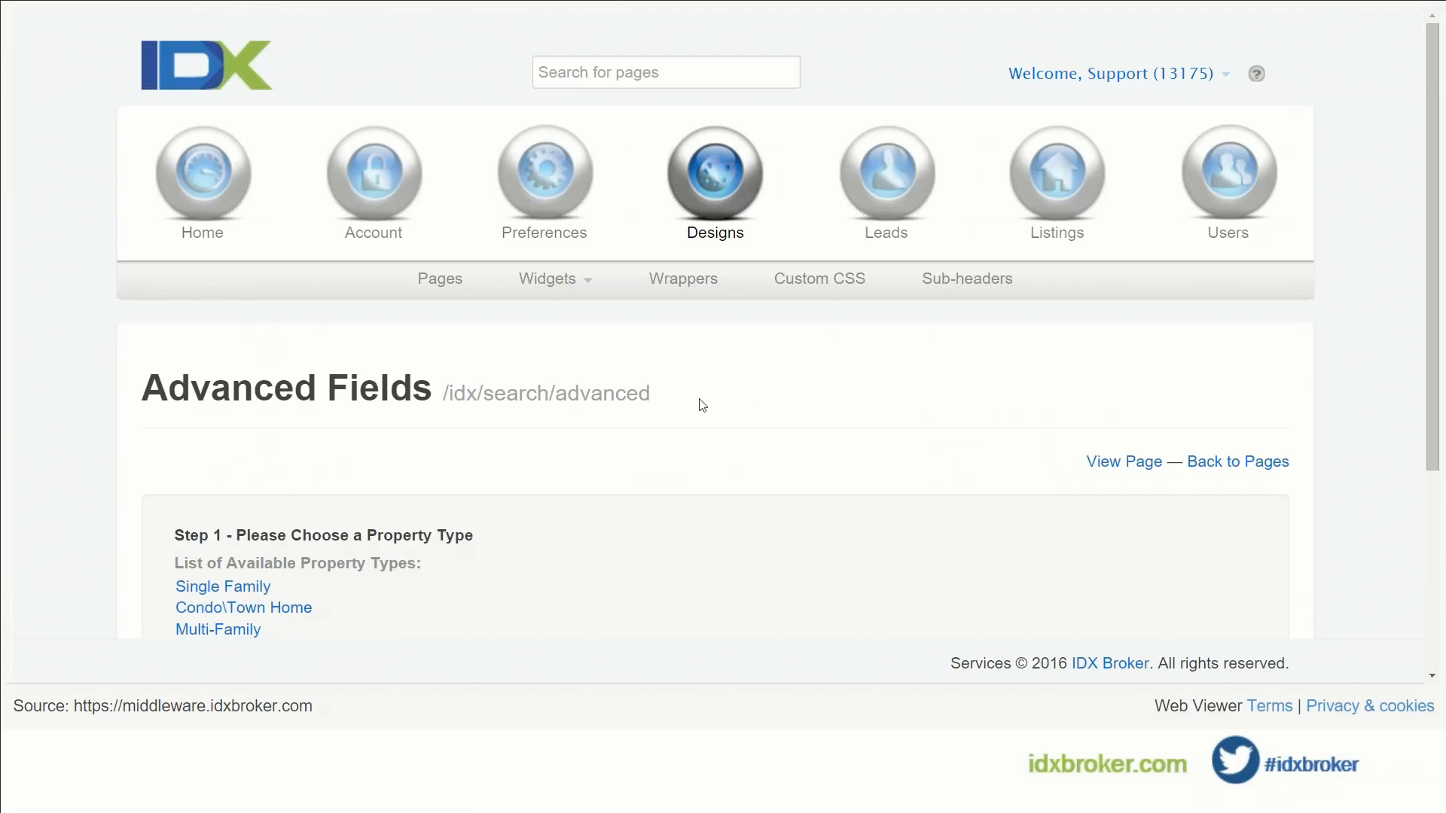
pyautogui.scroll(-3, 701, 400)
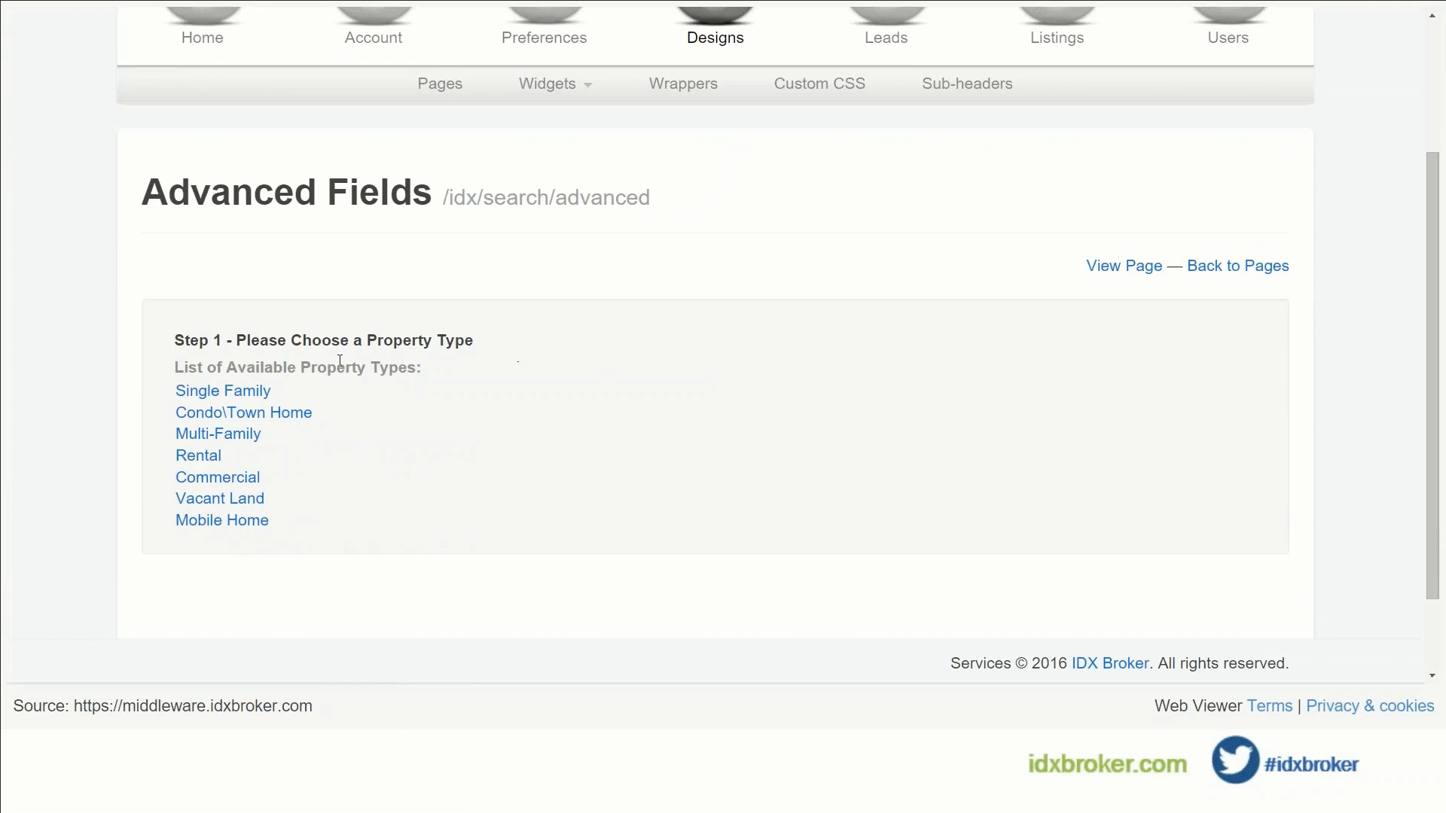
pyautogui.click(238, 399)
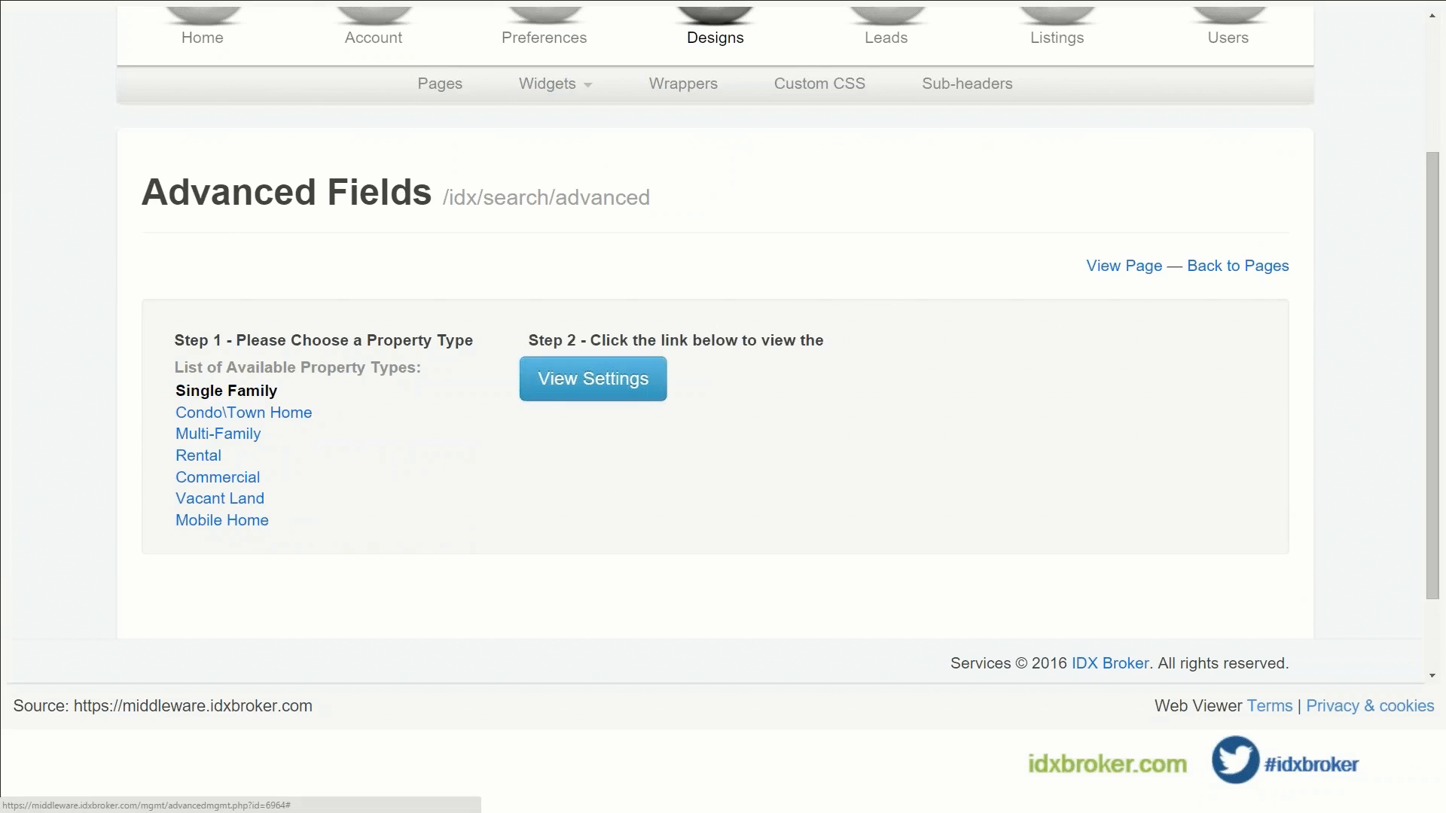
pyautogui.click(594, 379)
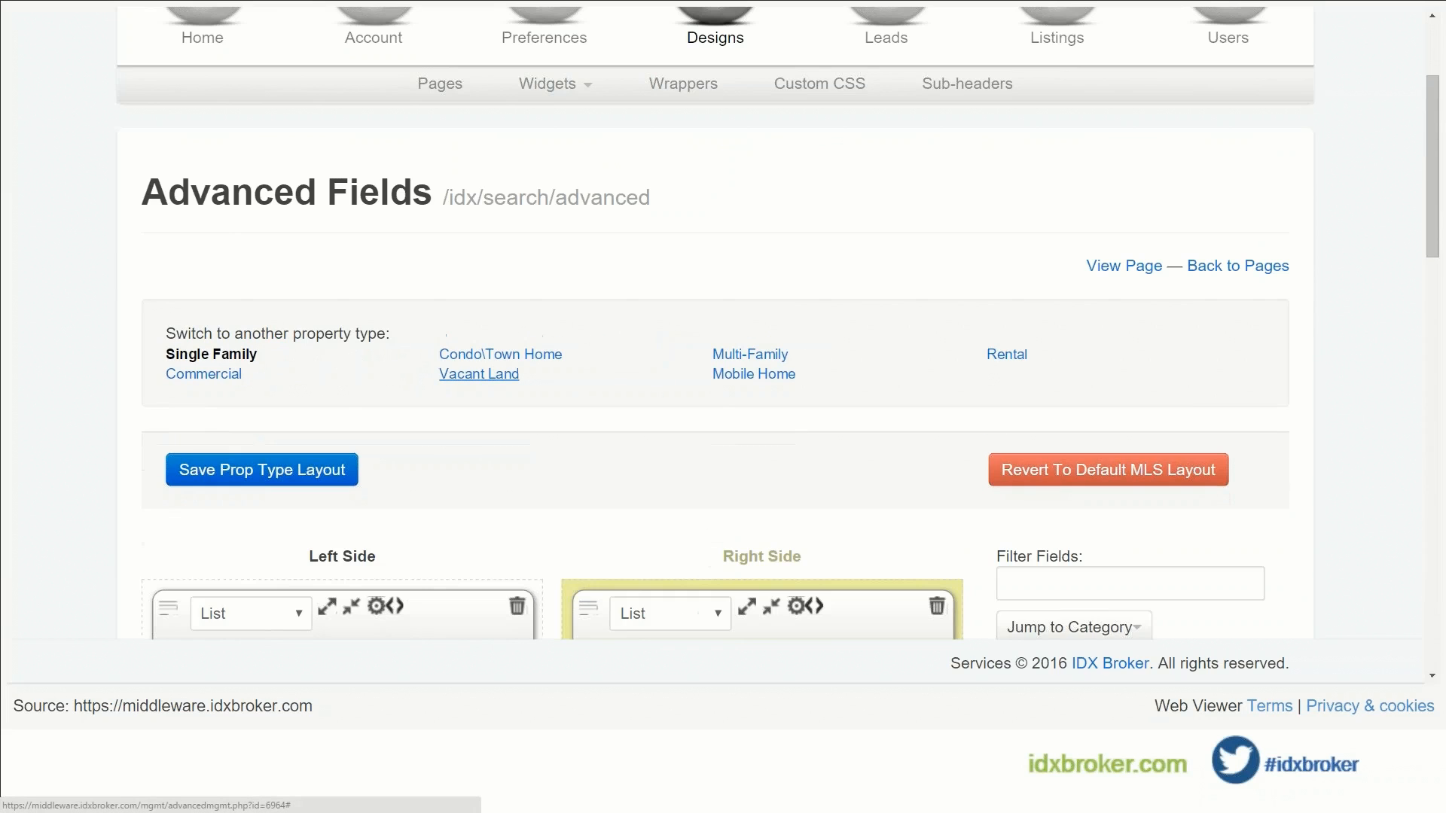
# Step: Review the Single Family field boxes on the Advanced Search layout
pyautogui.scroll(-5, 544, 364)
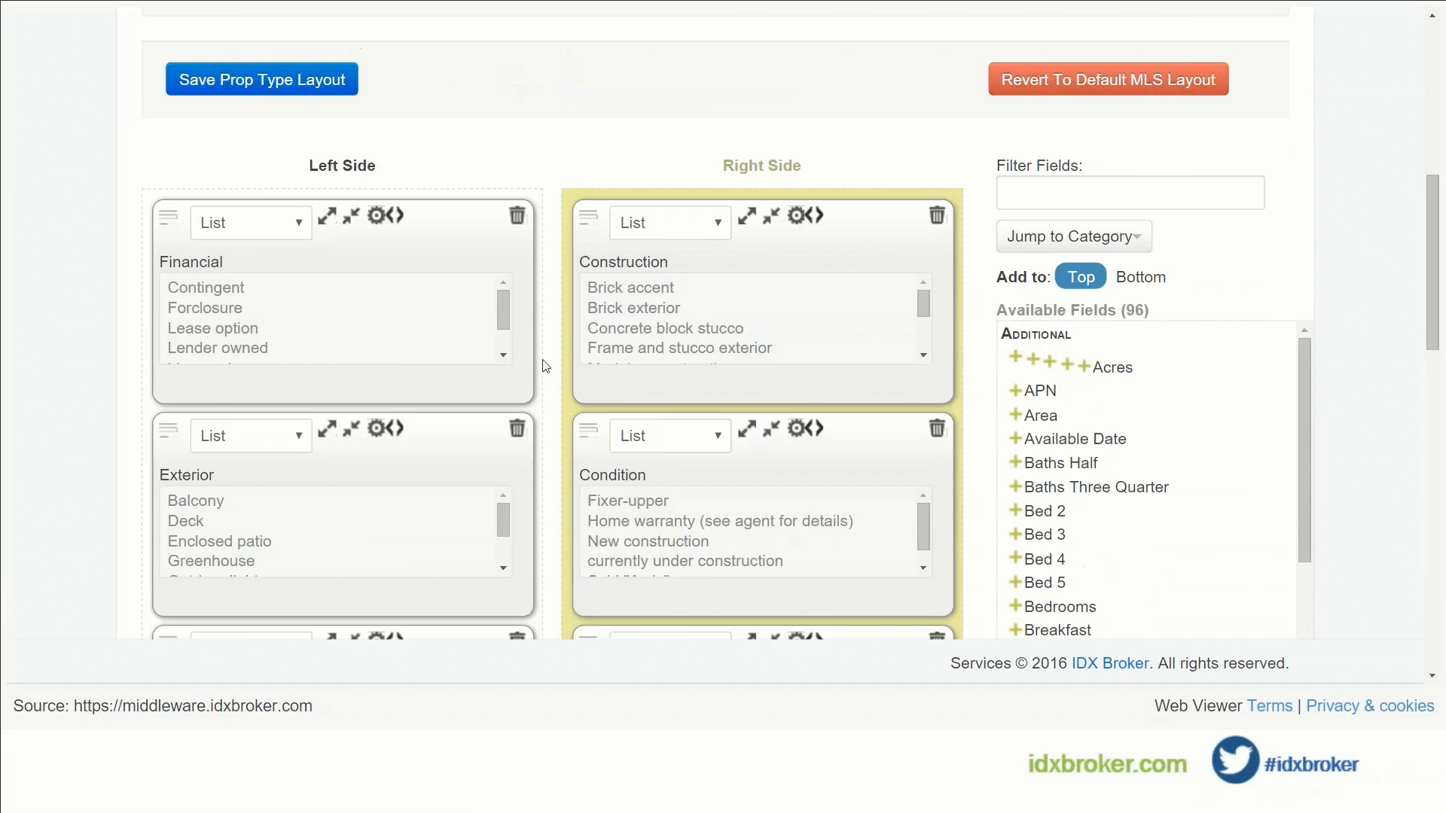
pyautogui.scroll(-5, 546, 366)
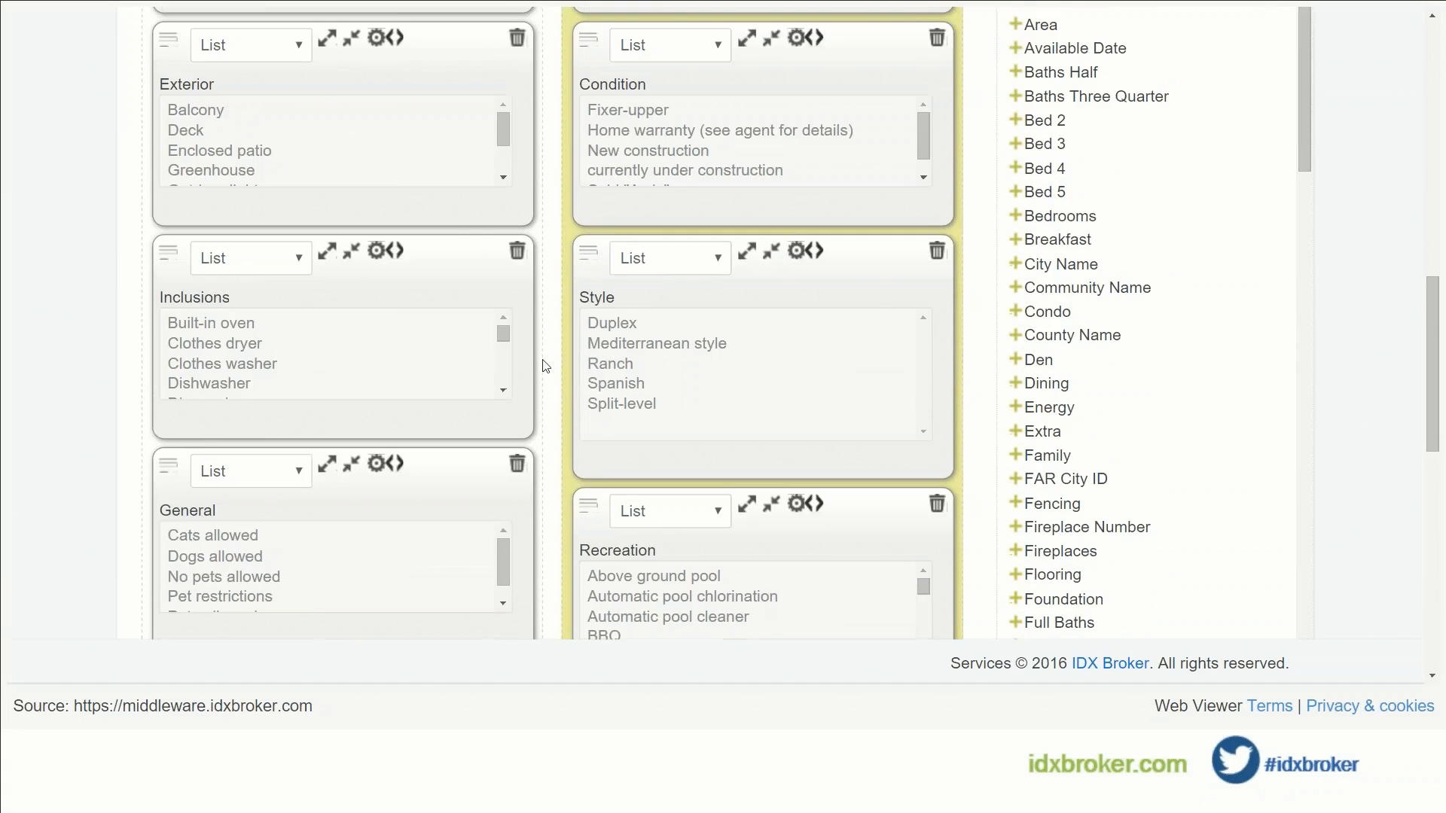
pyautogui.scroll(-3, 545, 366)
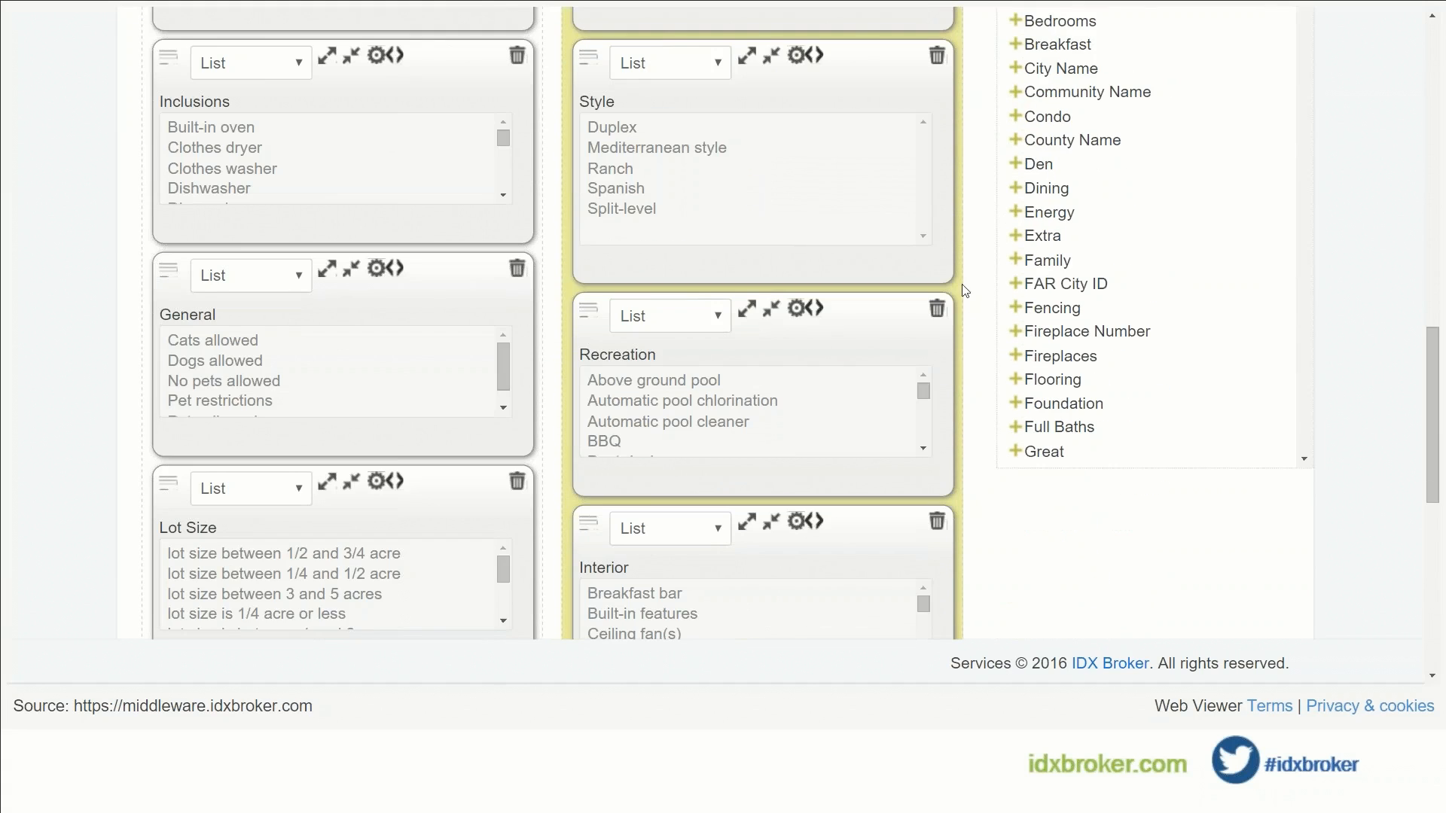
pyautogui.scroll(6, 941, 297)
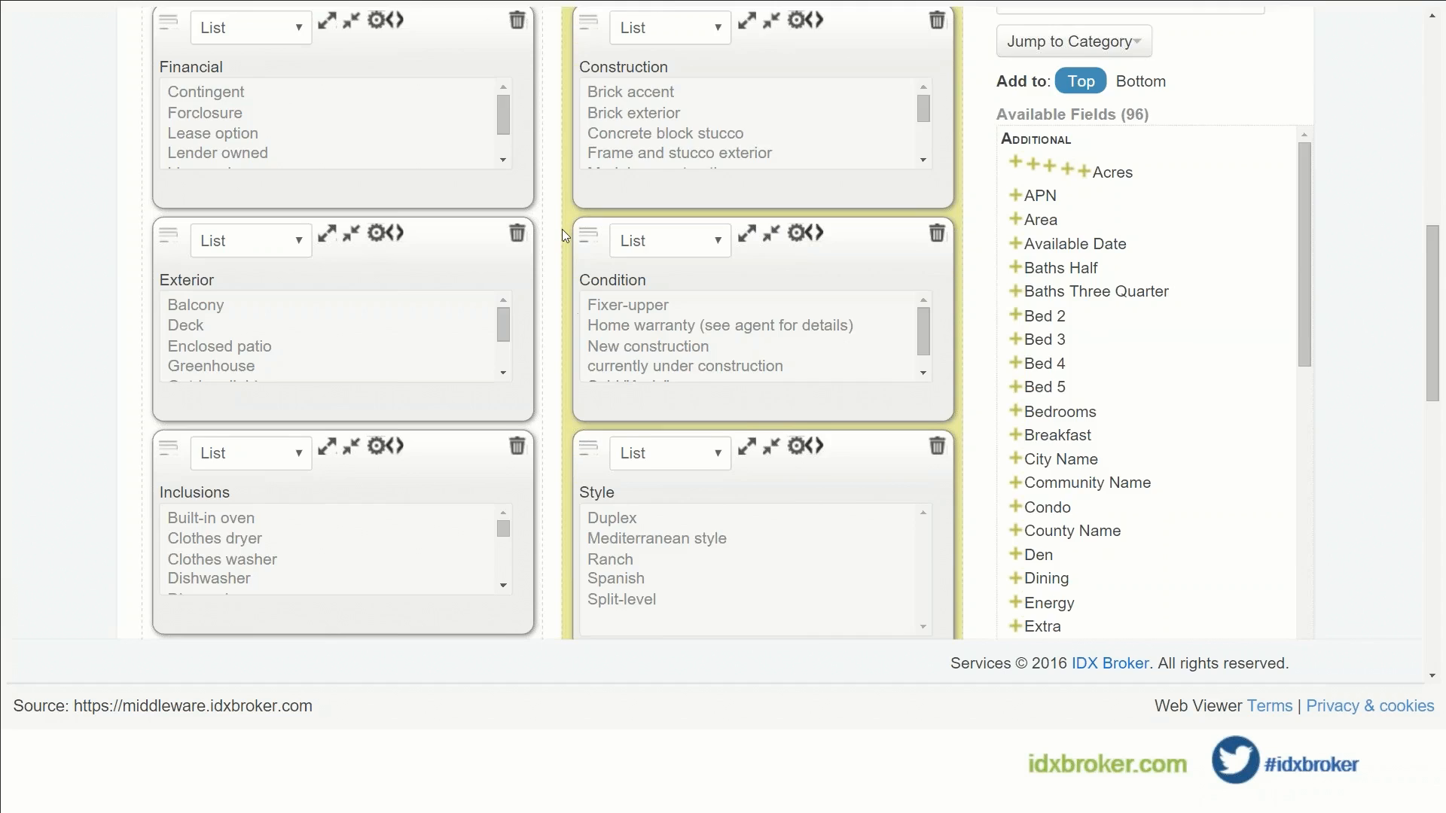
pyautogui.scroll(5, 562, 229)
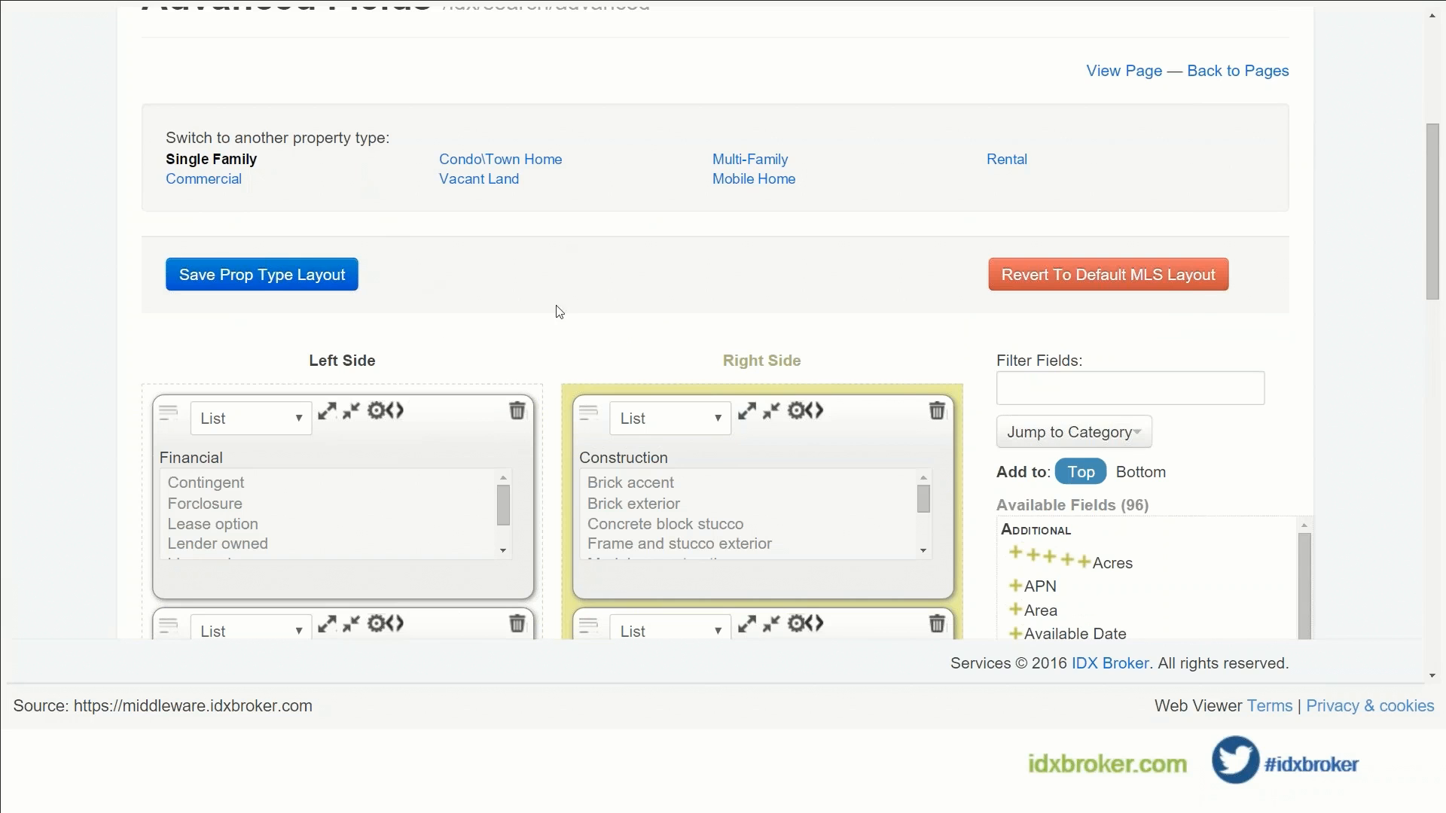
pyautogui.scroll(-3, 557, 309)
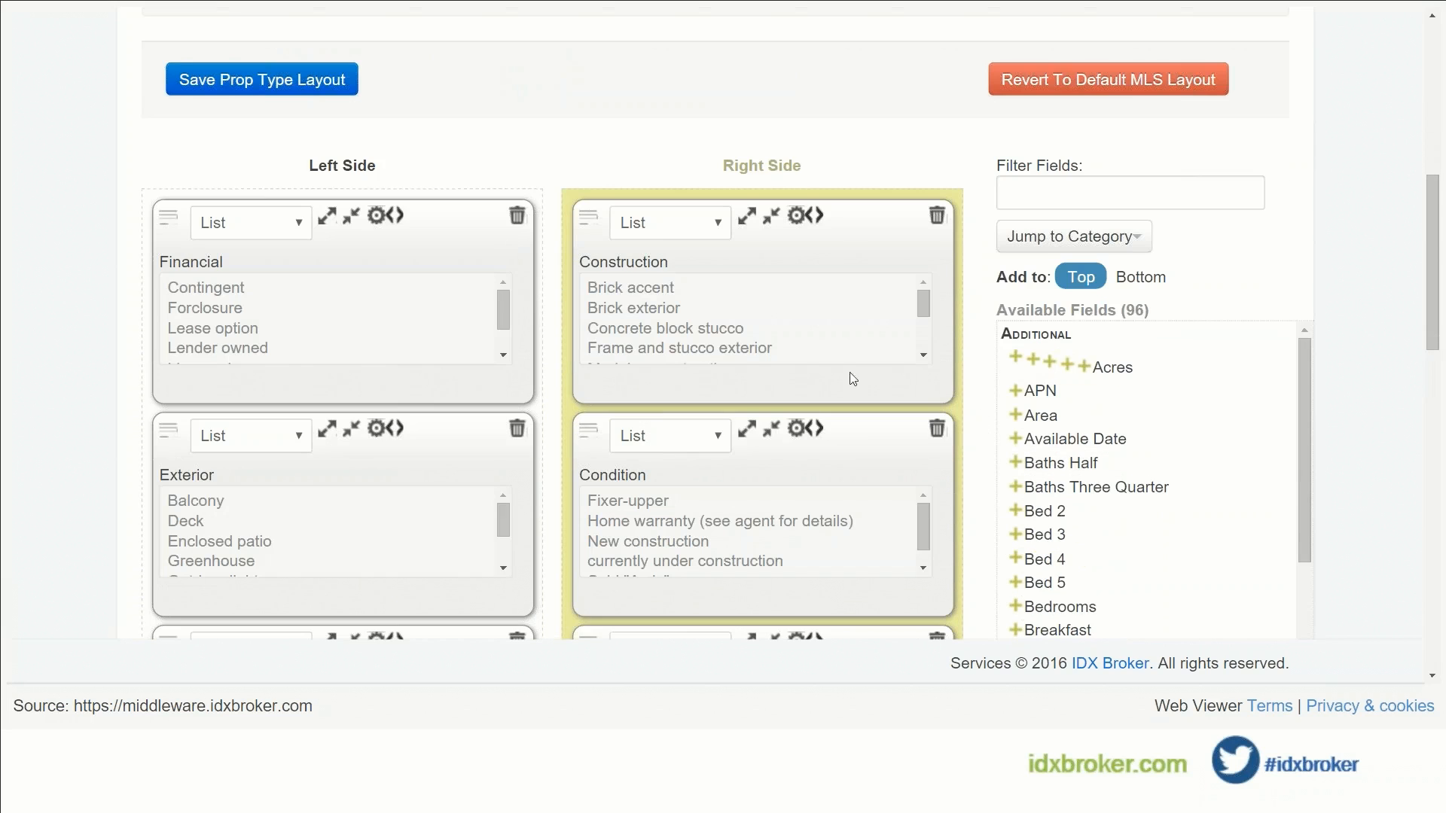
pyautogui.scroll(10, 572, 408)
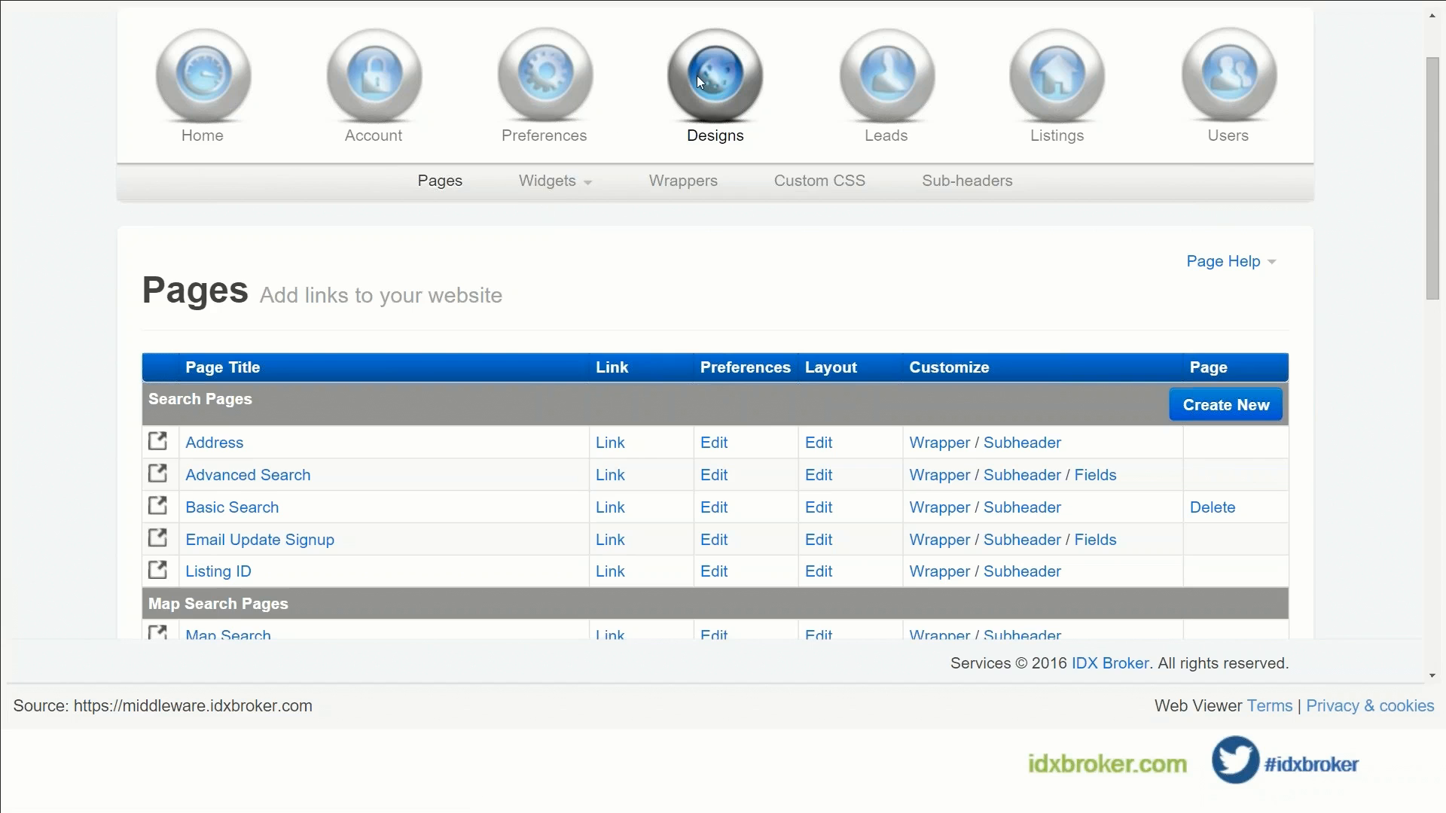
# Step: Start a new widget from Widgets > Create and bring up the widget type list
pyautogui.click(561, 188)
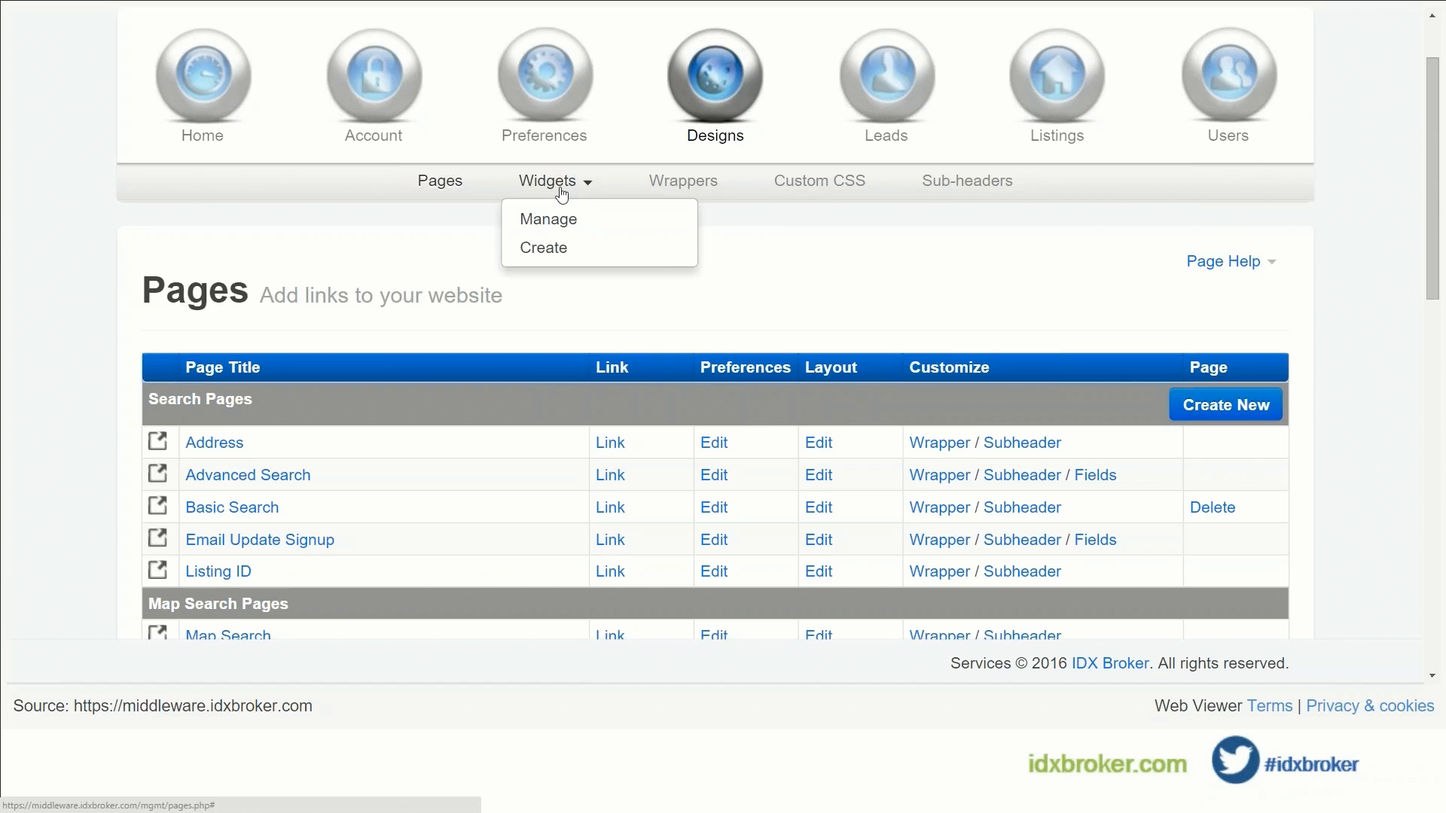
pyautogui.click(550, 256)
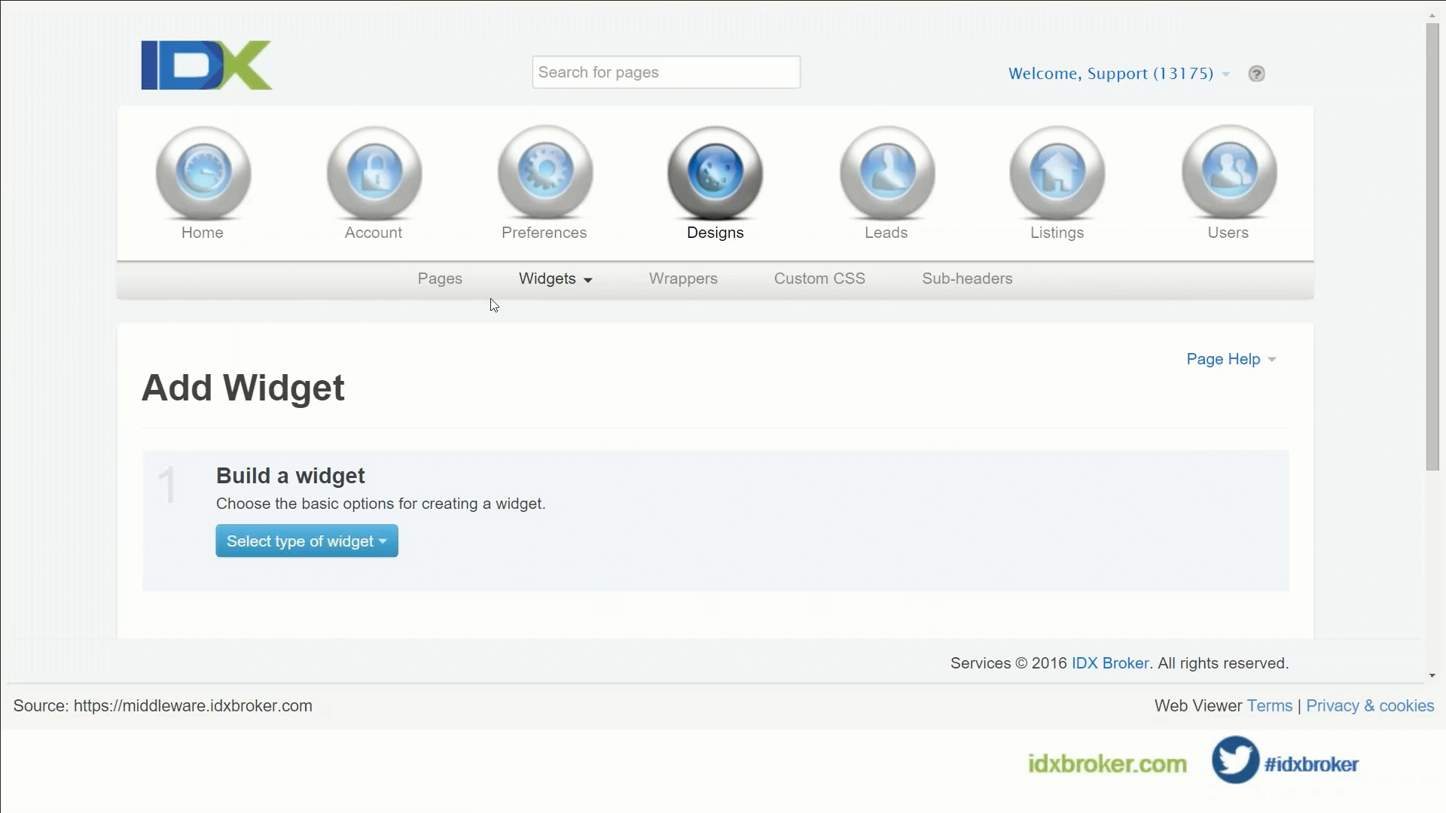
pyautogui.scroll(-4, 451, 324)
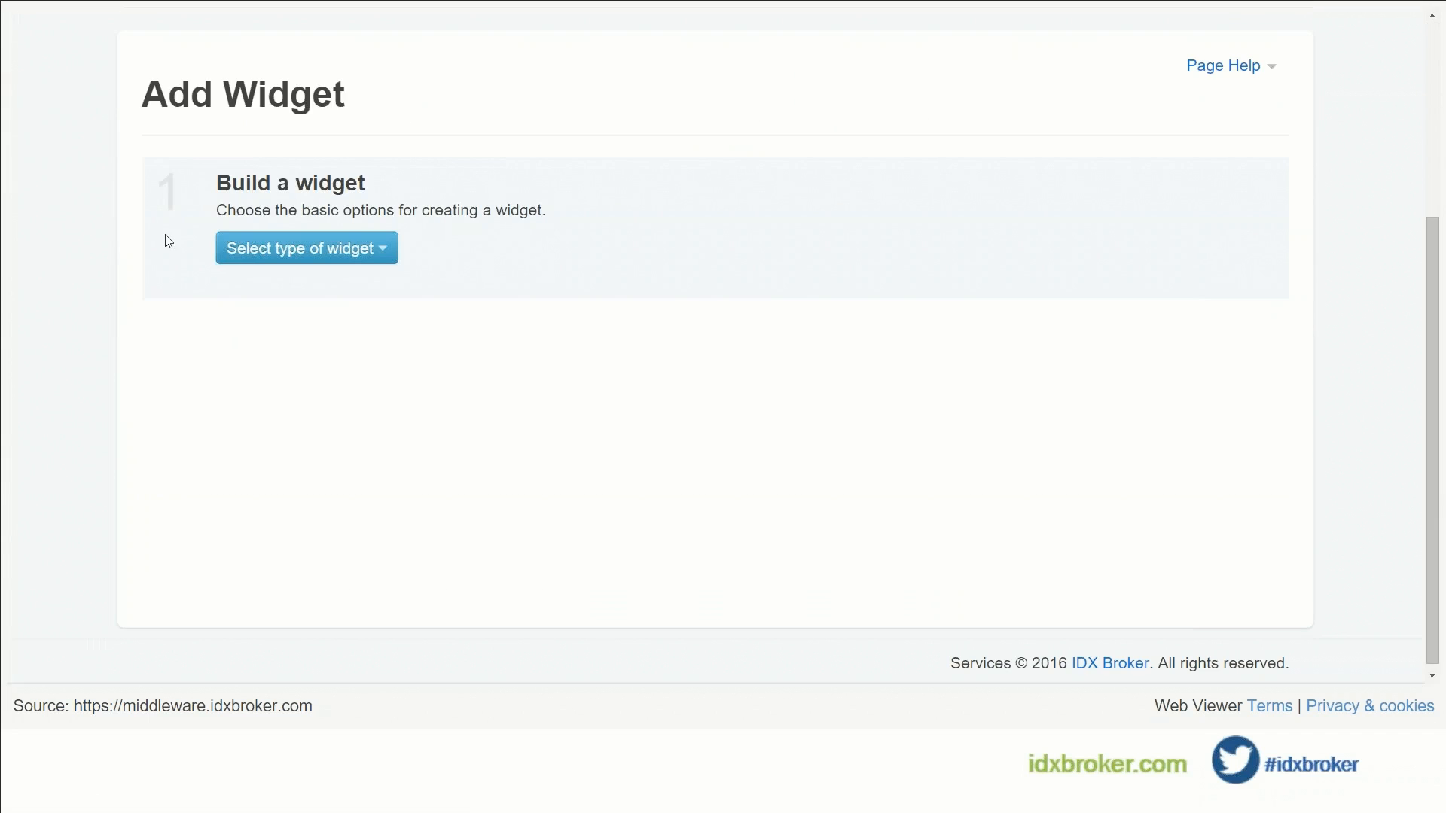
pyautogui.click(311, 256)
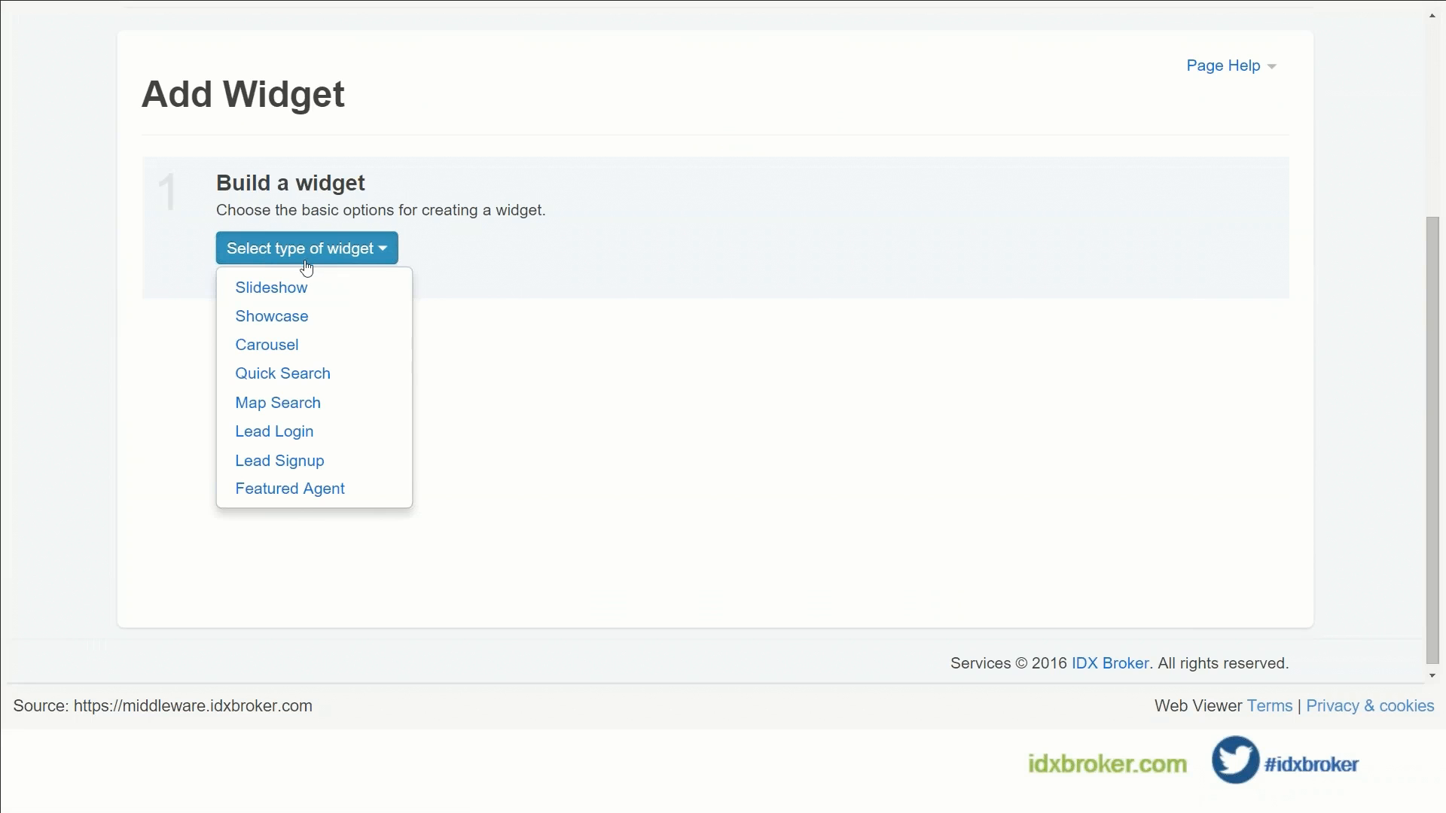
# Step: Set the widget to Carousel, featuring Custom Search properties based on Advanced Search
pyautogui.click(306, 351)
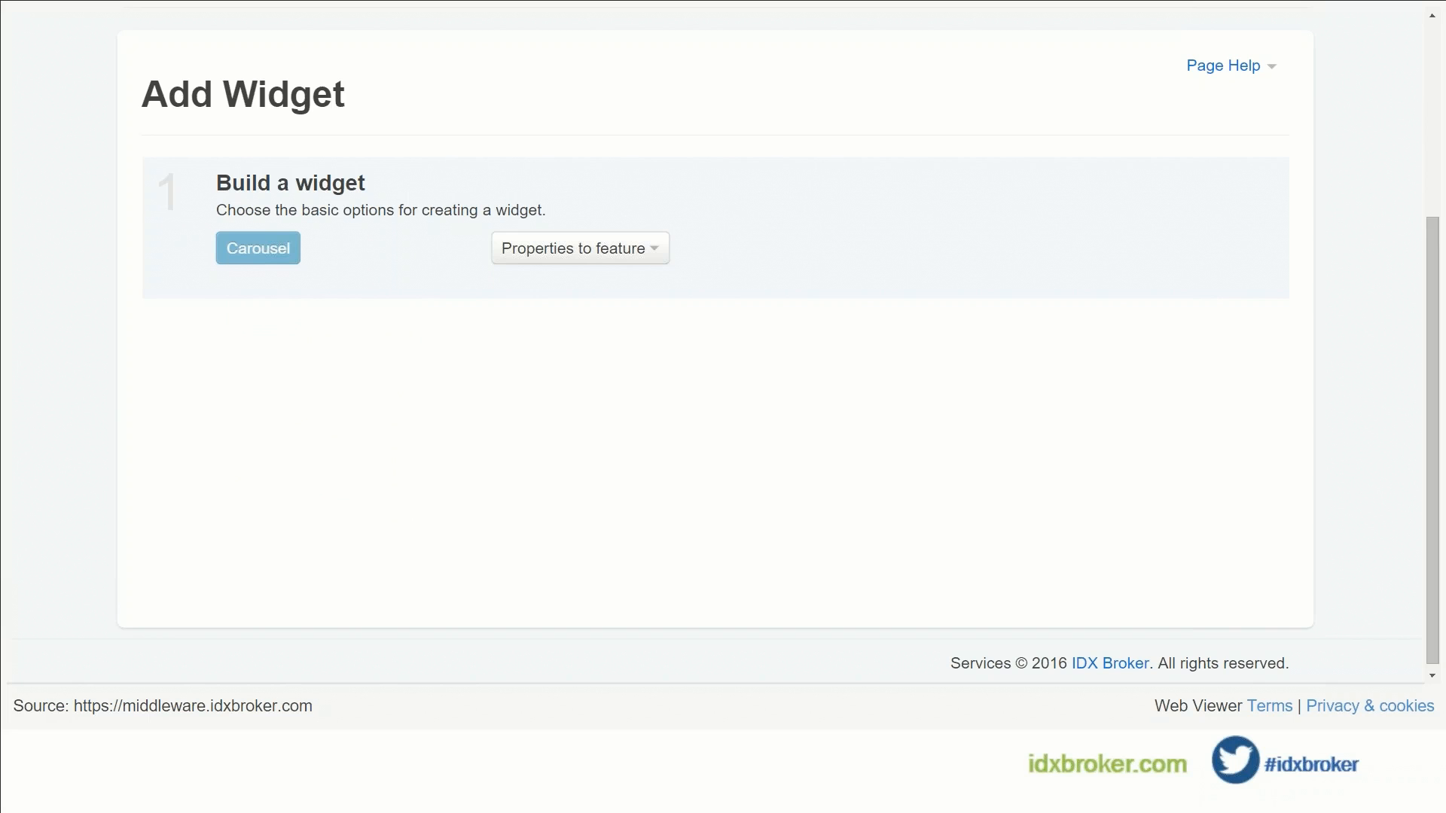
pyautogui.click(538, 251)
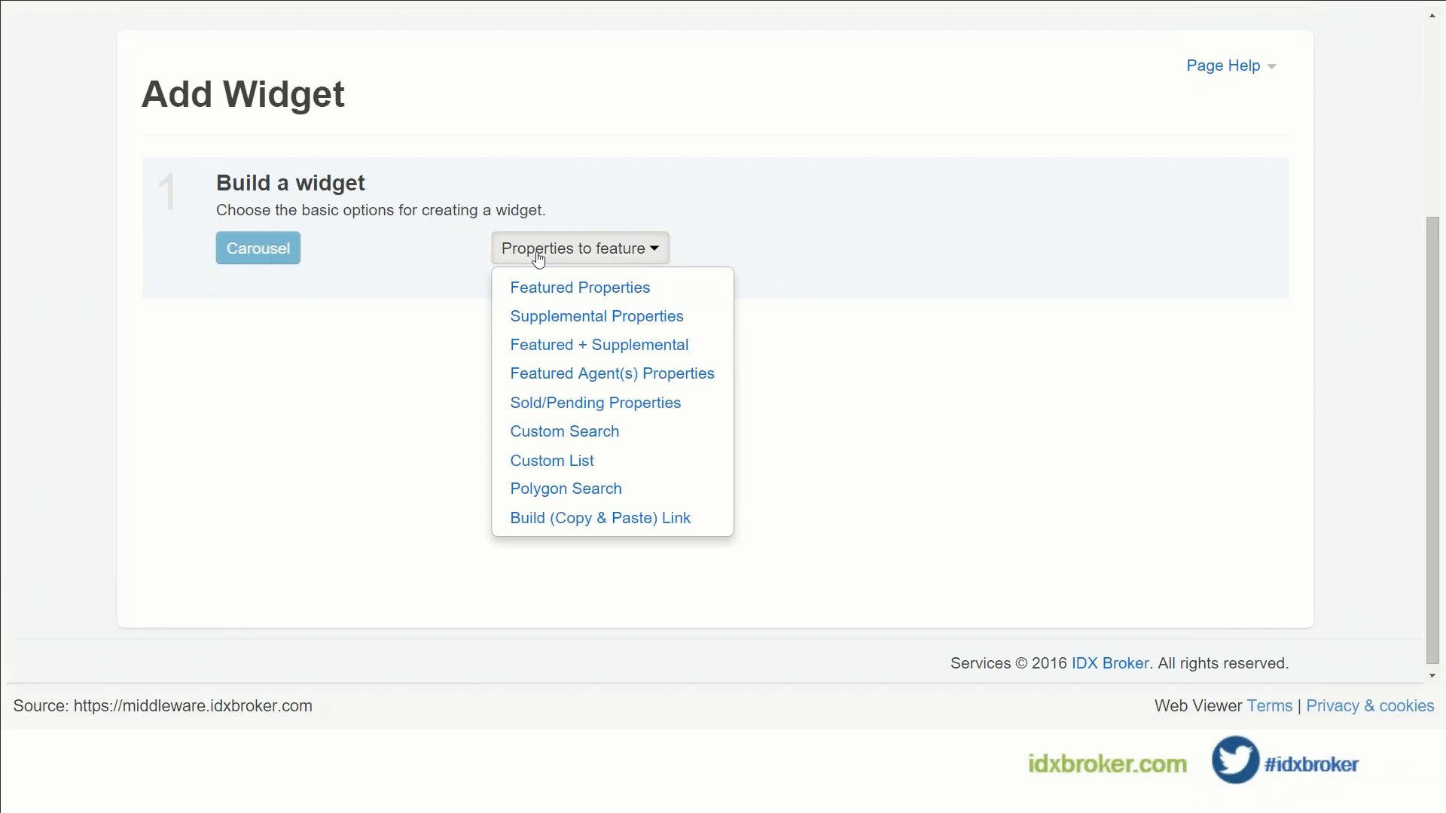
pyautogui.click(564, 439)
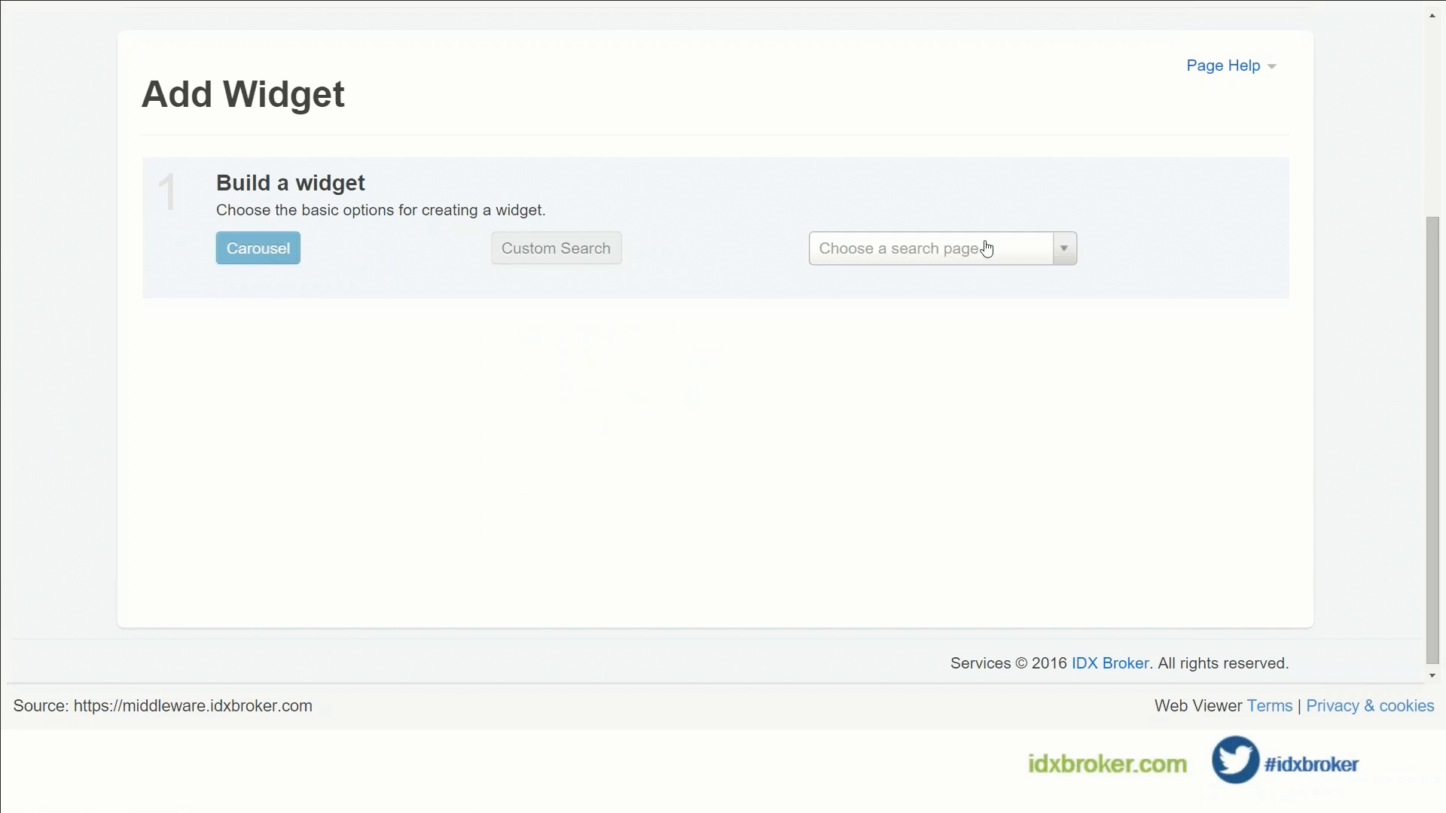
pyautogui.click(973, 270)
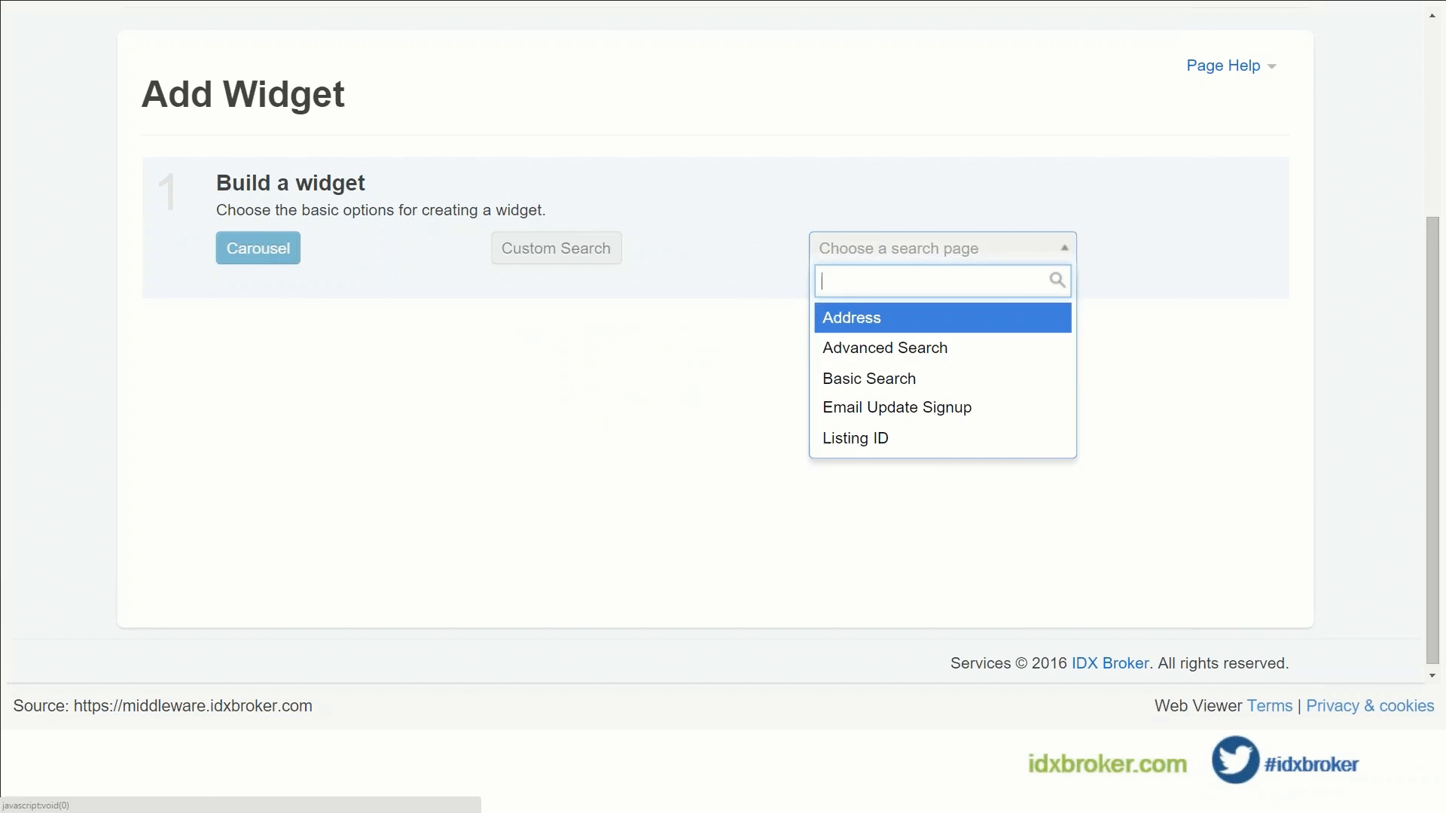
pyautogui.click(939, 360)
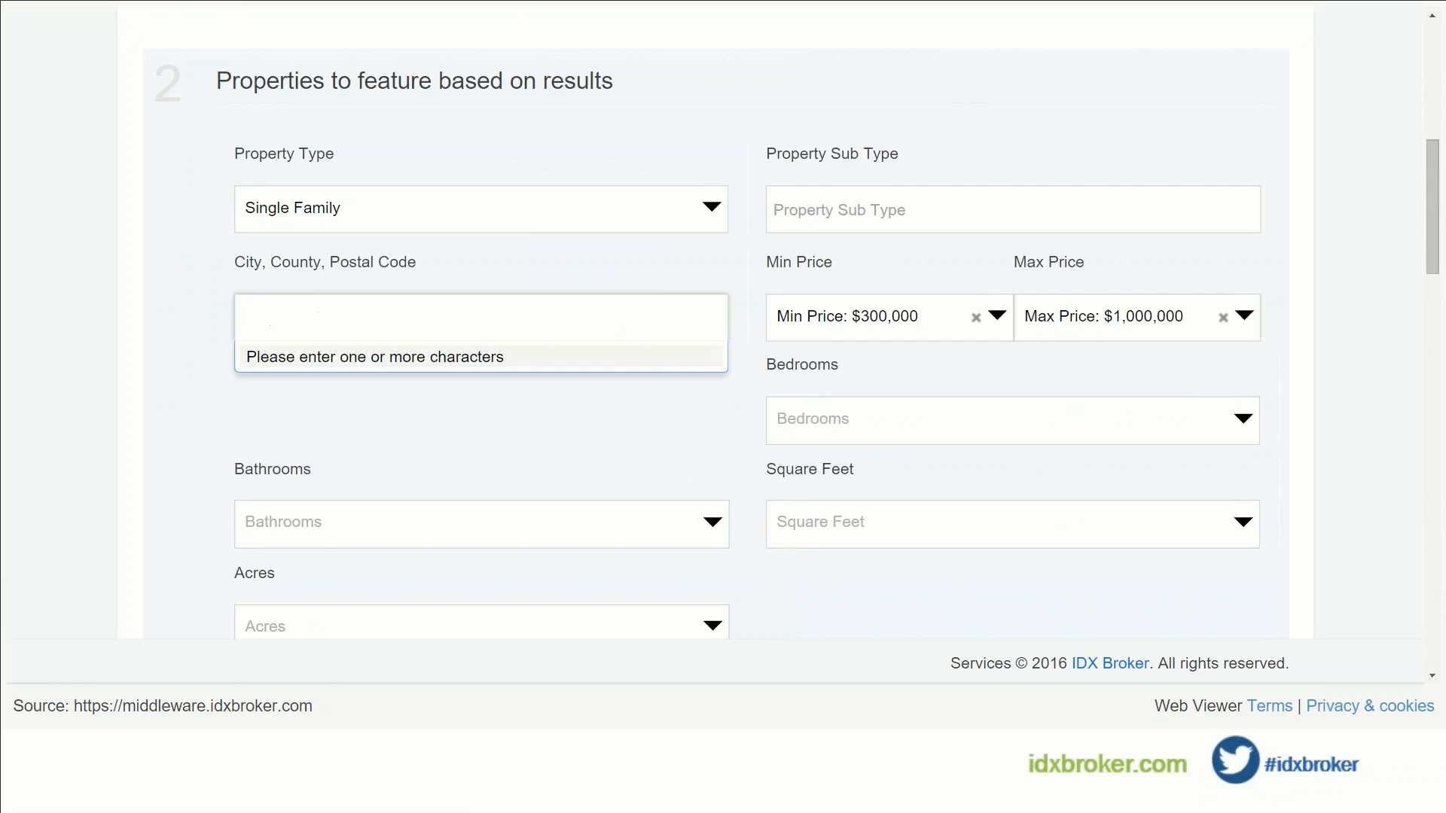
# Step: Add Boca Raton as the carousel's search city
pyautogui.write('b')
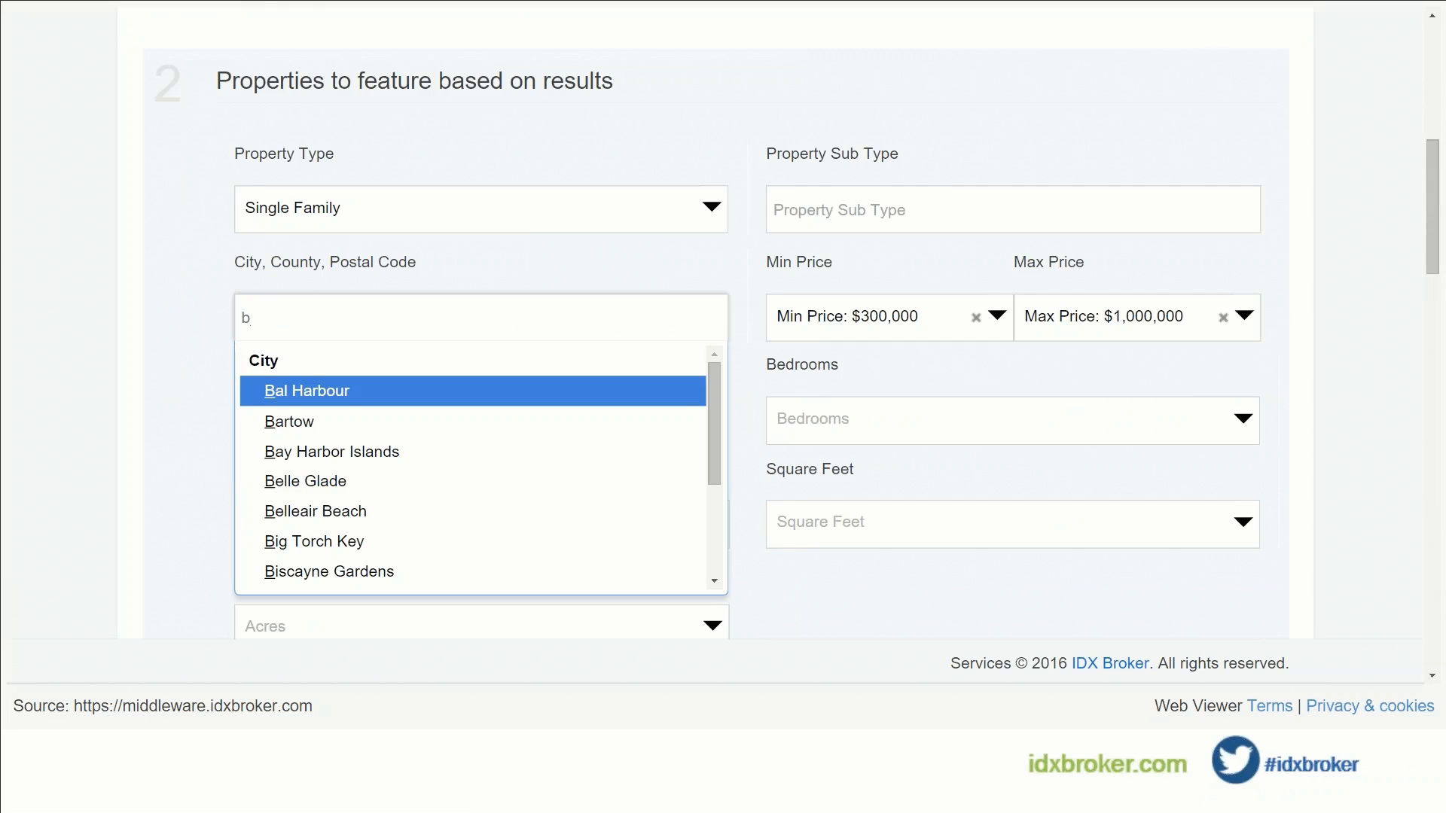
pyautogui.scroll(-1, 576, 464)
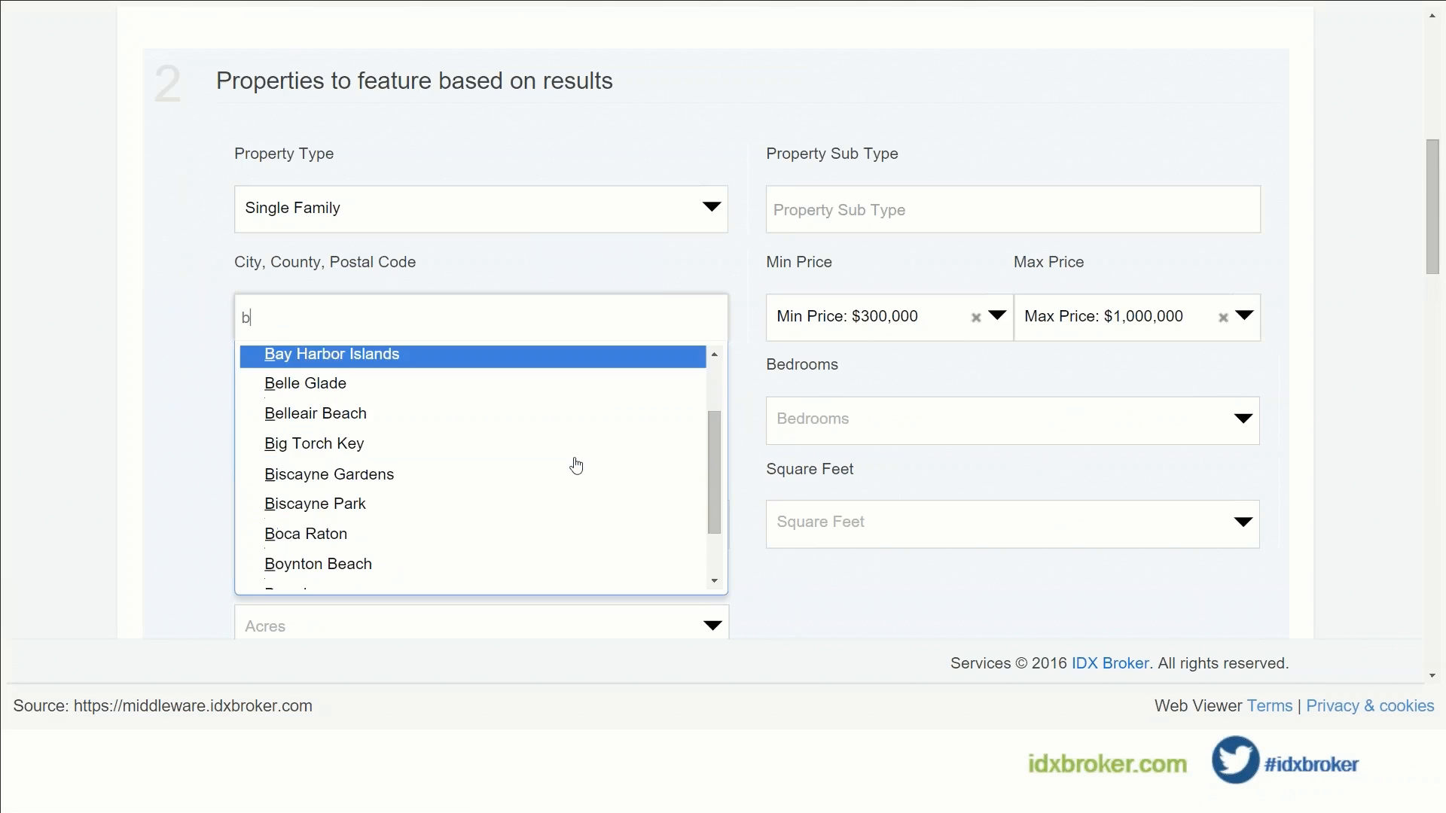
pyautogui.scroll(-1, 577, 465)
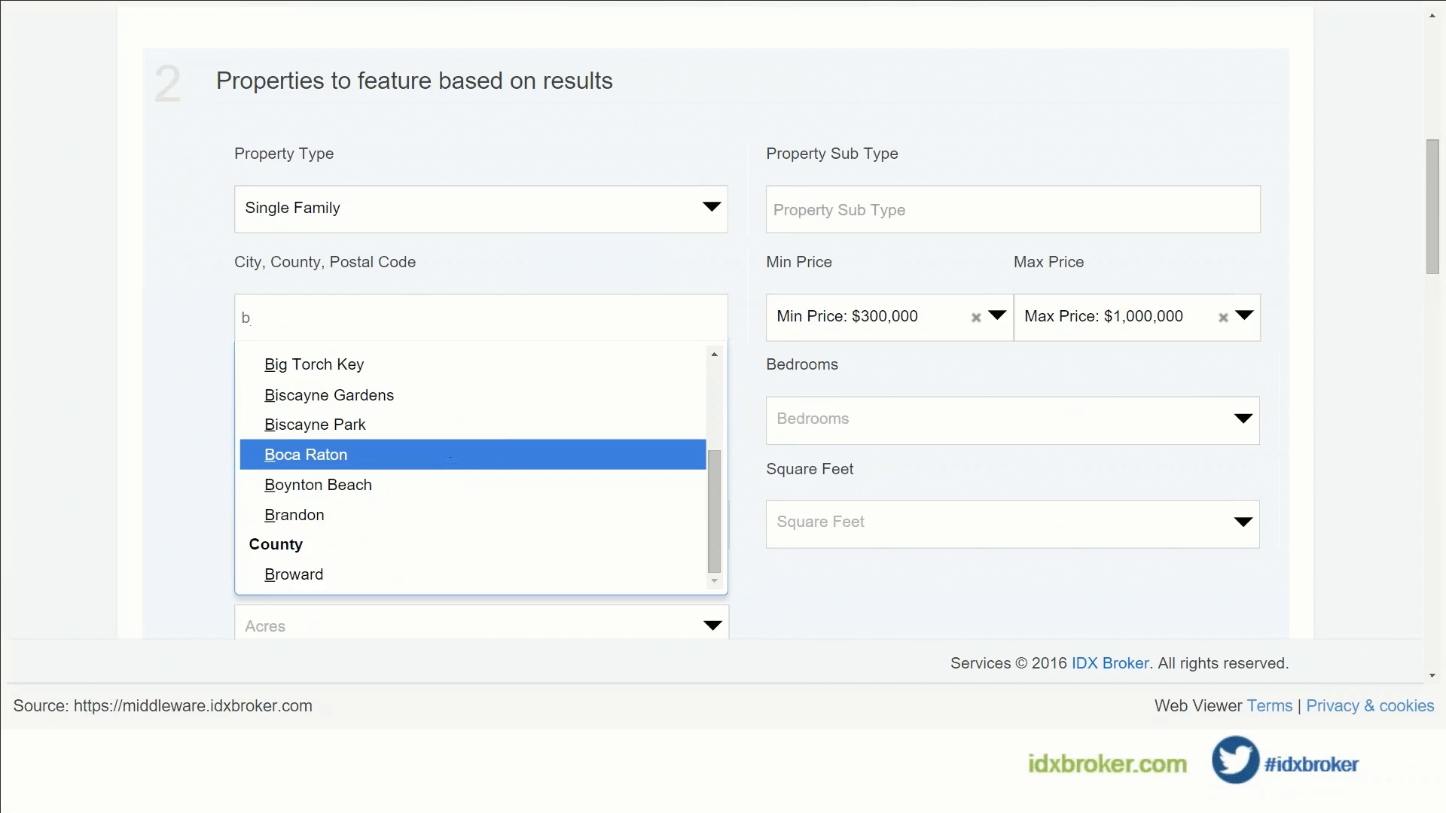
pyautogui.click(504, 455)
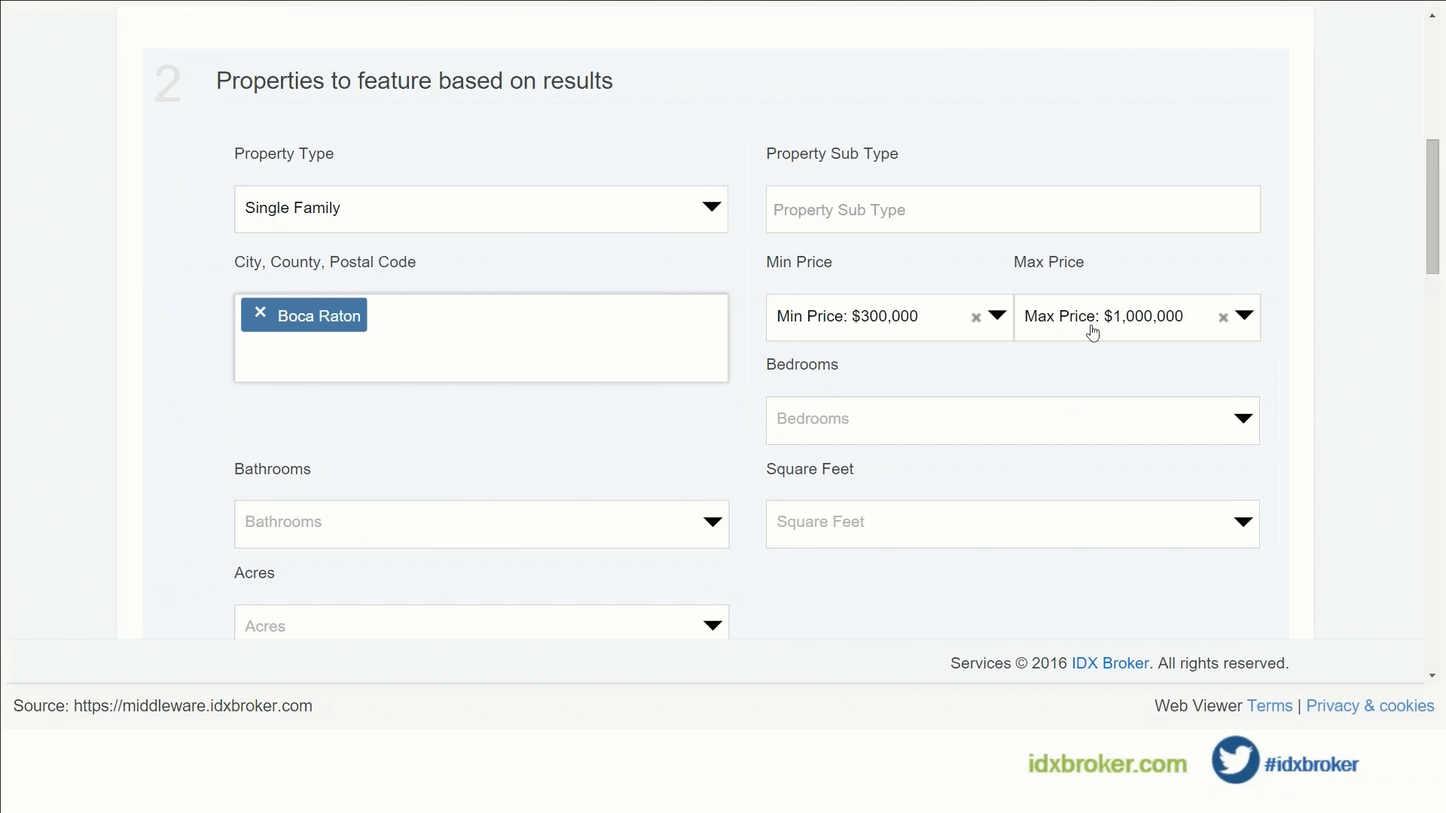
# Step: Name the widget 'Boca Raton 1' and build it
pyautogui.scroll(-2, 868, 378)
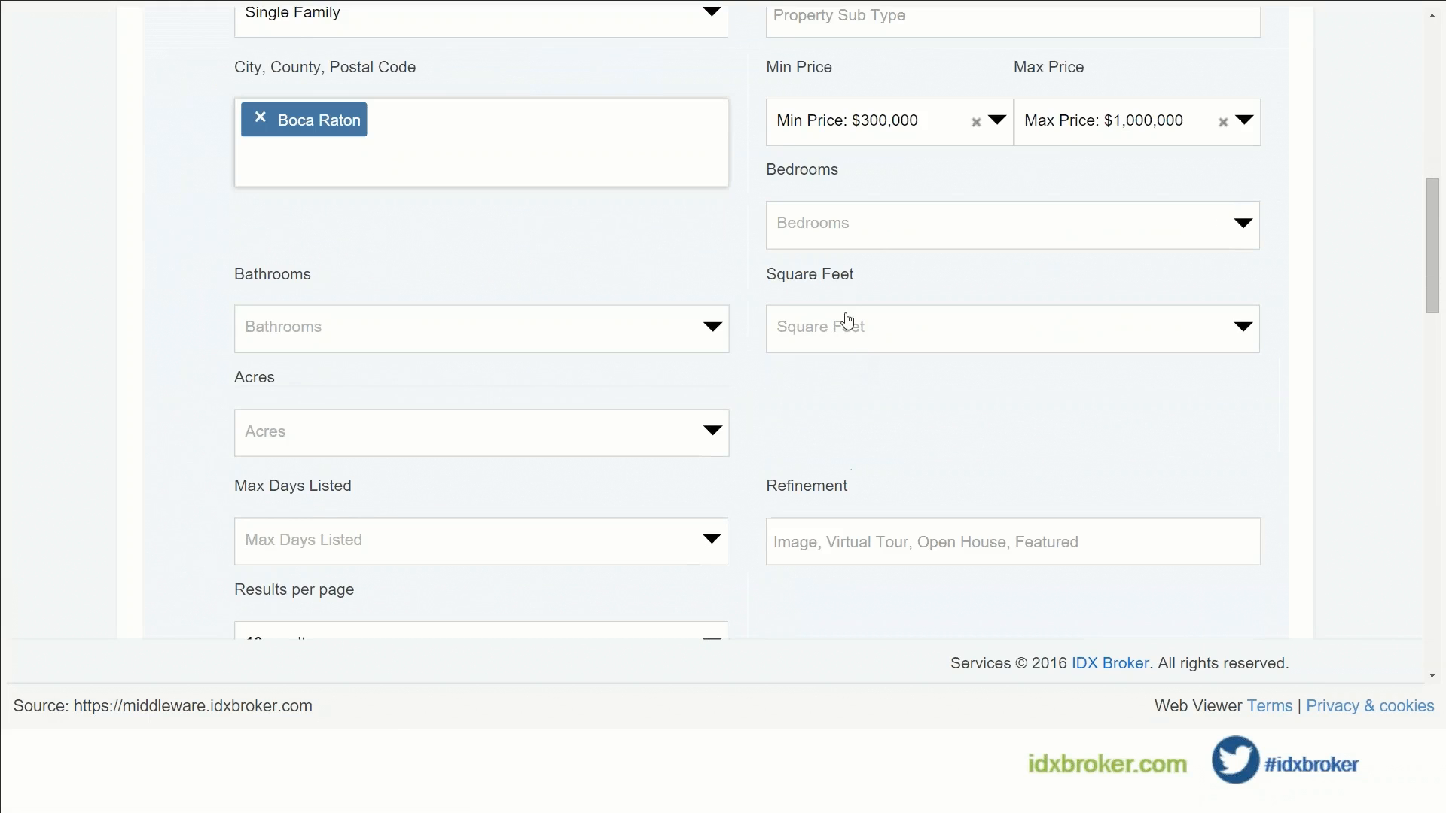
pyautogui.scroll(-2, 532, 348)
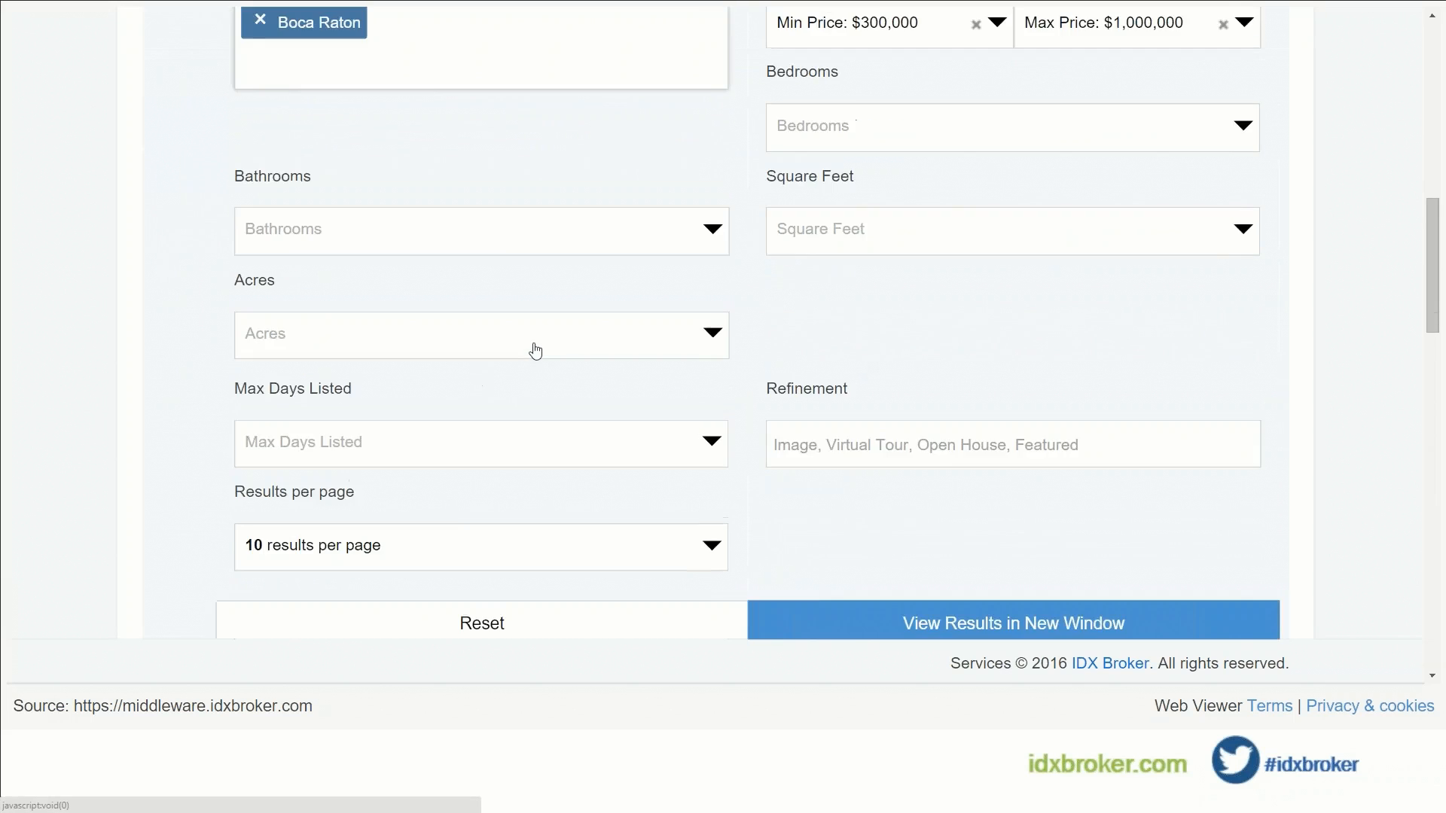
pyautogui.scroll(-5, 539, 342)
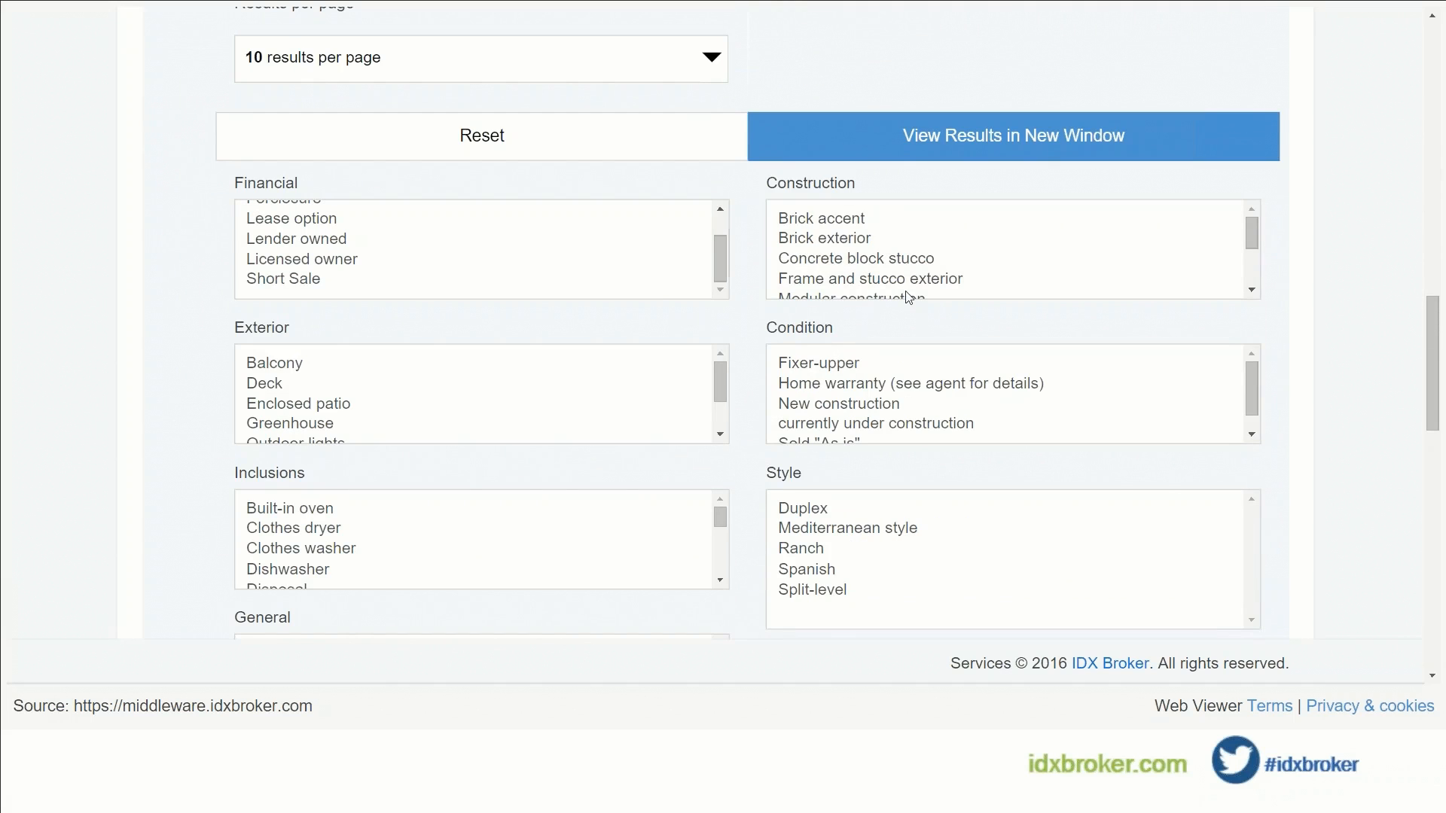
pyautogui.scroll(-3, 704, 349)
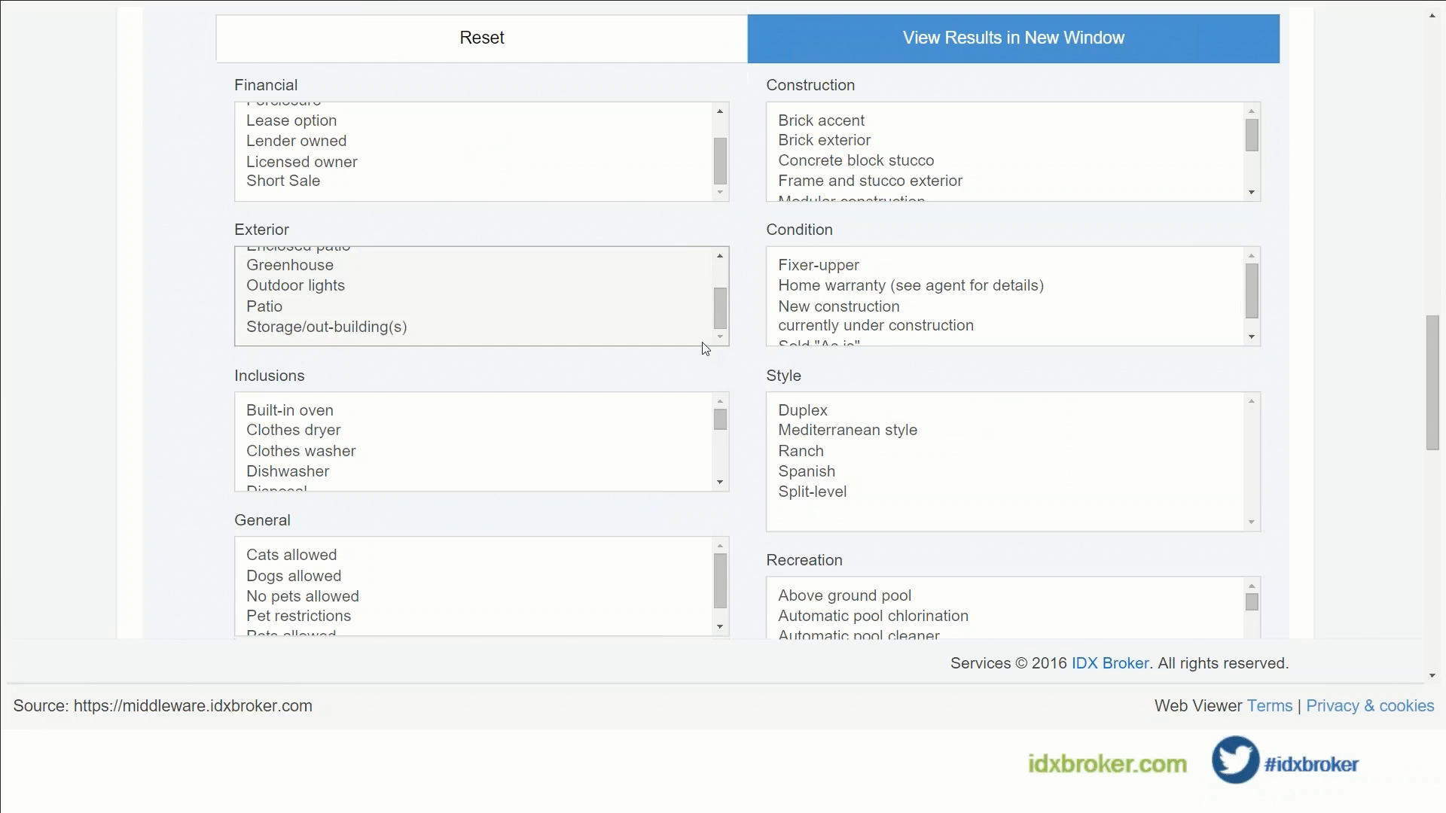
pyautogui.scroll(-10, 705, 349)
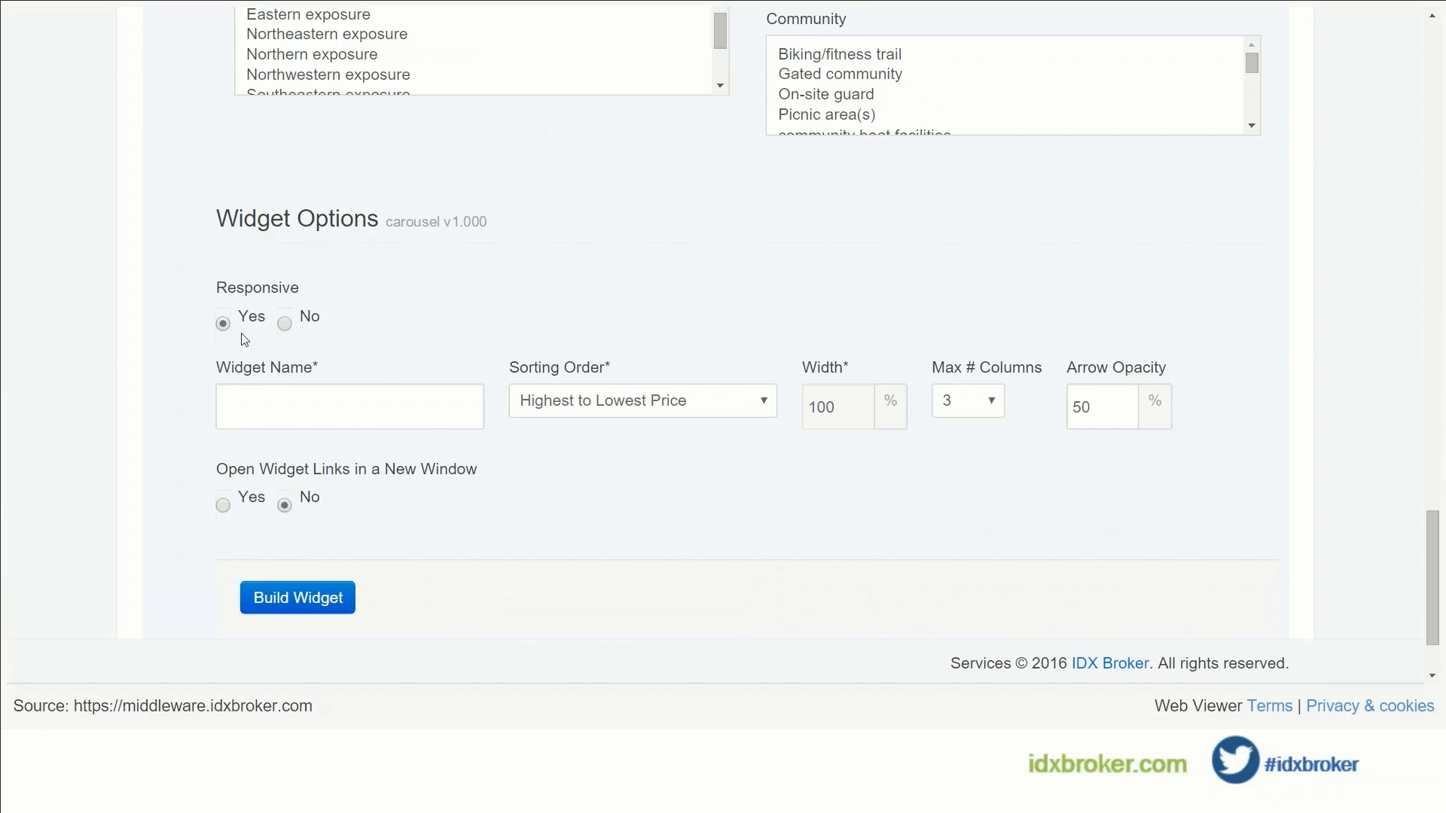
pyautogui.click(276, 409)
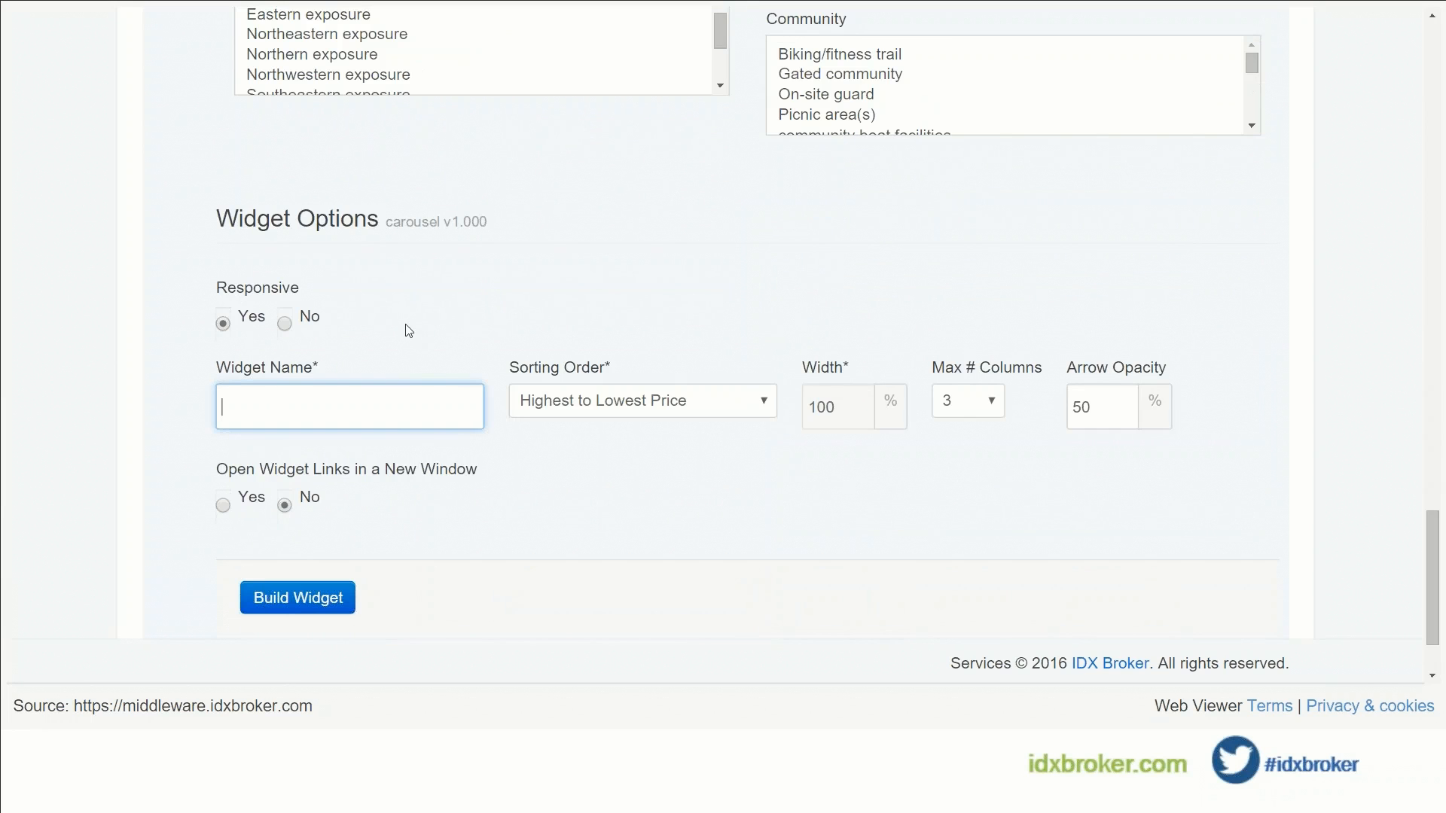
pyautogui.write('Bocat')
pyautogui.press('BackSpace')
pyautogui.press('BackSpace')
pyautogui.write('a Raton 1')
pyautogui.click(324, 597)
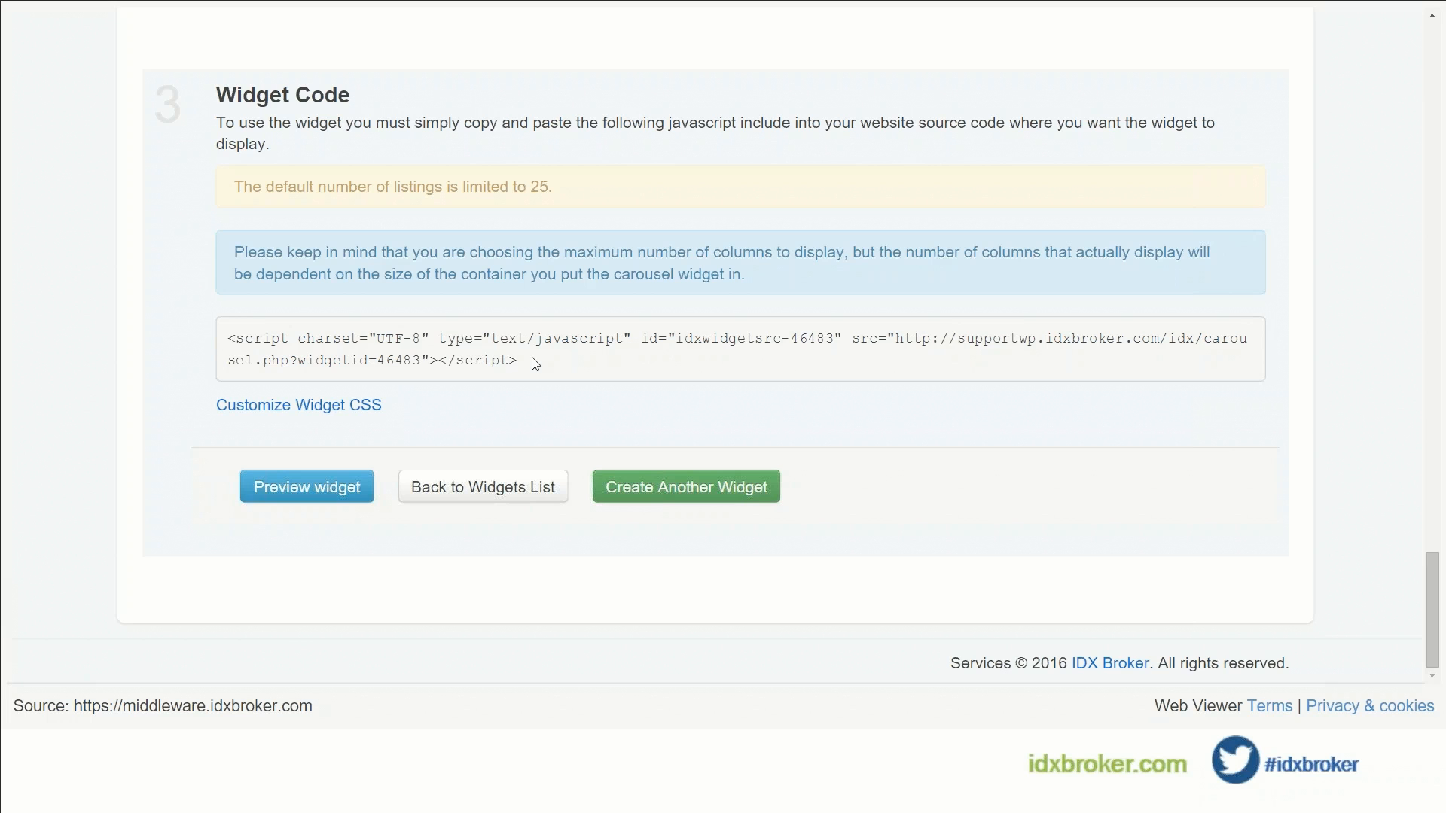
# Step: Select the widget's embed script, preview the widget, then return to the widgets list
pyautogui.moveTo(535, 362); pyautogui.dragTo(225, 340)
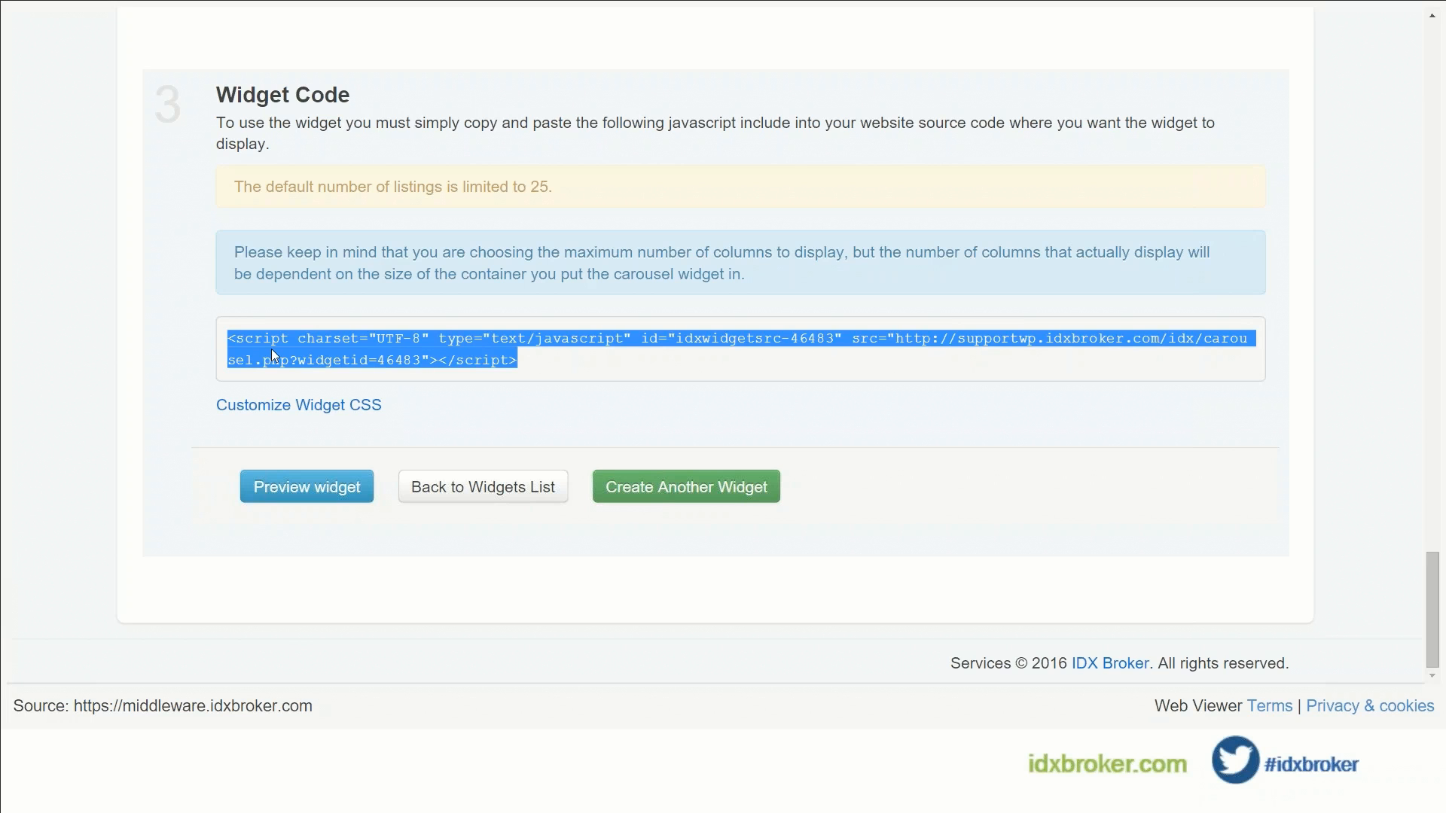
pyautogui.click(285, 491)
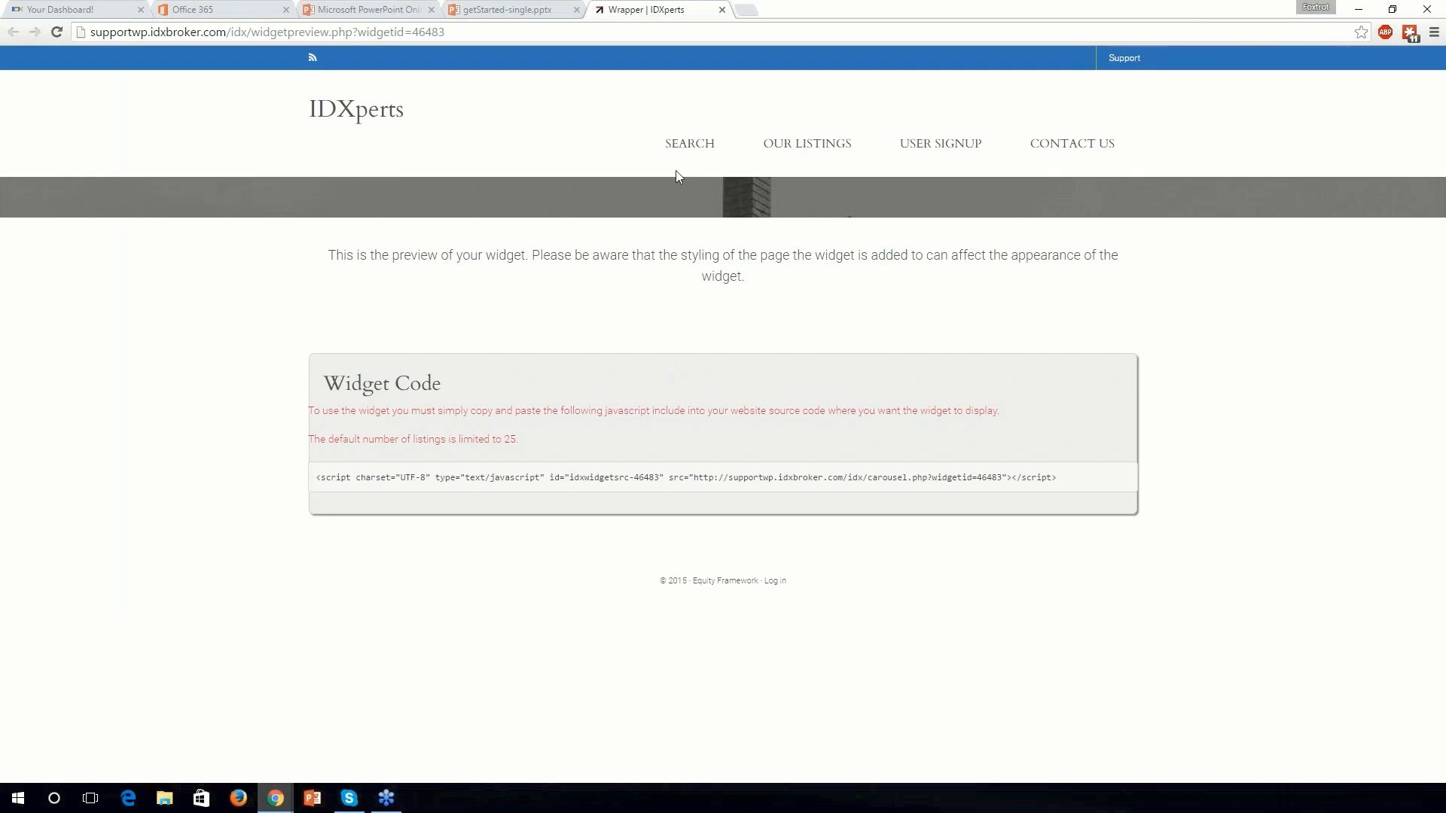
pyautogui.click(534, 11)
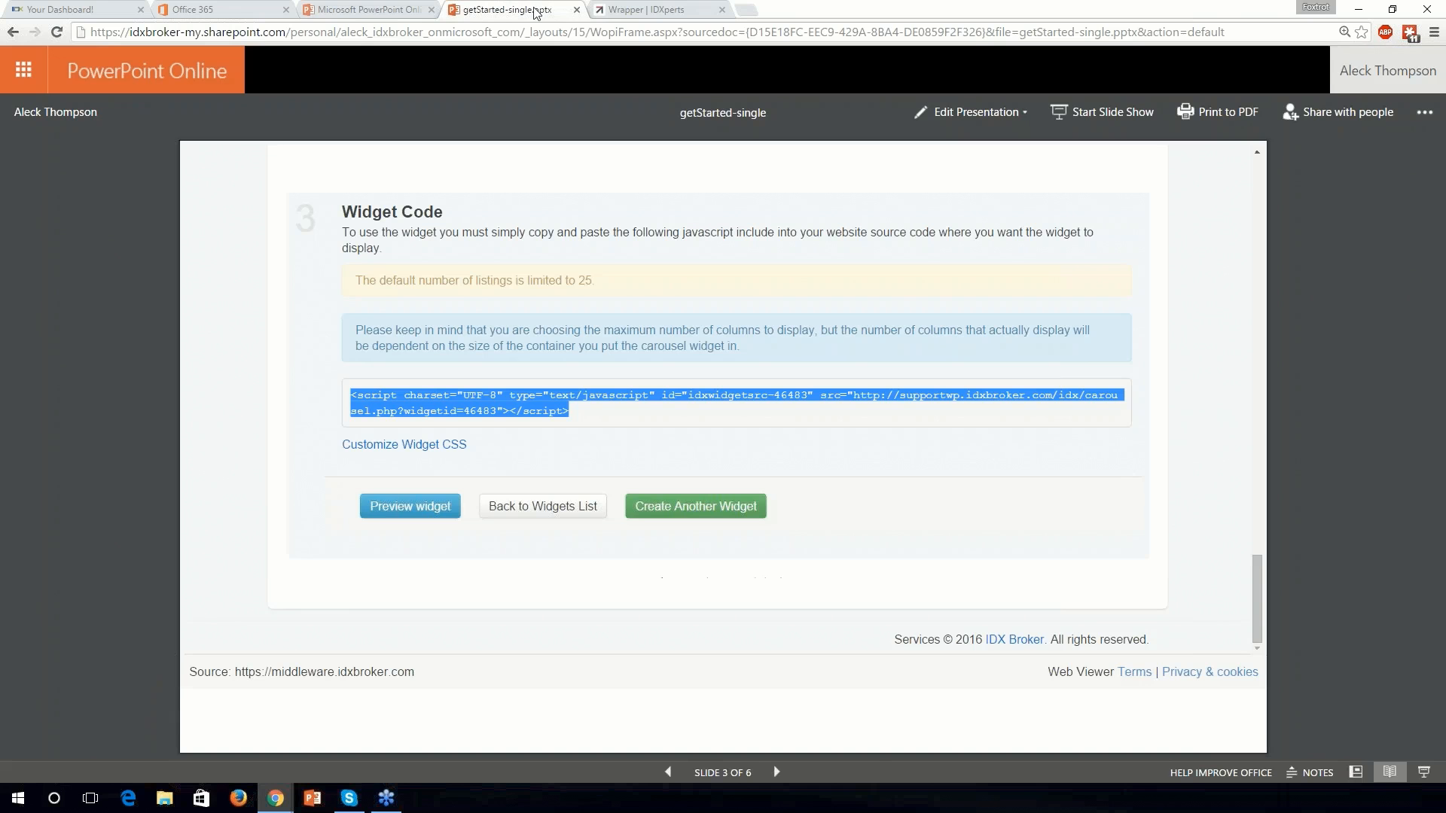
pyautogui.click(1424, 773)
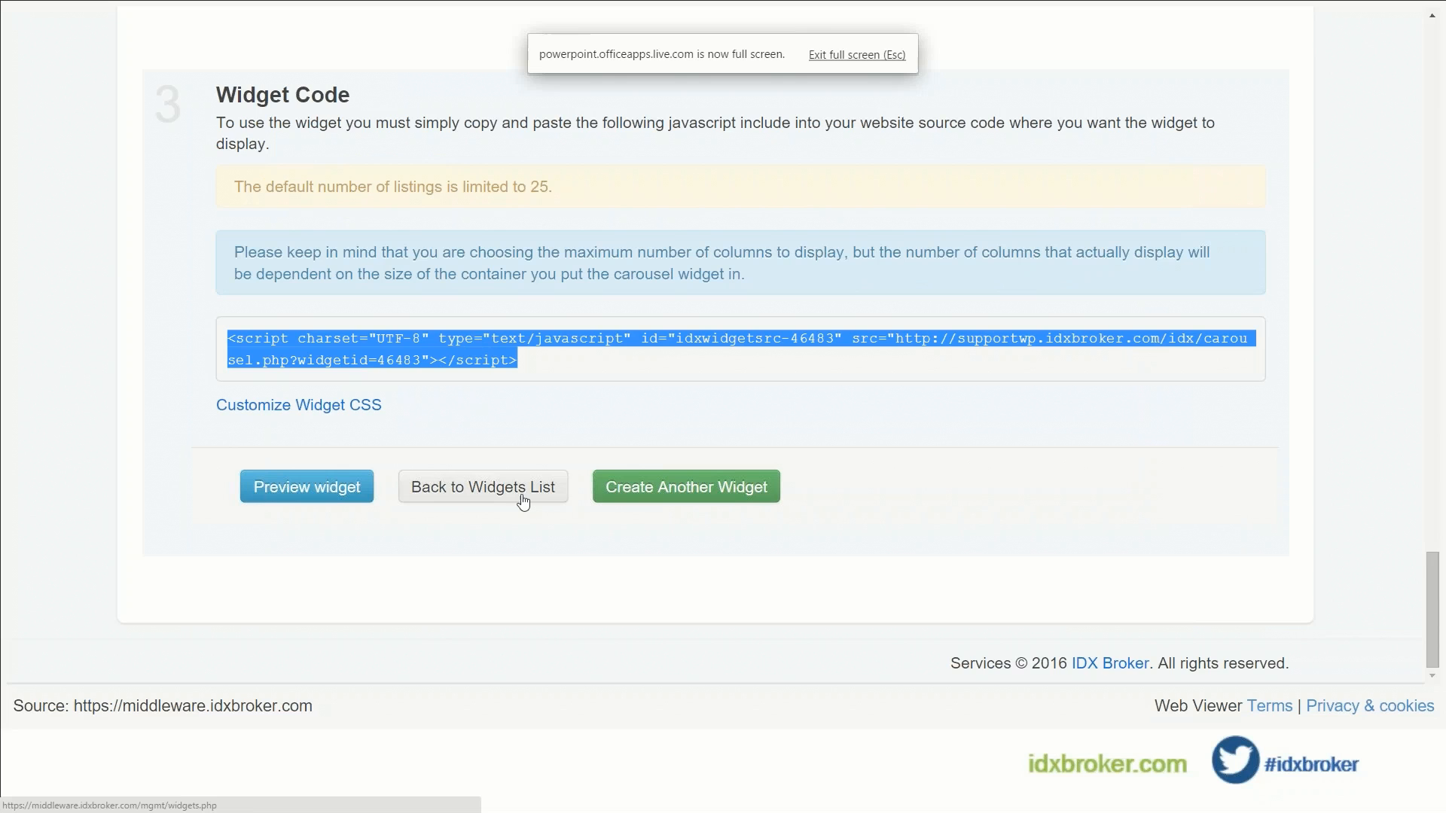
pyautogui.click(520, 494)
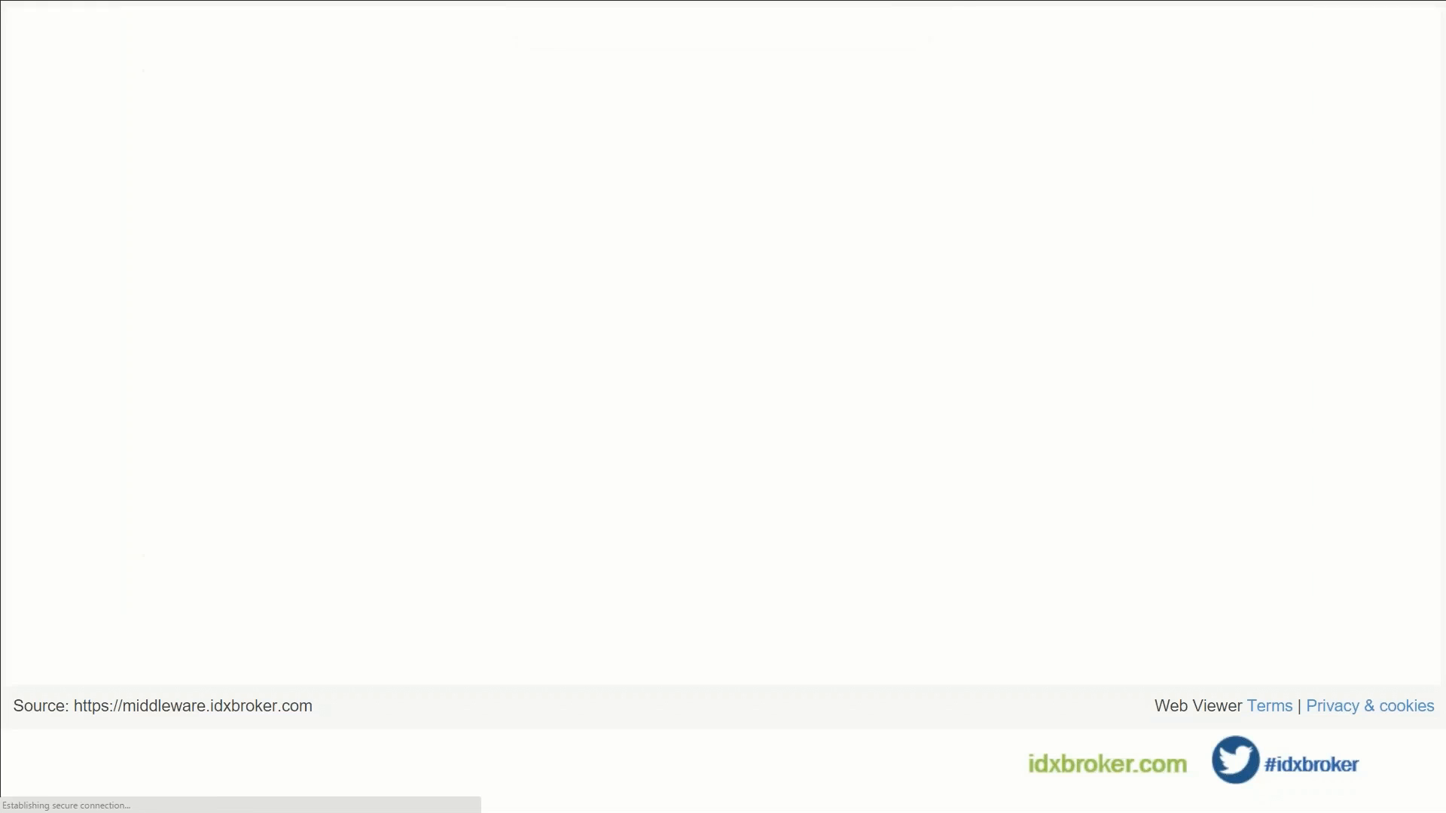
# Step: Edit the Boca Raton 1 widget and scroll through its Search Criteria tab
pyautogui.scroll(-5, 488, 491)
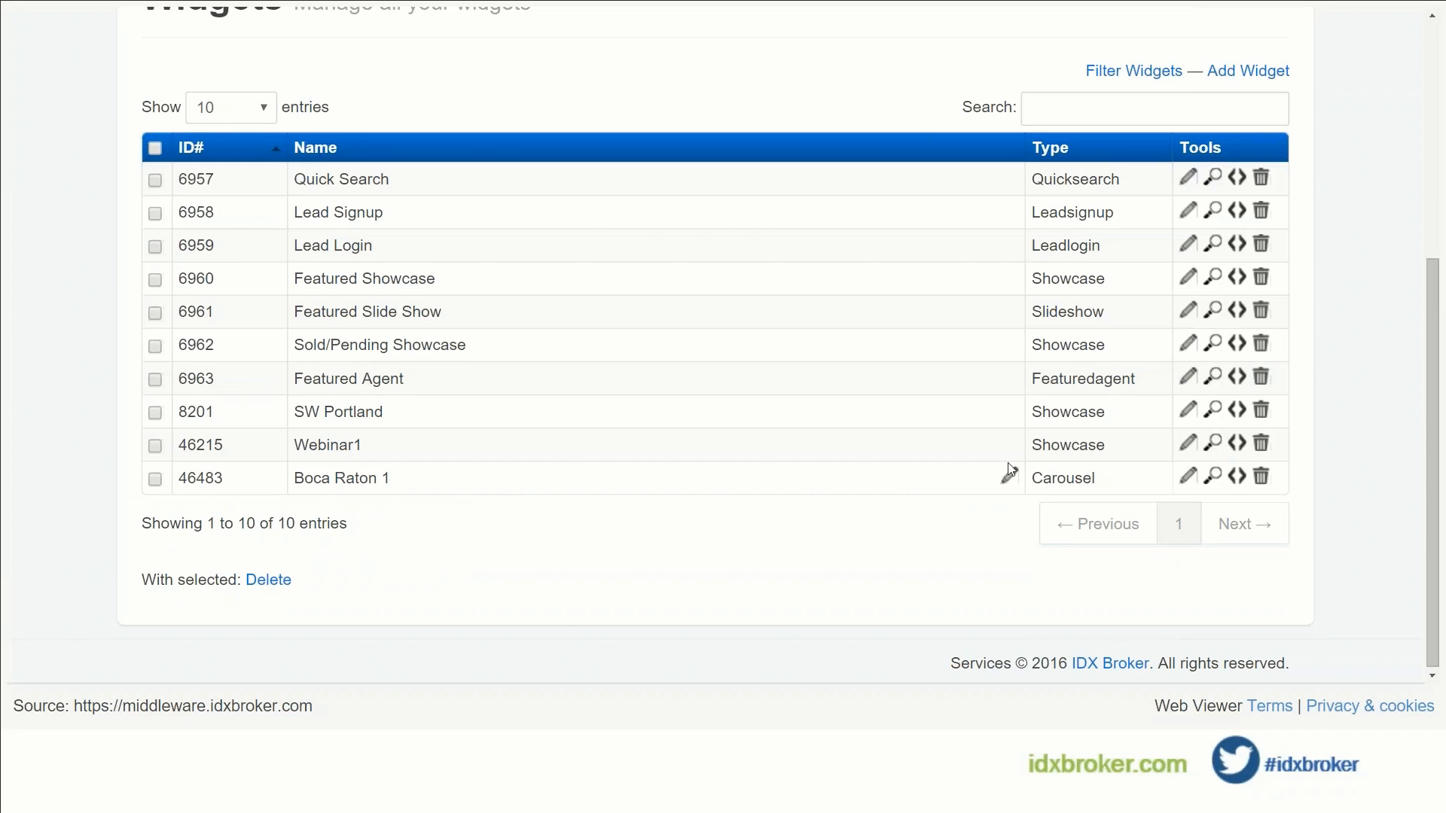
pyautogui.click(1188, 480)
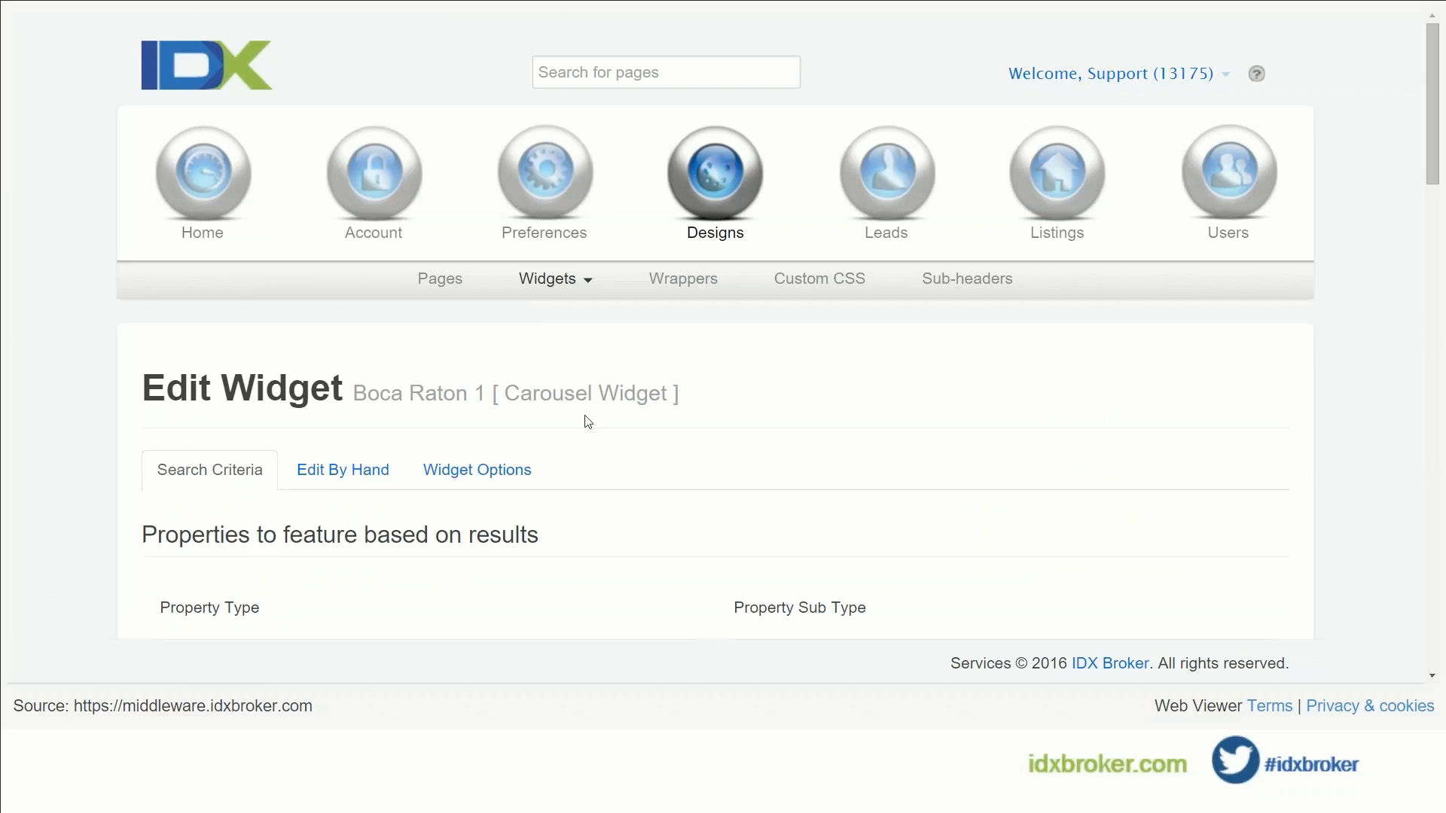
pyautogui.scroll(-5, 587, 418)
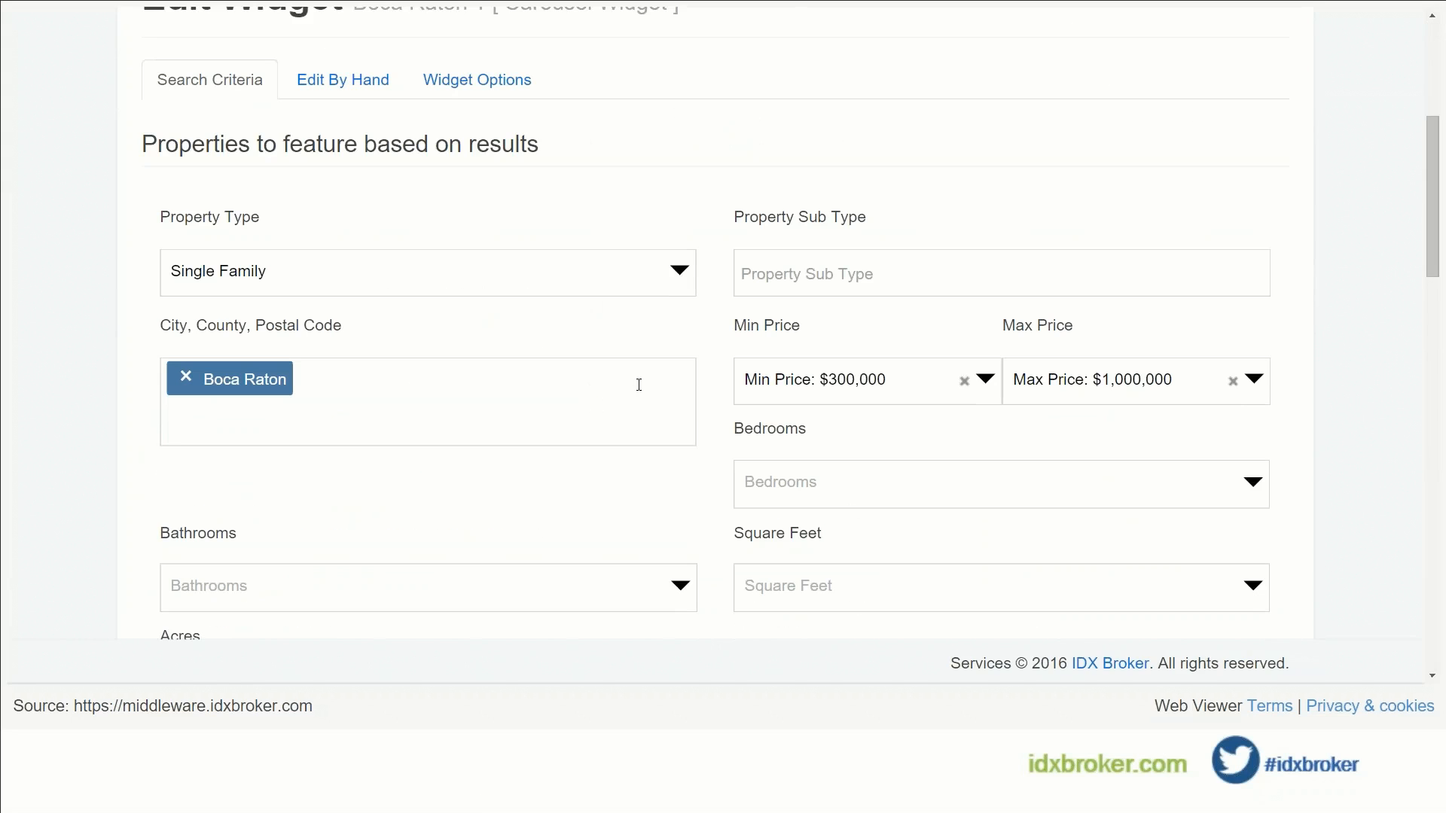
pyautogui.scroll(-5, 649, 379)
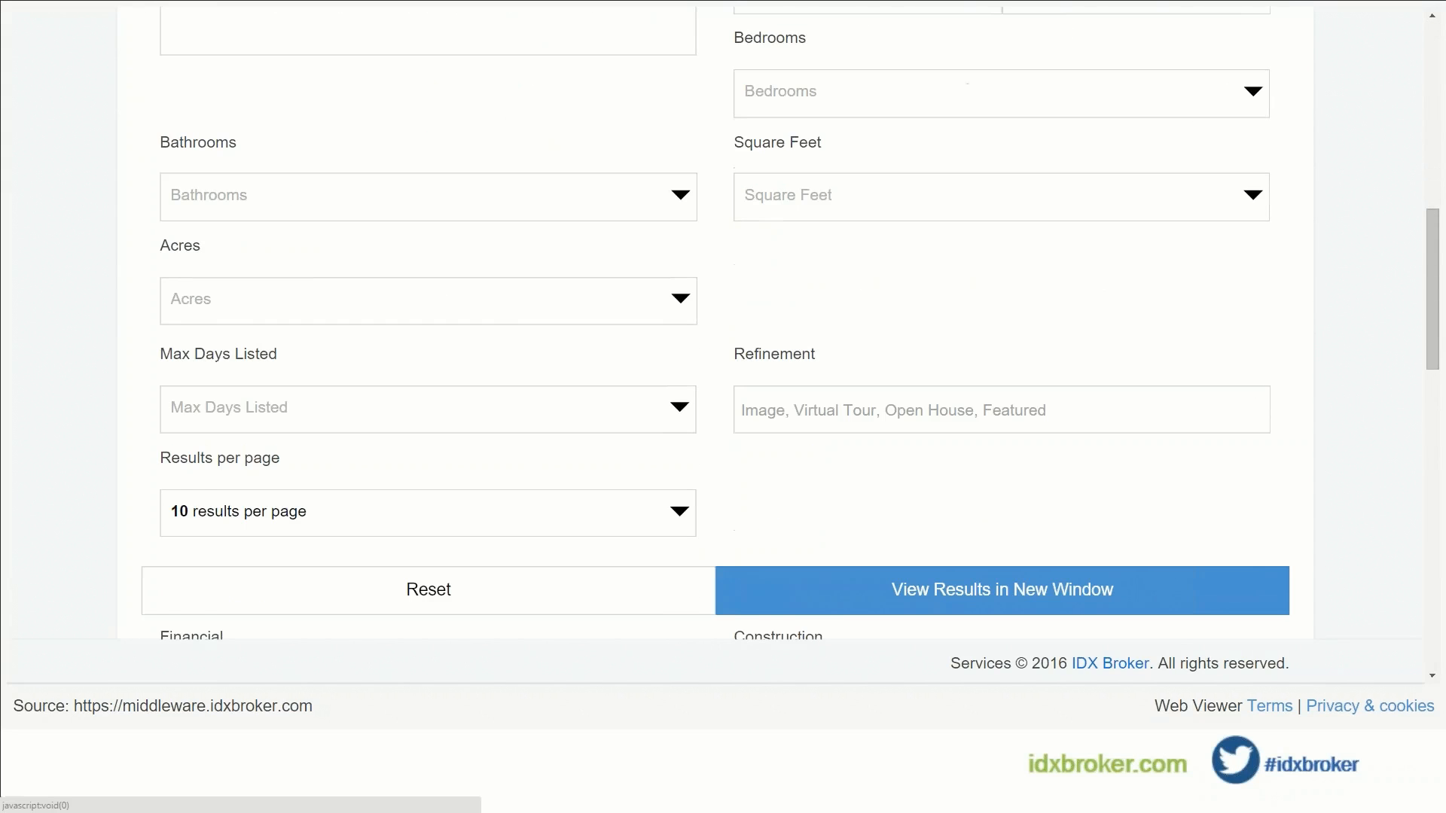
pyautogui.scroll(-8, 601, 400)
pyautogui.scroll(-4, 606, 493)
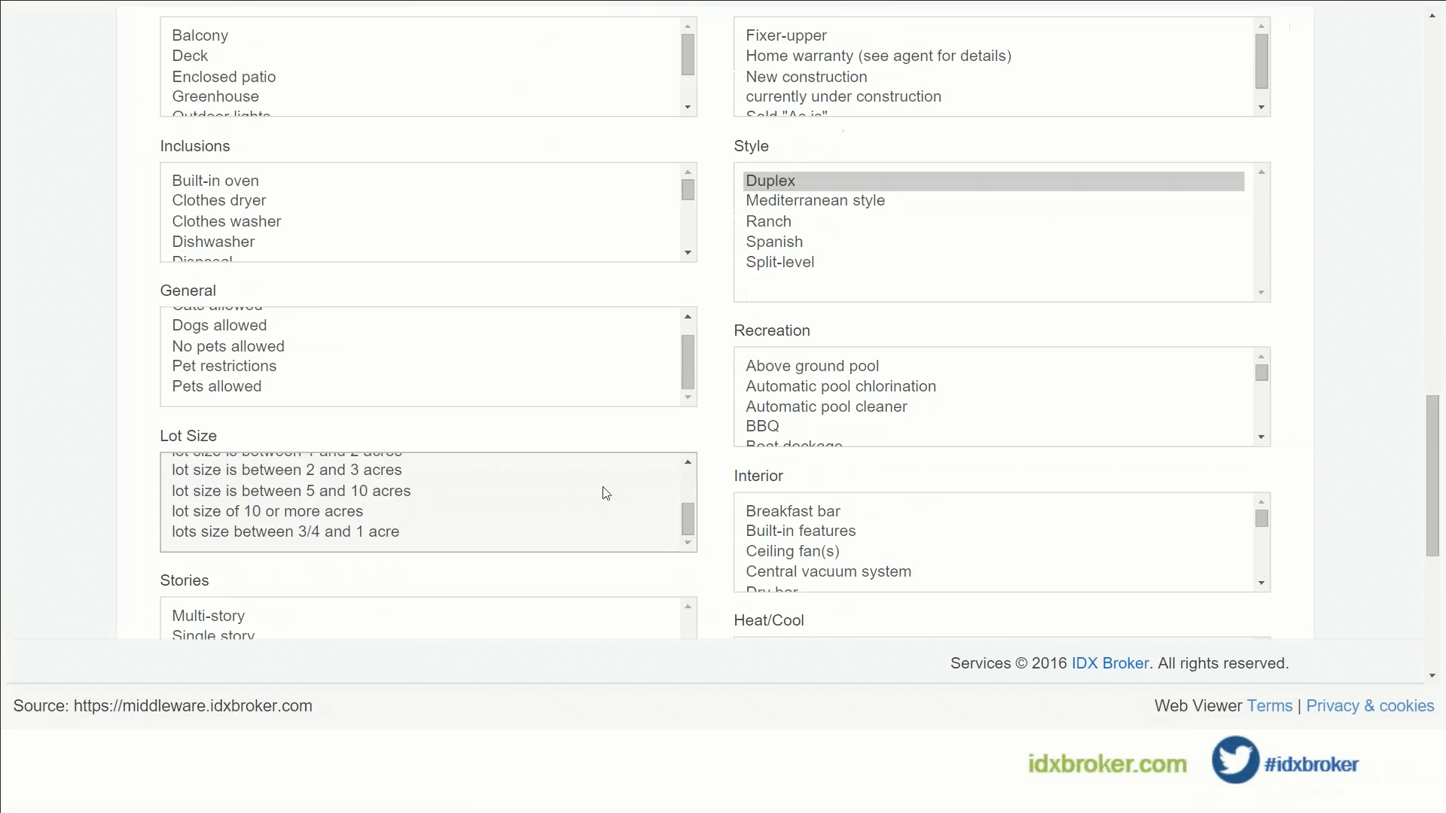
pyautogui.scroll(-4, 705, 473)
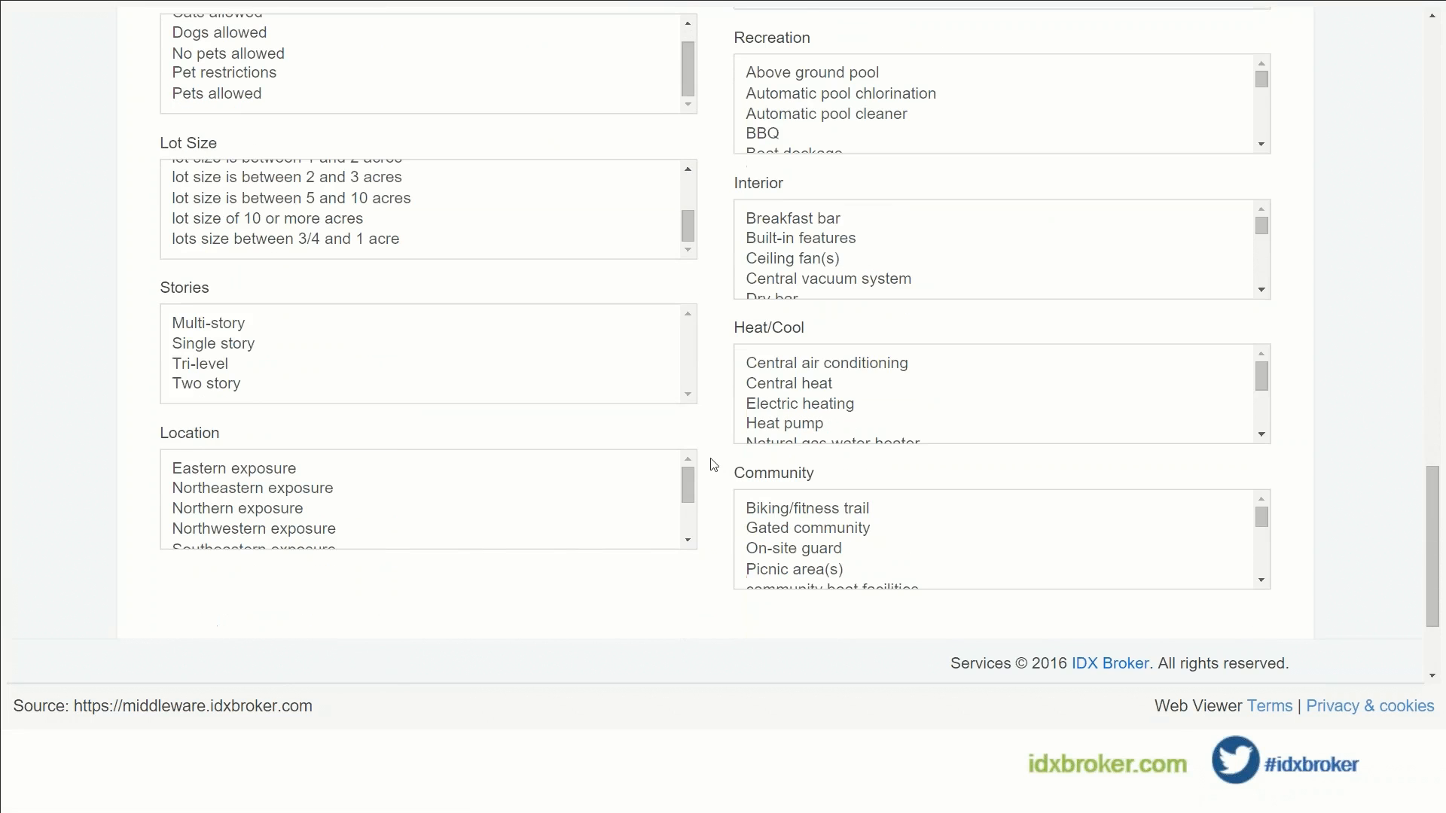
pyautogui.scroll(-3, 714, 464)
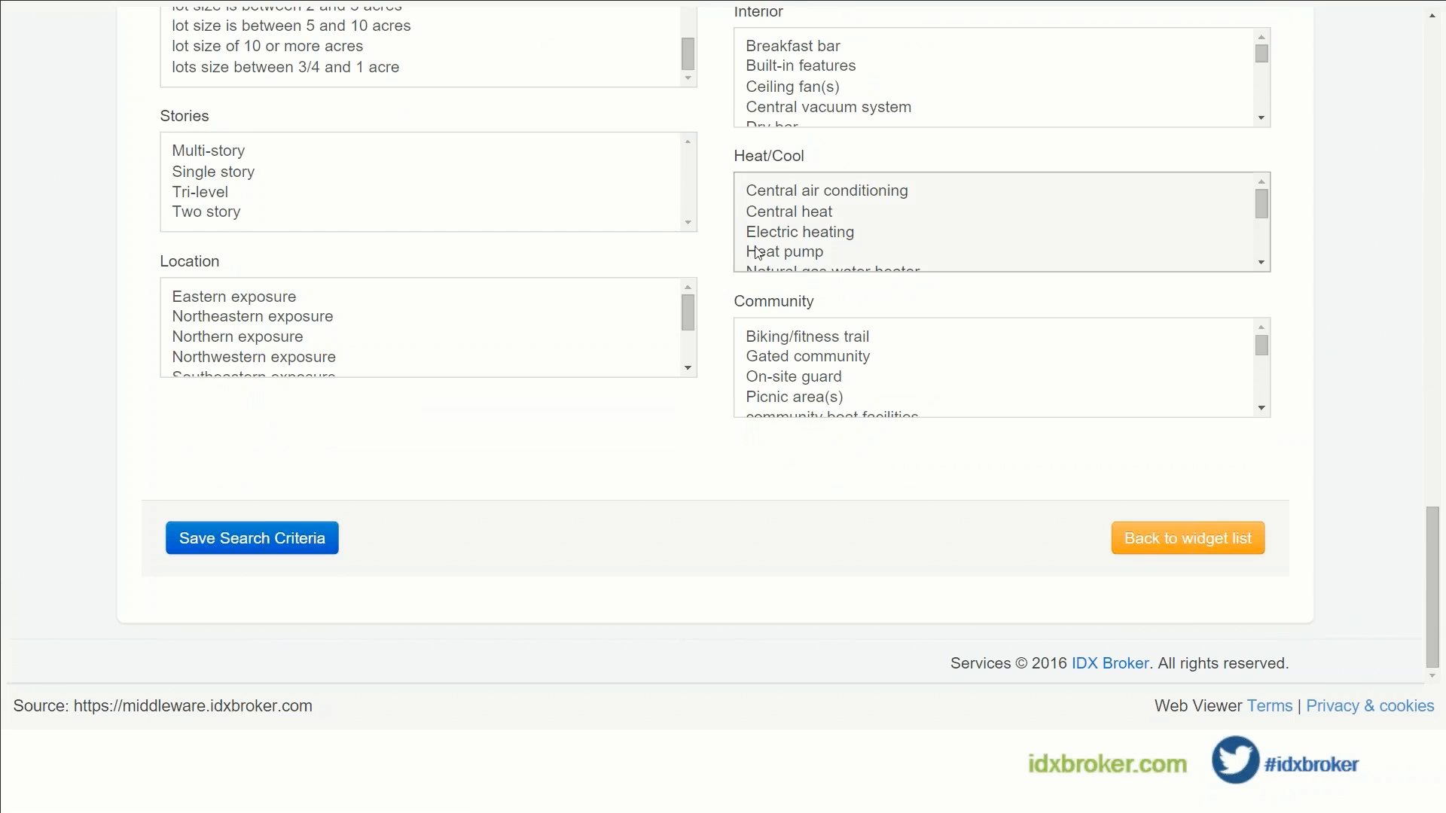
pyautogui.scroll(4, 719, 245)
pyautogui.scroll(9, 719, 245)
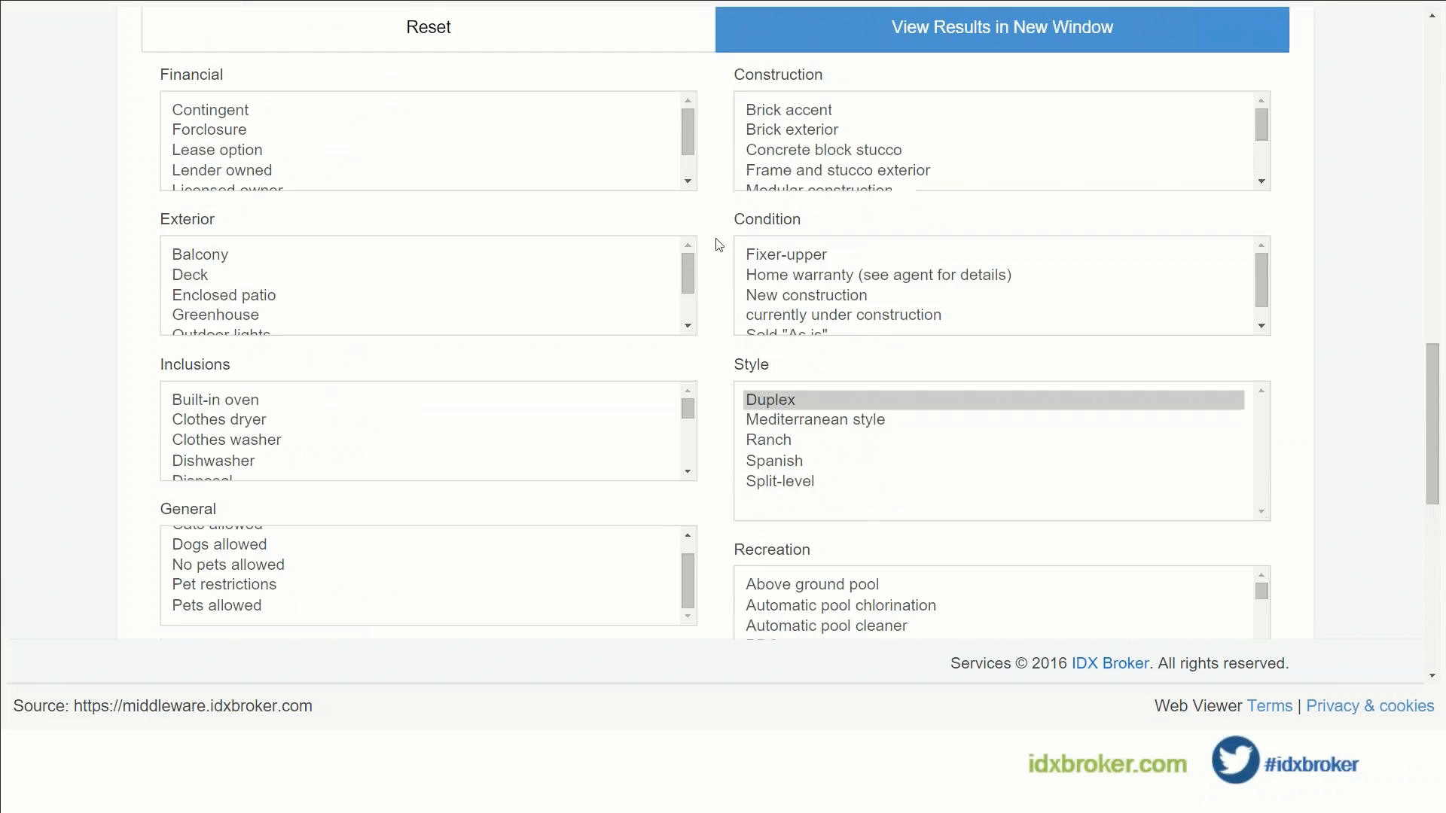
pyautogui.scroll(12, 725, 231)
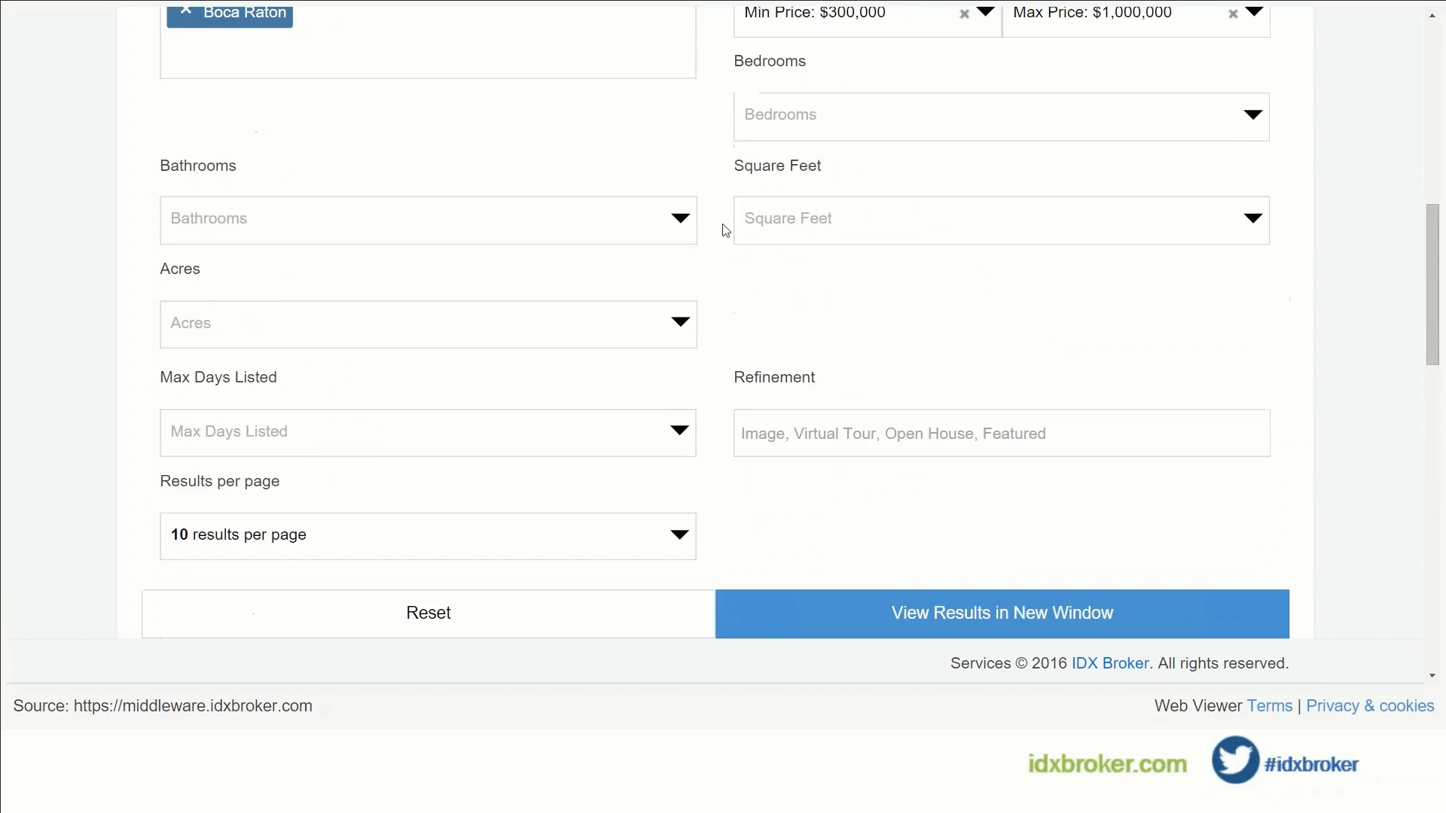
pyautogui.scroll(3, 725, 230)
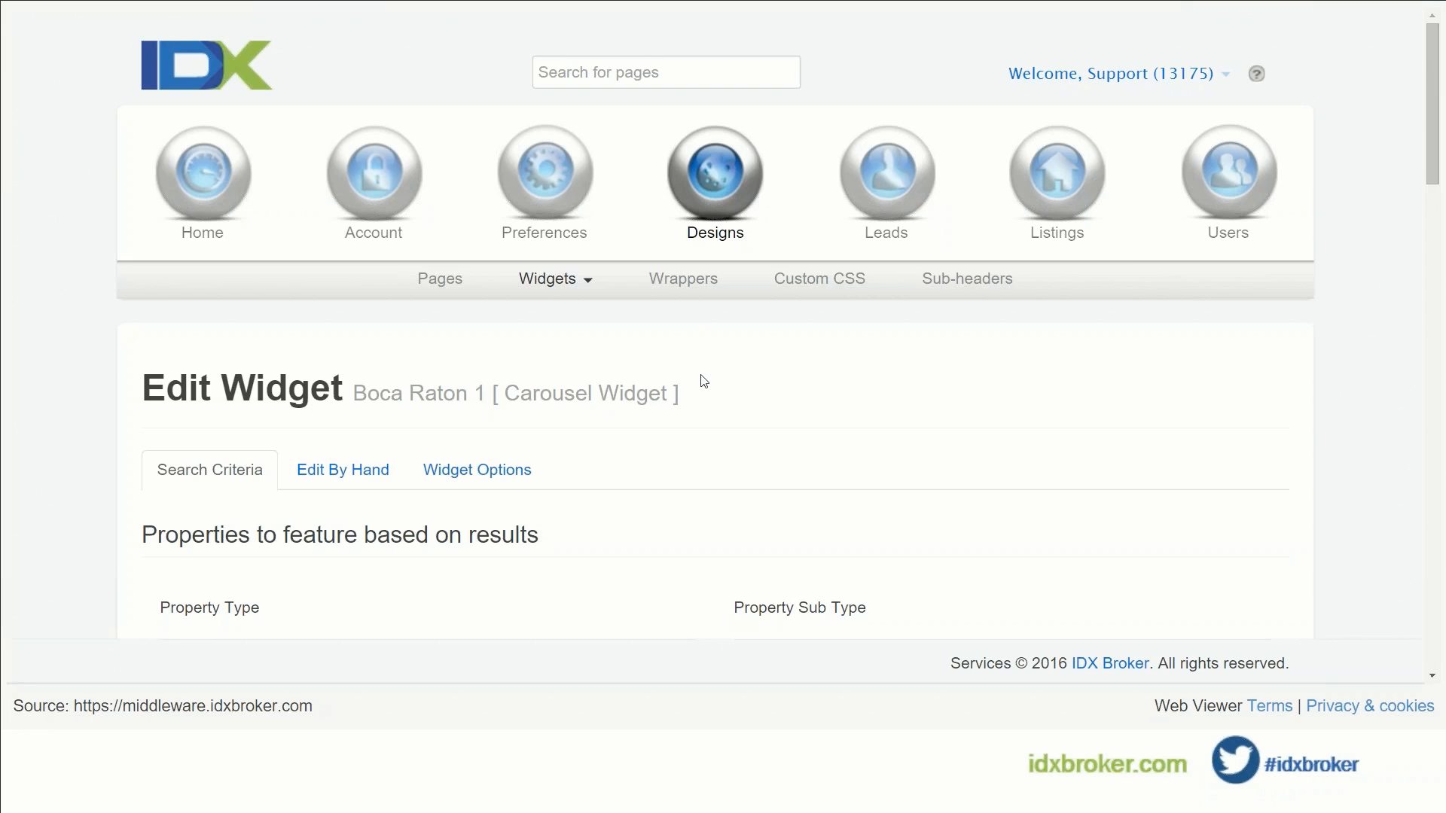
pyautogui.scroll(-1, 703, 381)
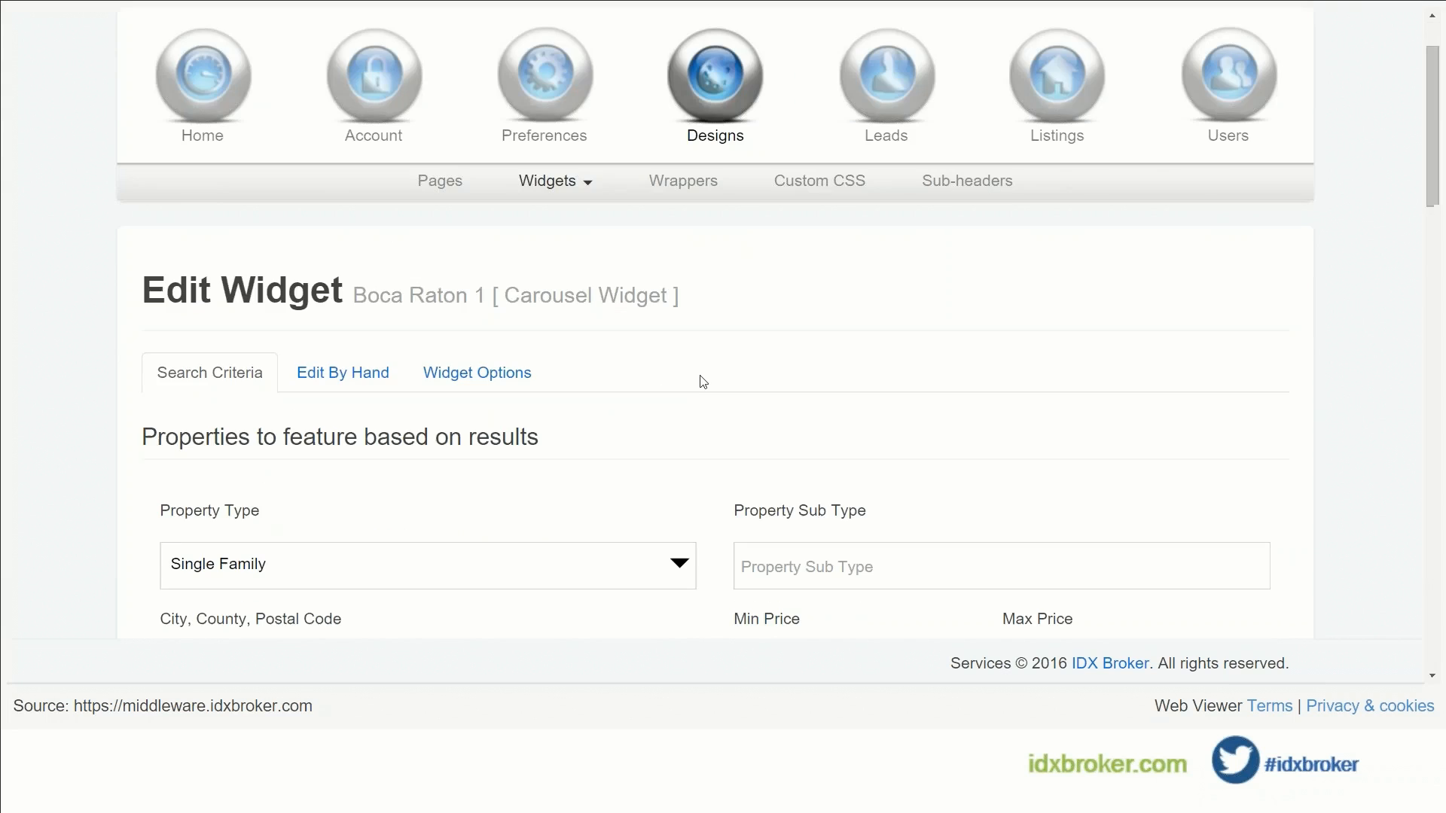
pyautogui.scroll(1, 703, 381)
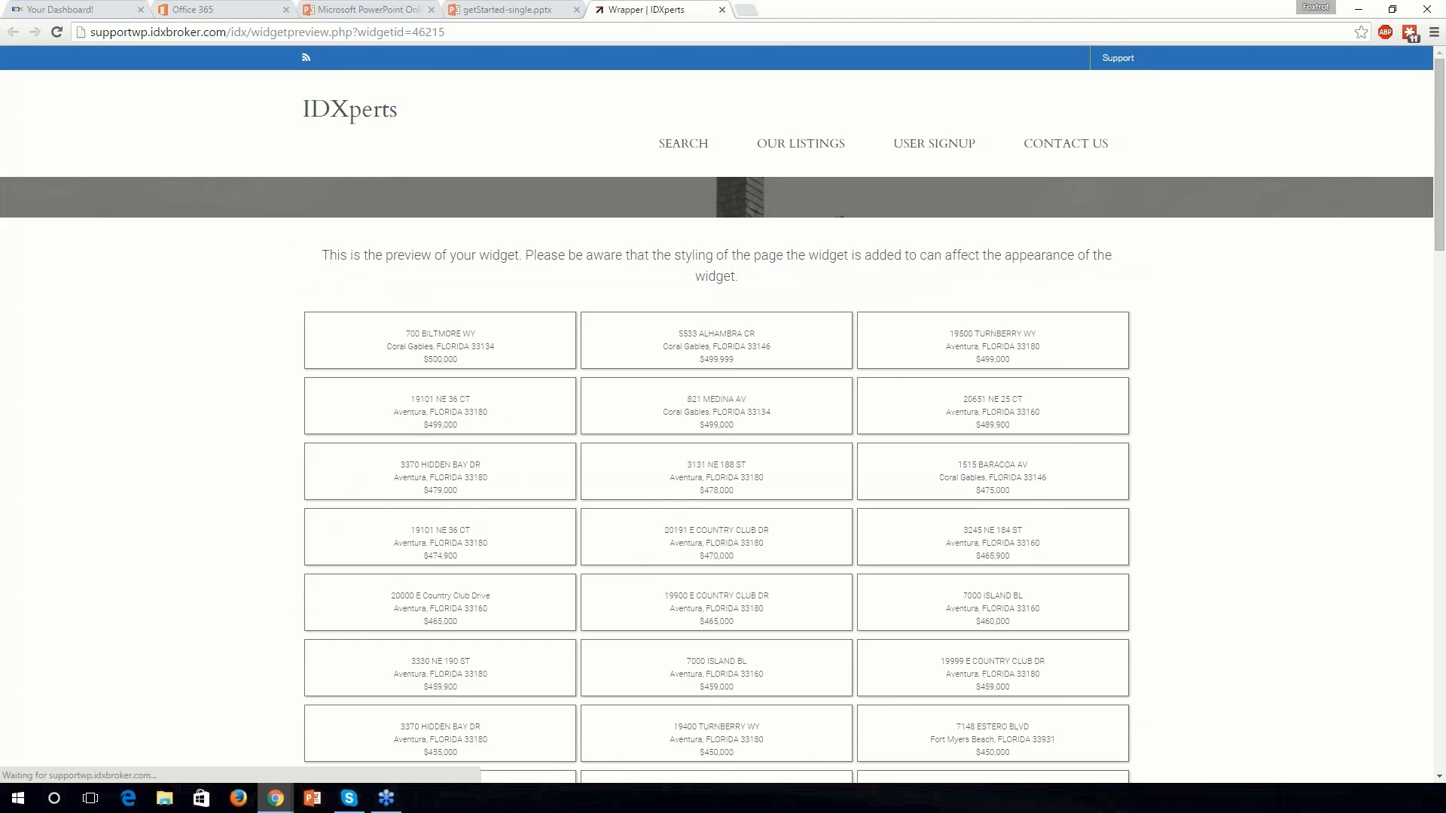
# Step: Scroll down through the widget preview's grid of Florida listings and back up
pyautogui.scroll(-2, 1213, 311)
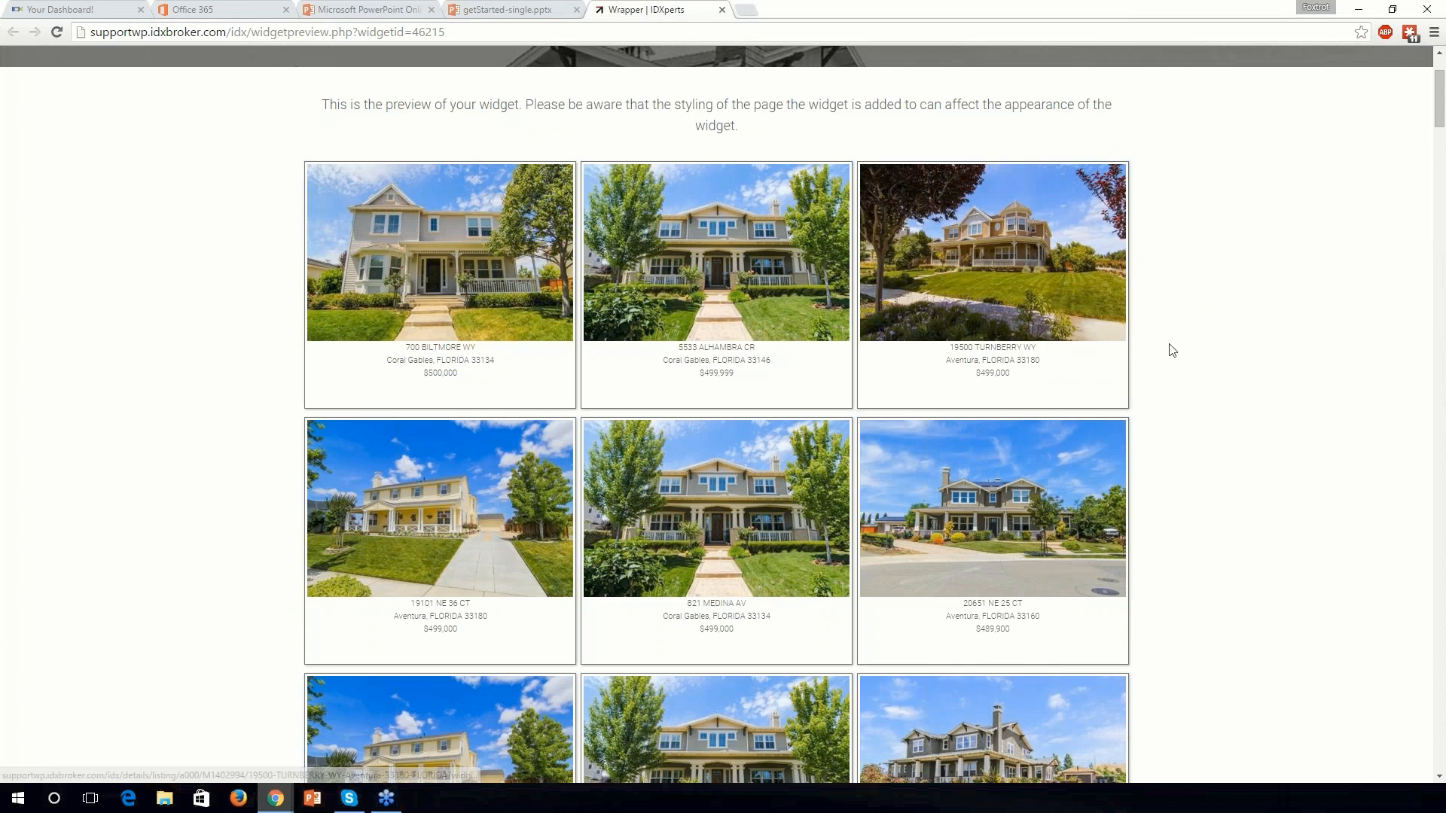
pyautogui.scroll(-1, 1190, 349)
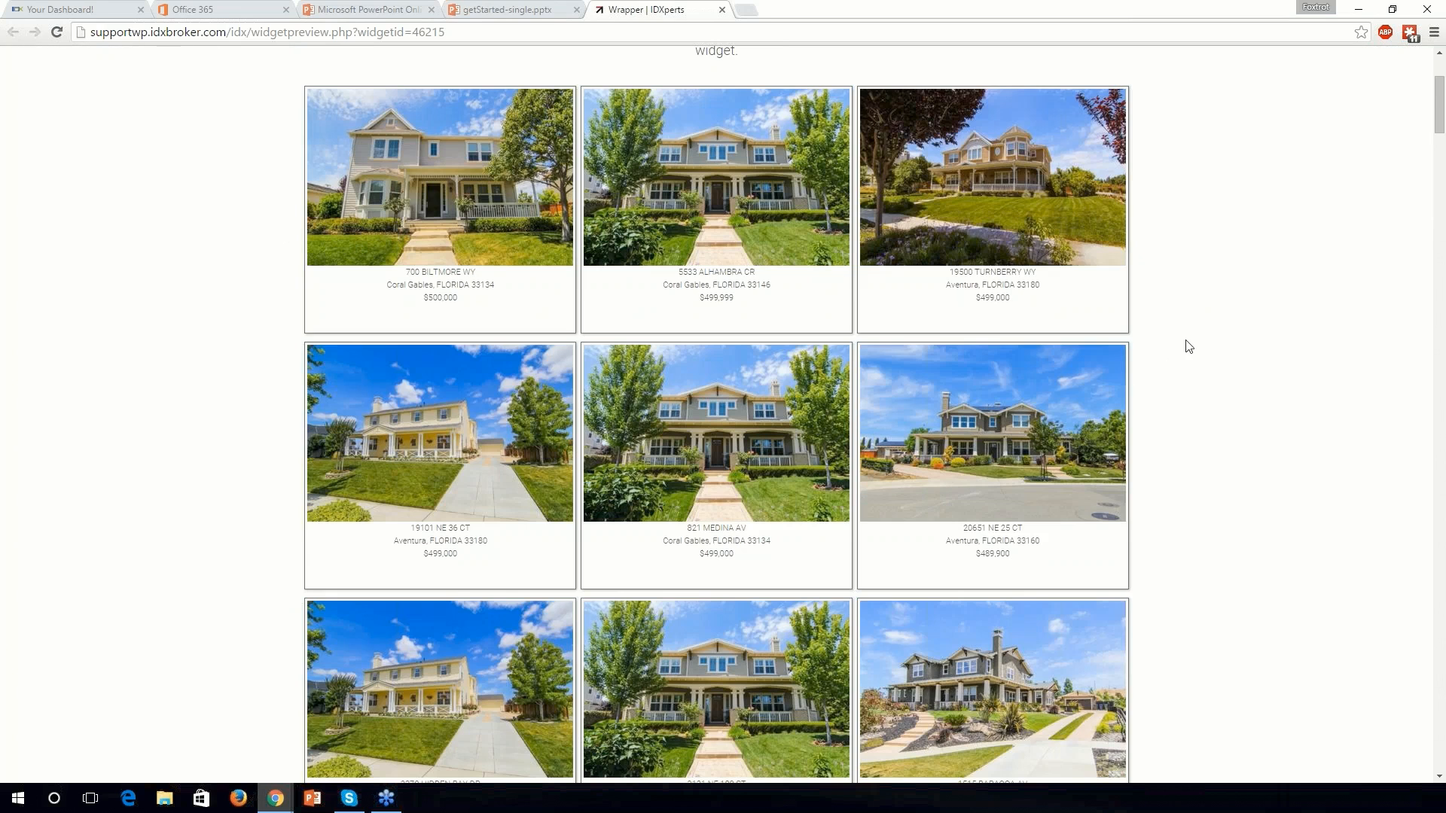
pyautogui.scroll(-1, 1188, 346)
pyautogui.scroll(-1, 1188, 346)
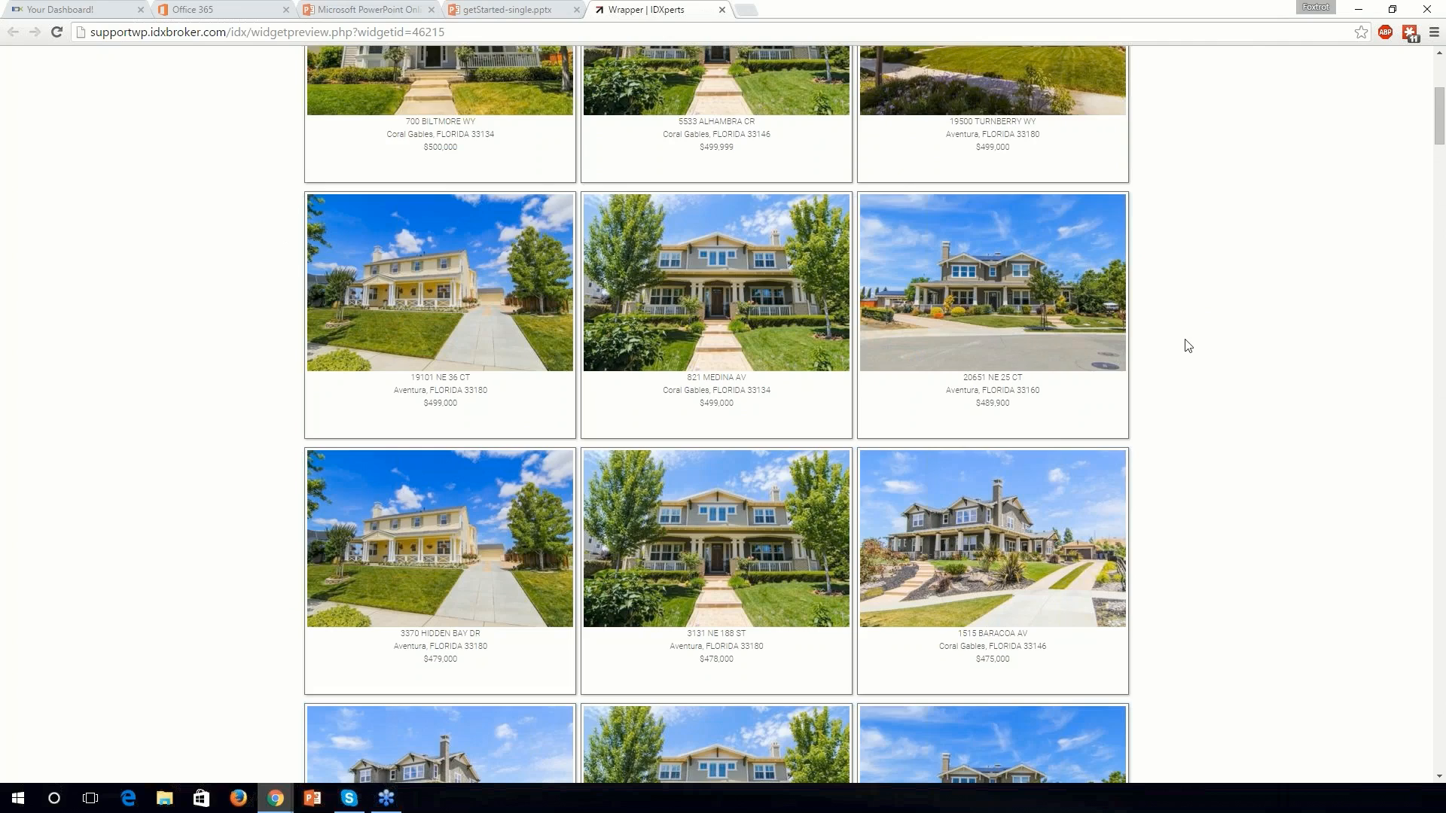
pyautogui.scroll(-2, 1187, 343)
pyautogui.scroll(-4, 1186, 343)
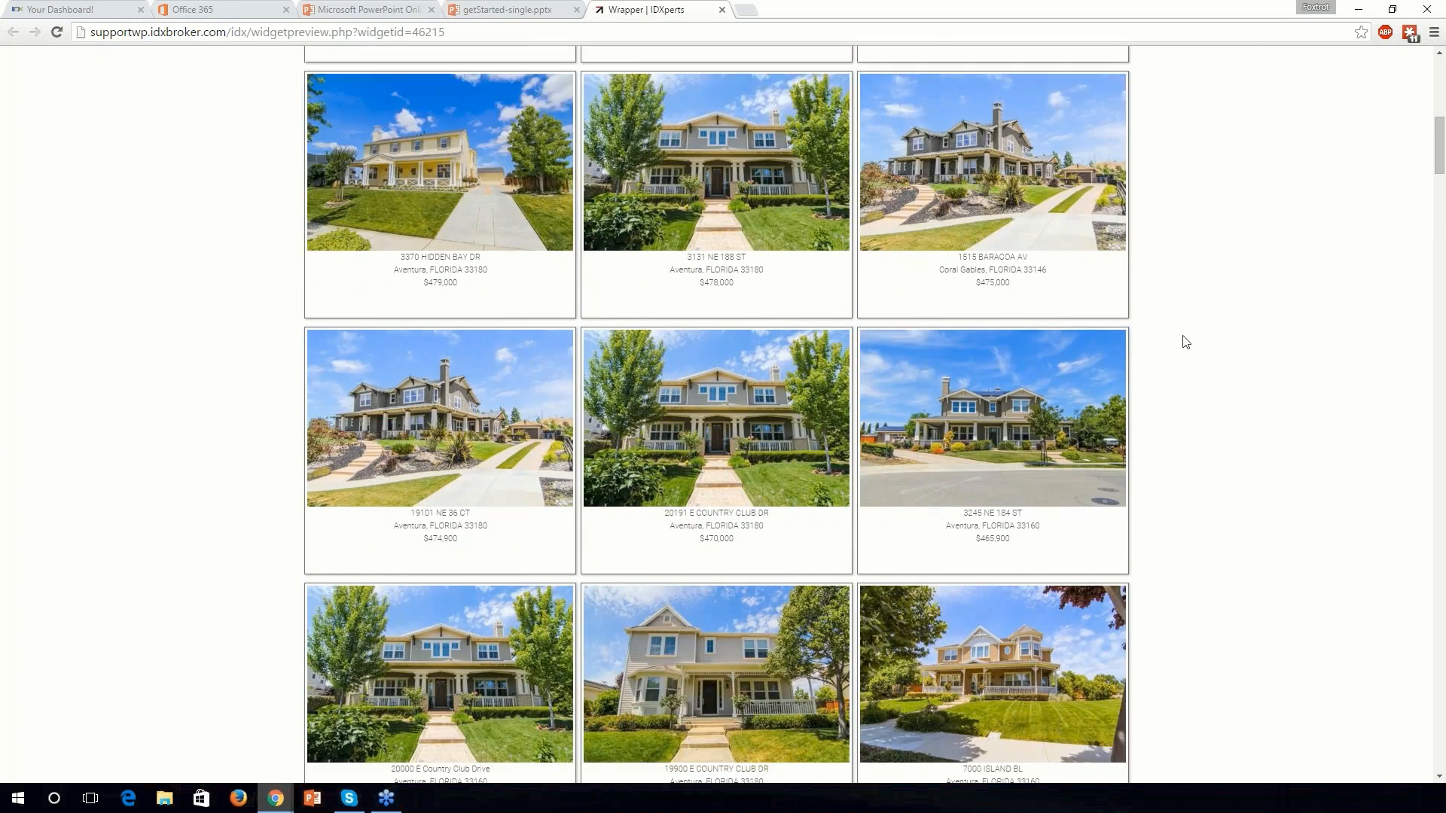
pyautogui.scroll(1, 1183, 337)
pyautogui.scroll(9, 1184, 339)
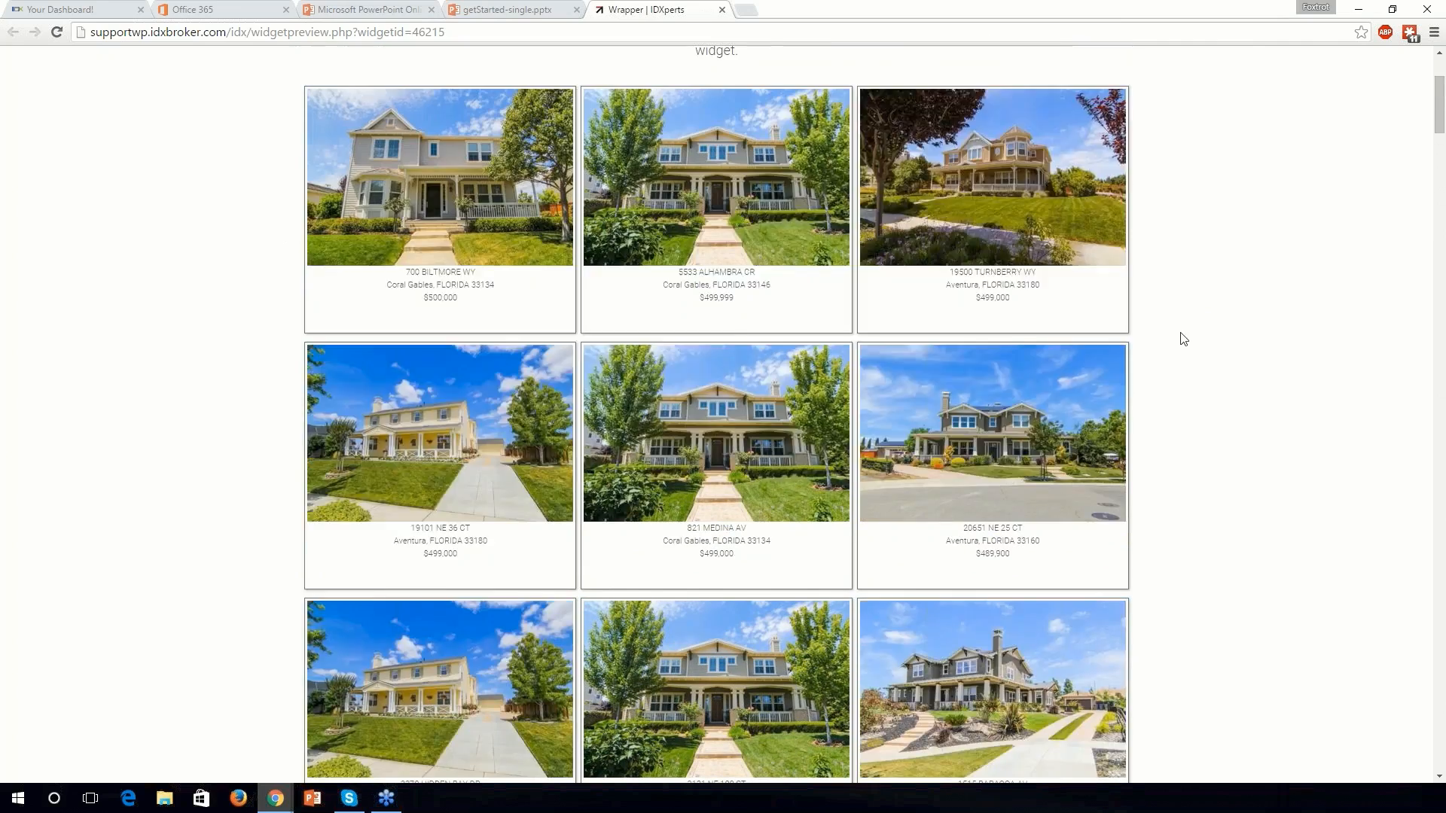
pyautogui.scroll(1, 1184, 339)
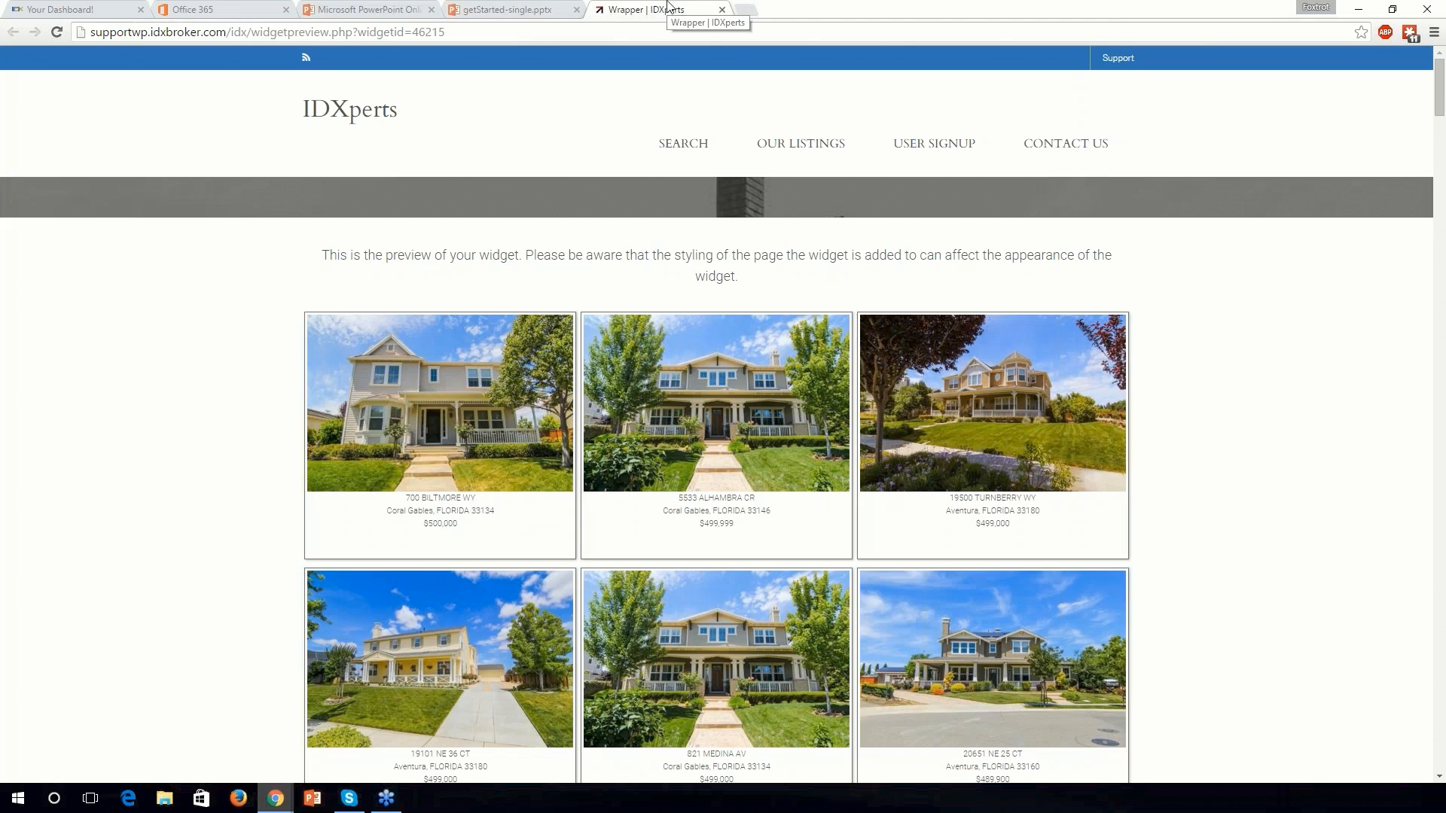
# Step: Close the Wrapper | IDXperts preview and view the Widgets list full screen from the top
pyautogui.click(722, 9)
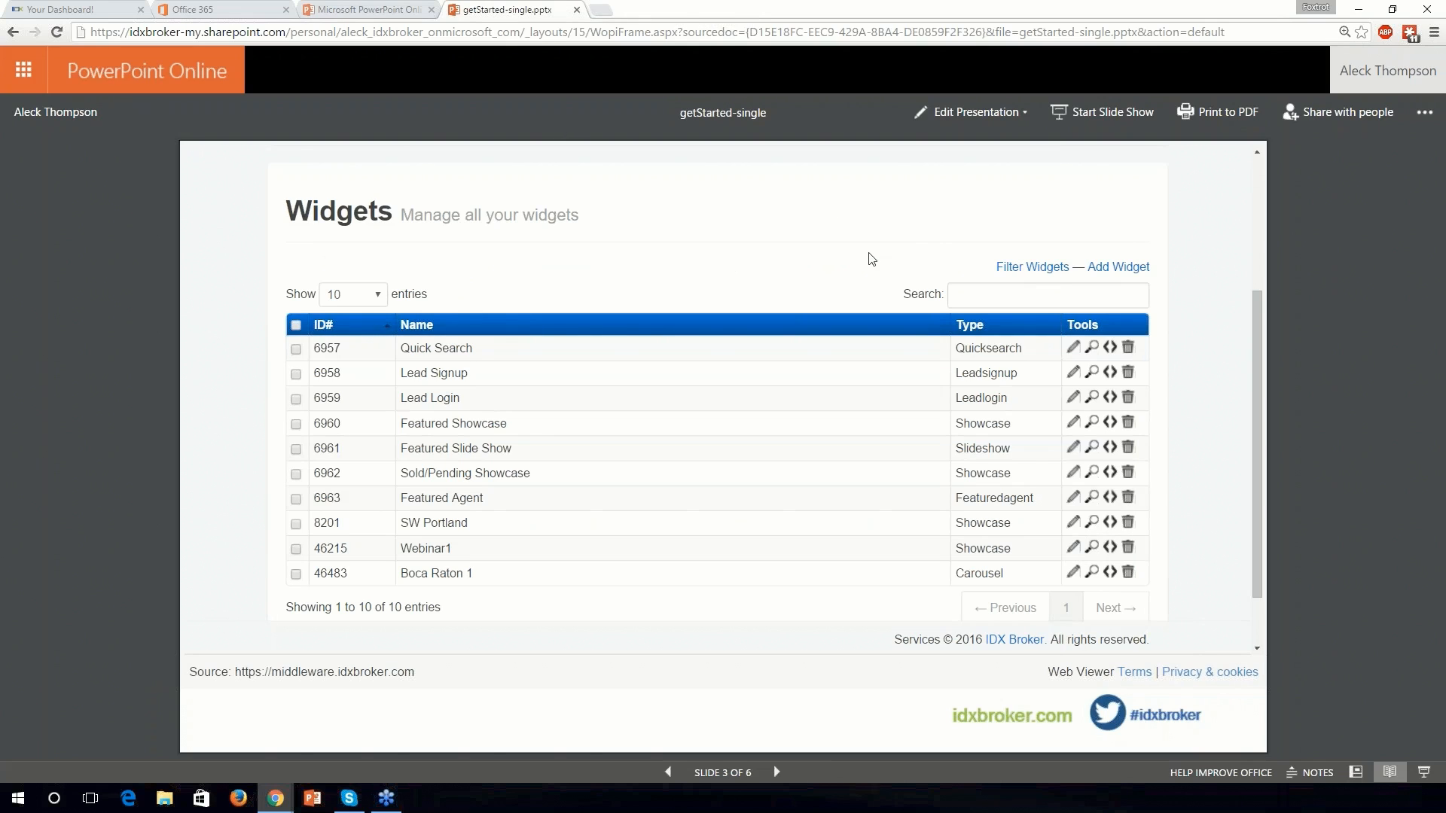
pyautogui.click(1424, 772)
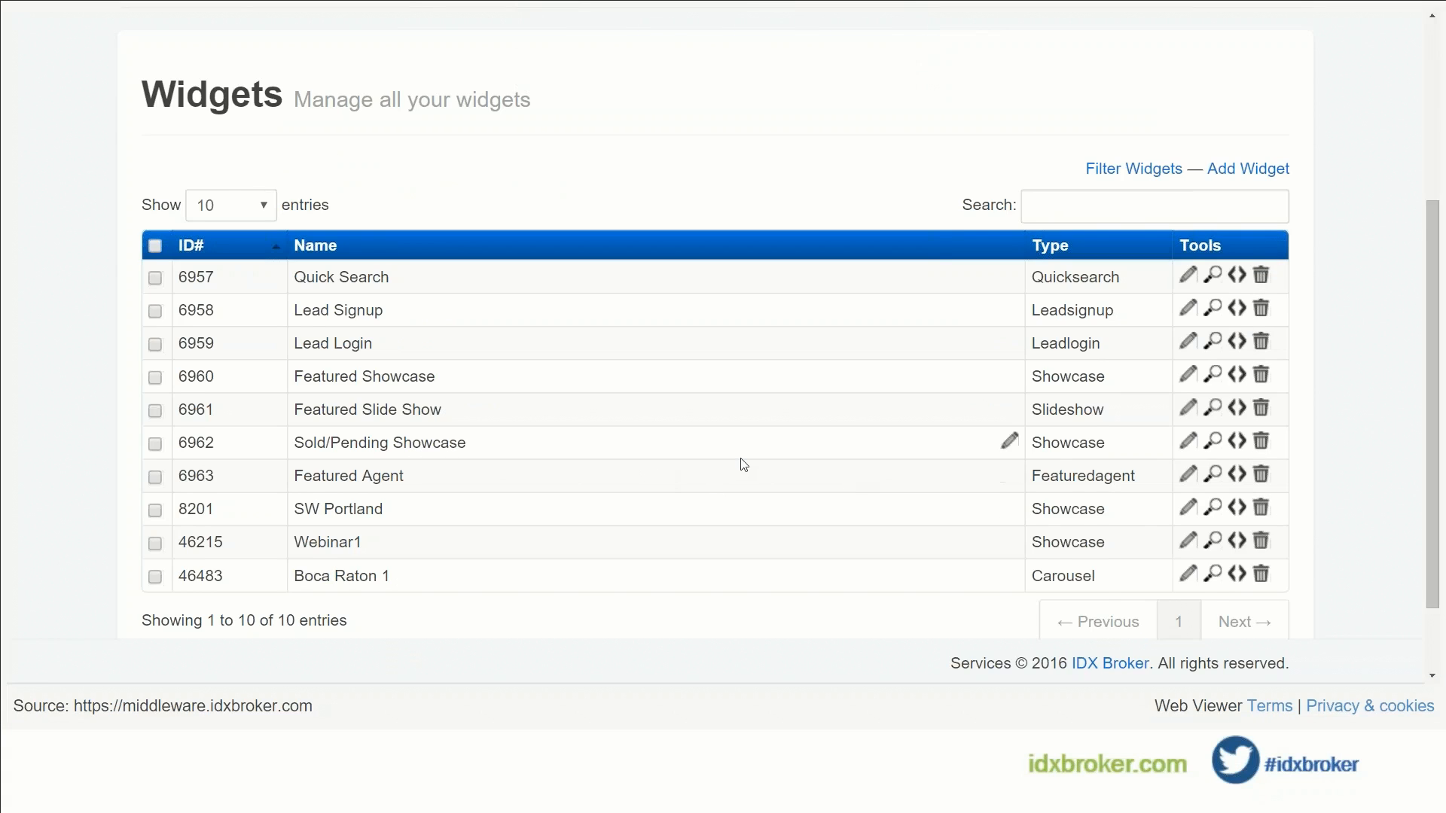
pyautogui.scroll(1, 745, 464)
pyautogui.scroll(2, 744, 462)
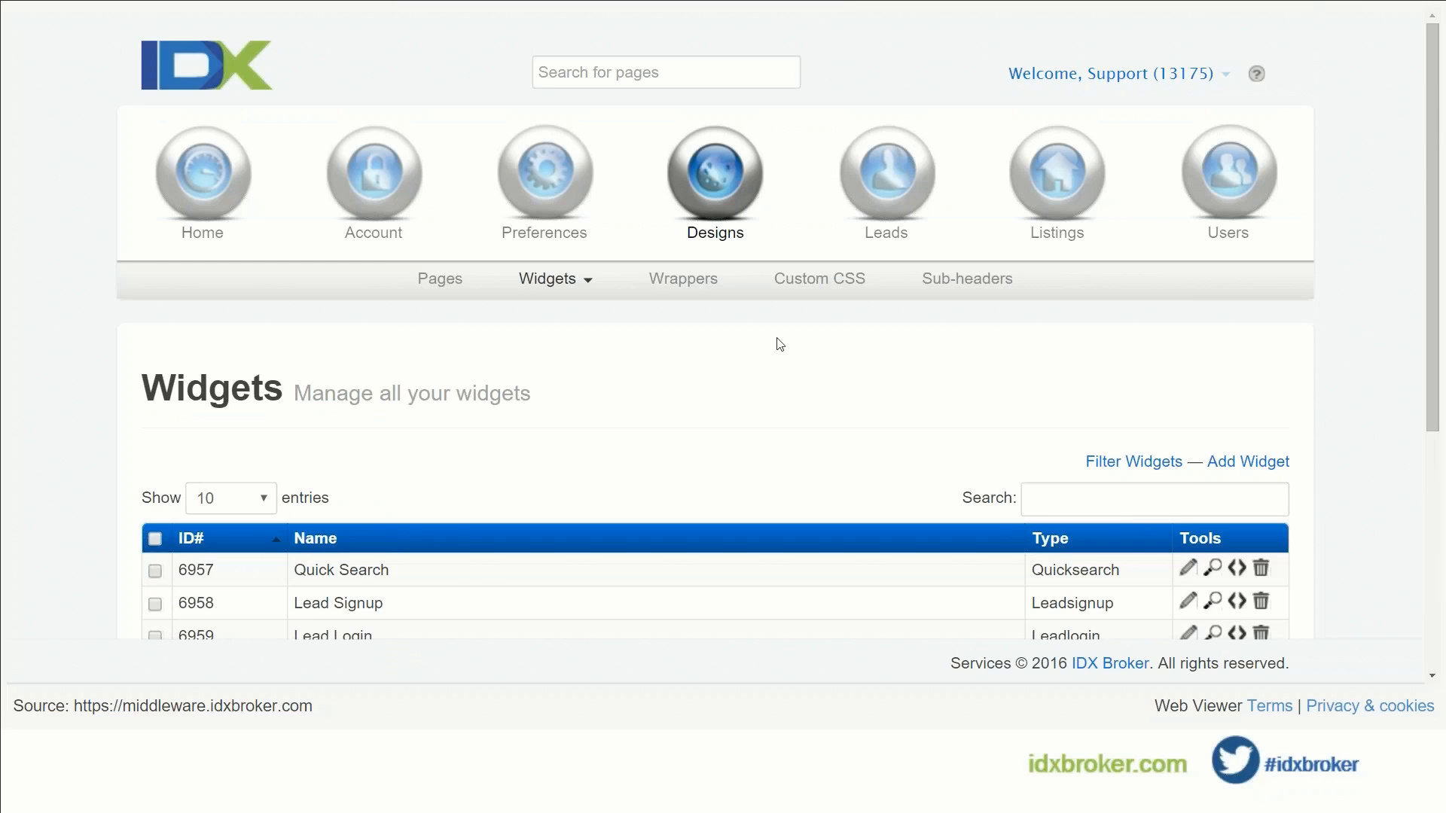
pyautogui.scroll(-1, 615, 470)
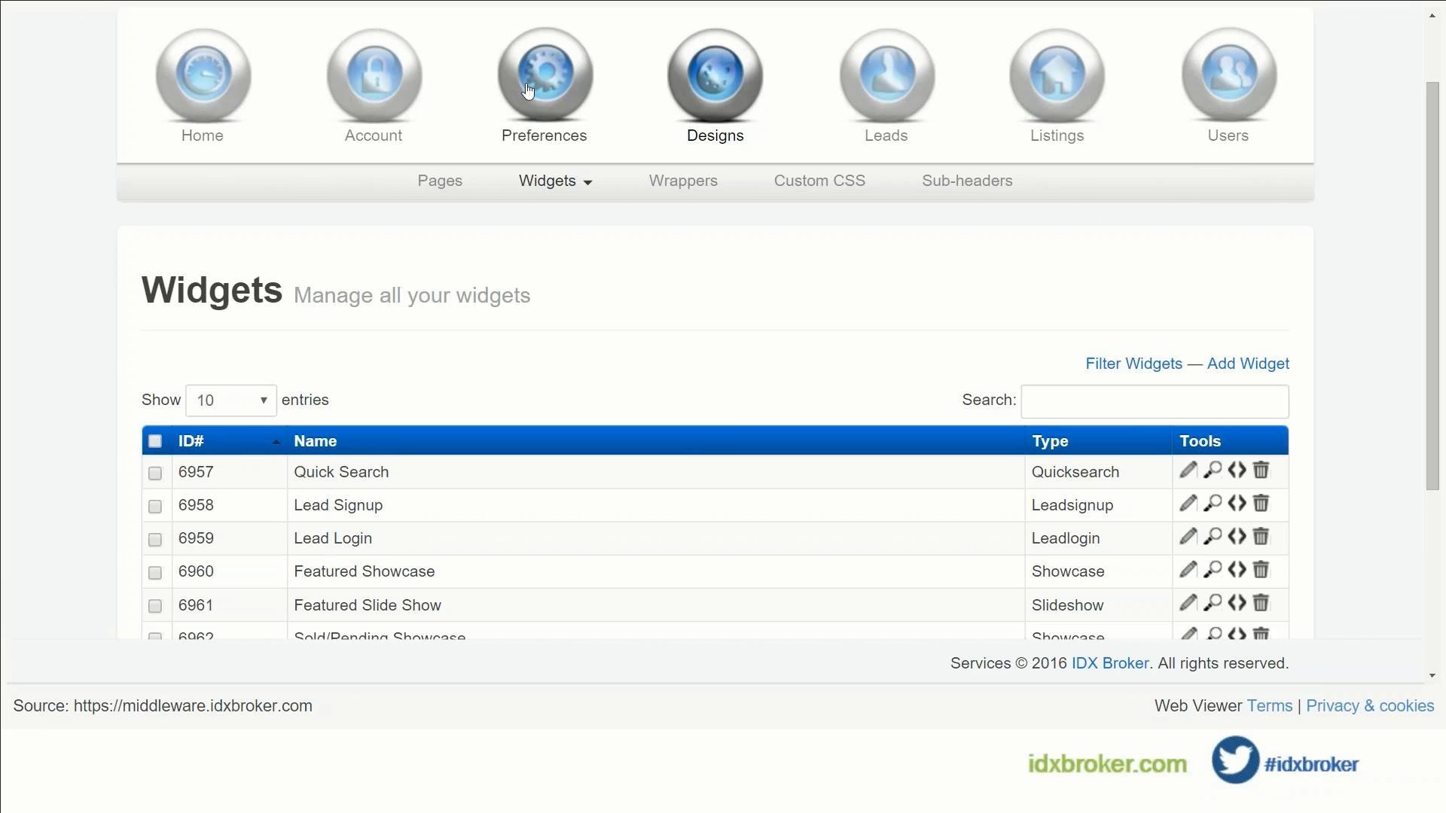
pyautogui.click(568, 81)
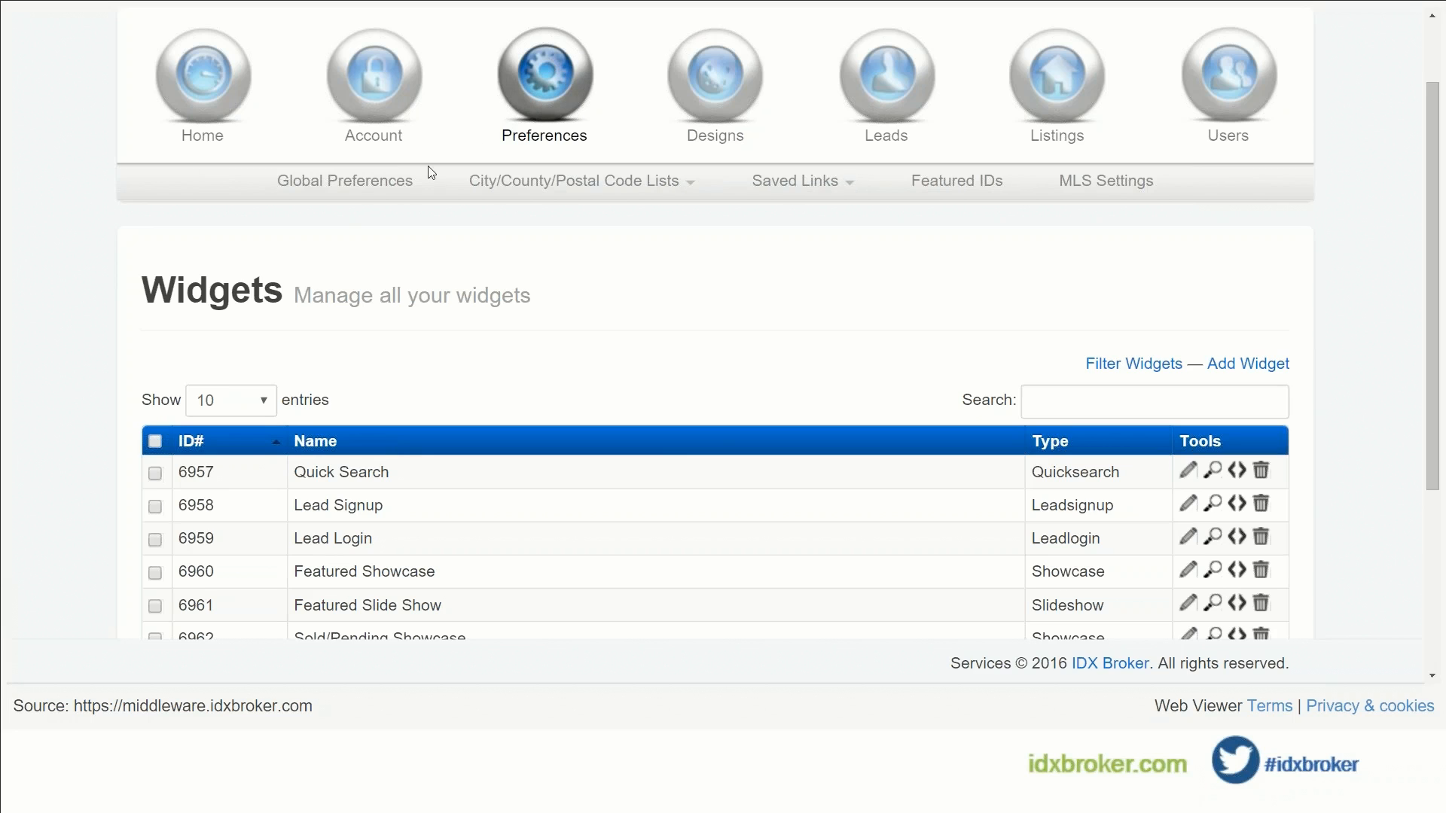
pyautogui.click(354, 193)
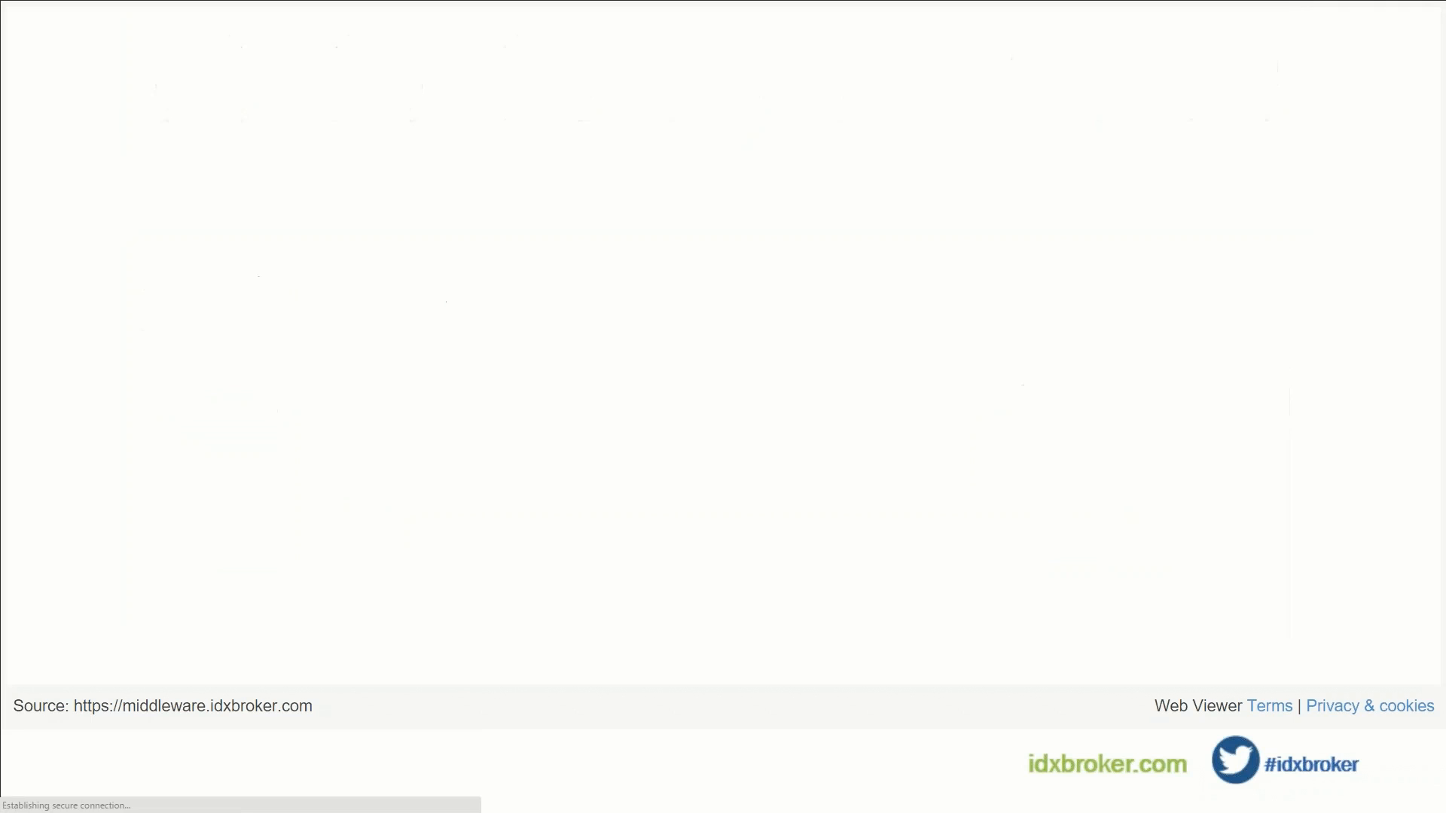
pyautogui.scroll(-3, 251, 324)
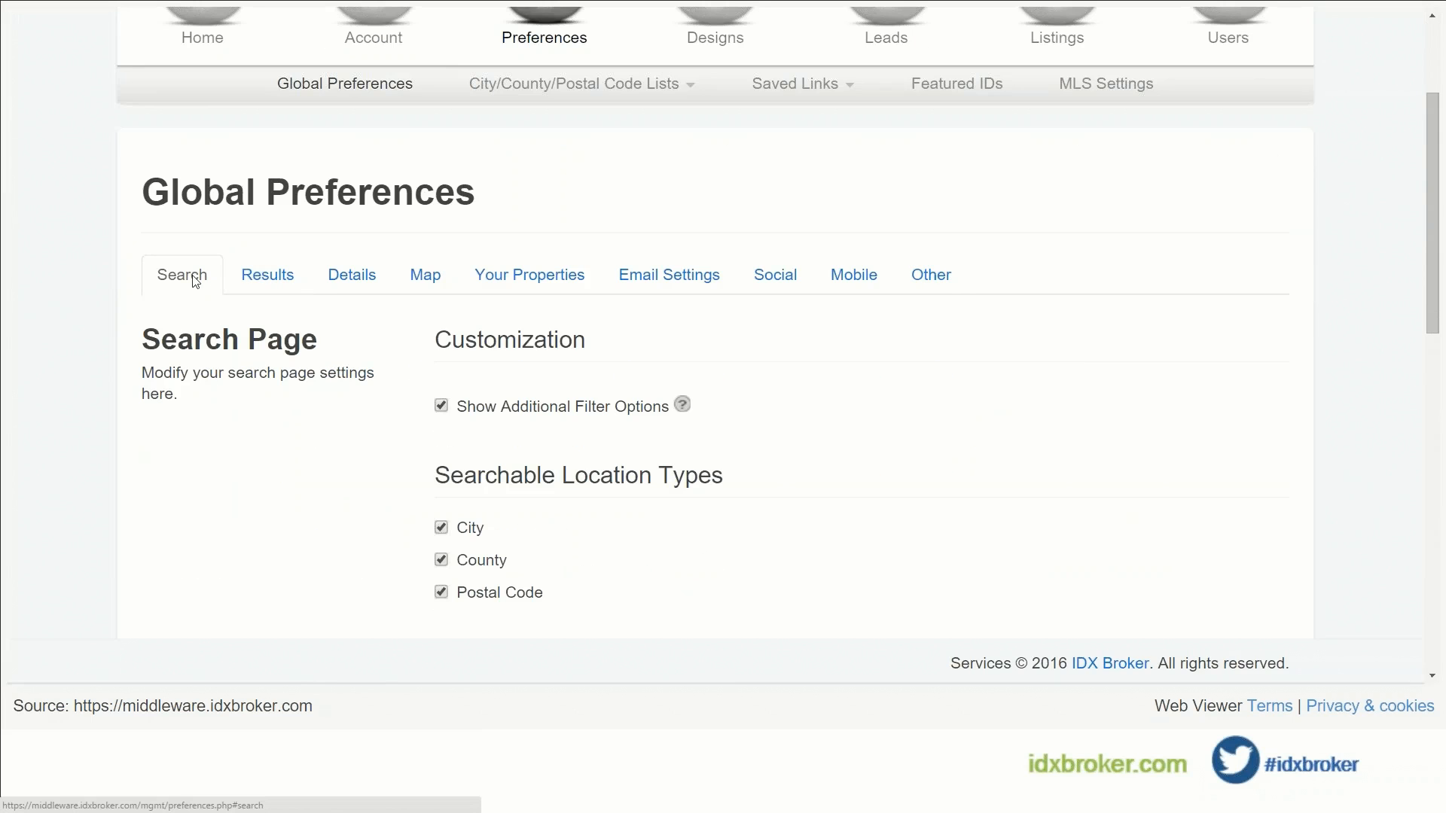
pyautogui.scroll(-6, 192, 299)
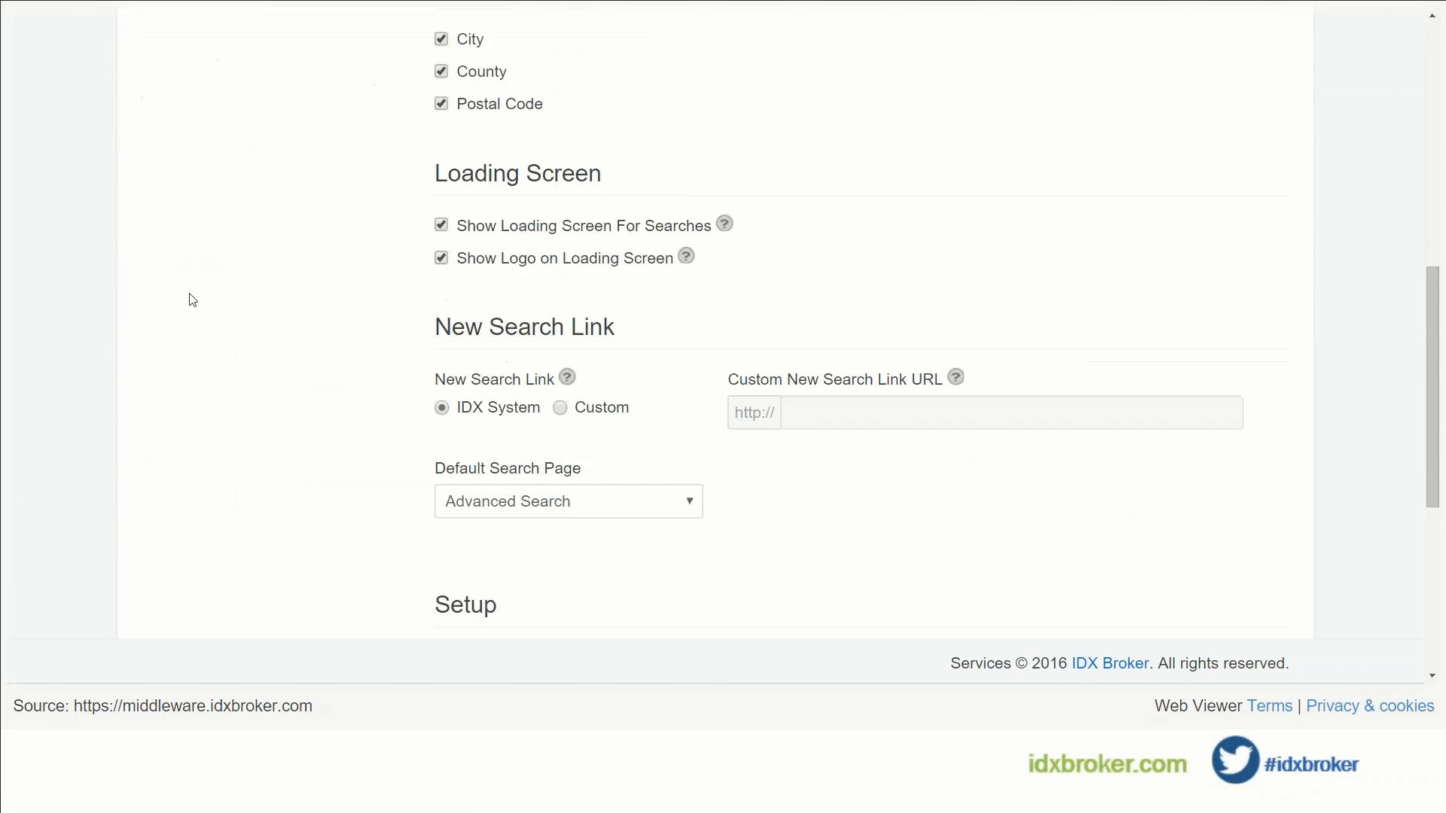
pyautogui.scroll(-5, 192, 299)
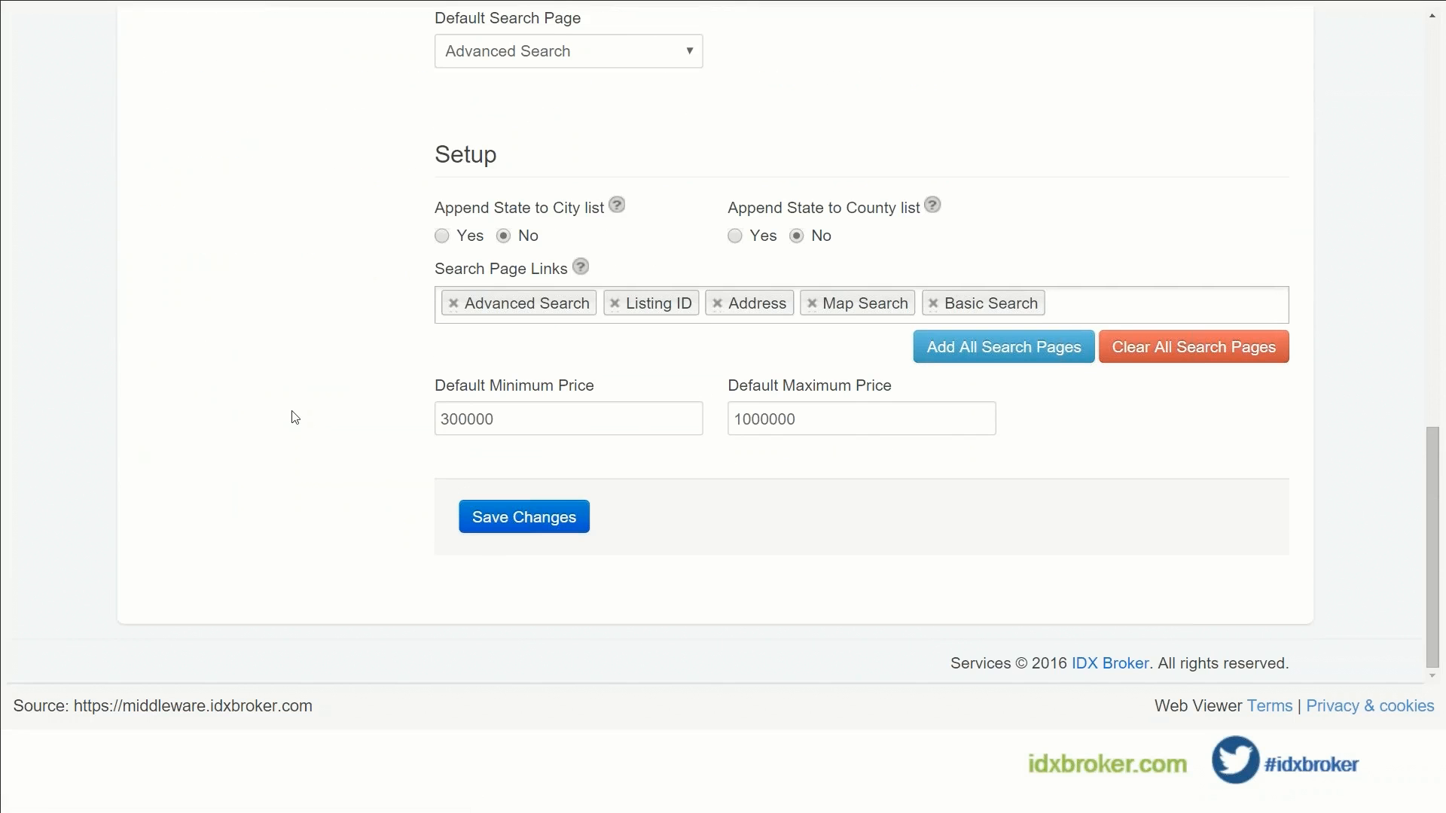
pyautogui.click(509, 424)
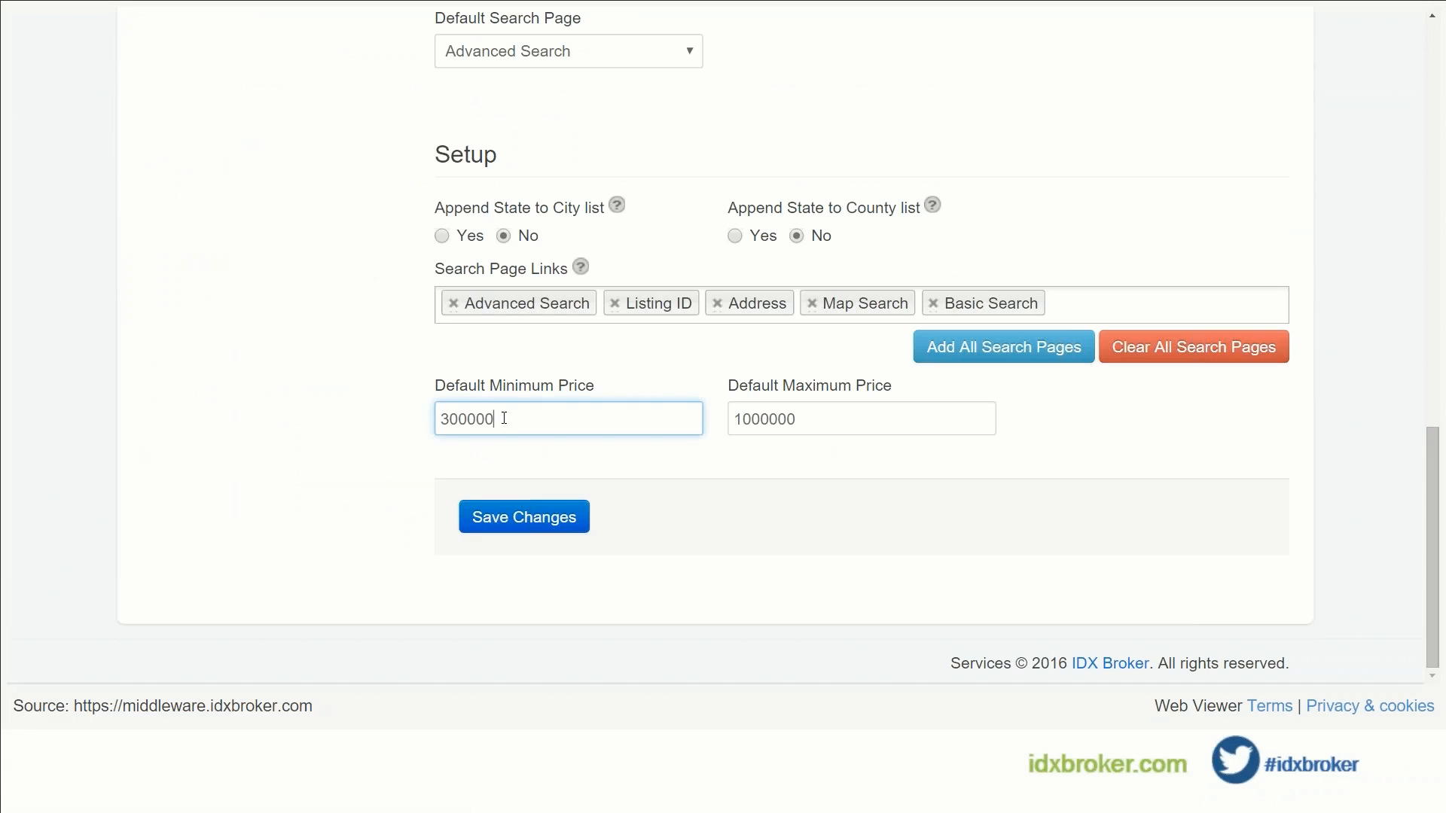
pyautogui.hotkey('shift', 'Home')
pyautogui.click(826, 418)
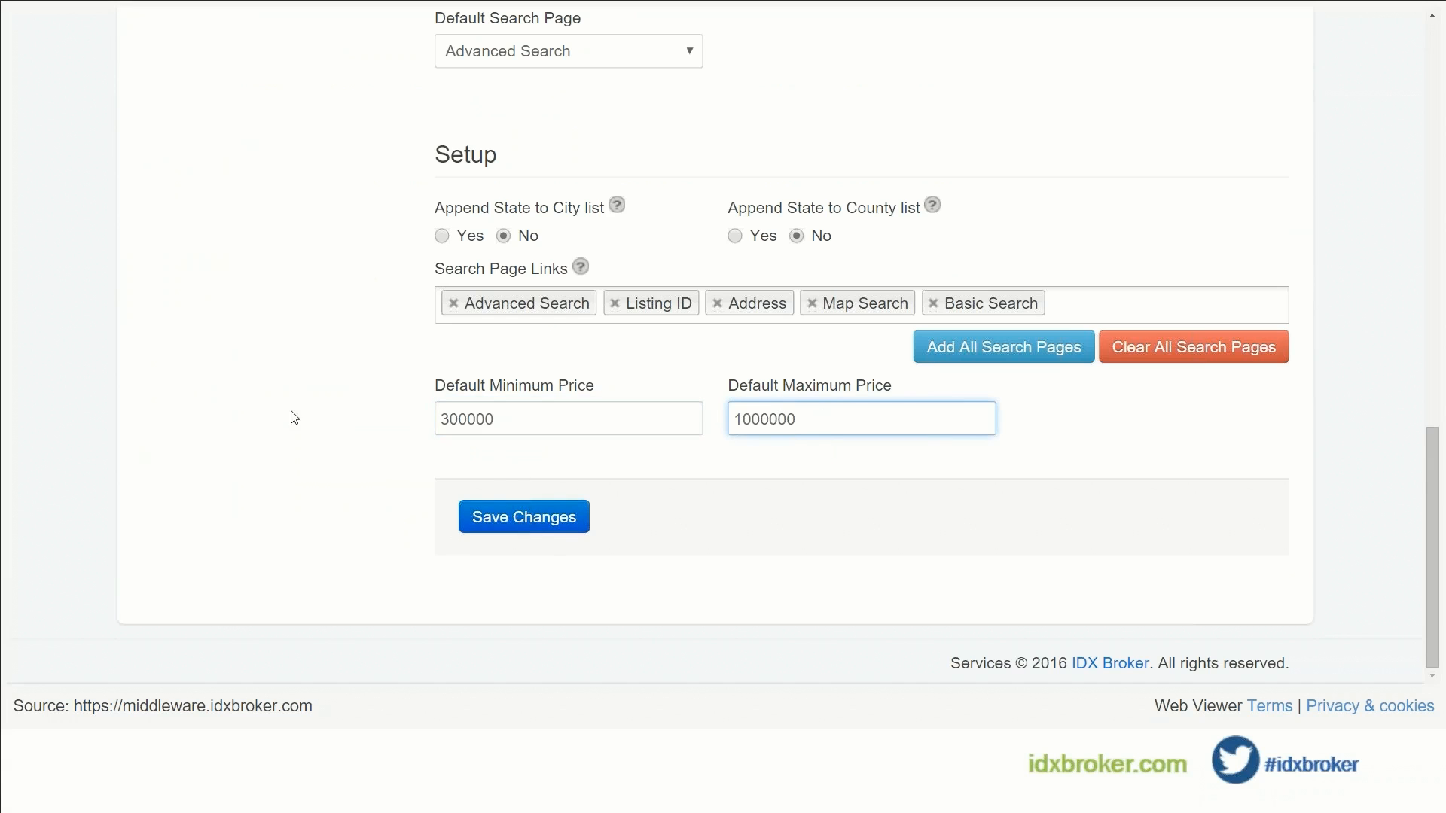
pyautogui.scroll(10, 345, 413)
pyautogui.scroll(2, 311, 416)
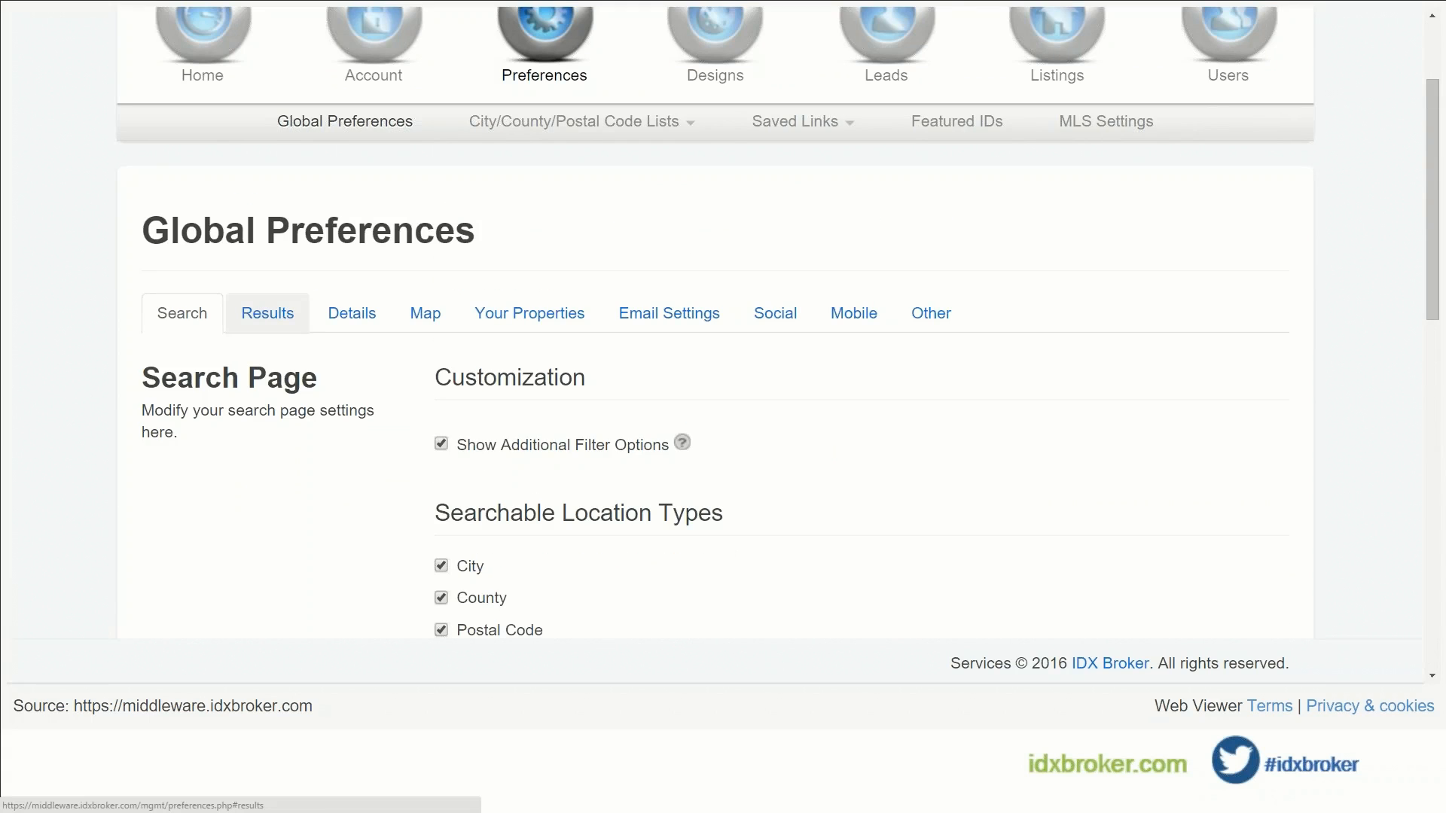
# Step: Switch Global Preferences to Results and review the thumbnail, virtual tour and open house settings
pyautogui.click(268, 314)
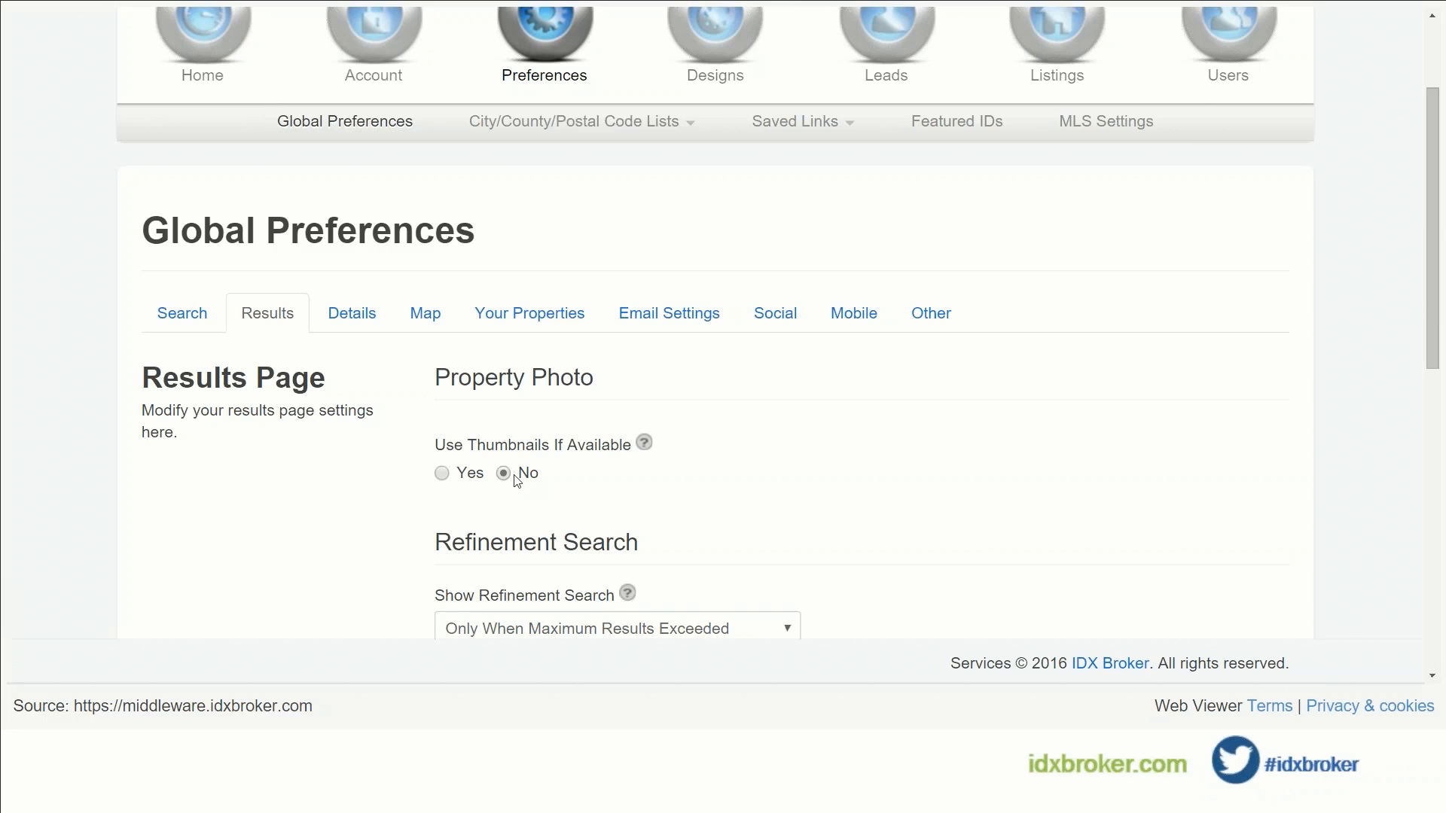
pyautogui.scroll(-6, 373, 395)
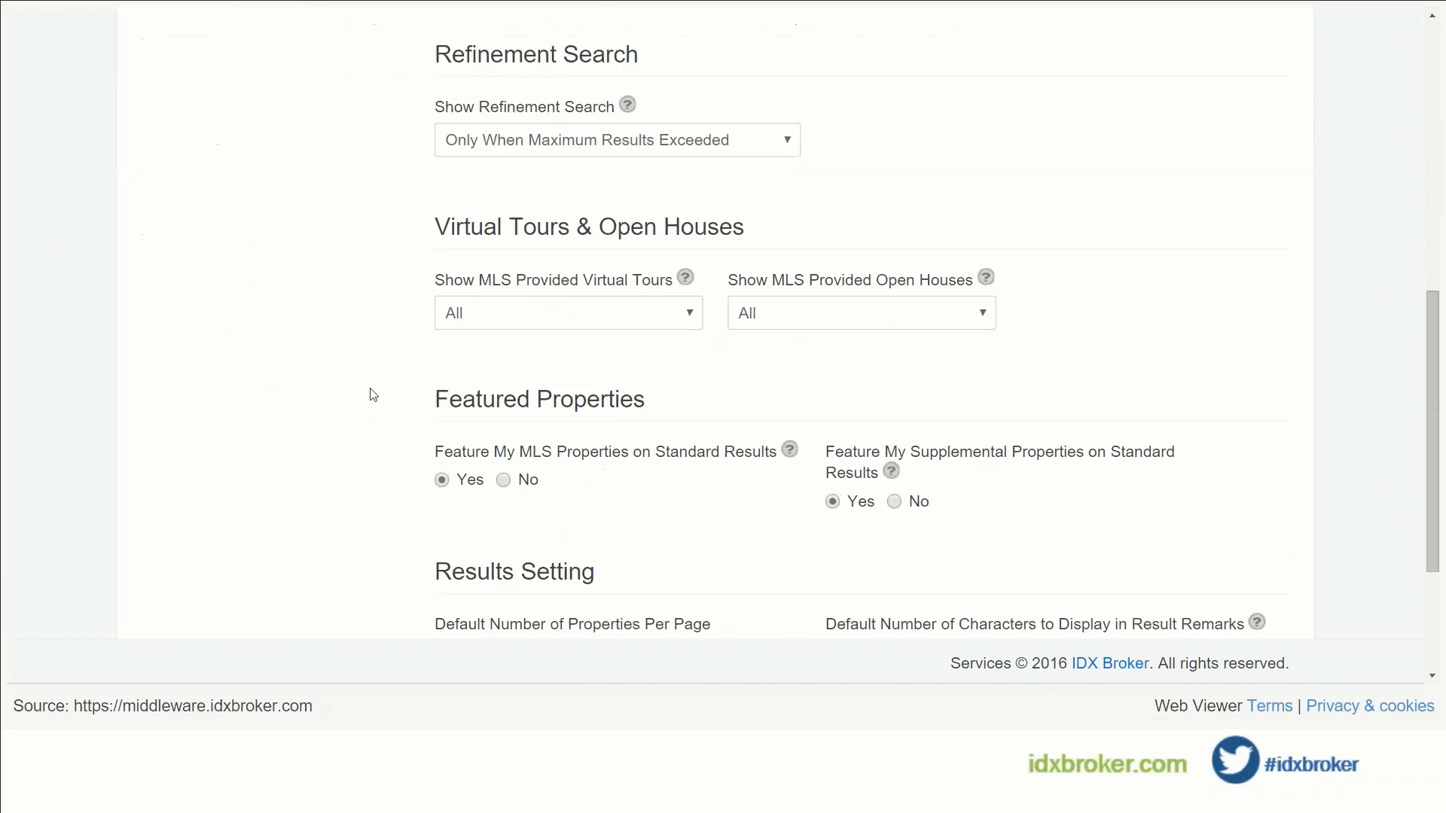
pyautogui.scroll(-3, 373, 395)
pyautogui.scroll(4, 391, 485)
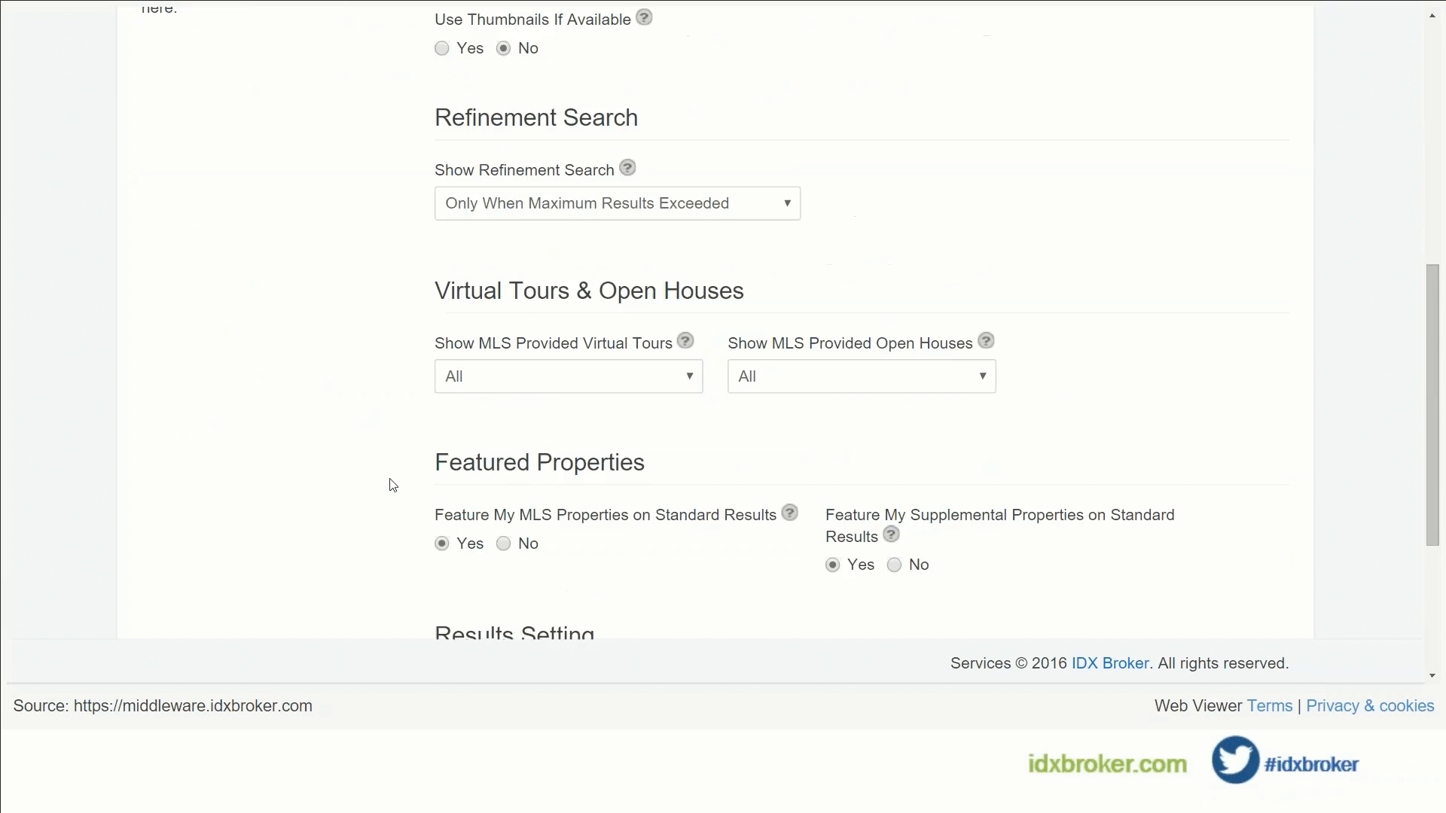
pyautogui.scroll(8, 391, 484)
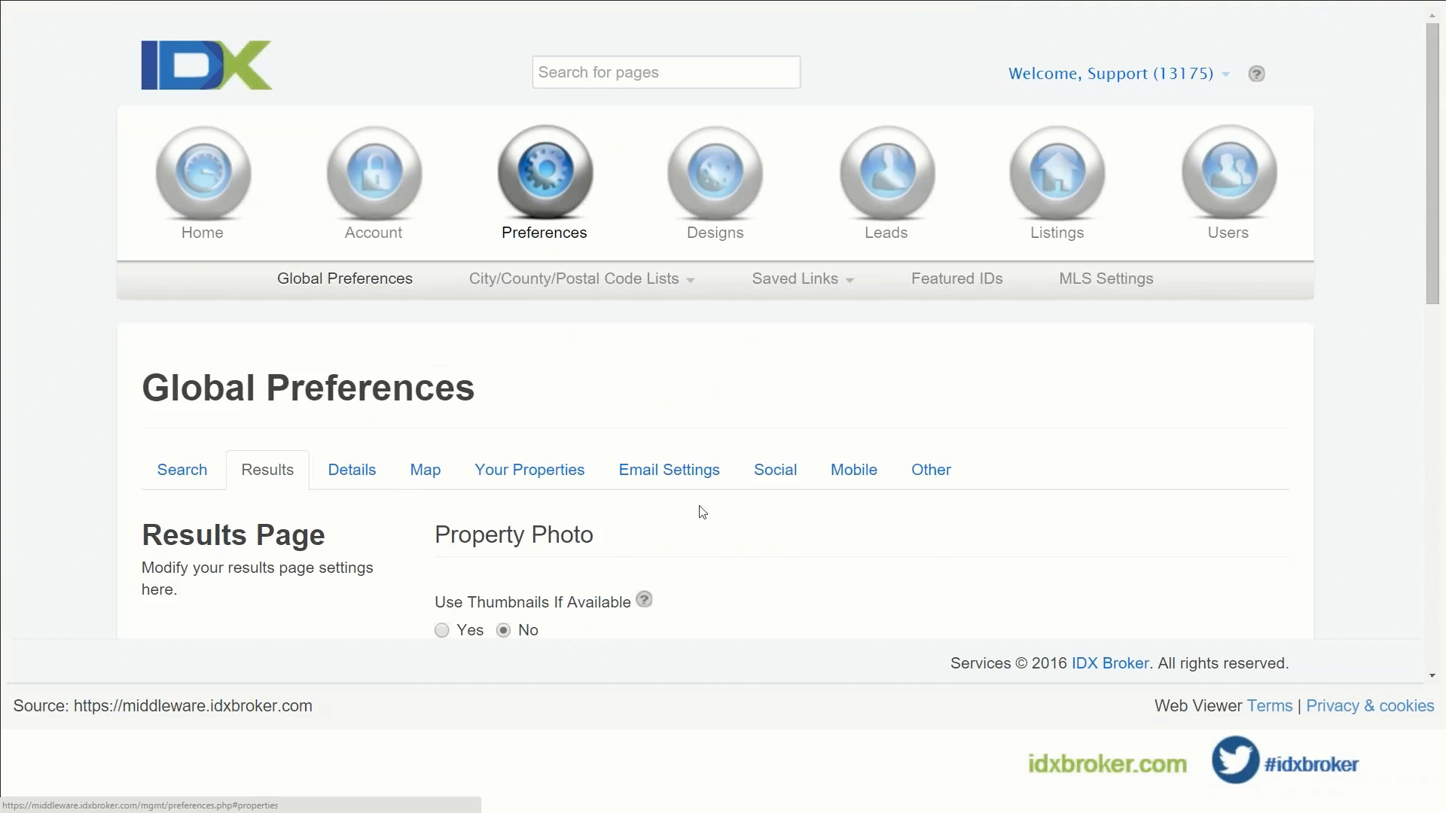
# Step: Switch Global Preferences to Other and review the empty Client Logo and Custom No-Photo URLs
pyautogui.click(927, 473)
pyautogui.scroll(-3, 362, 563)
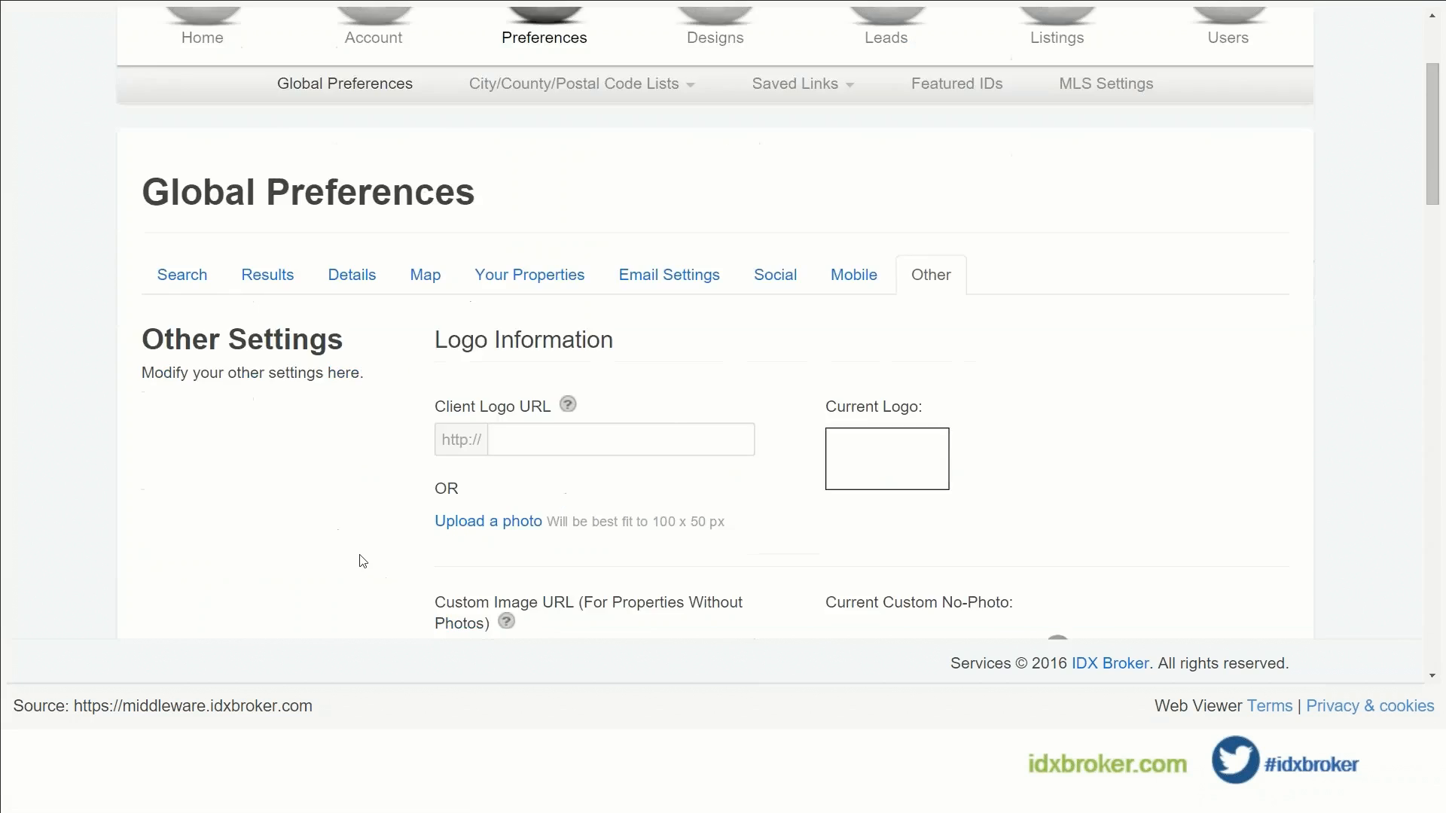
pyautogui.scroll(-1, 362, 561)
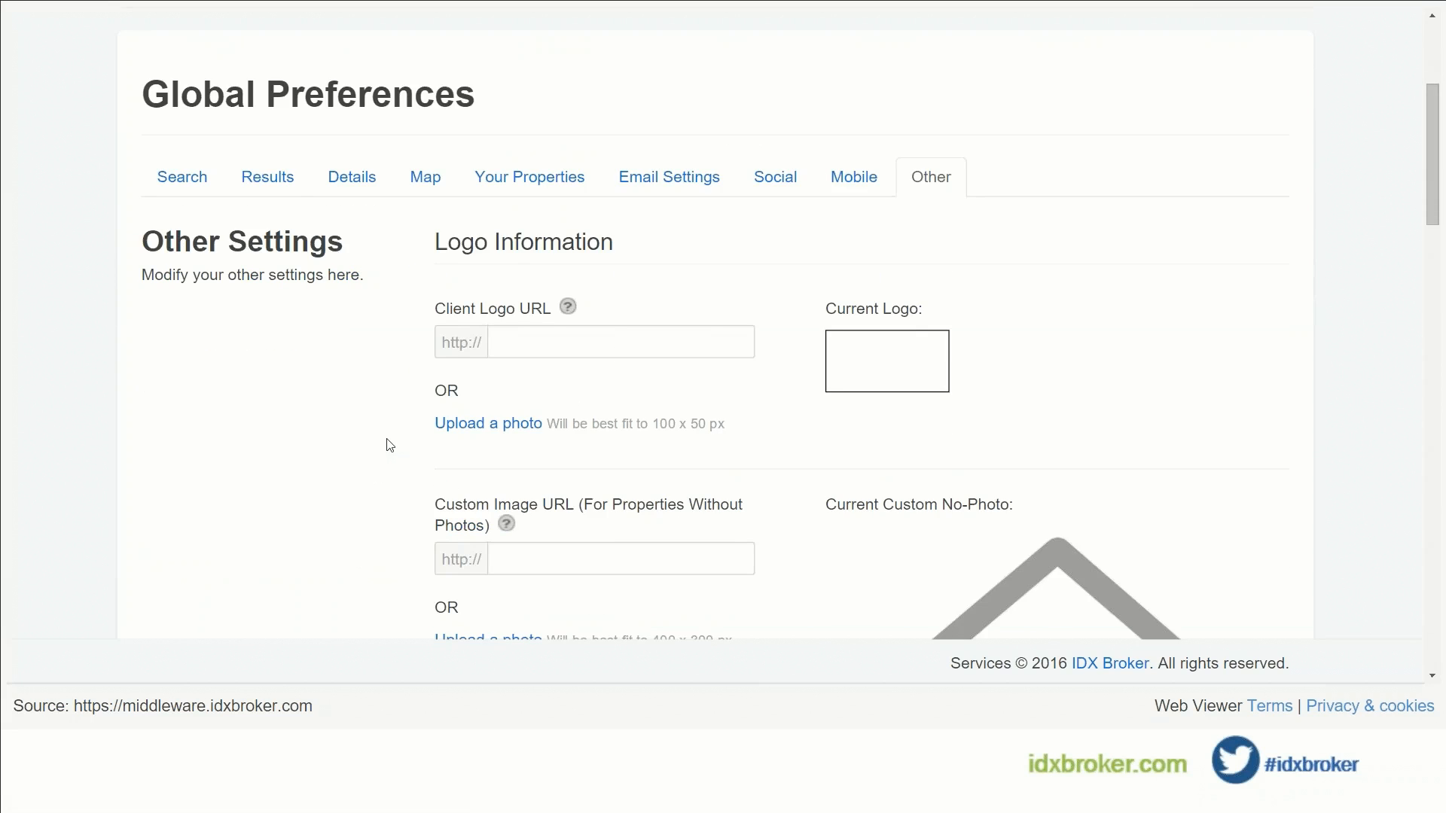
pyautogui.scroll(-1, 437, 372)
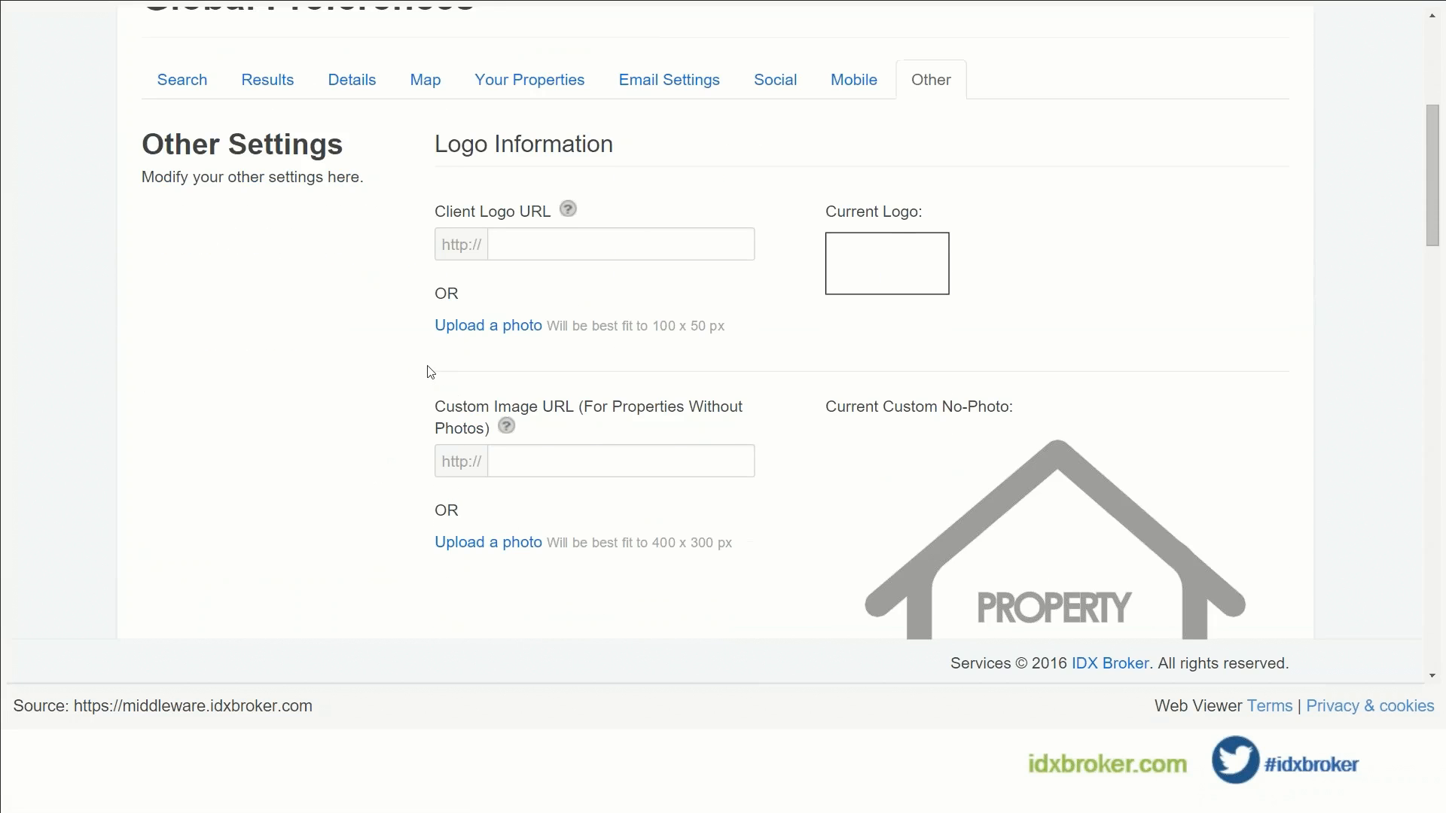
pyautogui.scroll(-1, 430, 372)
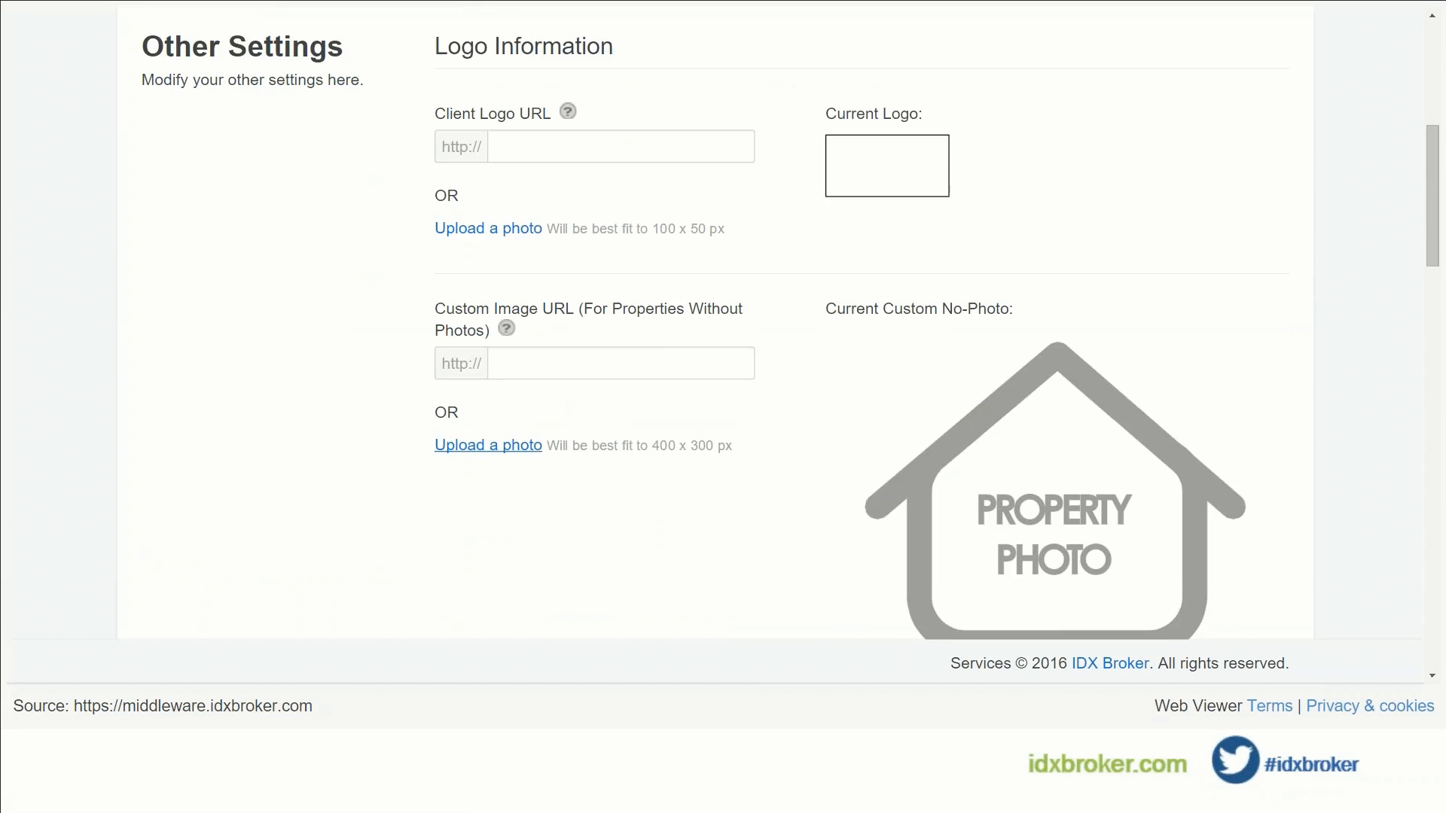
pyautogui.scroll(1, 329, 407)
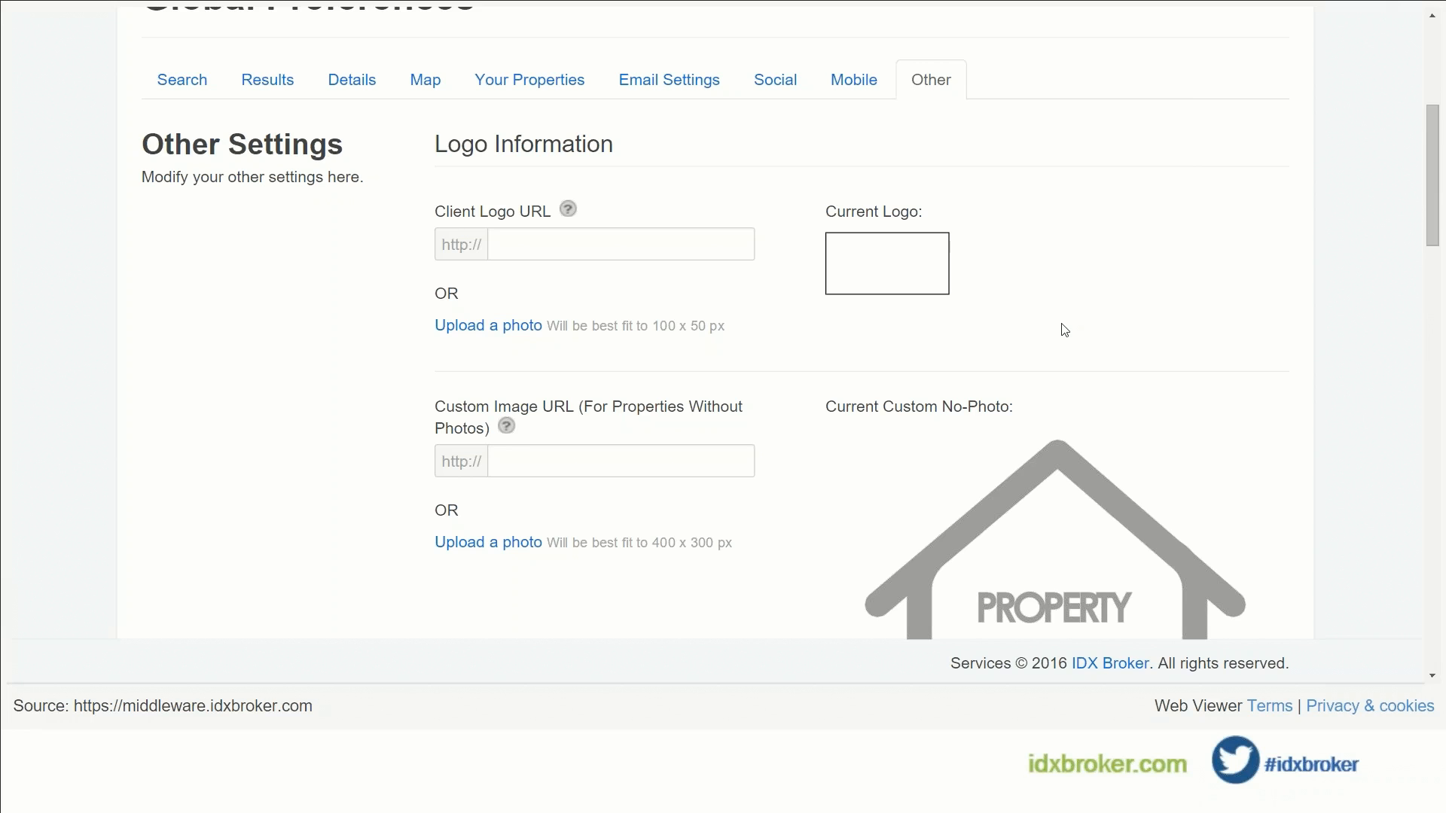
pyautogui.scroll(-1, 1065, 330)
pyautogui.scroll(-1, 1065, 328)
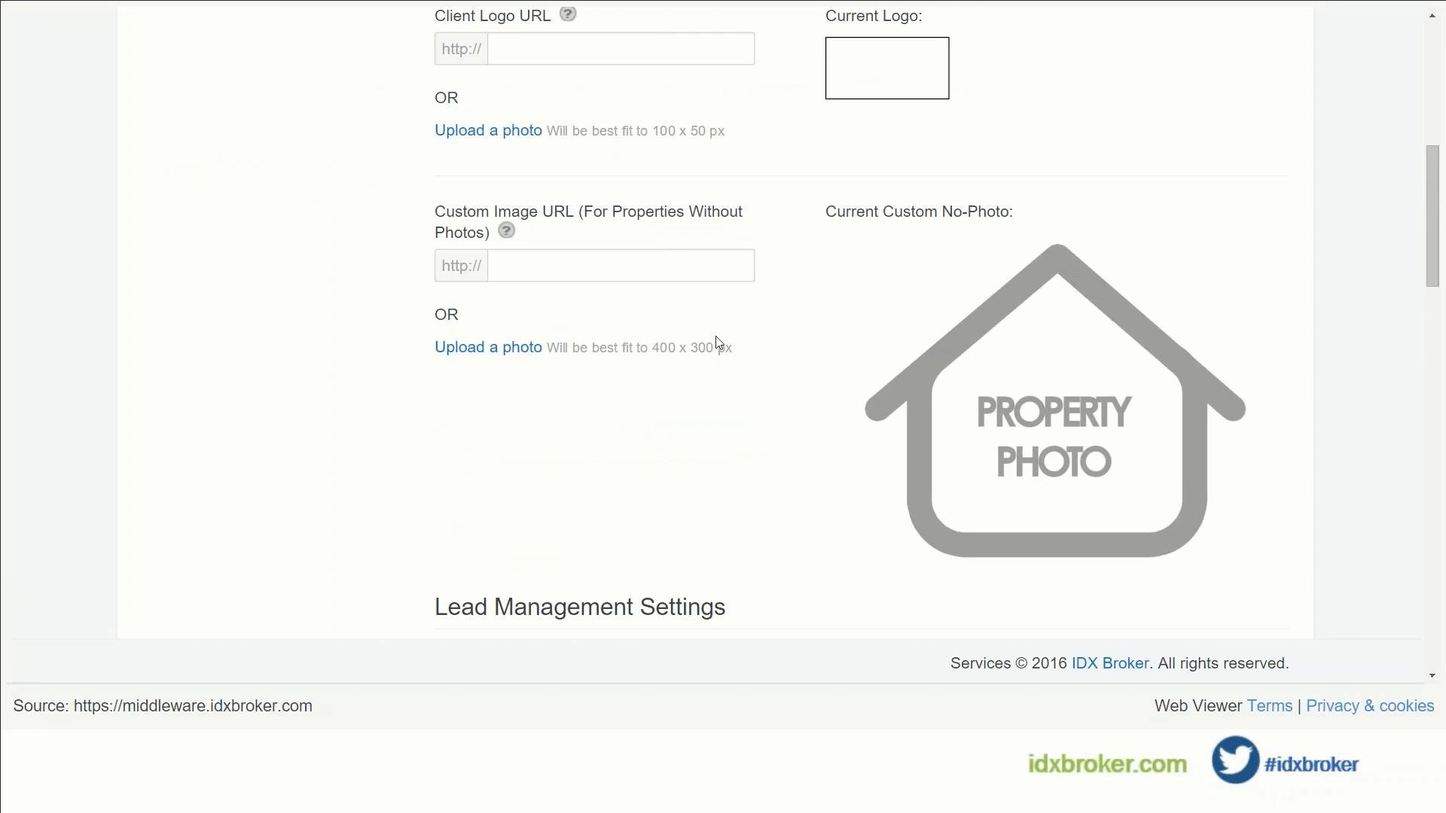
pyautogui.scroll(-15, 337, 328)
pyautogui.scroll(-6, 337, 331)
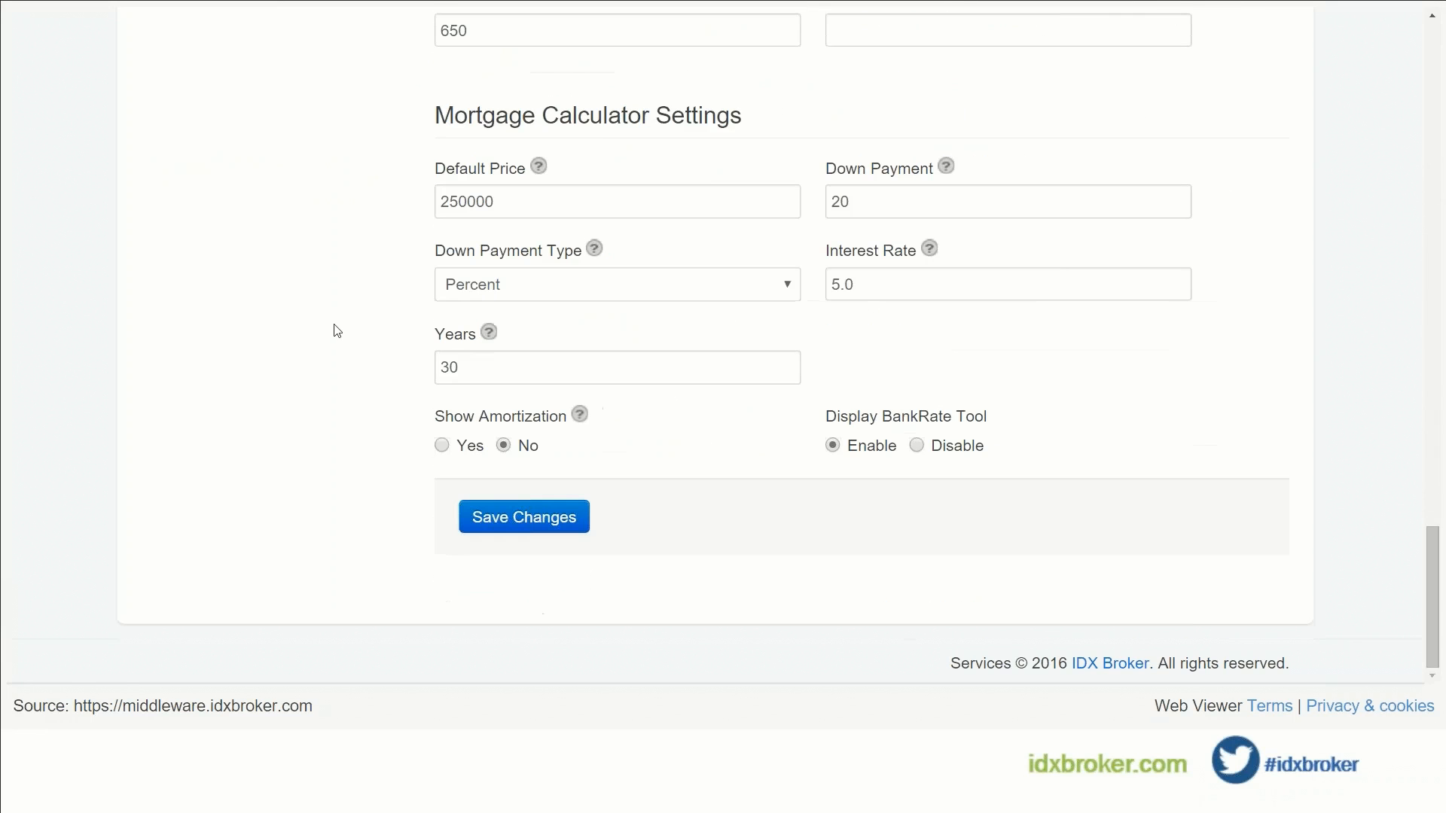
pyautogui.scroll(20, 308, 364)
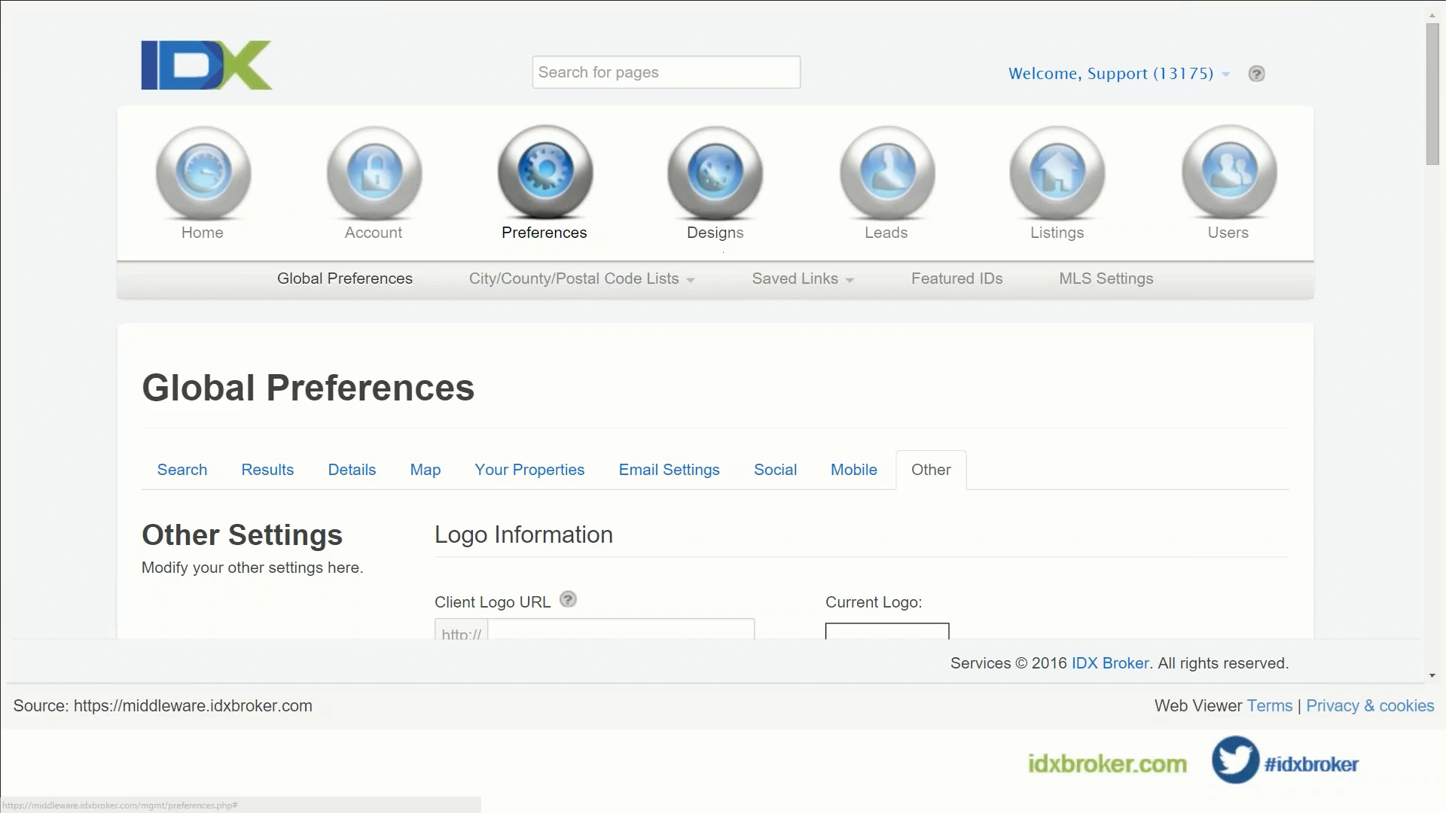
# Step: Start a new saved link from Saved Links > Create
pyautogui.click(763, 287)
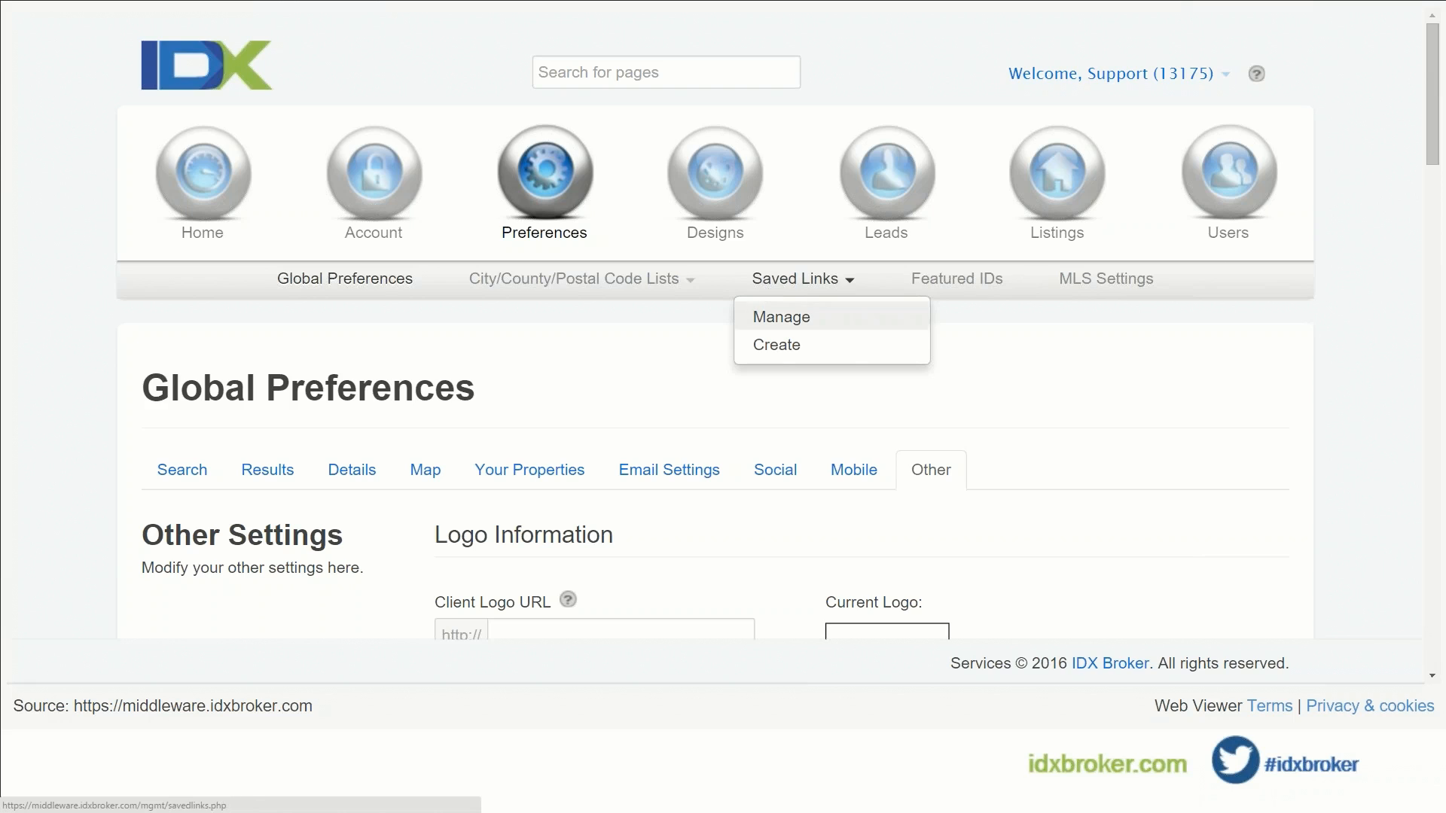
pyautogui.click(775, 345)
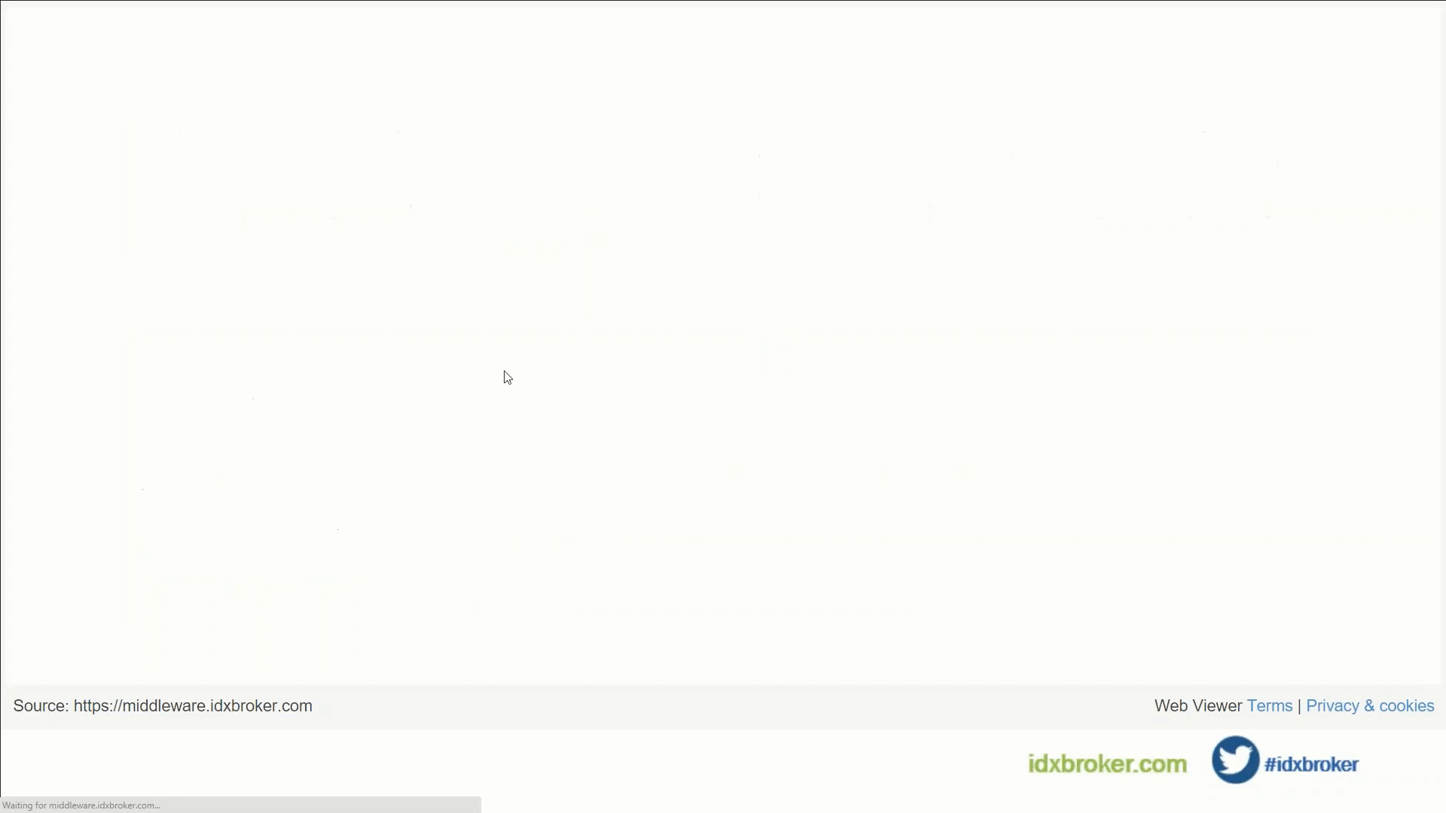
pyautogui.scroll(-2, 515, 376)
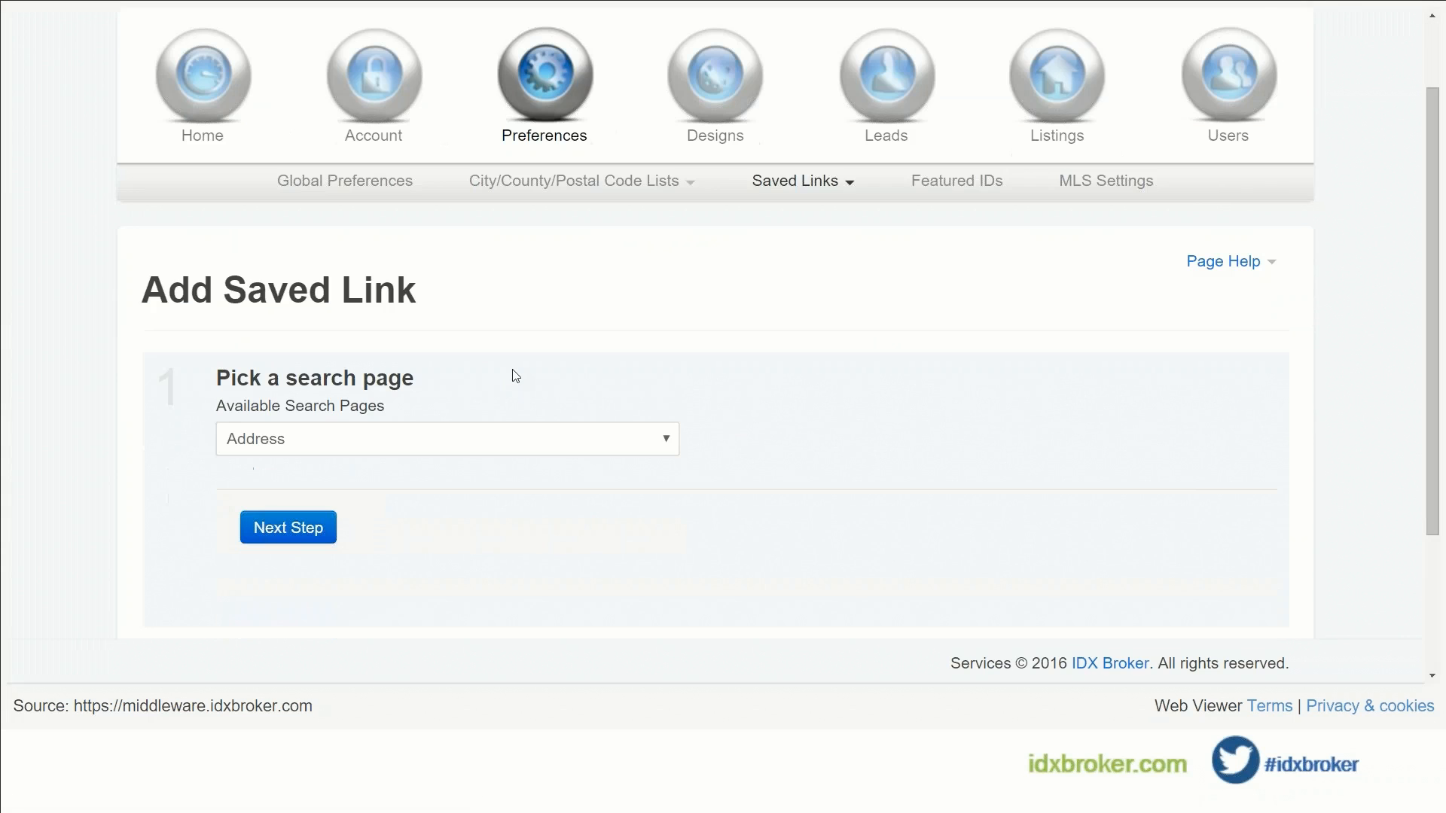
pyautogui.scroll(-2, 512, 377)
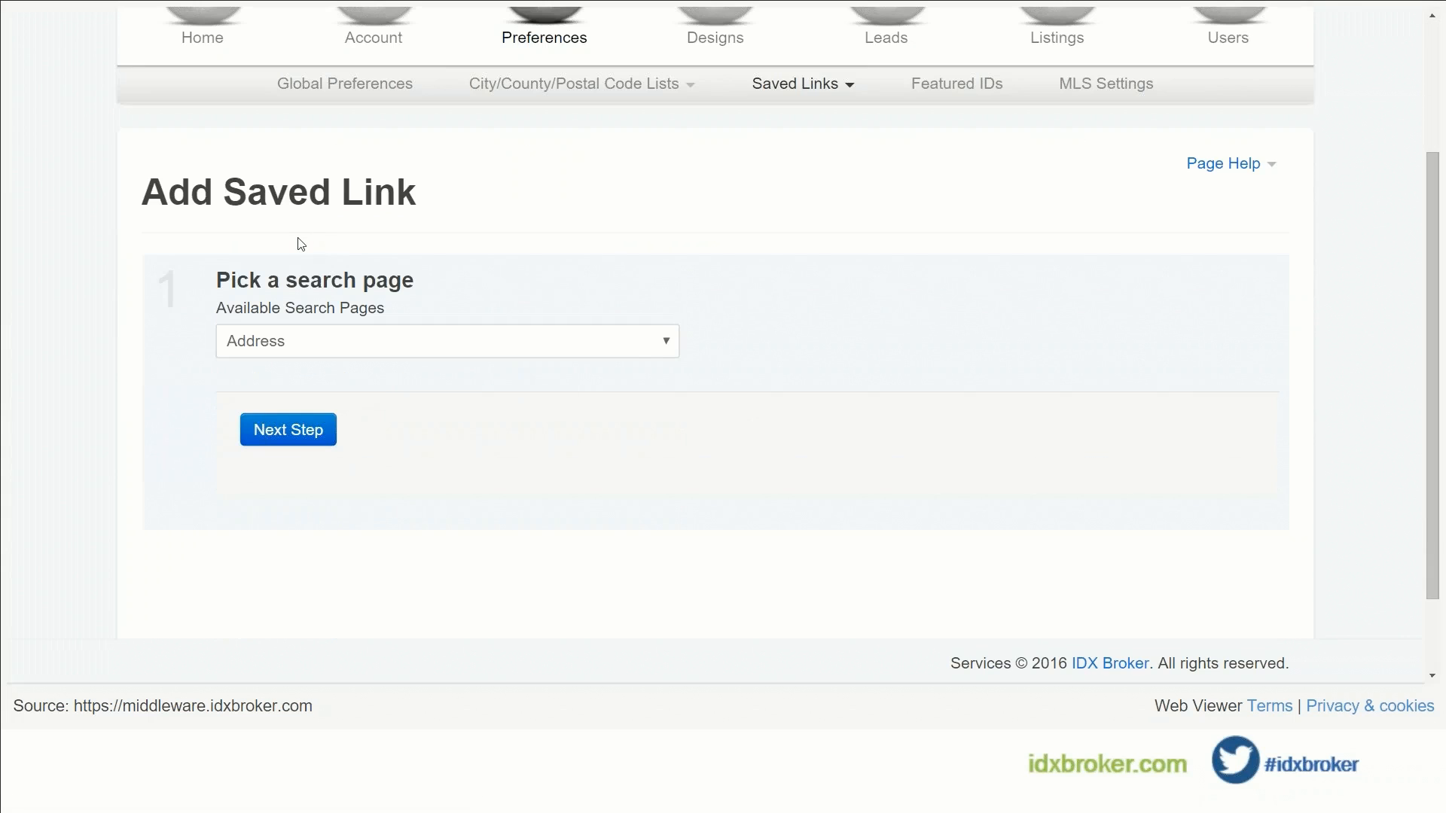
# Step: Pick Advanced Search as the search page and continue to the criteria step
pyautogui.click(401, 350)
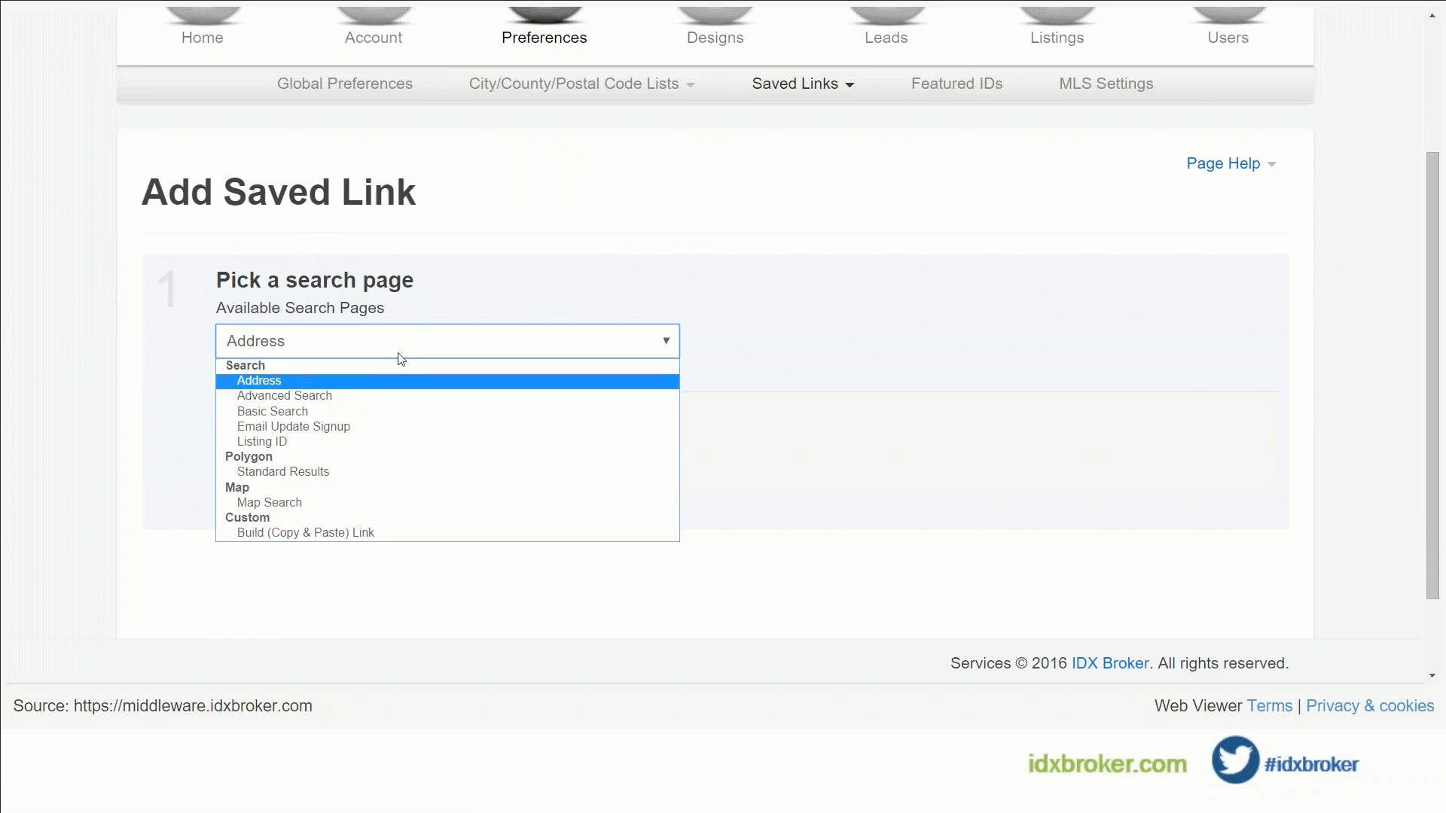
pyautogui.click(371, 396)
pyautogui.click(317, 445)
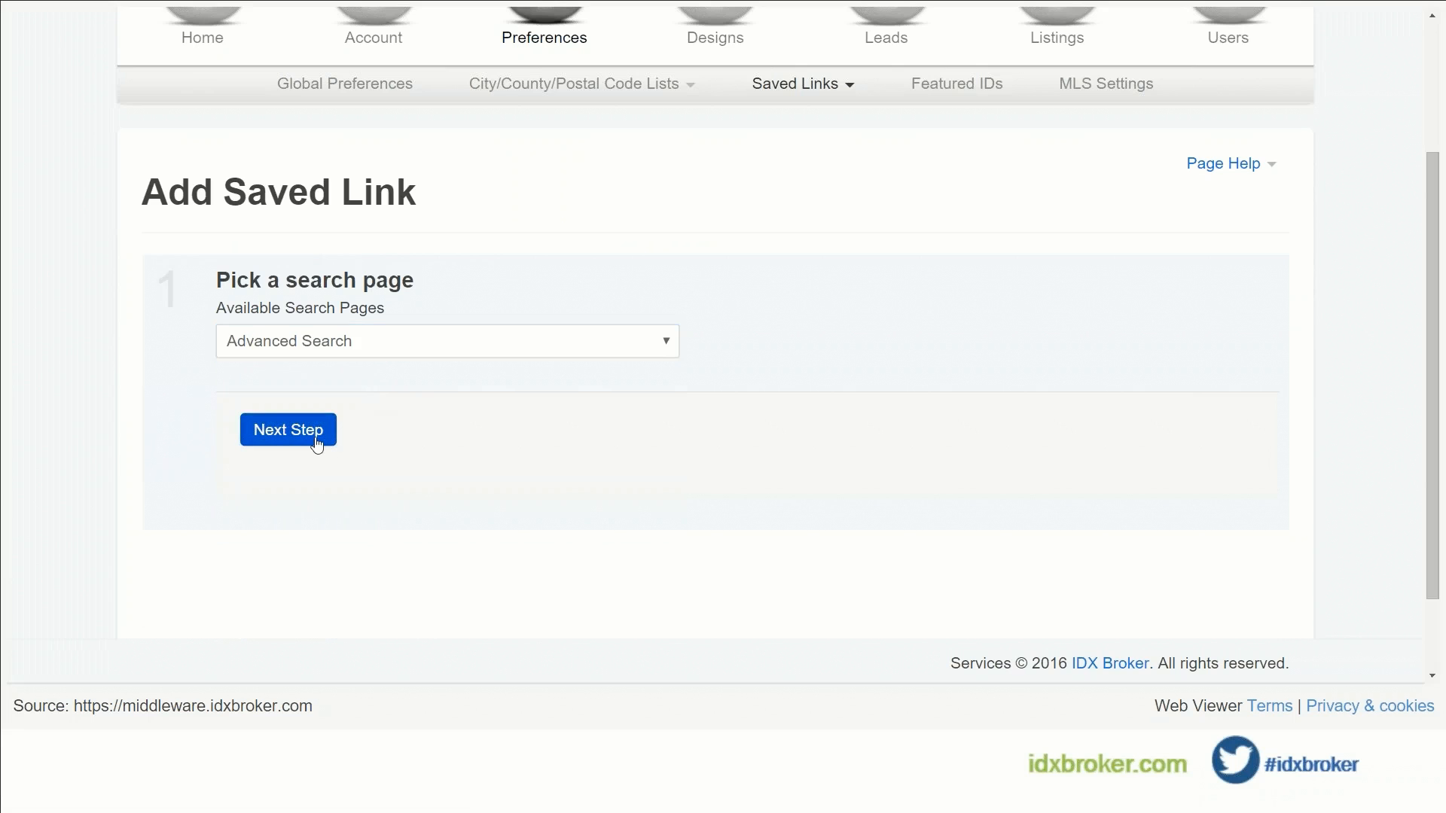
pyautogui.scroll(-5, 488, 445)
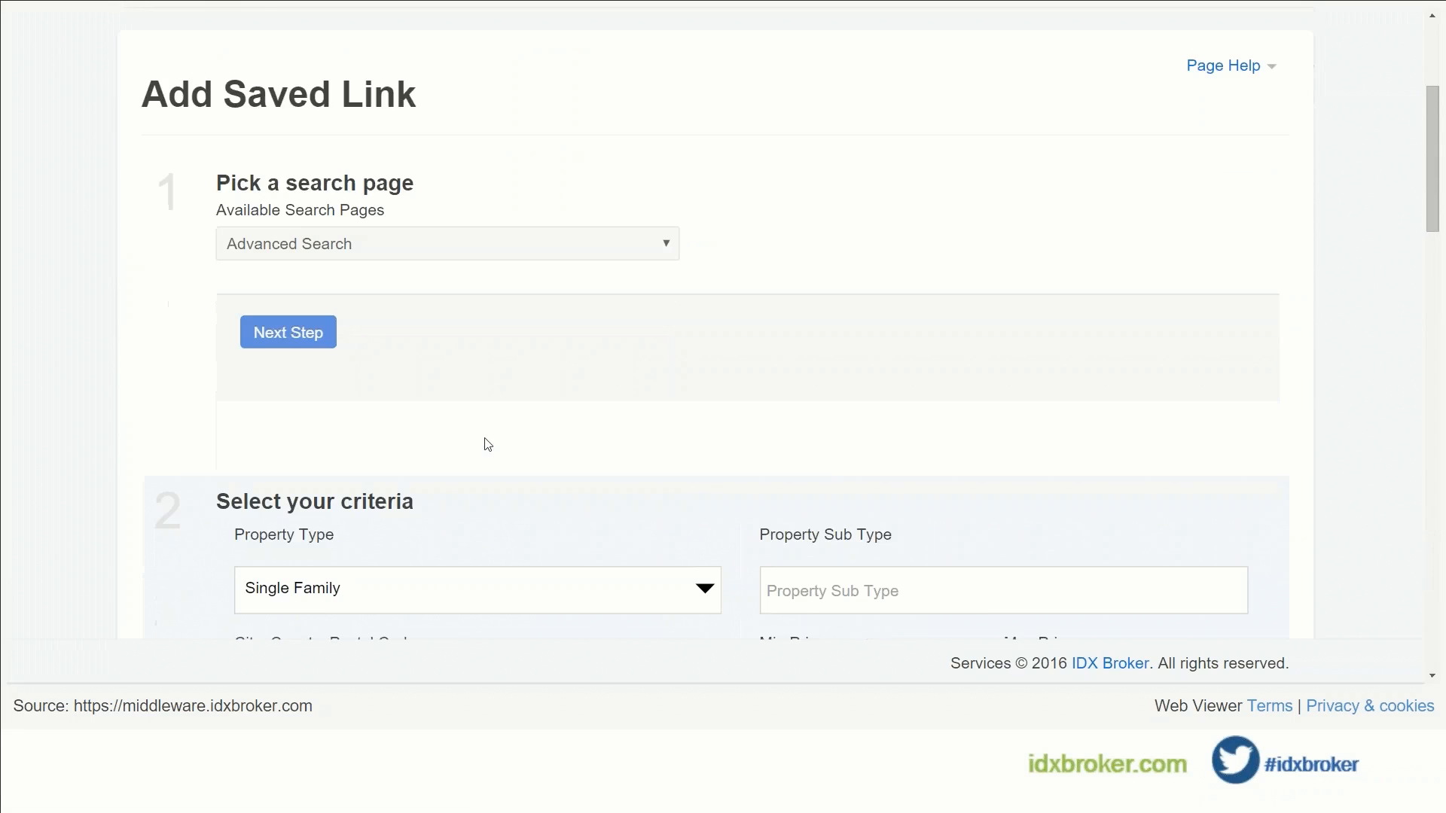
# Step: Add Delray Beach as the search city with a $250,000 minimum price
pyautogui.scroll(-2, 484, 390)
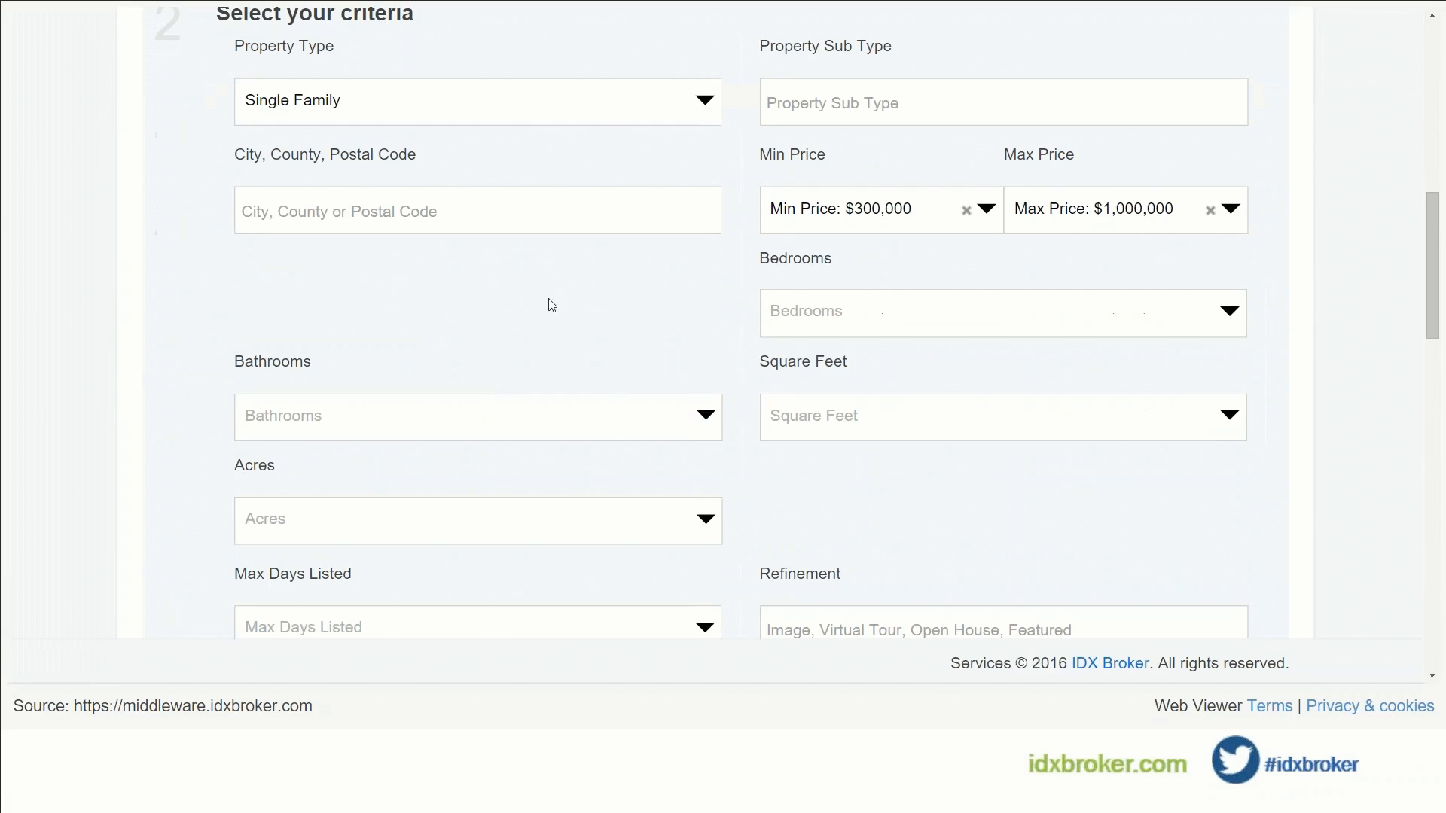
pyautogui.click(490, 230)
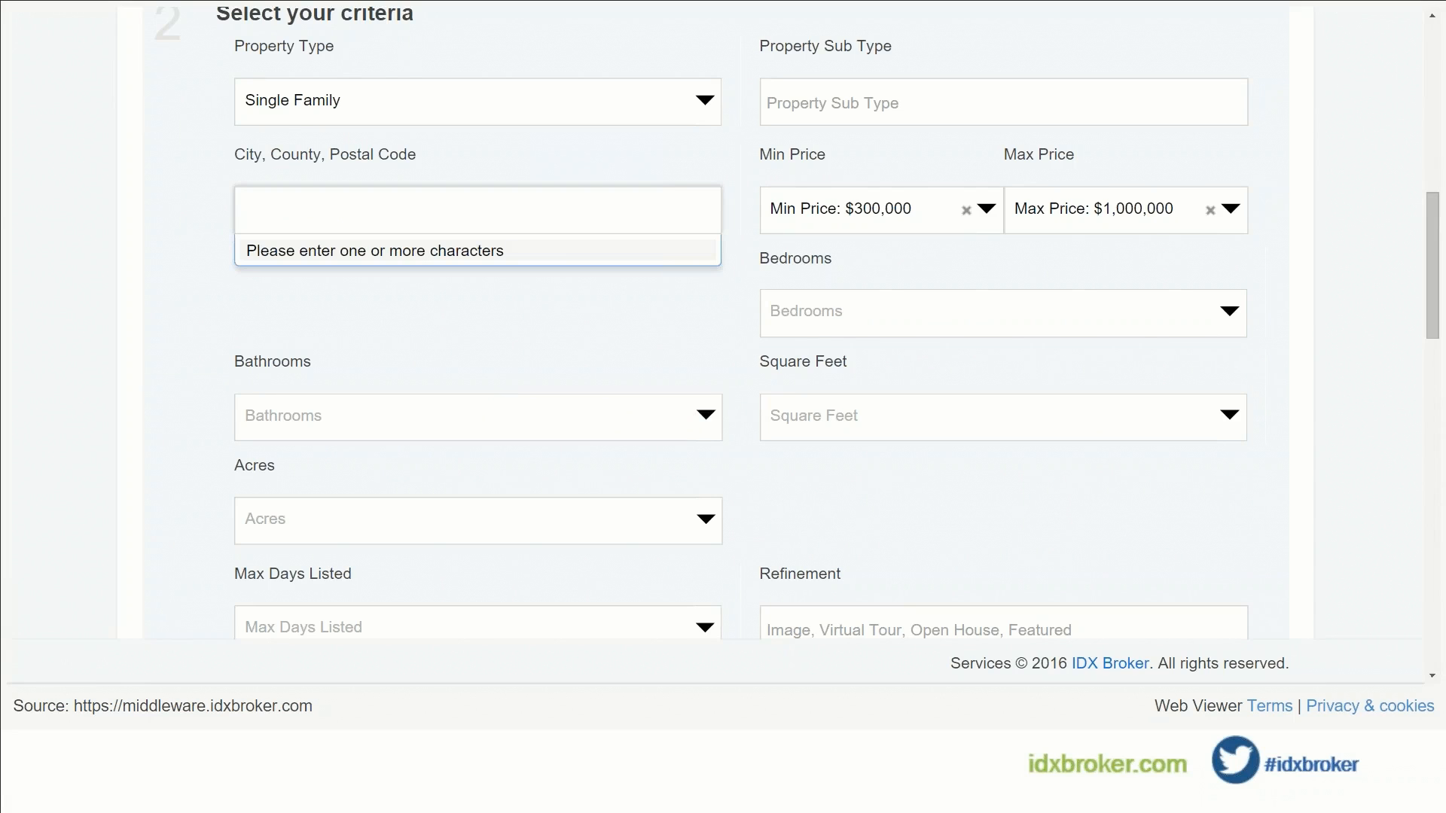
pyautogui.write('del')
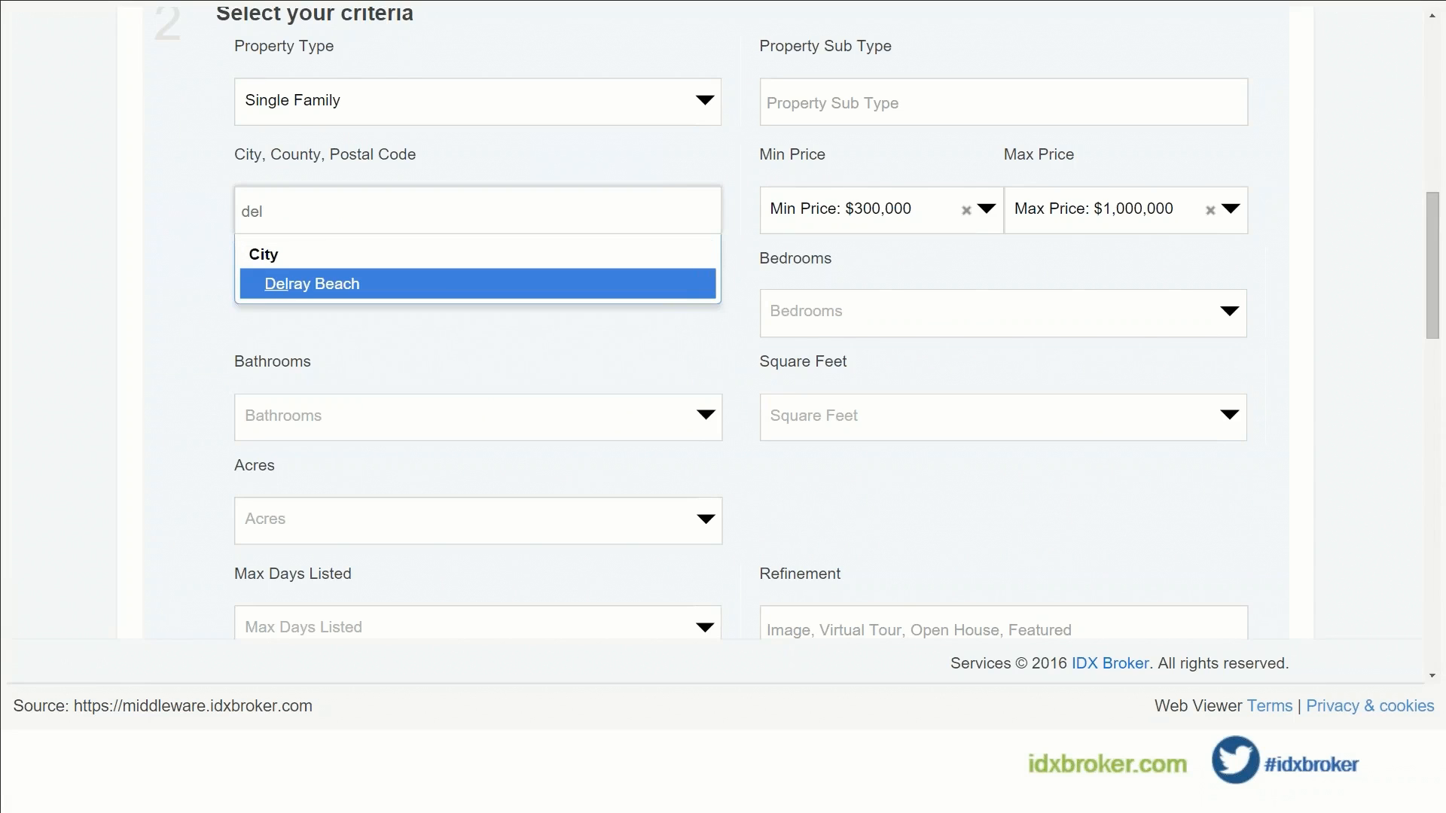
pyautogui.click(459, 283)
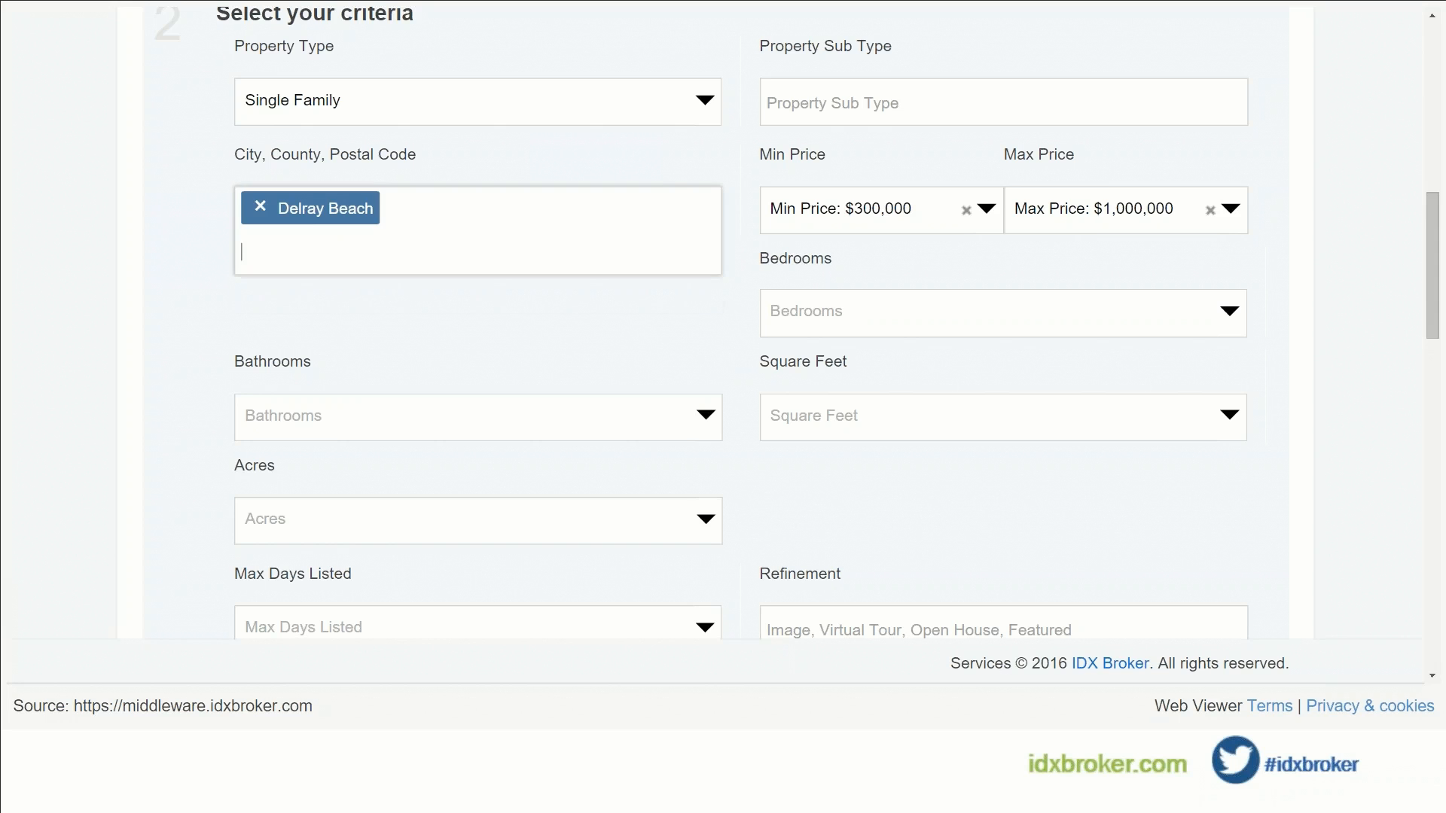
pyautogui.click(874, 209)
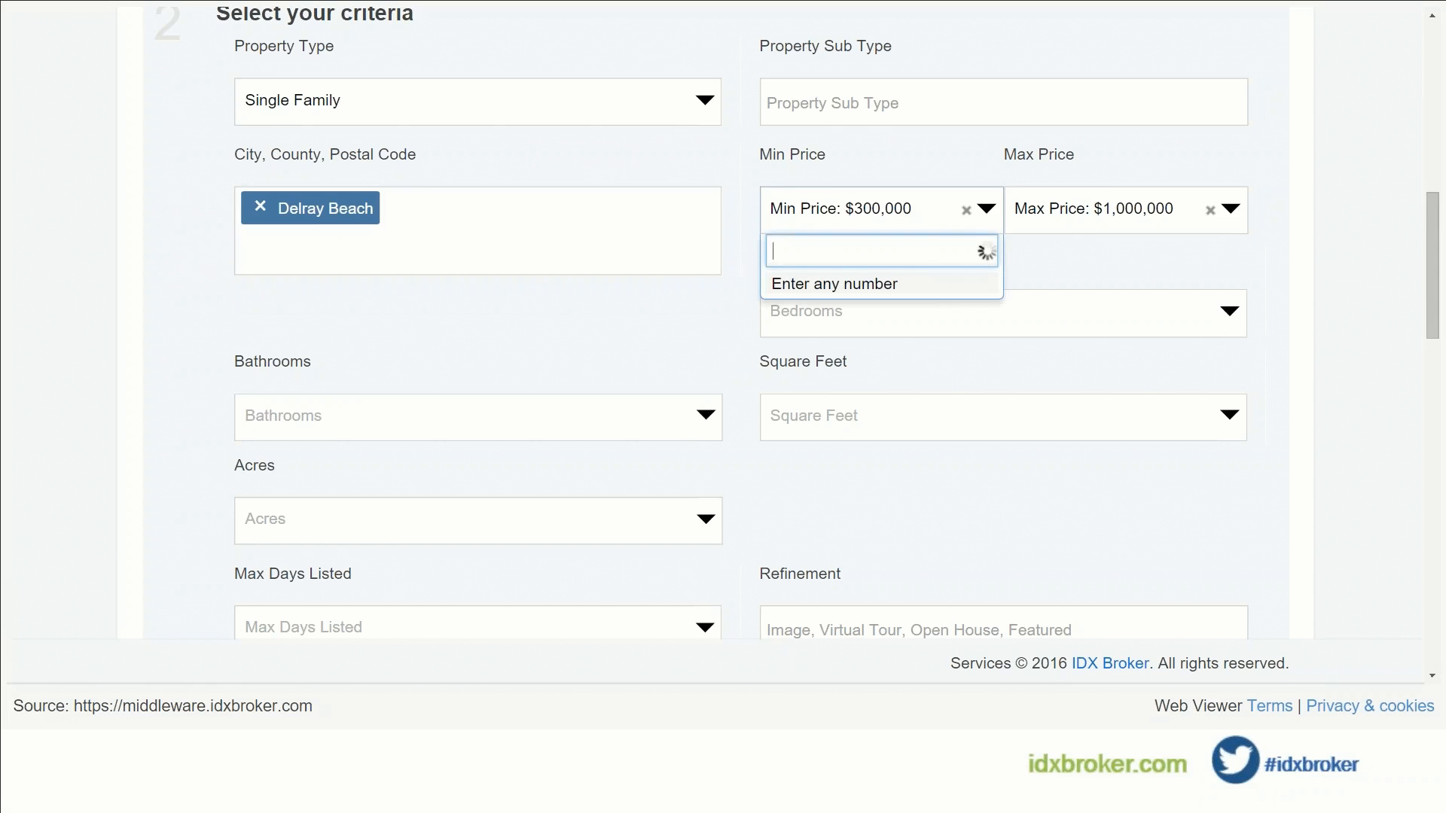
pyautogui.write('250000')
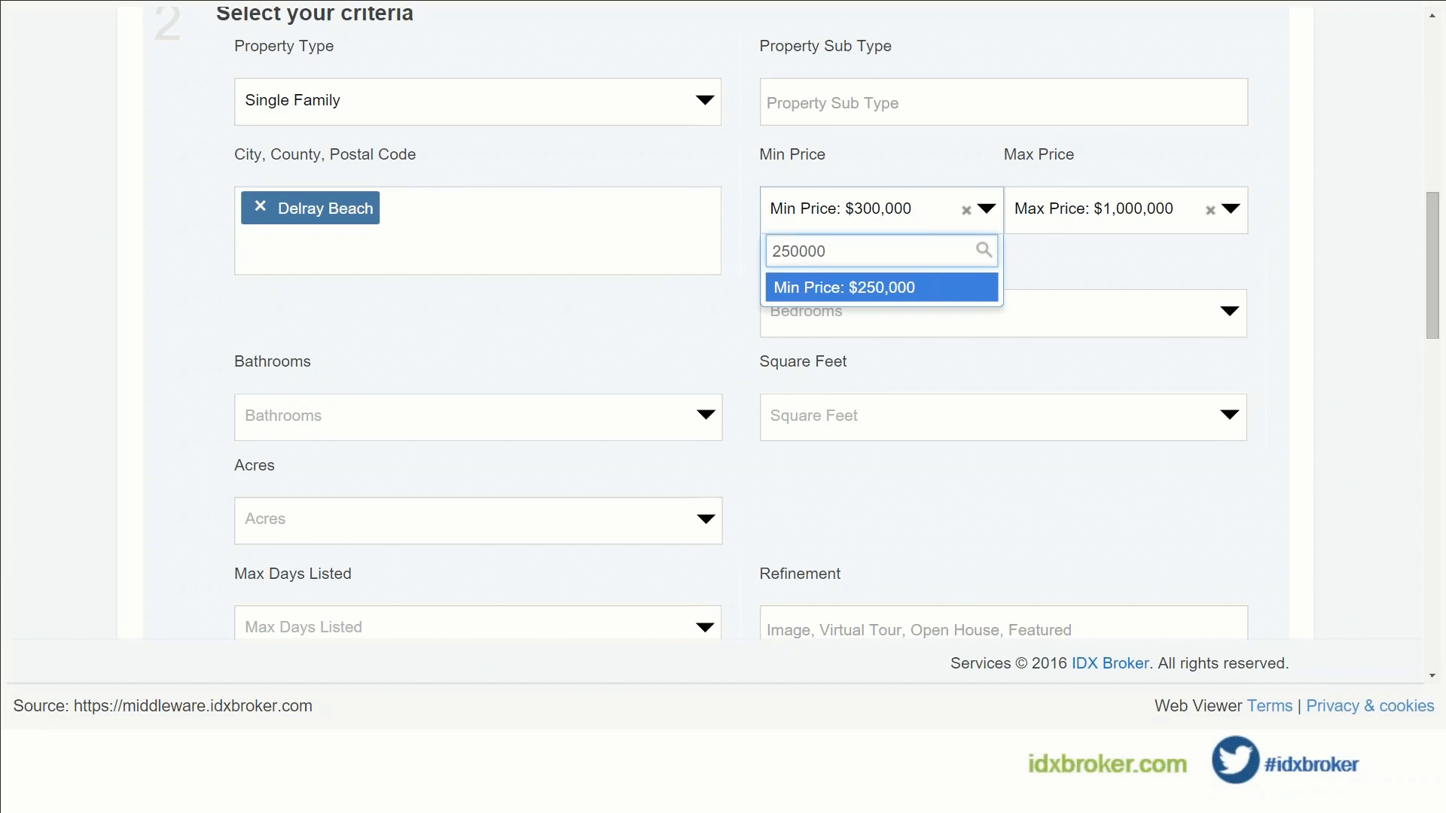
pyautogui.click(843, 287)
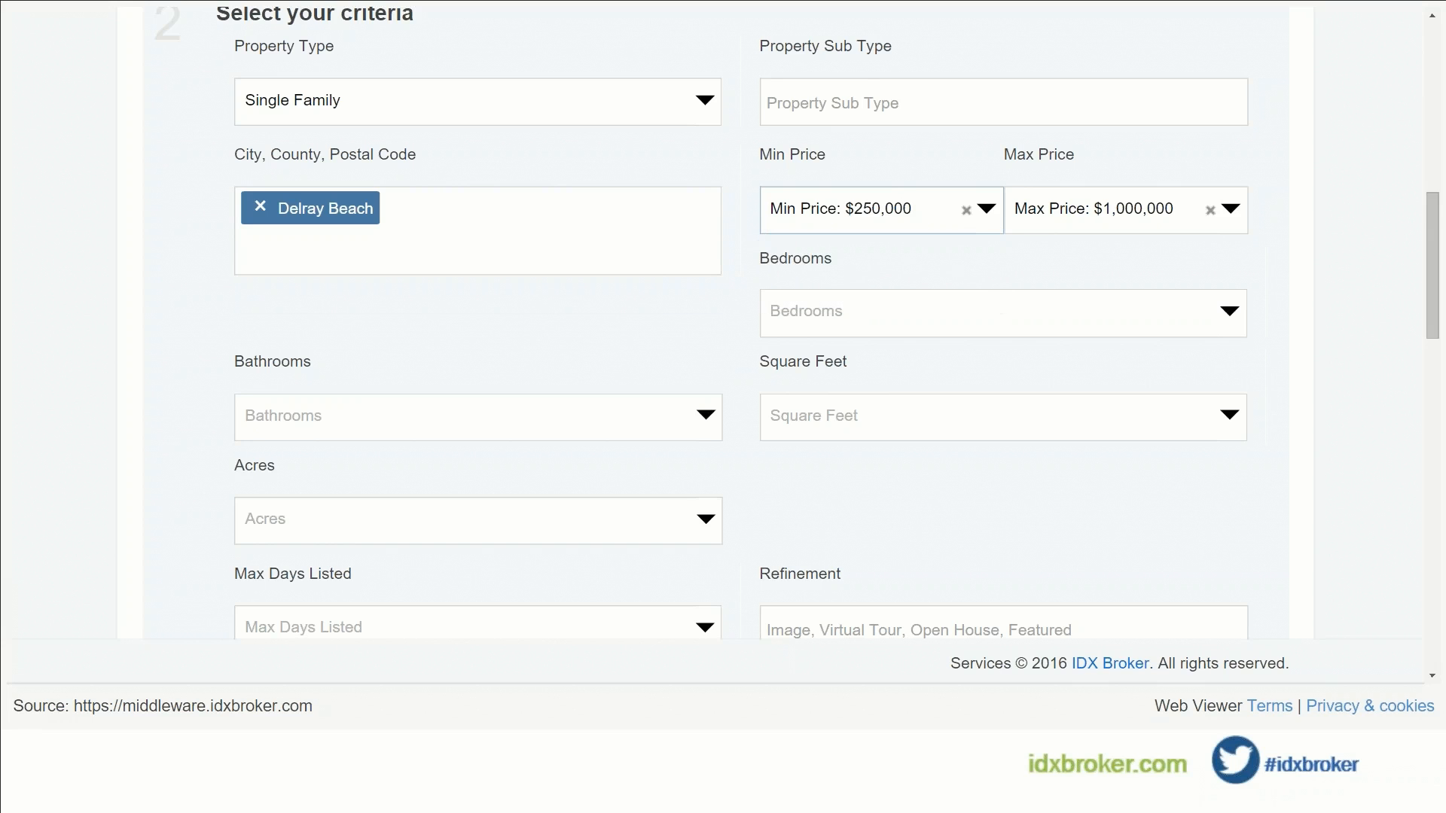
# Step: Set a $1,500,000 maximum price and require 2+ bedrooms and 2+ bathrooms
pyautogui.click(1100, 219)
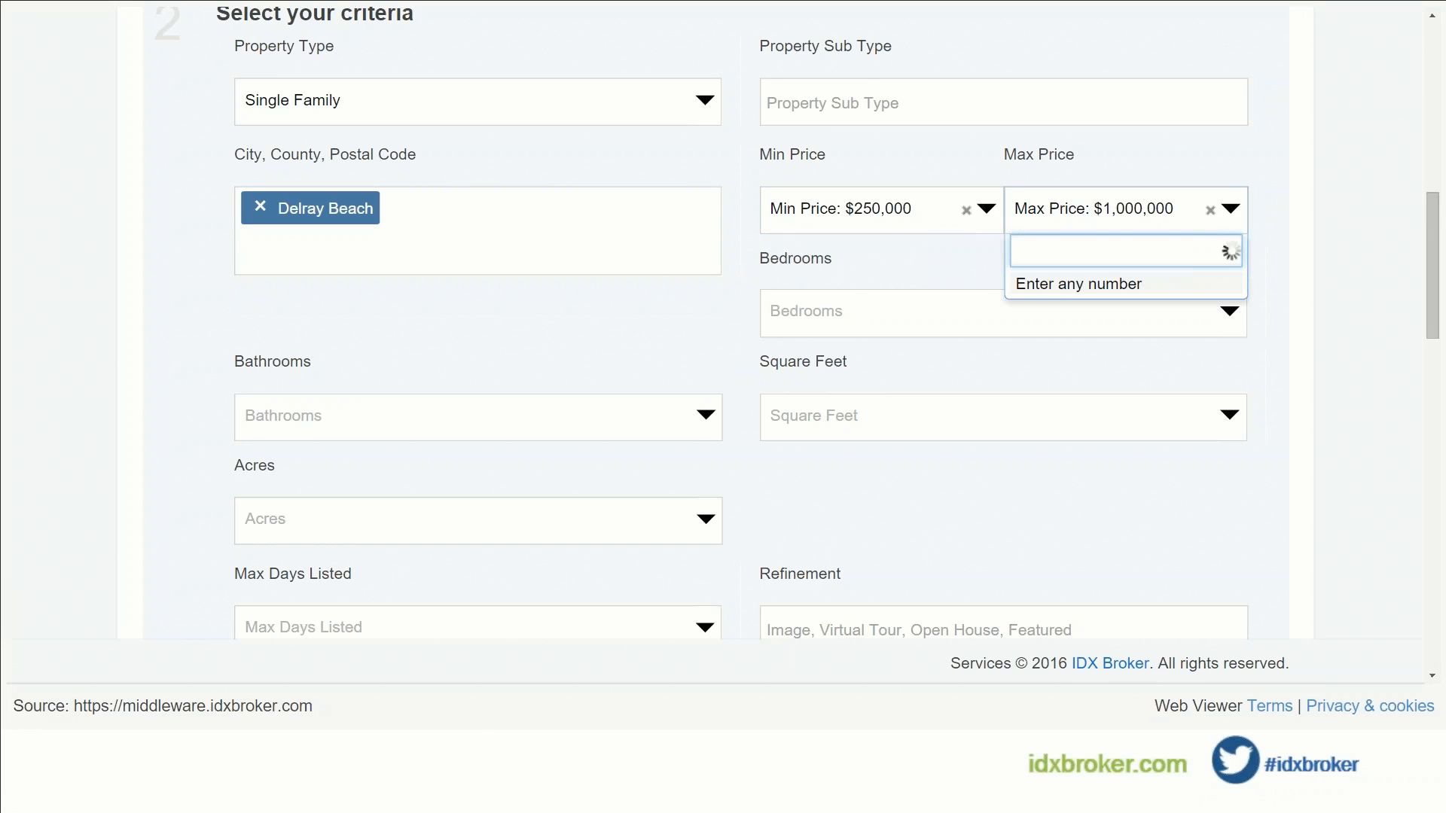
pyautogui.write('1500000')
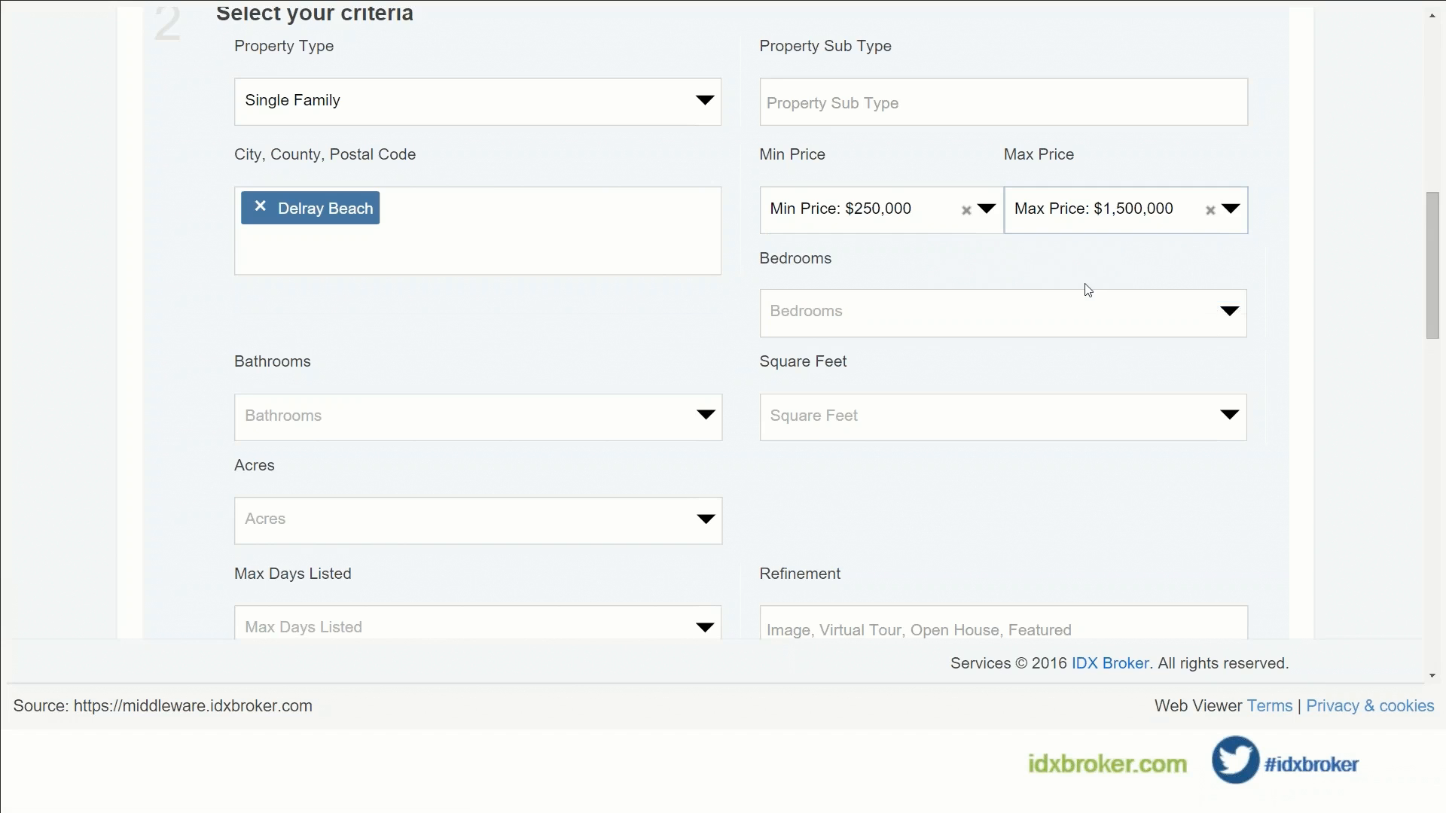
pyautogui.click(1087, 292)
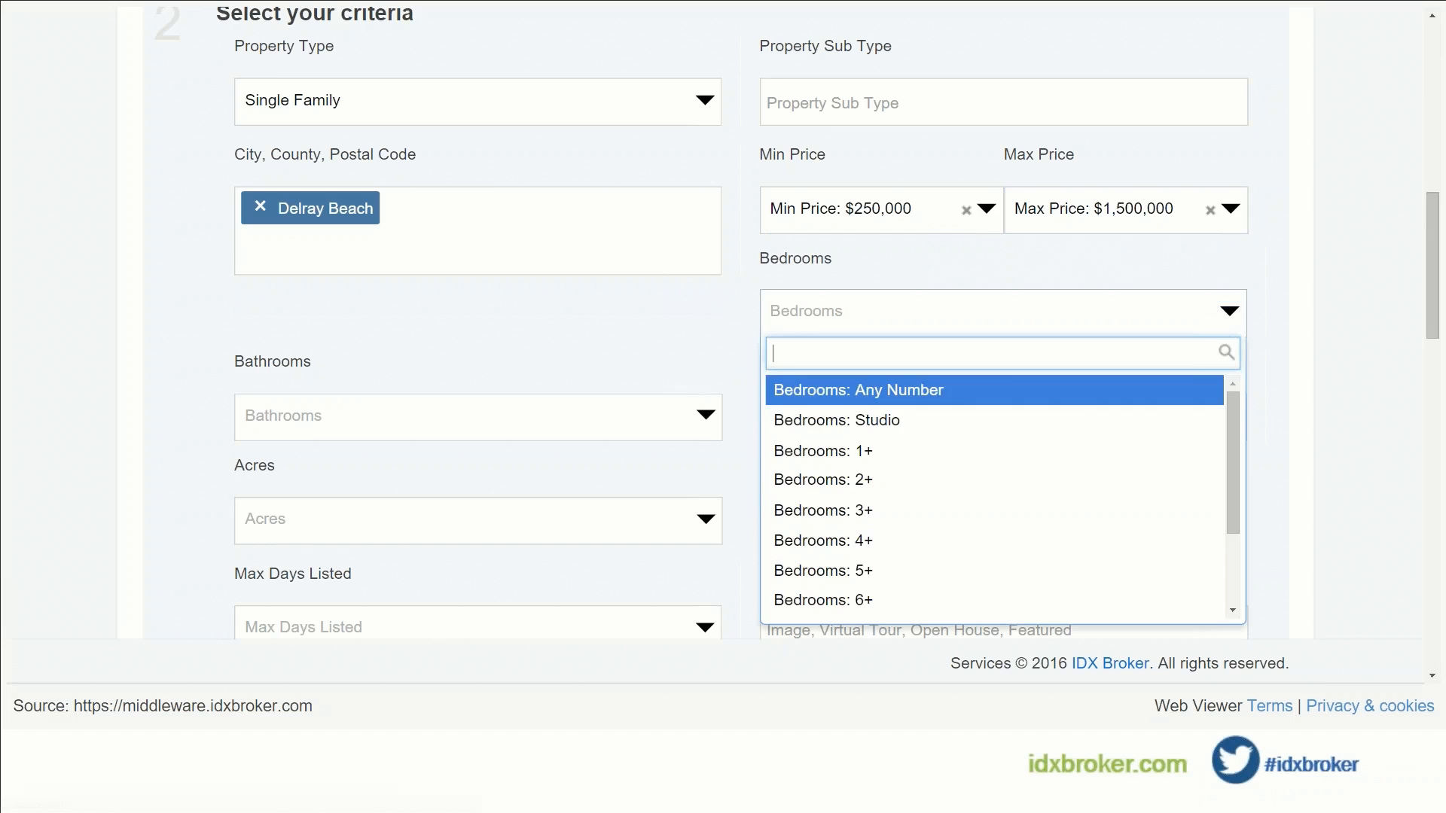
pyautogui.click(813, 484)
pyautogui.click(472, 427)
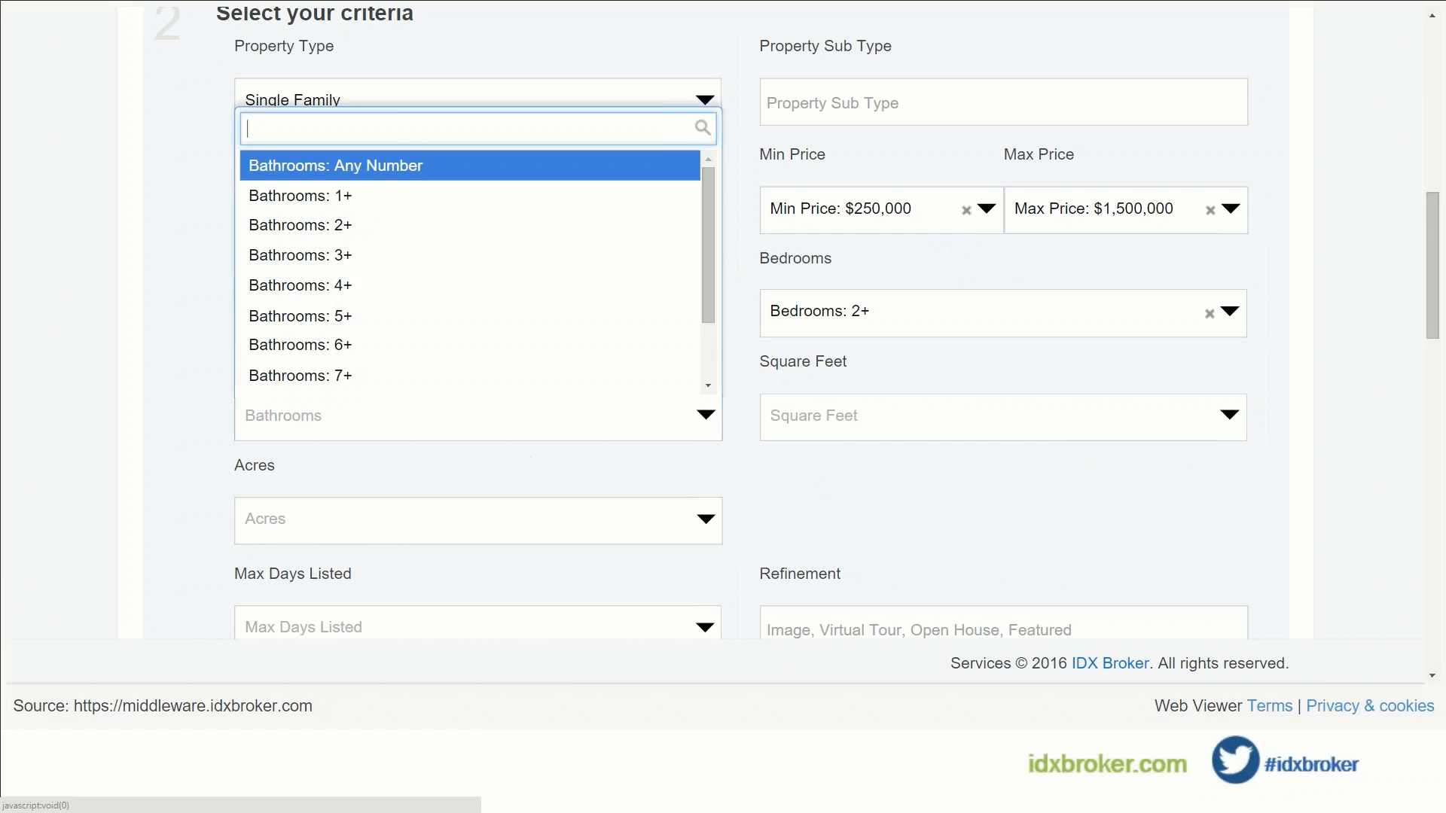
pyautogui.click(413, 220)
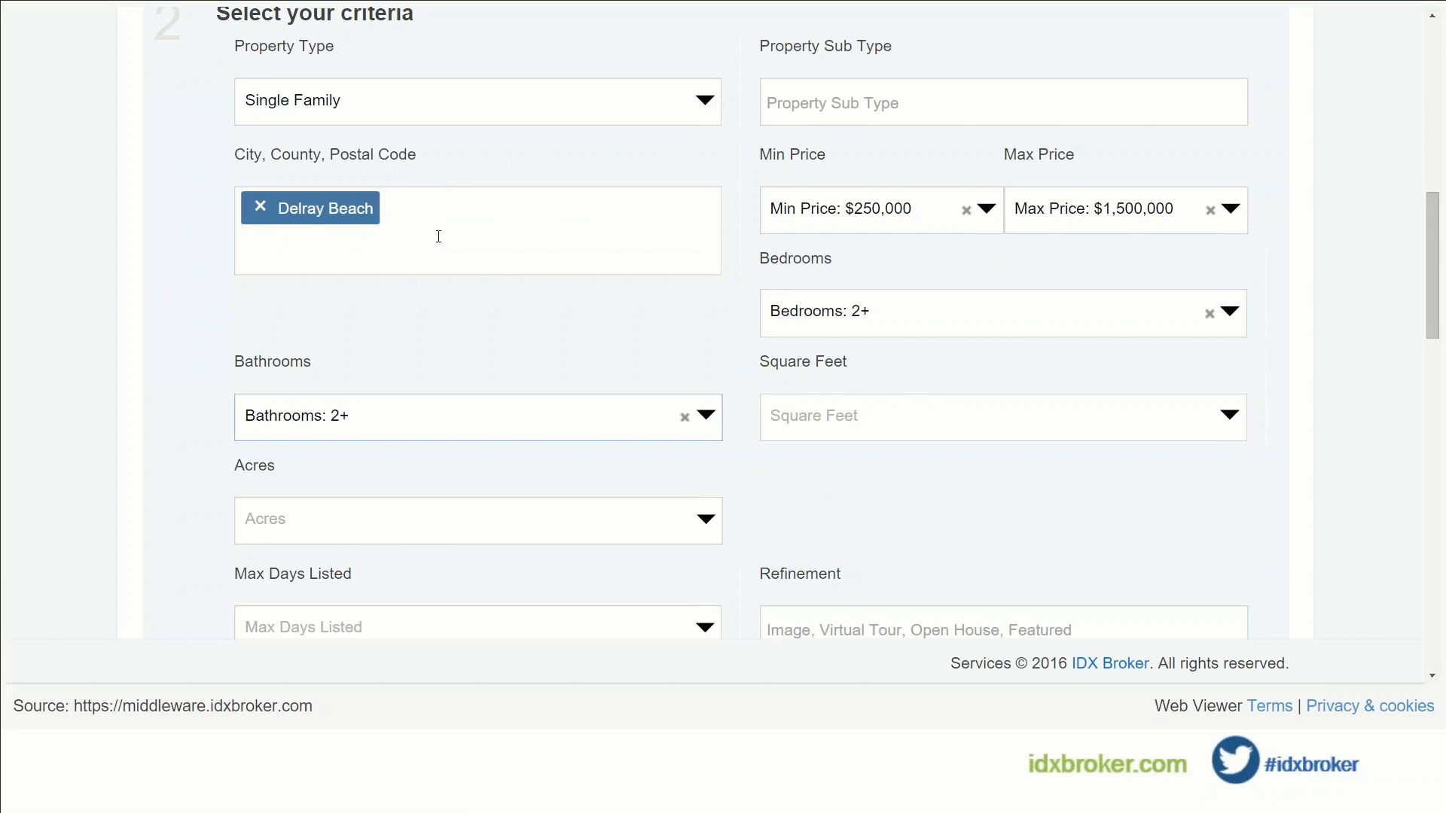
pyautogui.scroll(-5, 767, 482)
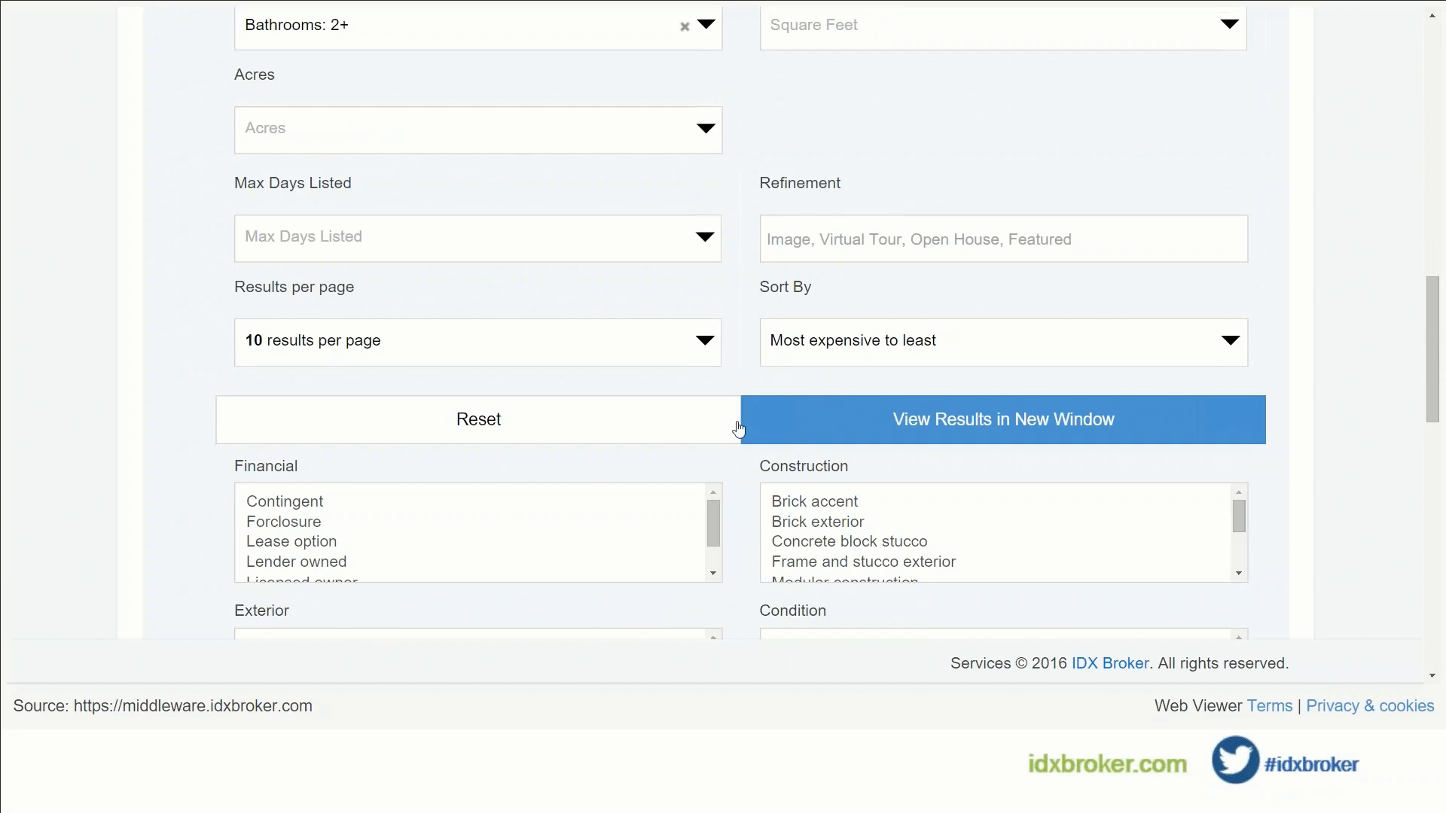
# Step: Require a Dishwasher among the Inclusions criteria
pyautogui.scroll(-1, 738, 428)
pyautogui.scroll(-1, 741, 425)
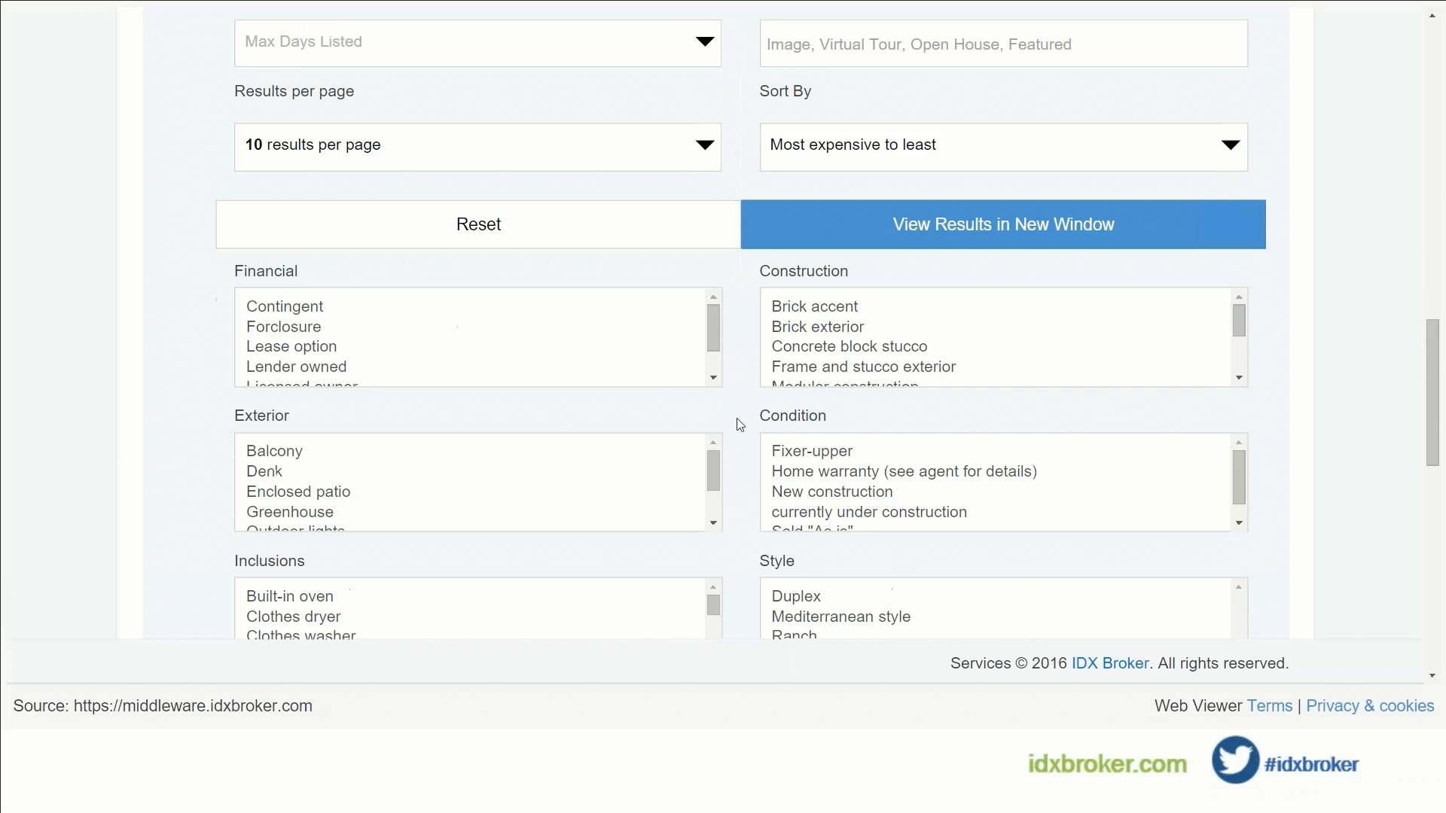
pyautogui.scroll(-1, 743, 413)
pyautogui.scroll(-1, 546, 397)
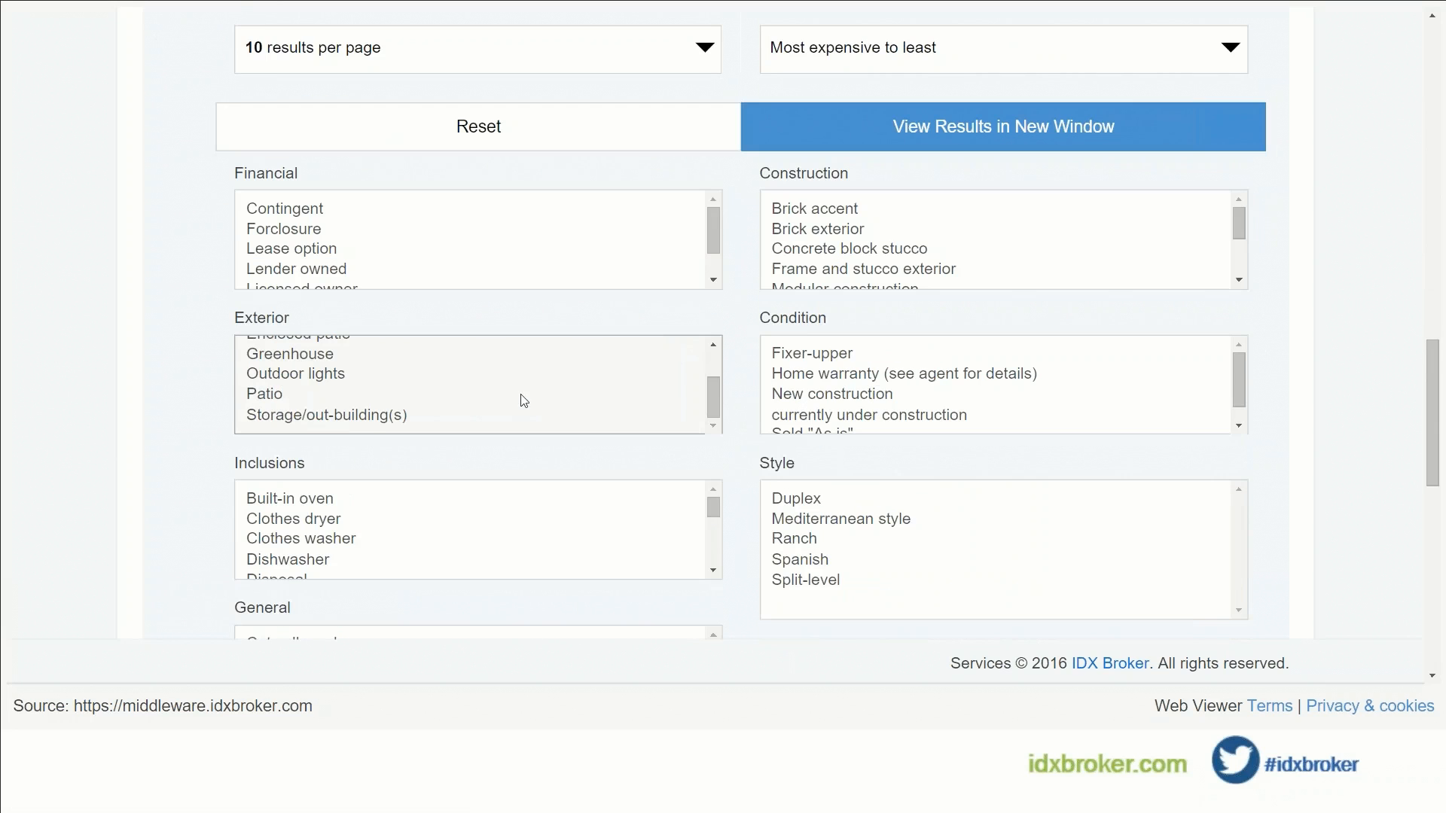
pyautogui.scroll(-1, 862, 367)
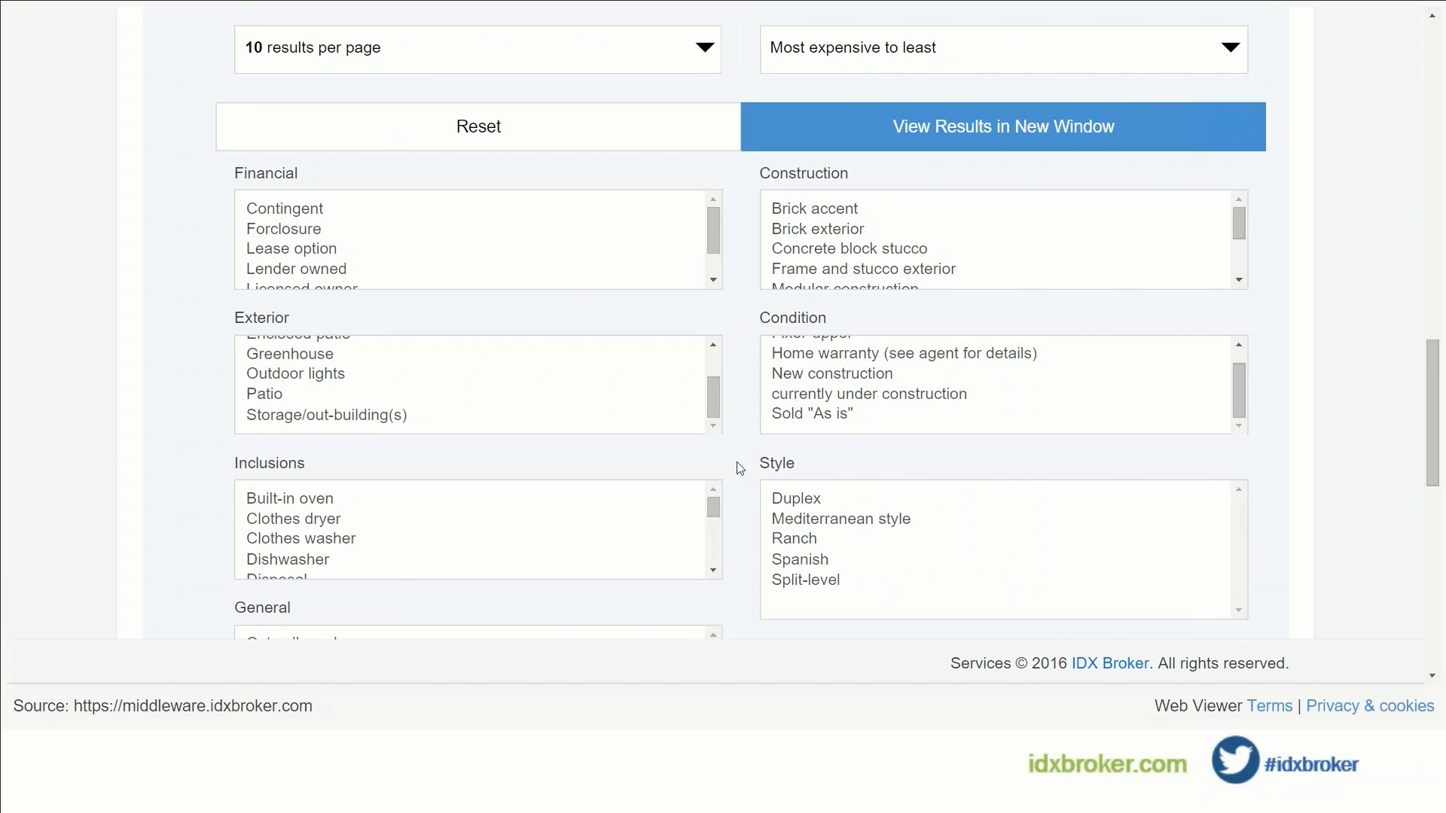
pyautogui.scroll(-1, 687, 462)
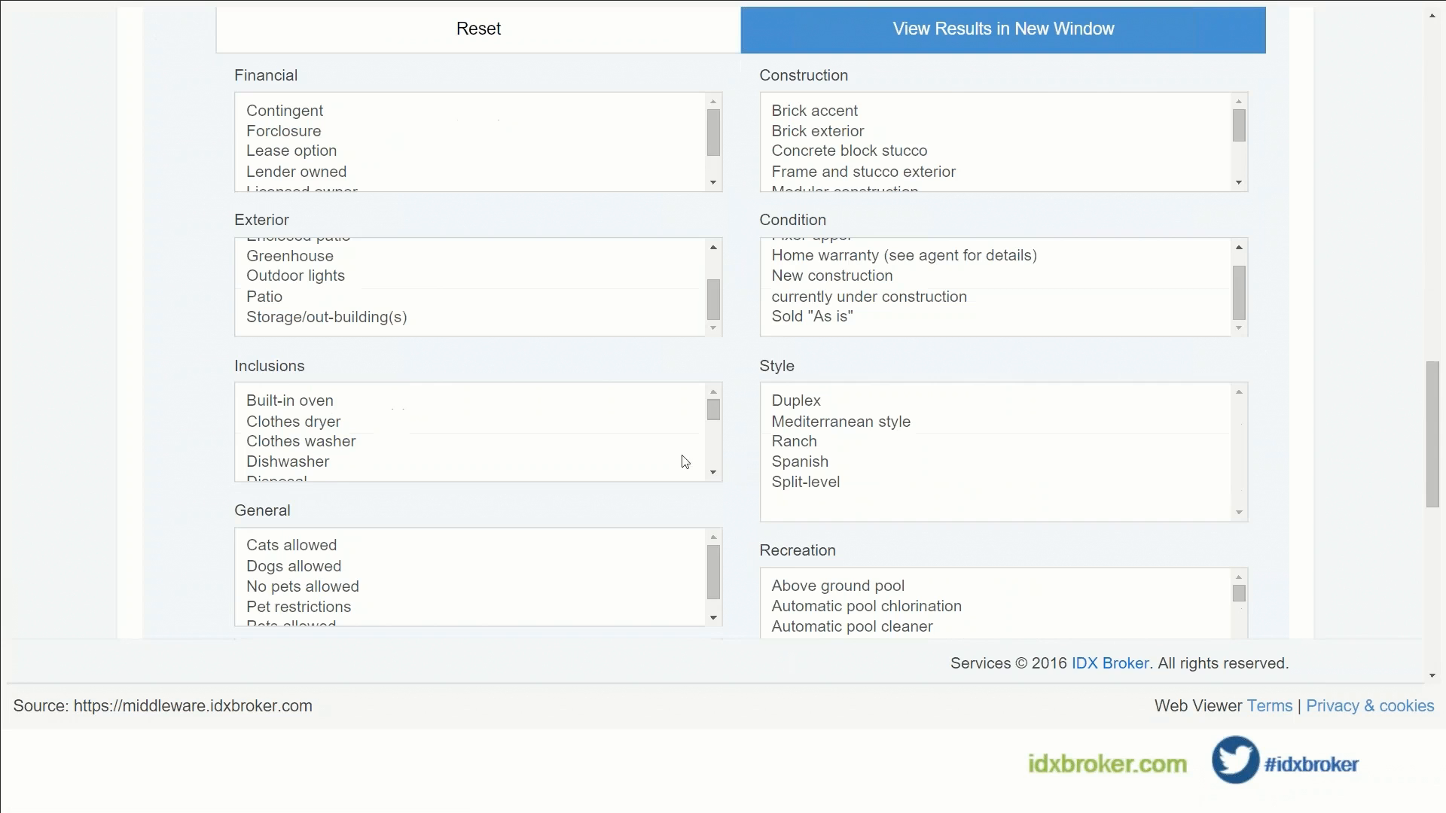
pyautogui.click(314, 463)
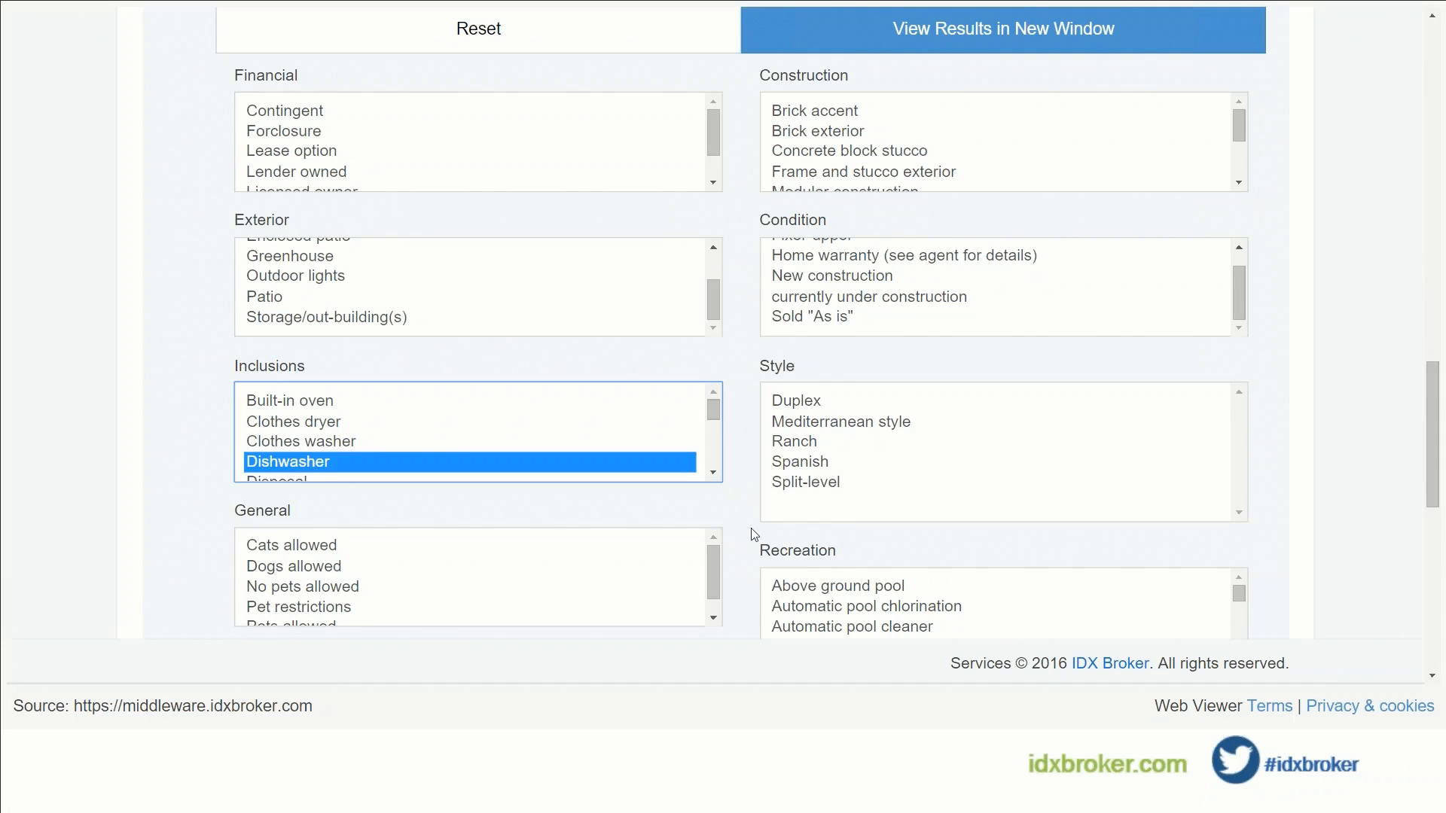
# Step: Require a Gated community and proceed to the naming step
pyautogui.scroll(-1, 754, 535)
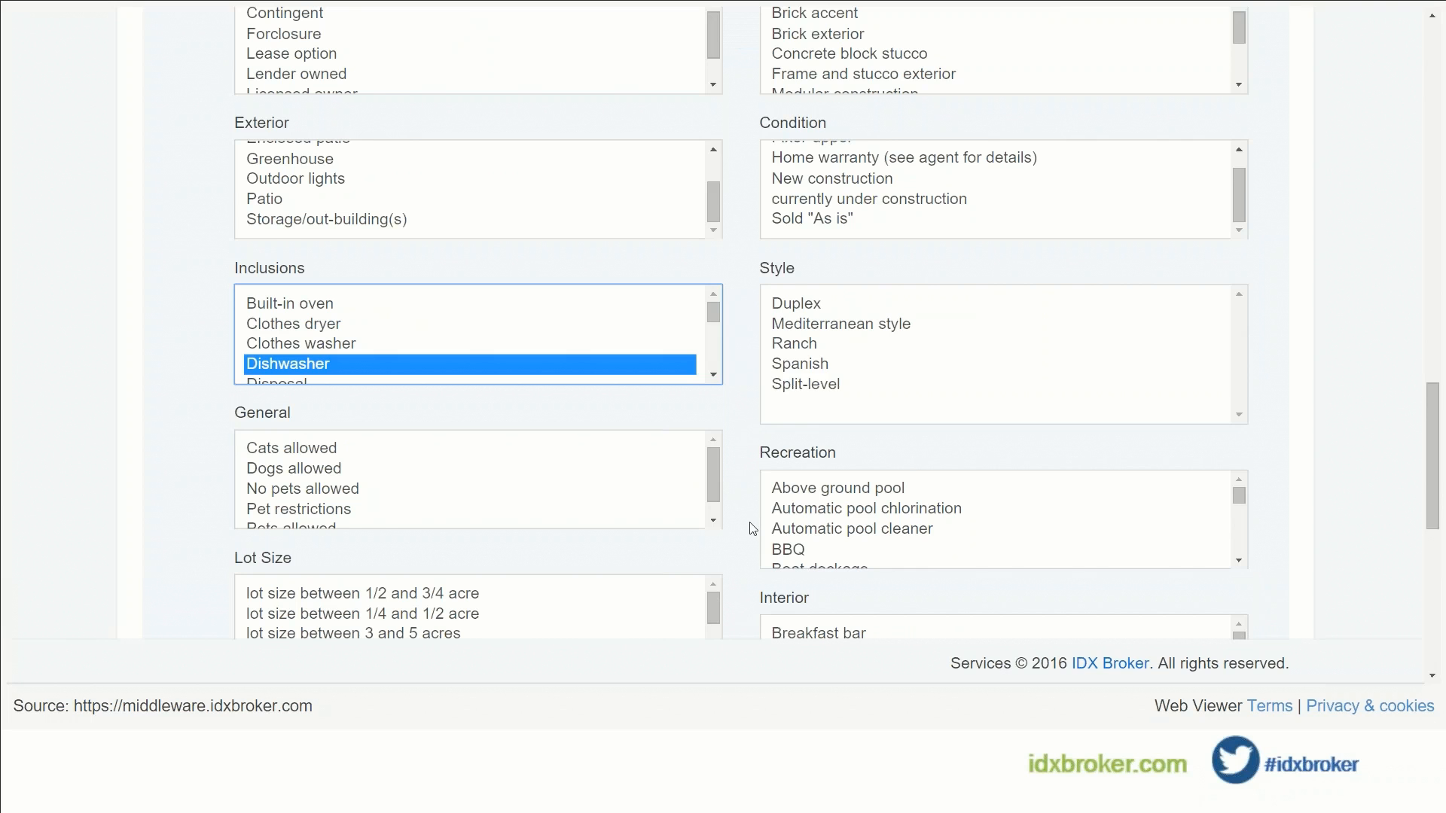
pyautogui.scroll(-3, 753, 529)
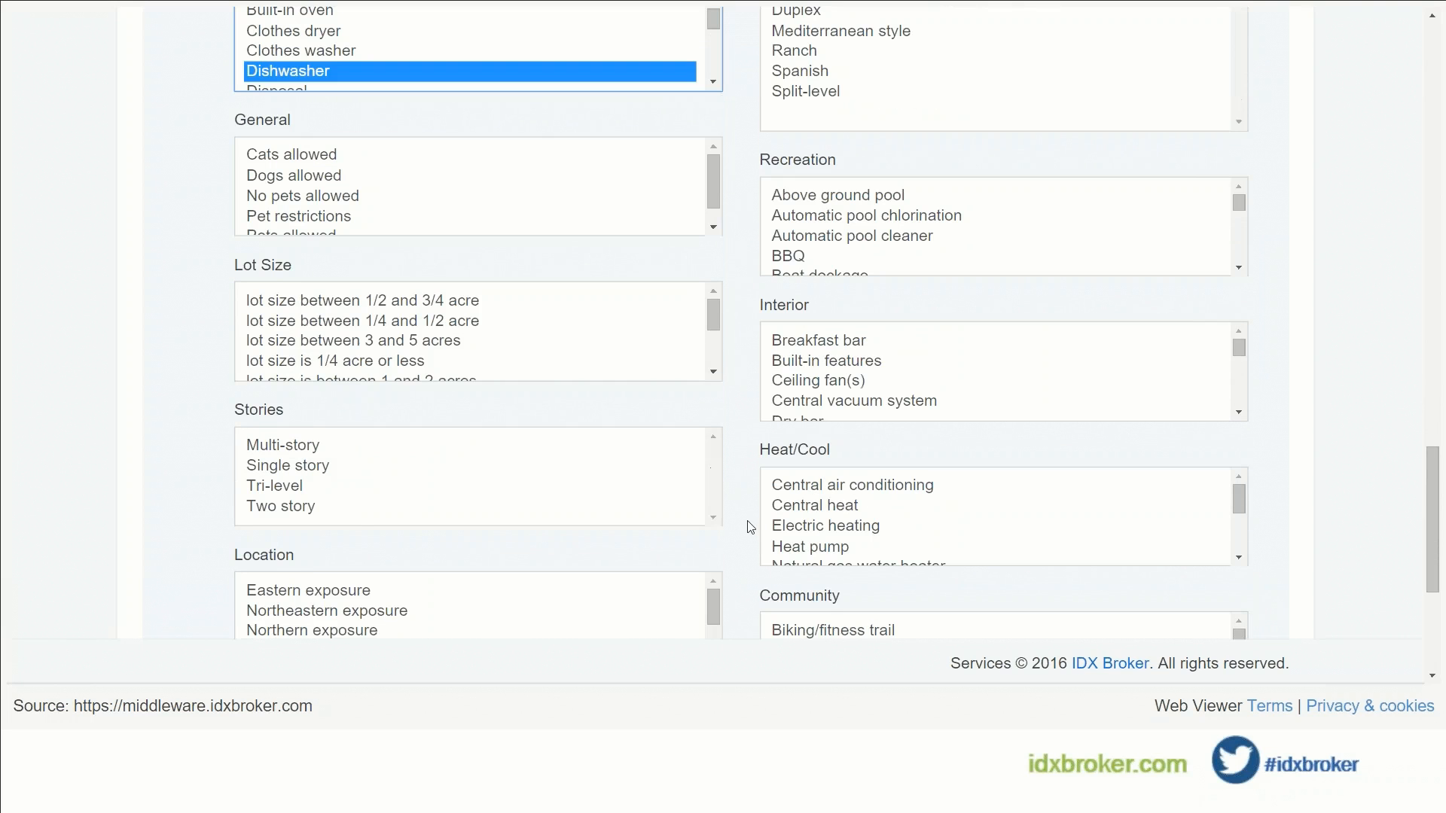
pyautogui.scroll(-1, 751, 527)
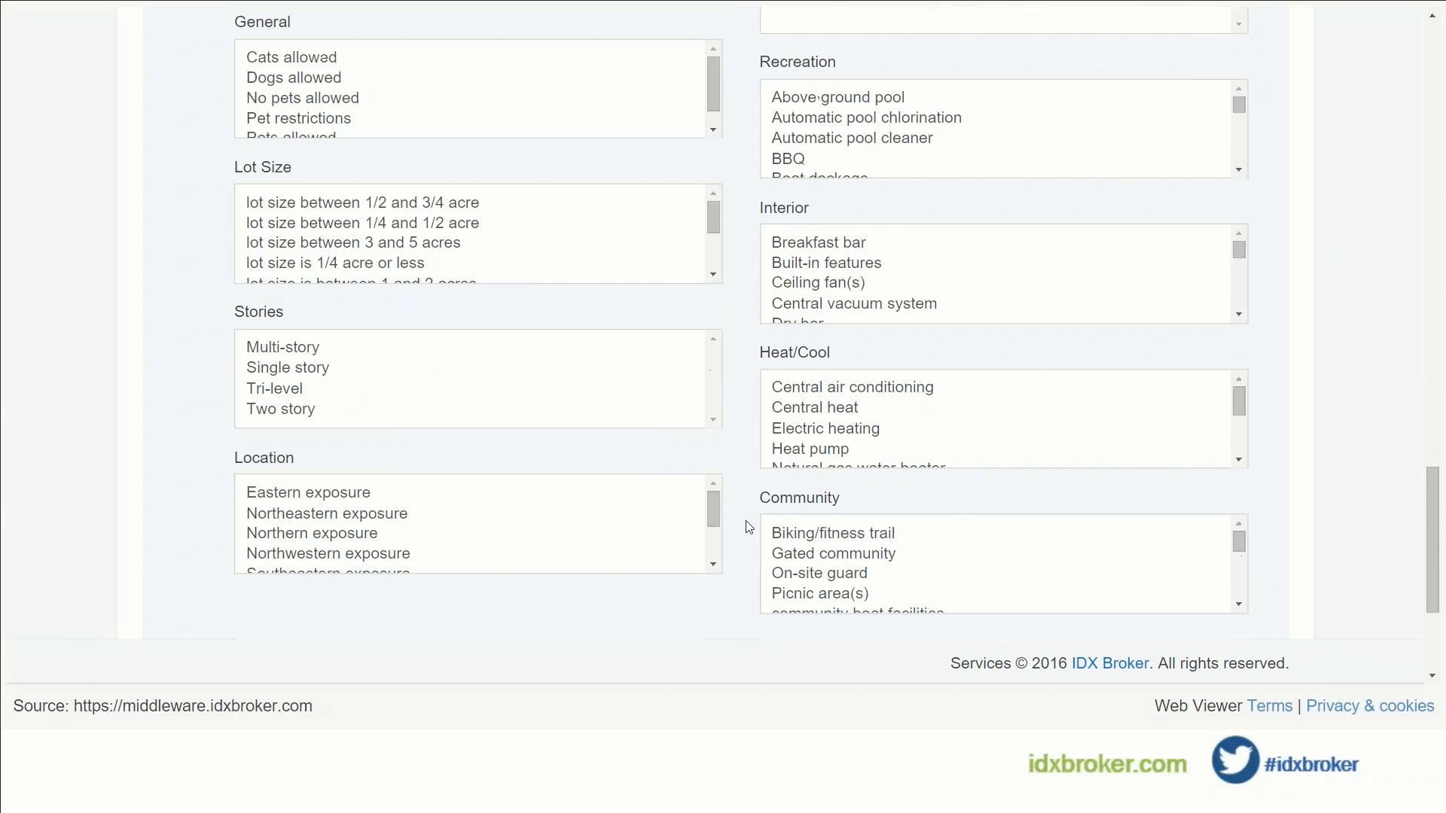
pyautogui.click(783, 553)
pyautogui.scroll(-2, 749, 550)
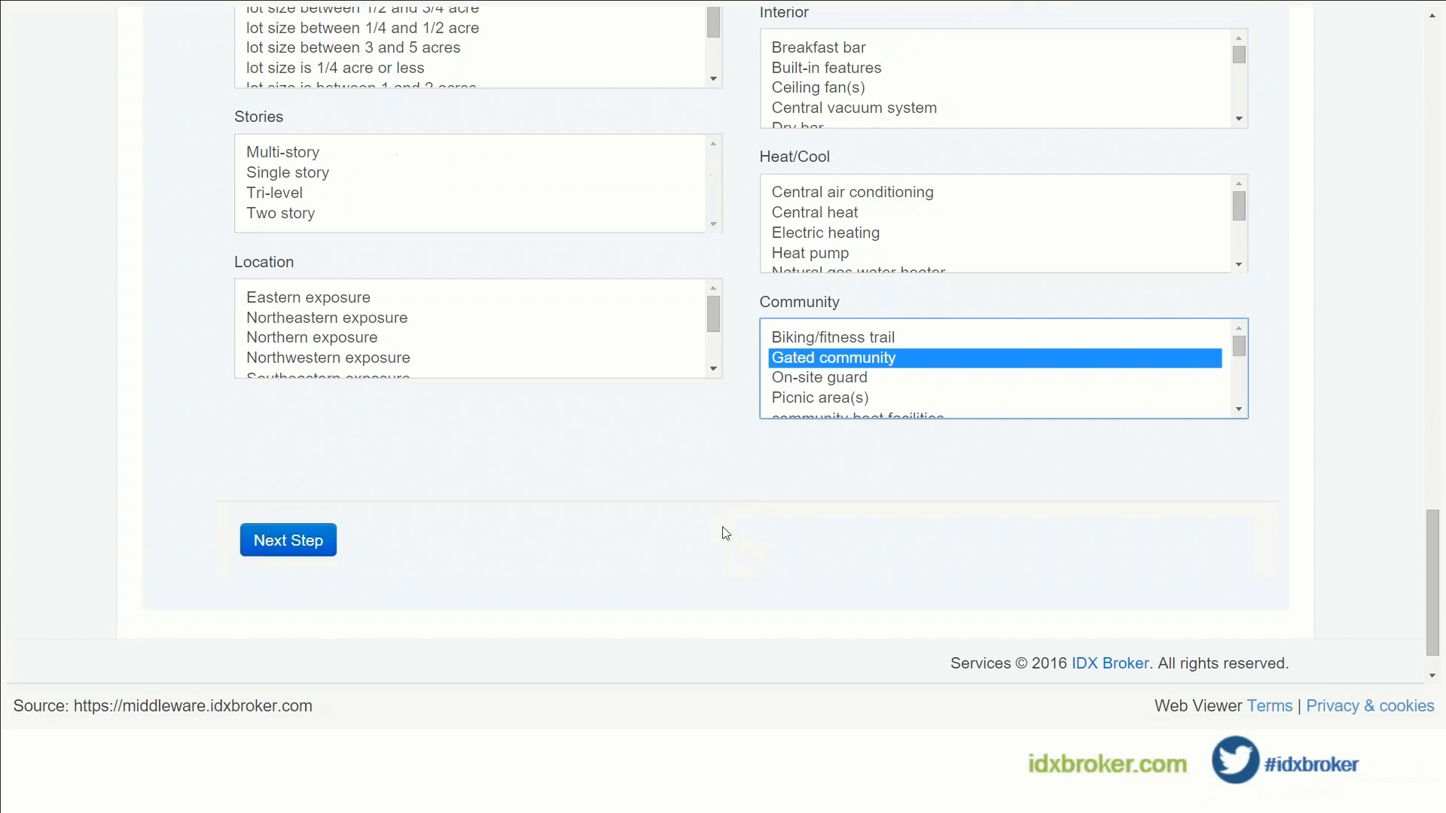
pyautogui.click(312, 552)
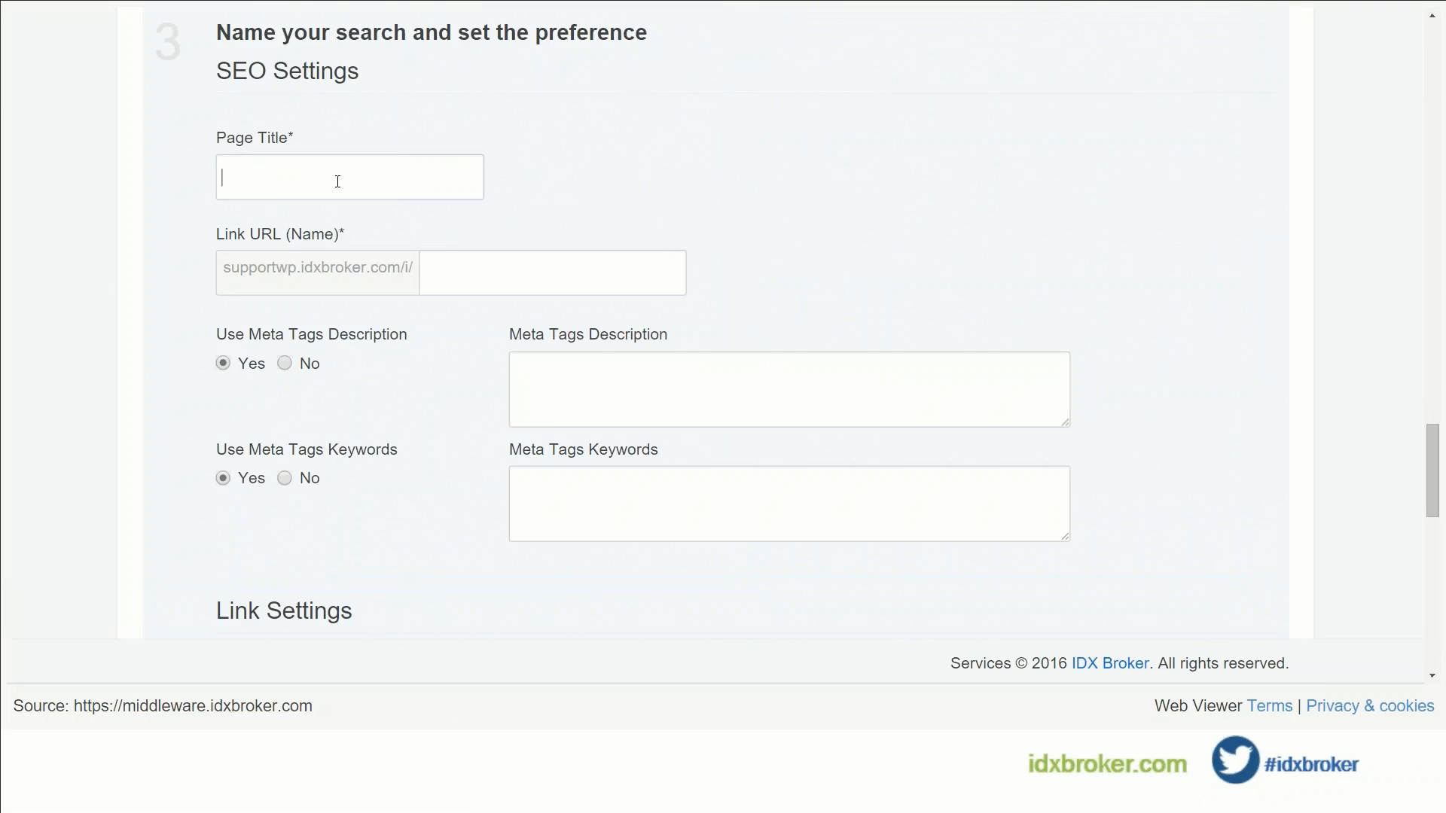
# Step: Title the saved link 'Del Ray Gated' and save it to the Saved Links list
pyautogui.click(337, 181)
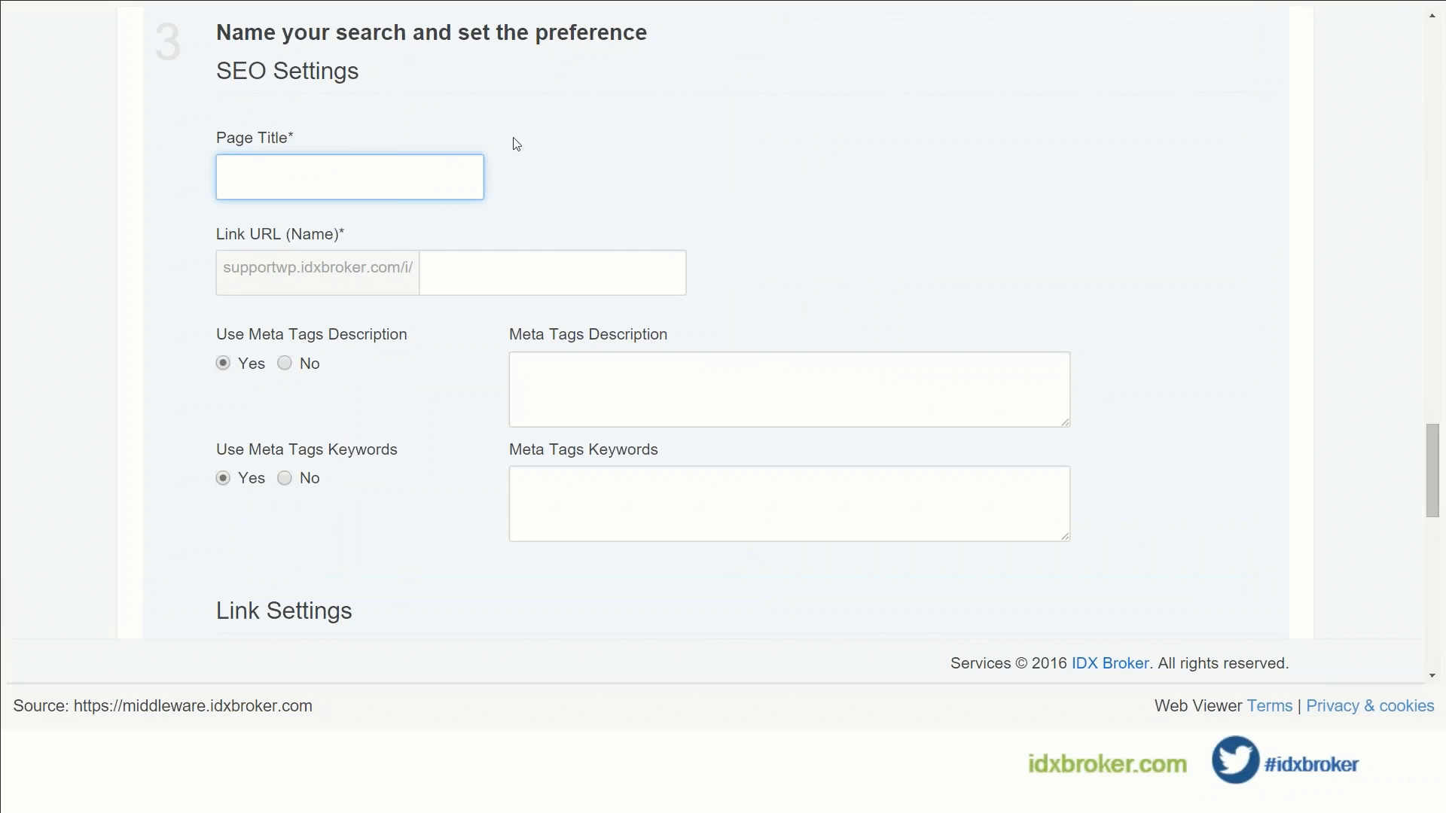
pyautogui.write('Del Ray Gated')
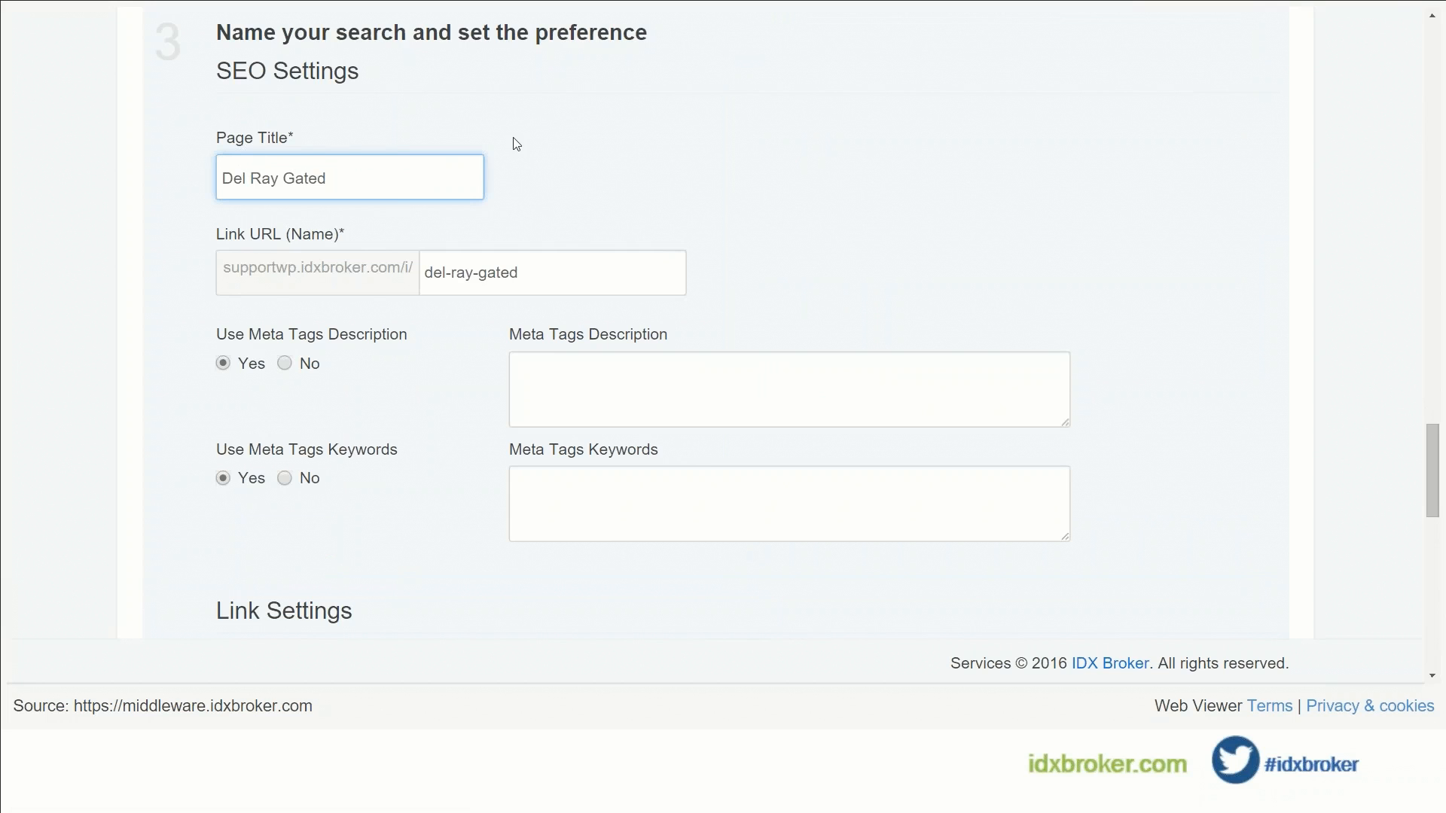
pyautogui.scroll(-1, 431, 377)
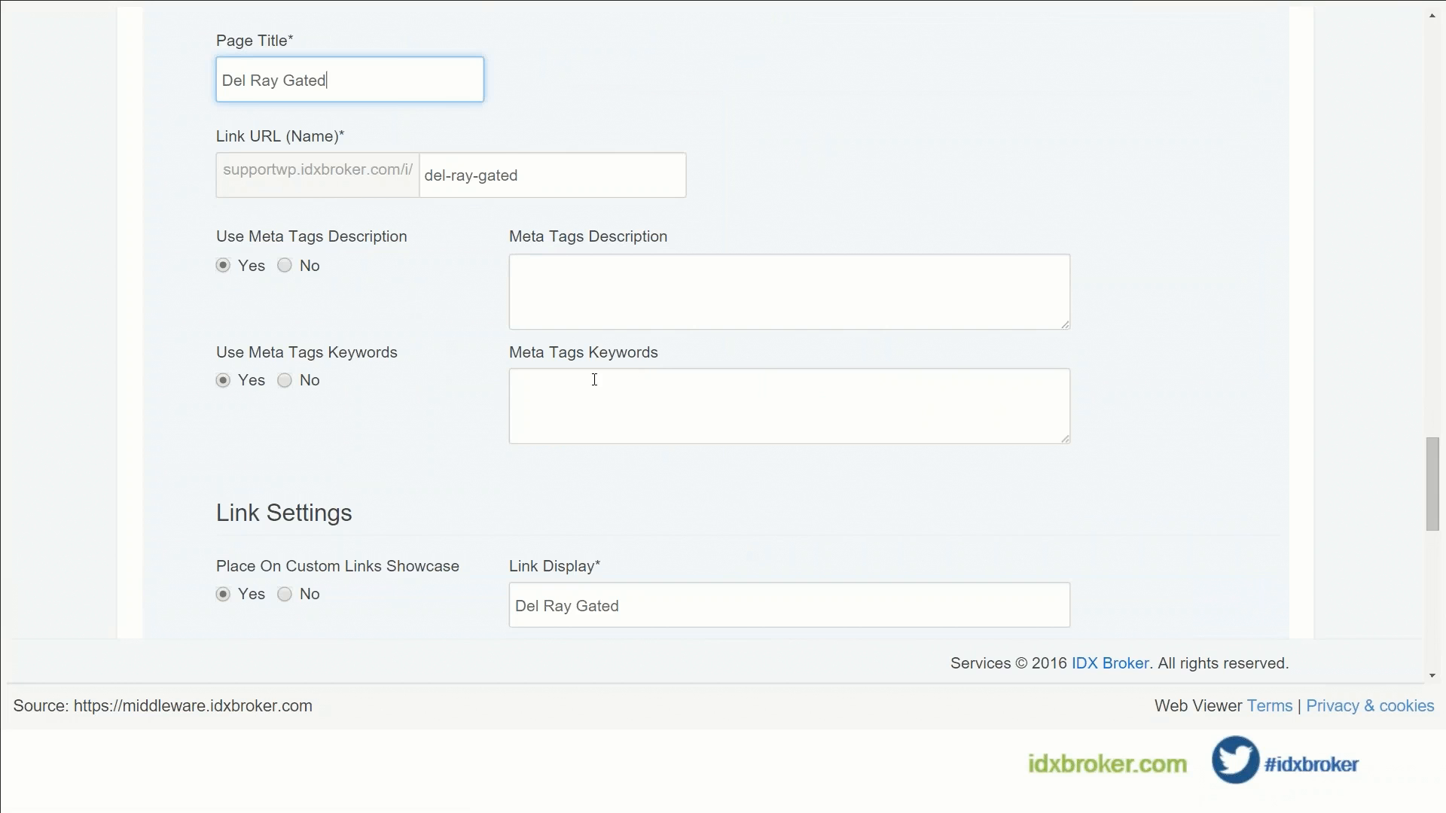
pyautogui.scroll(-1, 447, 399)
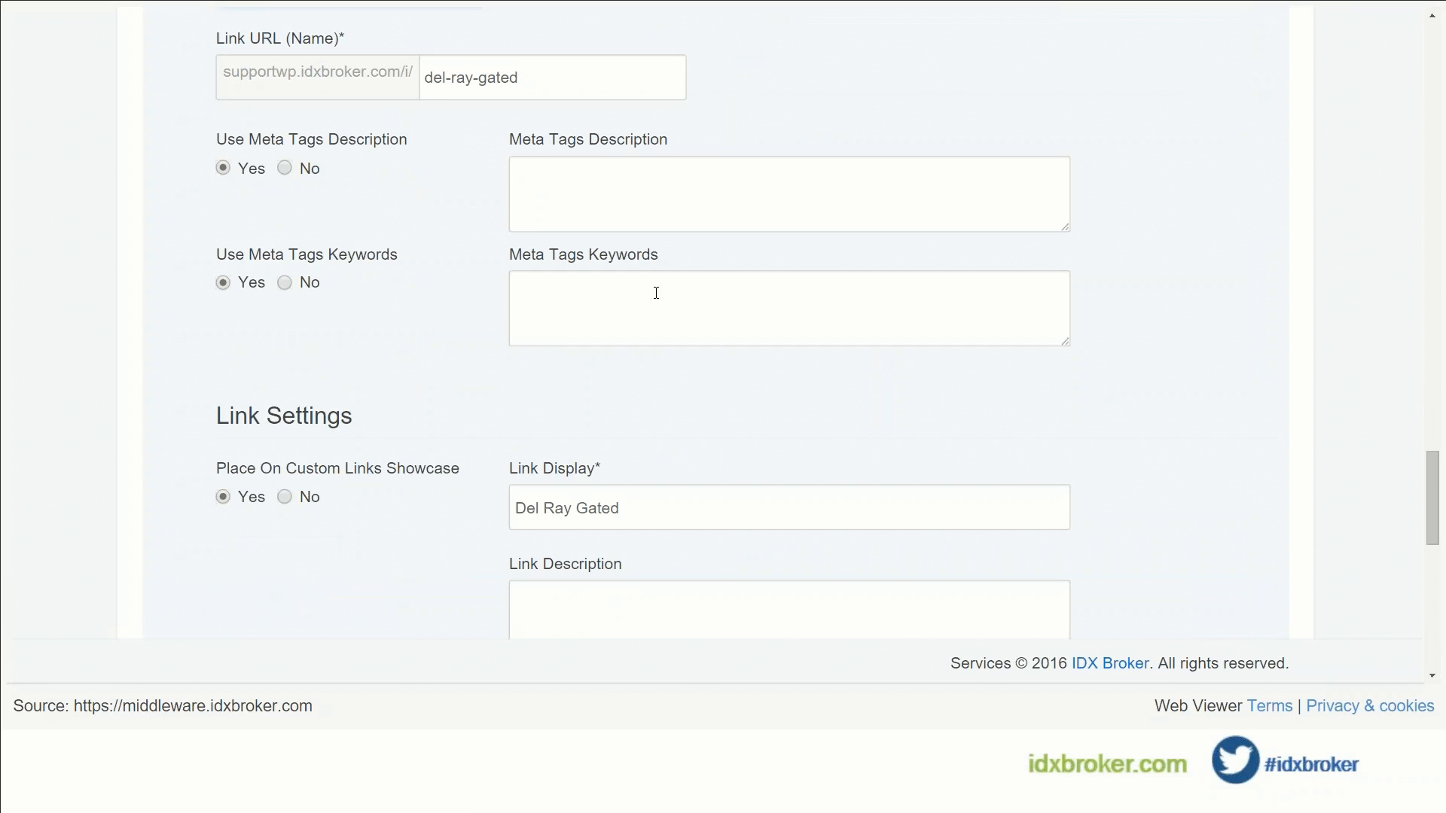
pyautogui.scroll(-4, 404, 369)
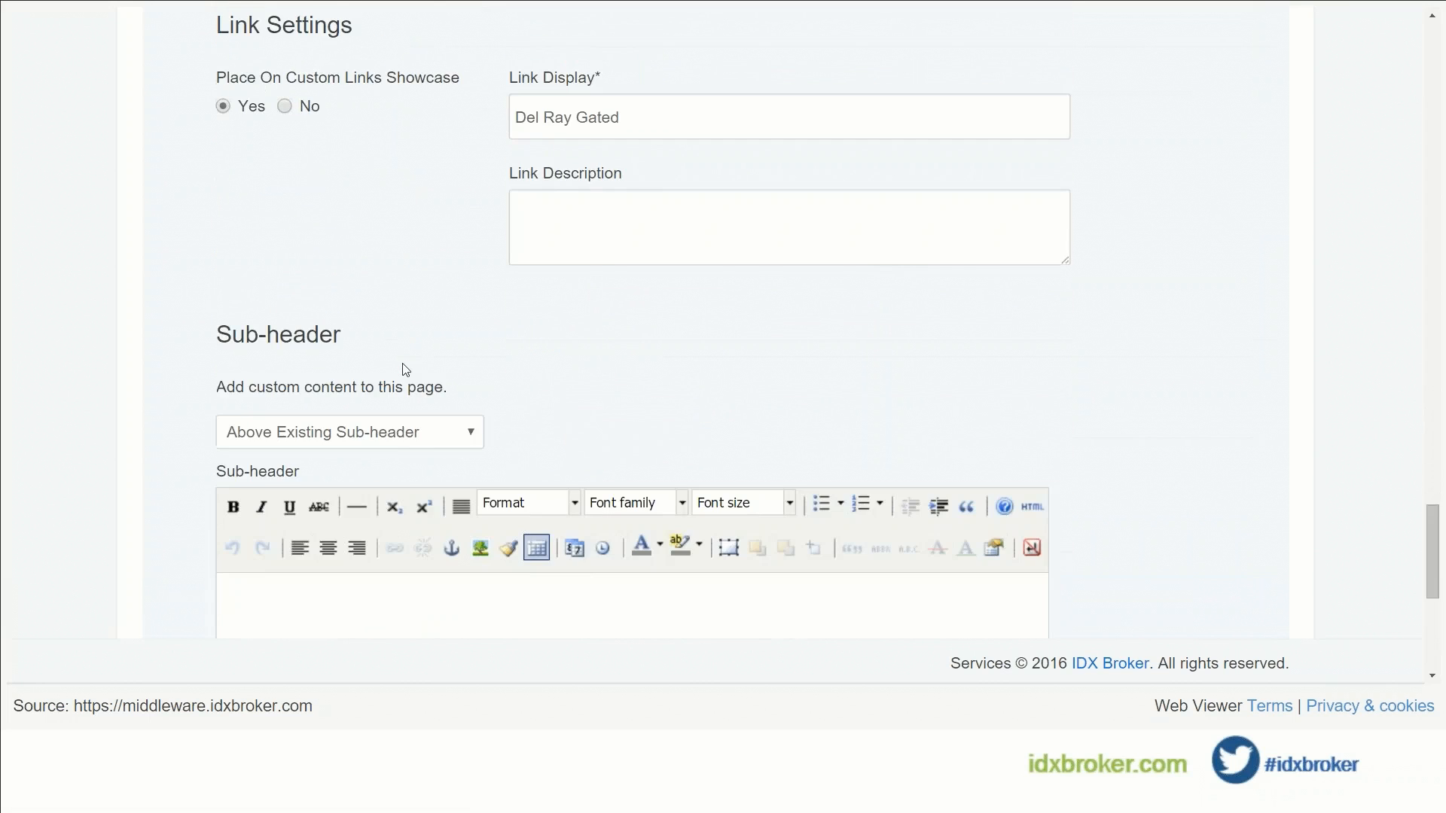
pyautogui.scroll(-2, 405, 369)
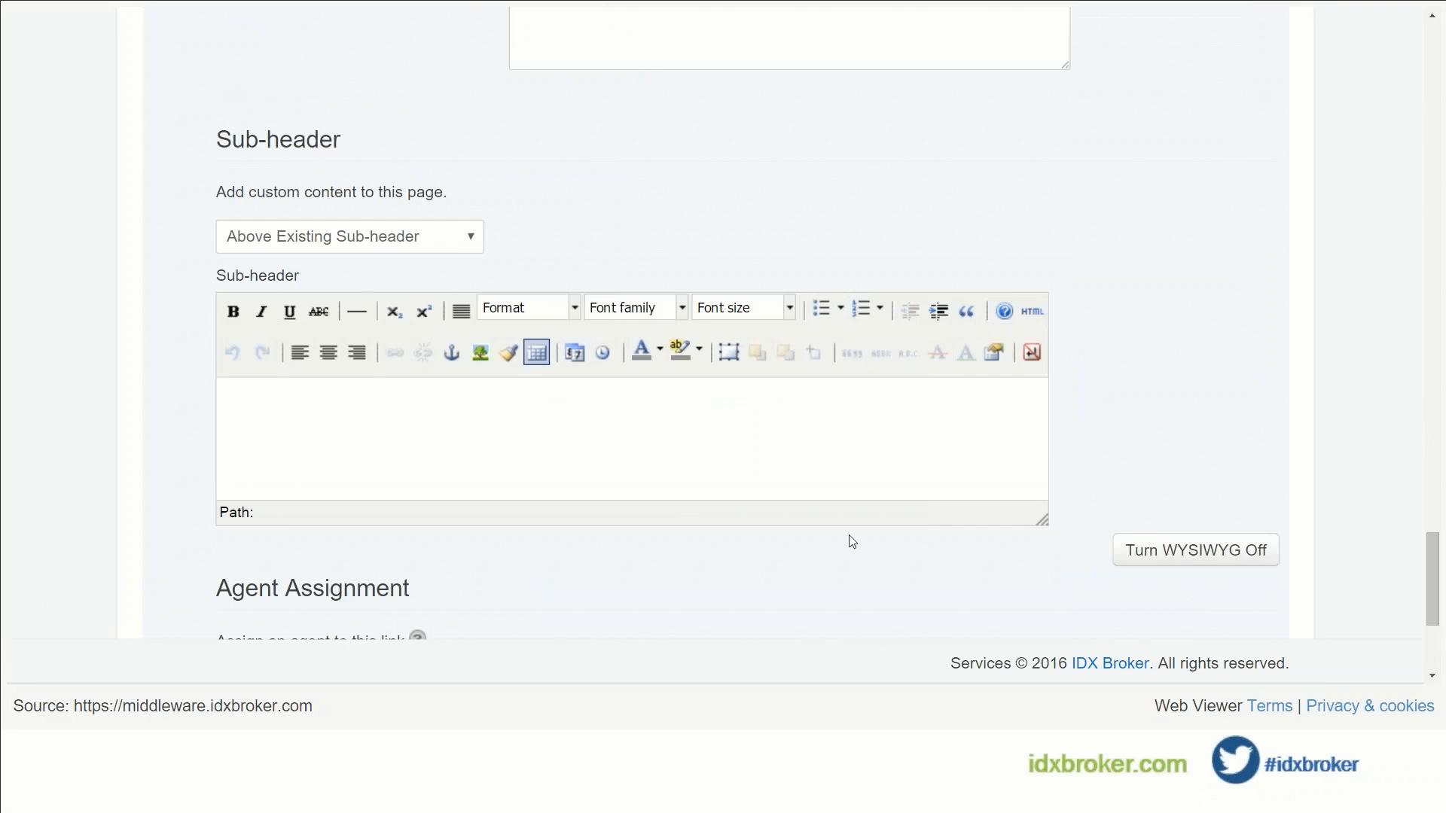
pyautogui.scroll(-3, 151, 368)
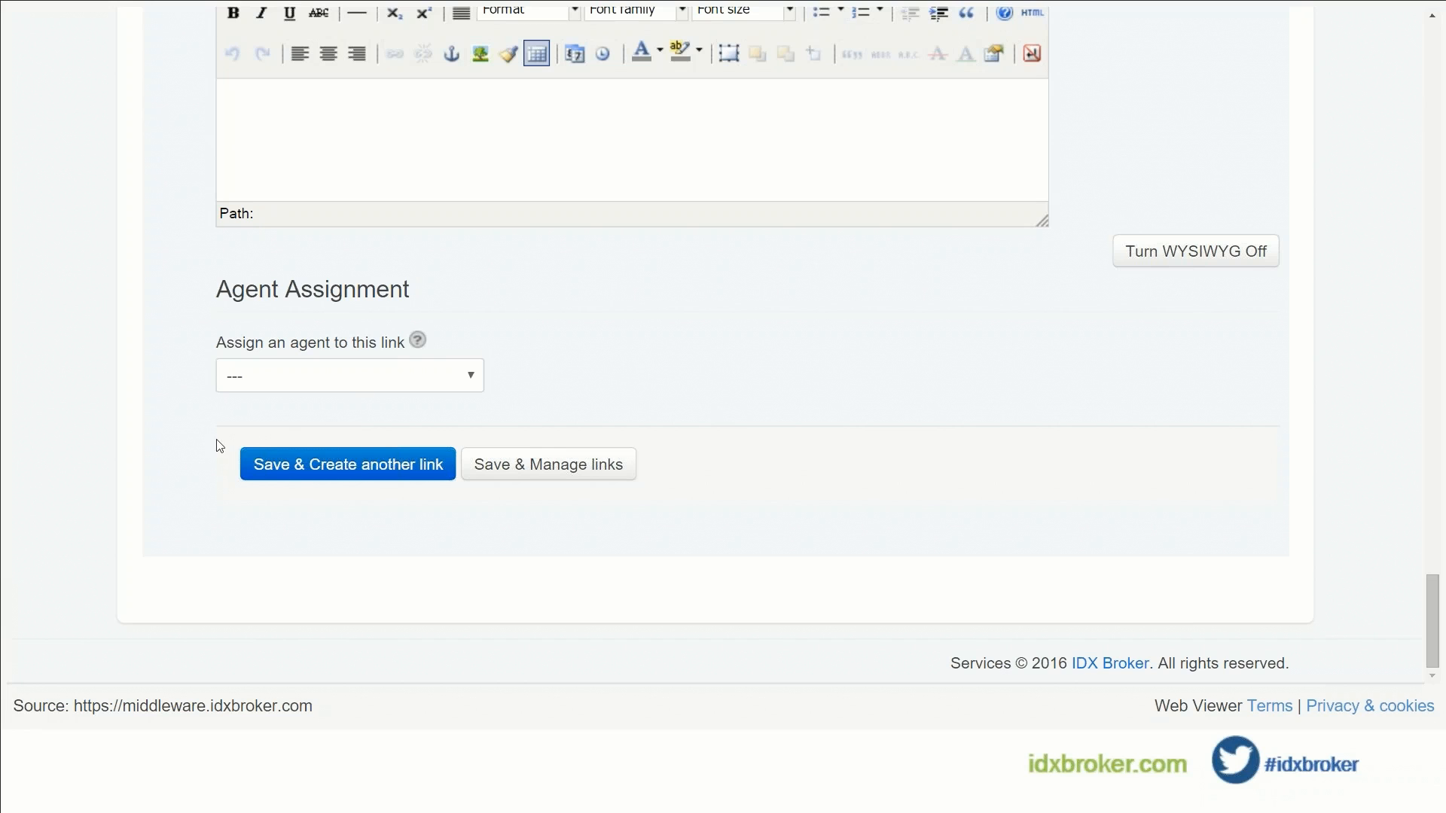
pyautogui.click(544, 479)
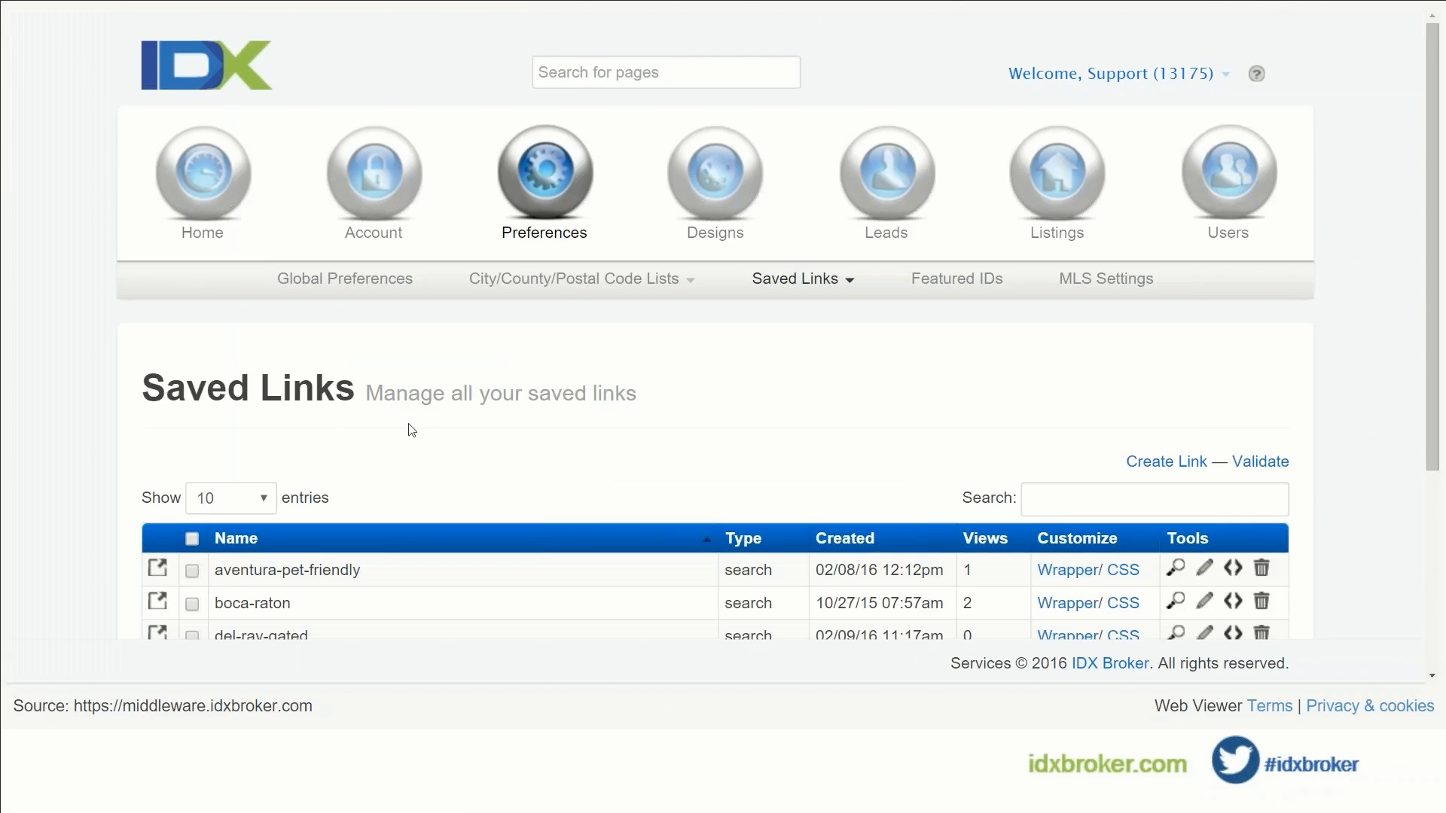
# Step: Preview the del-ray-gated search results page, then close the preview tab
pyautogui.scroll(-3, 411, 452)
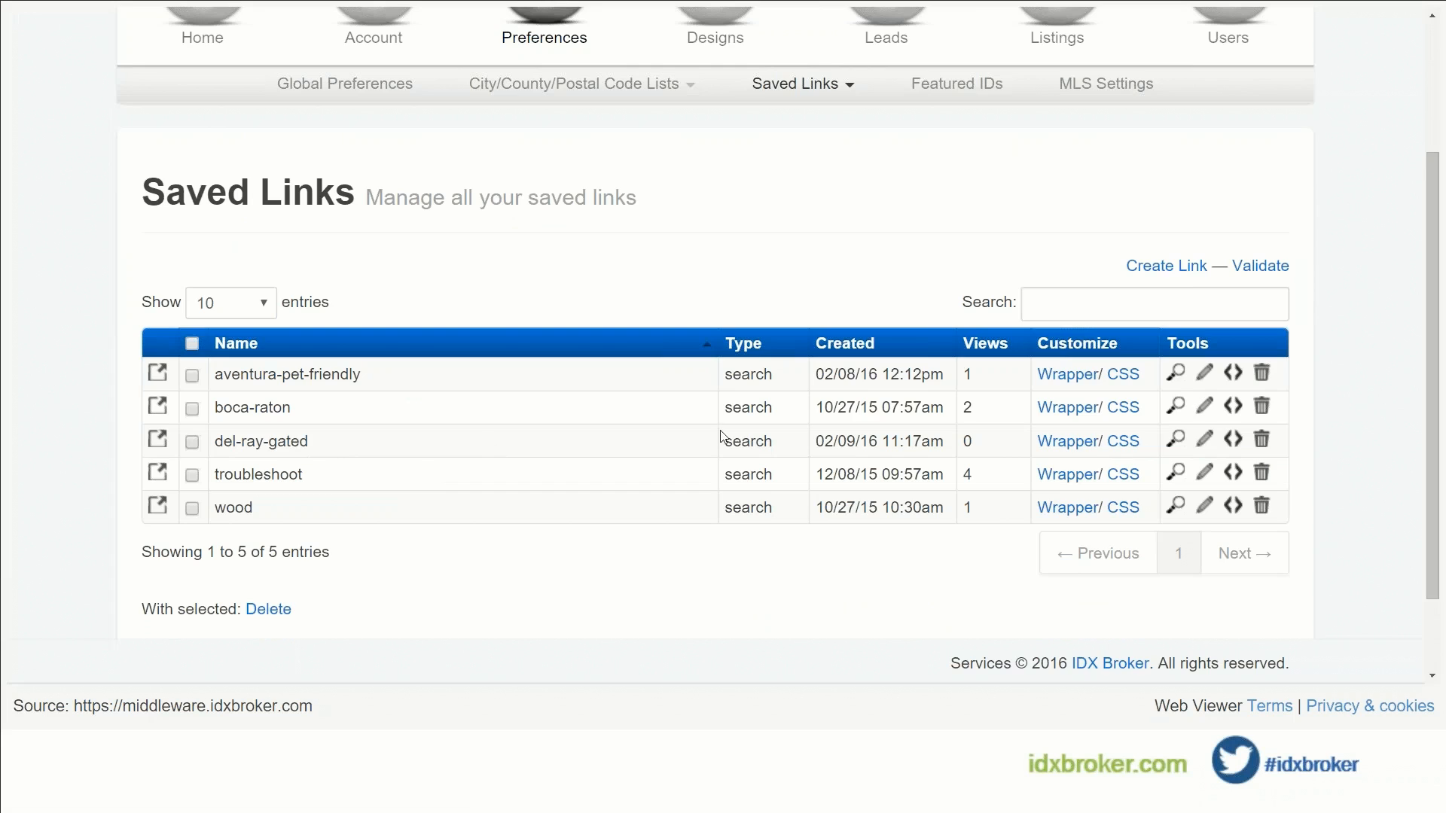
pyautogui.click(1175, 441)
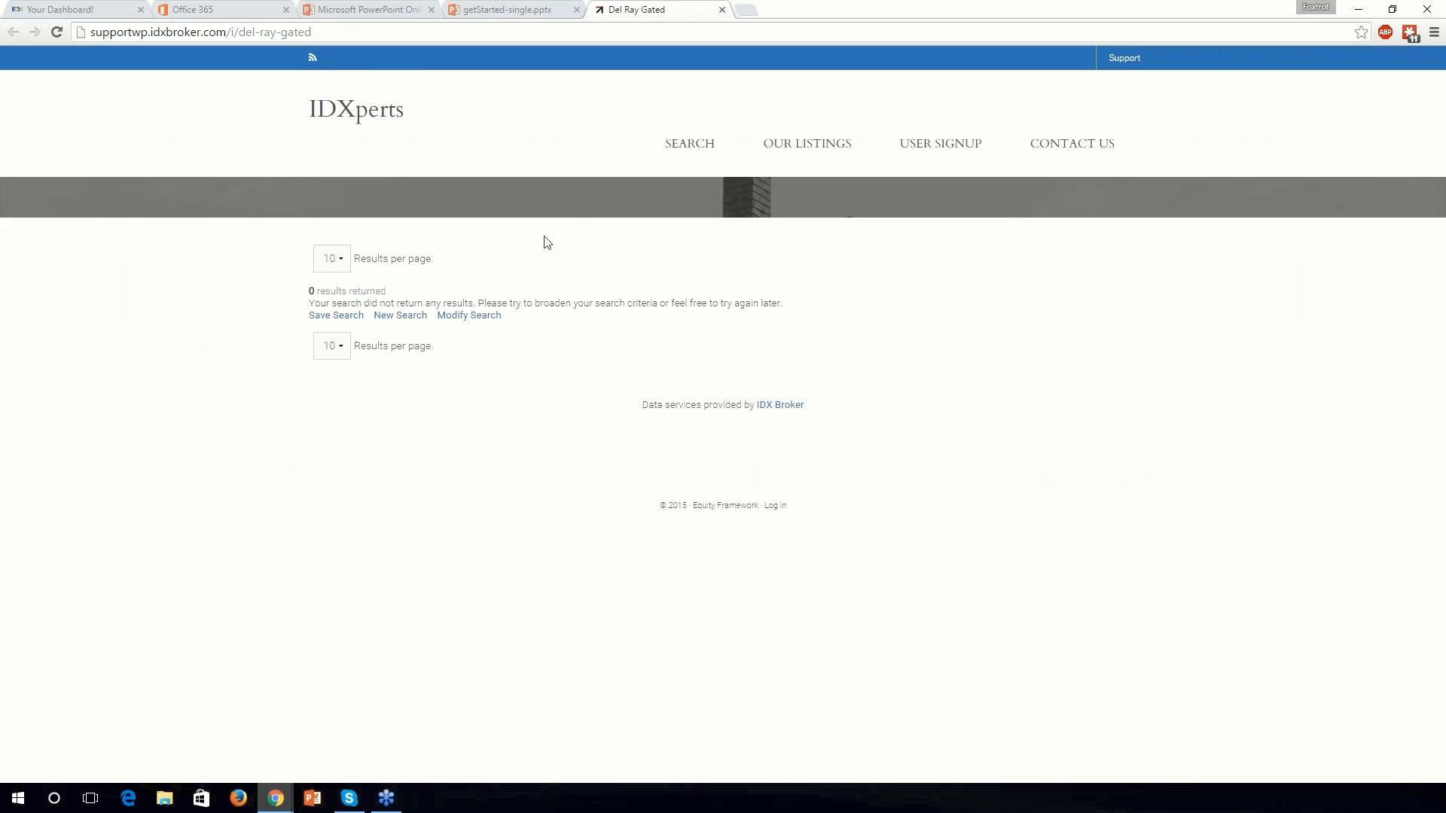
pyautogui.click(525, 8)
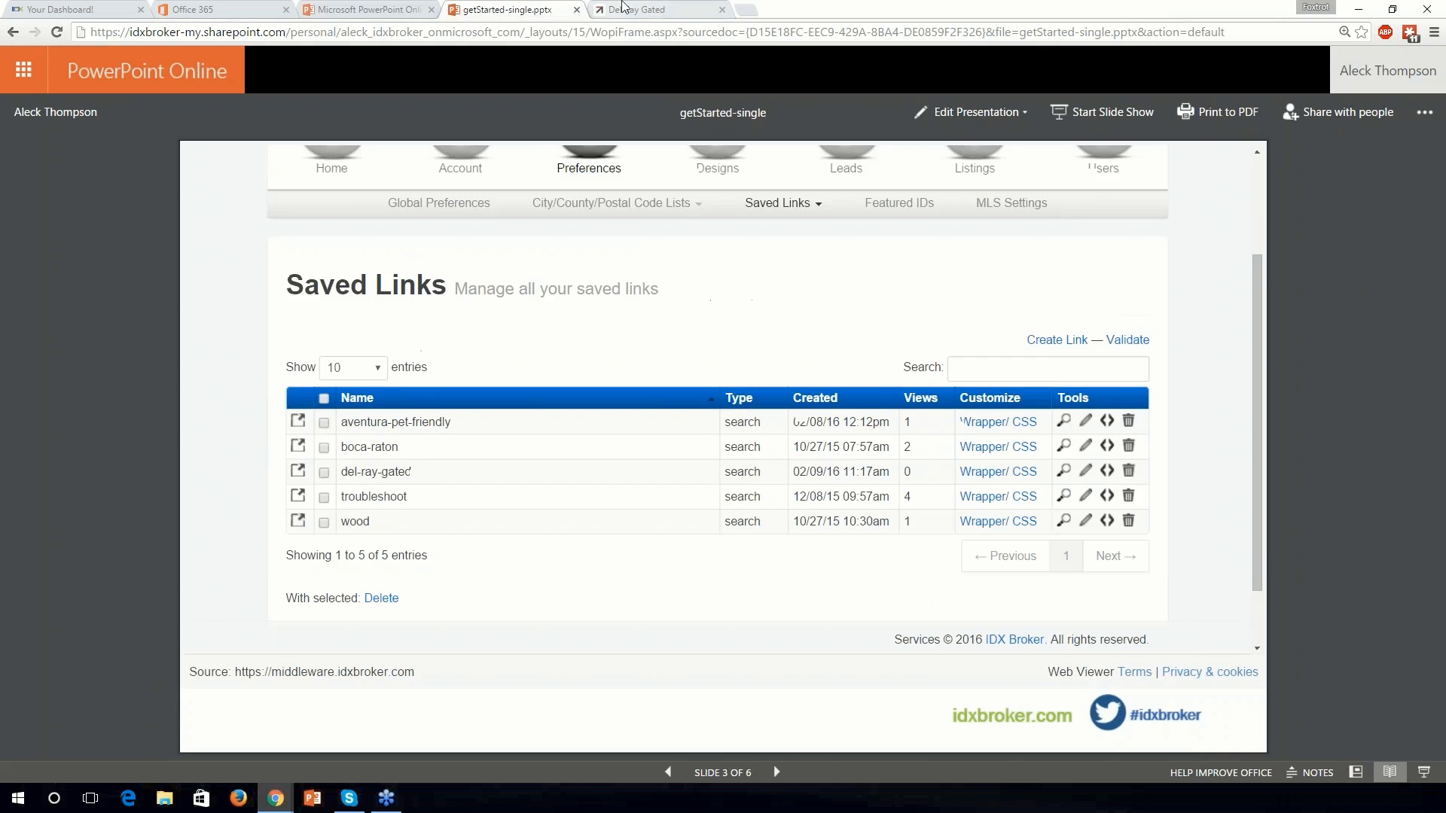
pyautogui.click(625, 7)
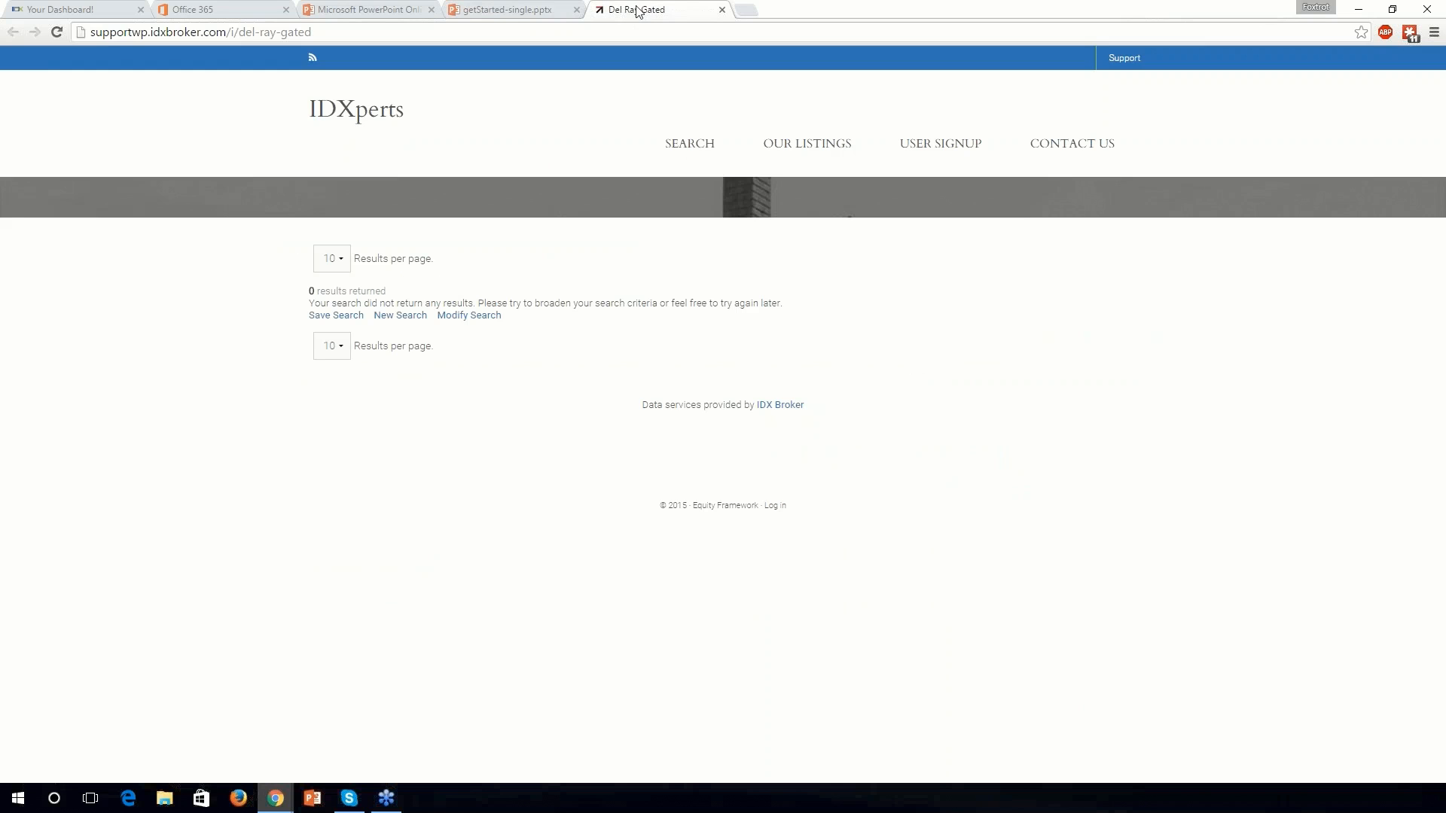
pyautogui.hotkey('ctrl', 'w')
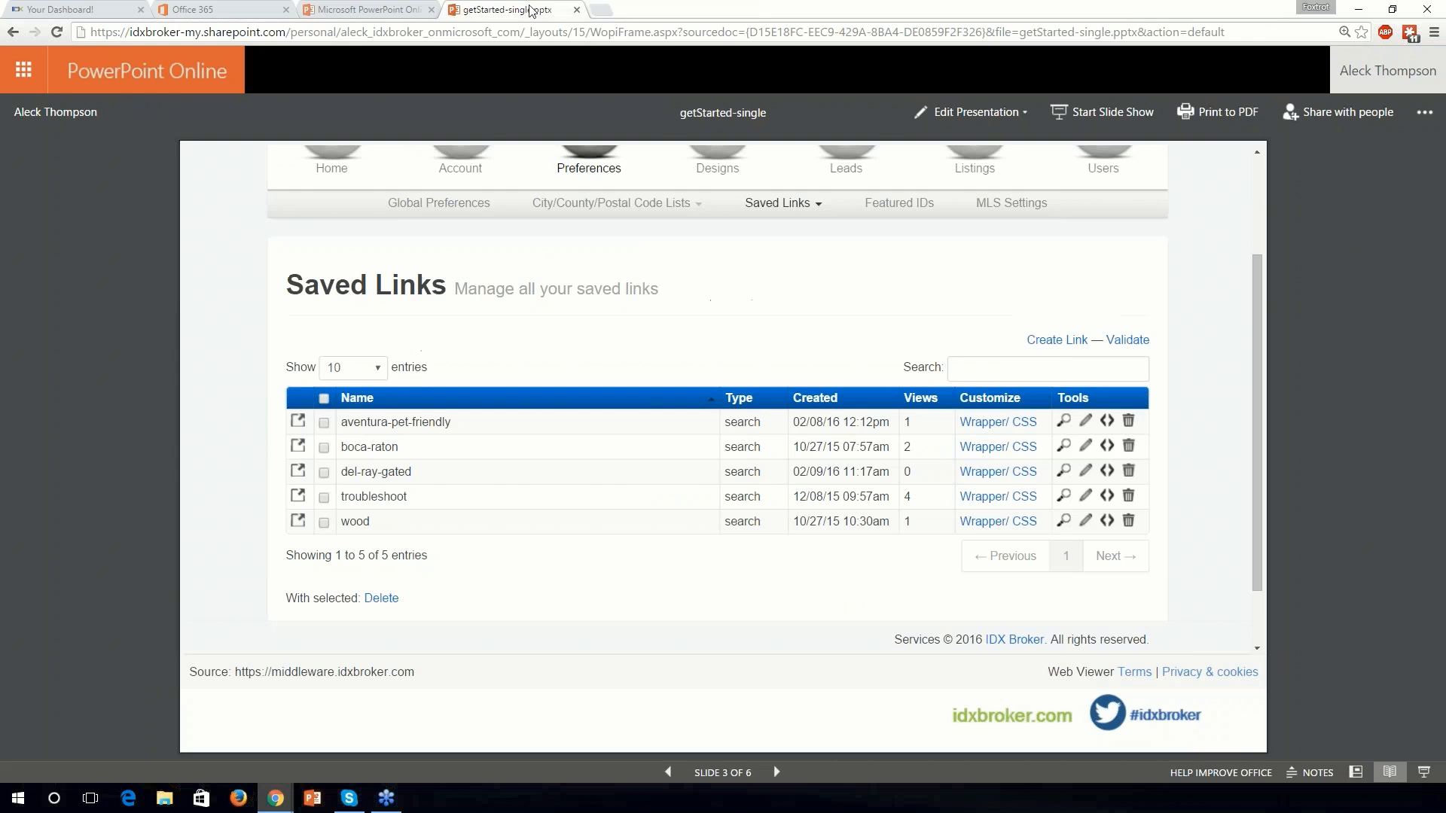
pyautogui.click(1424, 773)
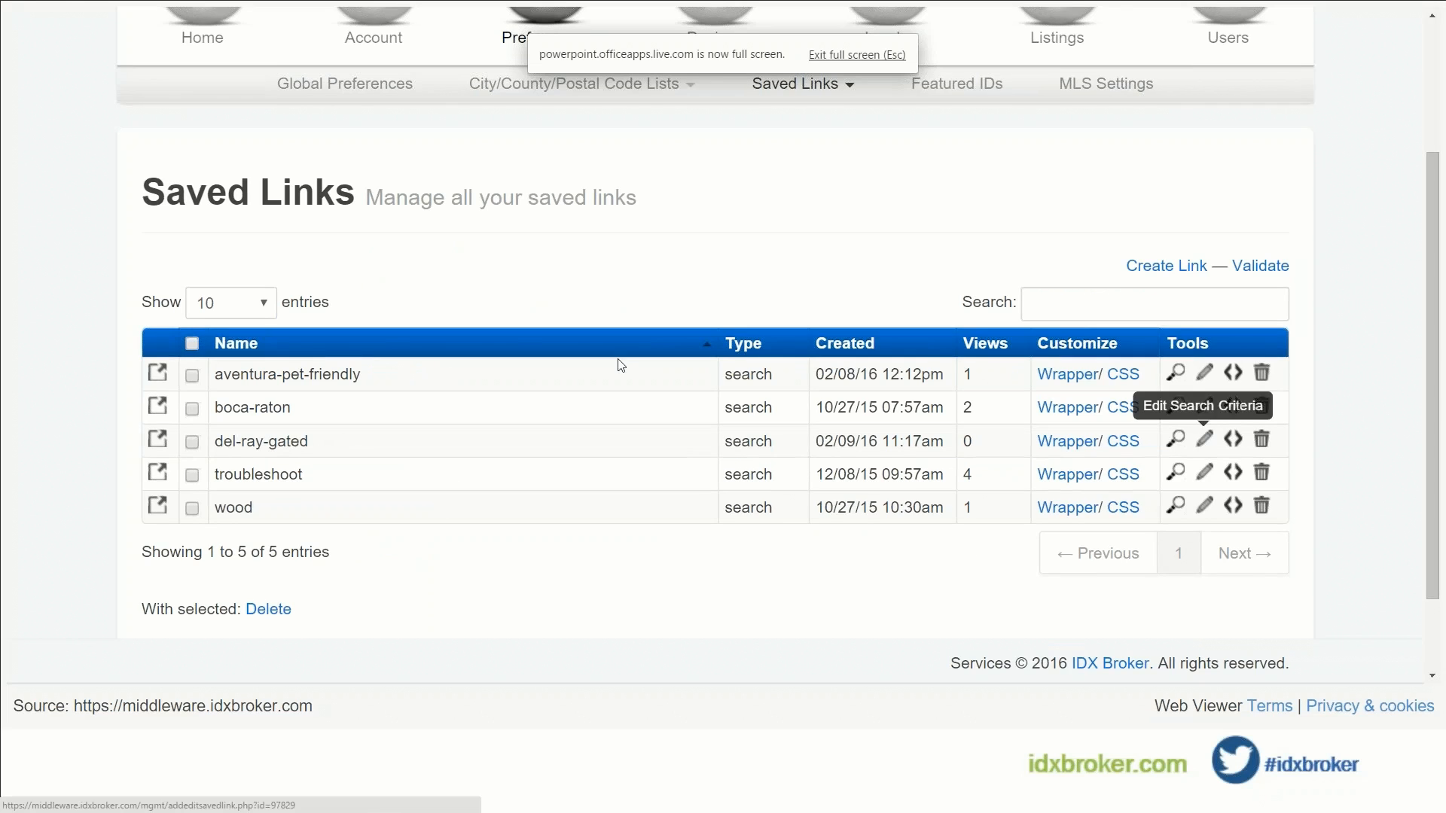
# Step: Edit del-ray-gated to remove Delray Beach from its location criteria and update the link
pyautogui.click(1205, 440)
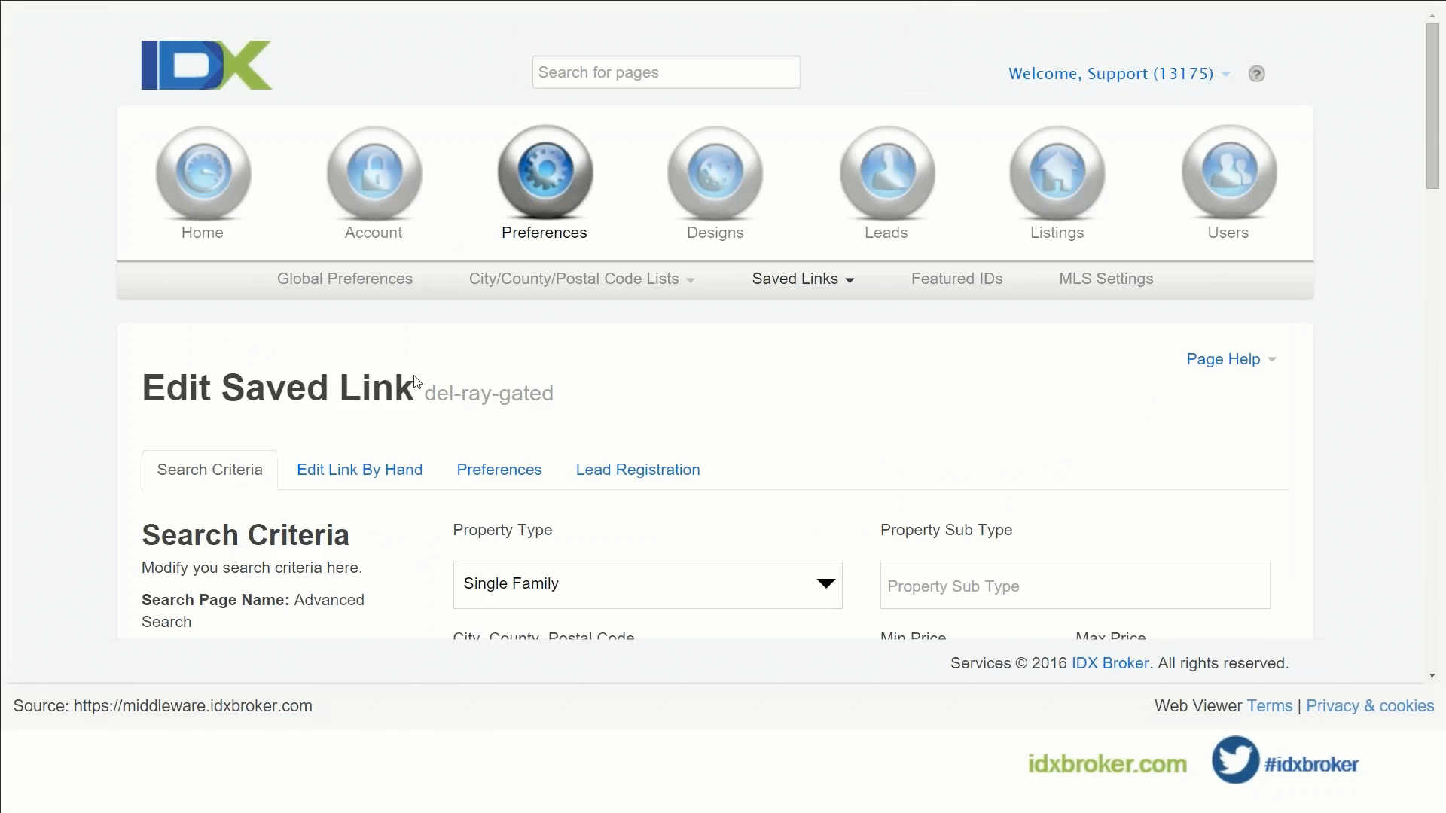
pyautogui.scroll(-4, 474, 361)
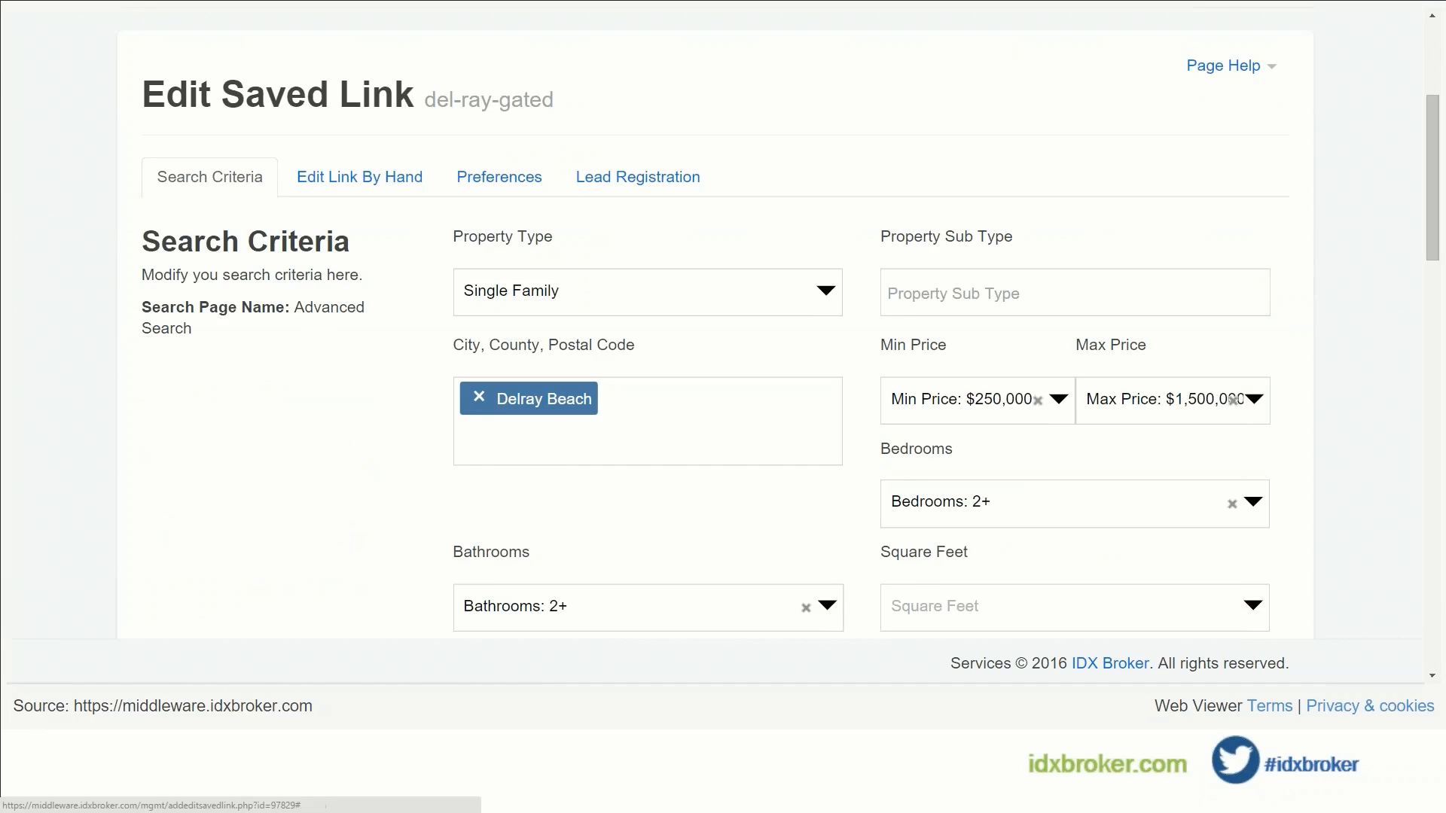
pyautogui.click(479, 399)
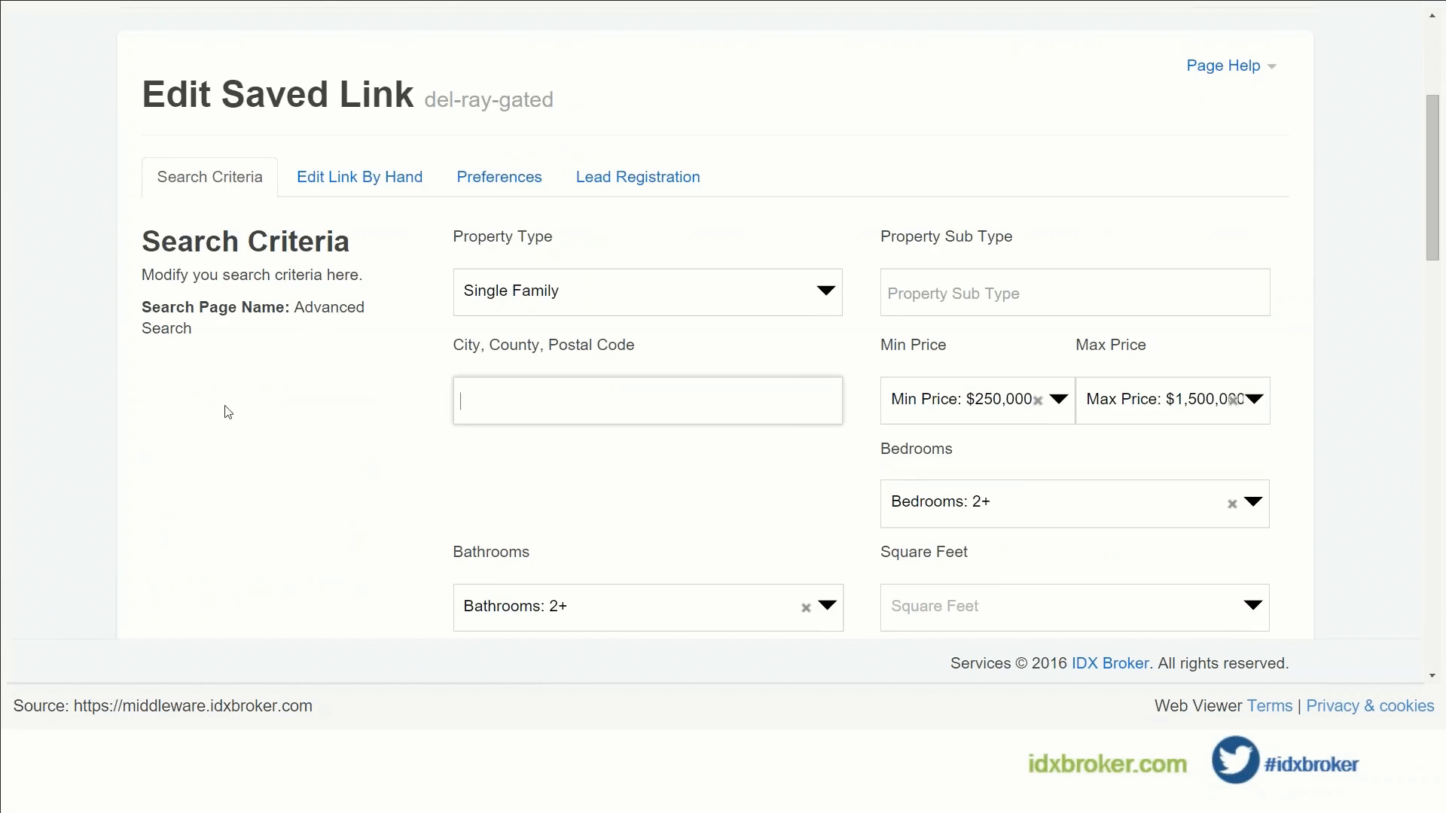
pyautogui.scroll(-1, 284, 404)
pyautogui.scroll(-7, 343, 389)
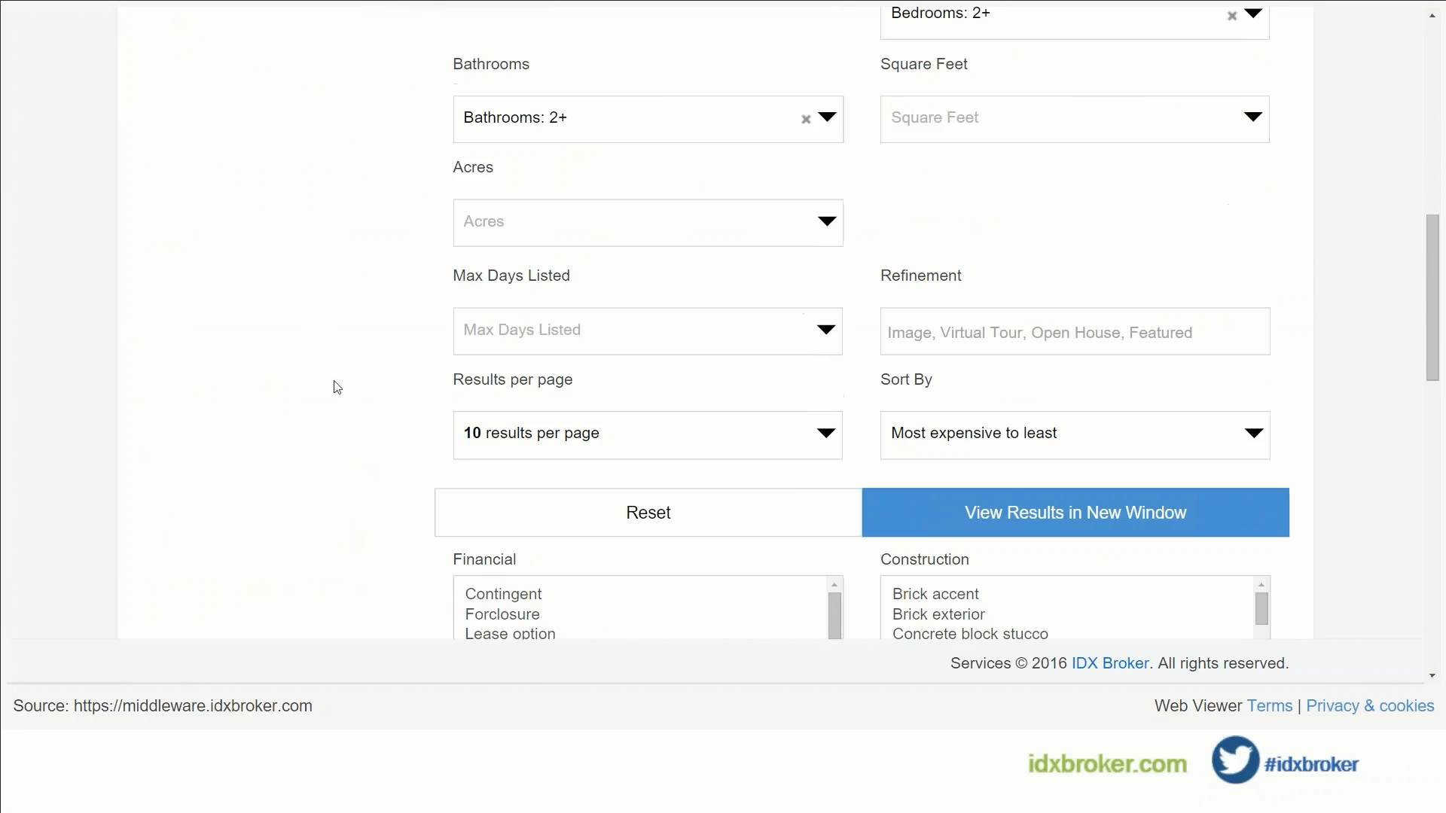
pyautogui.scroll(-9, 335, 385)
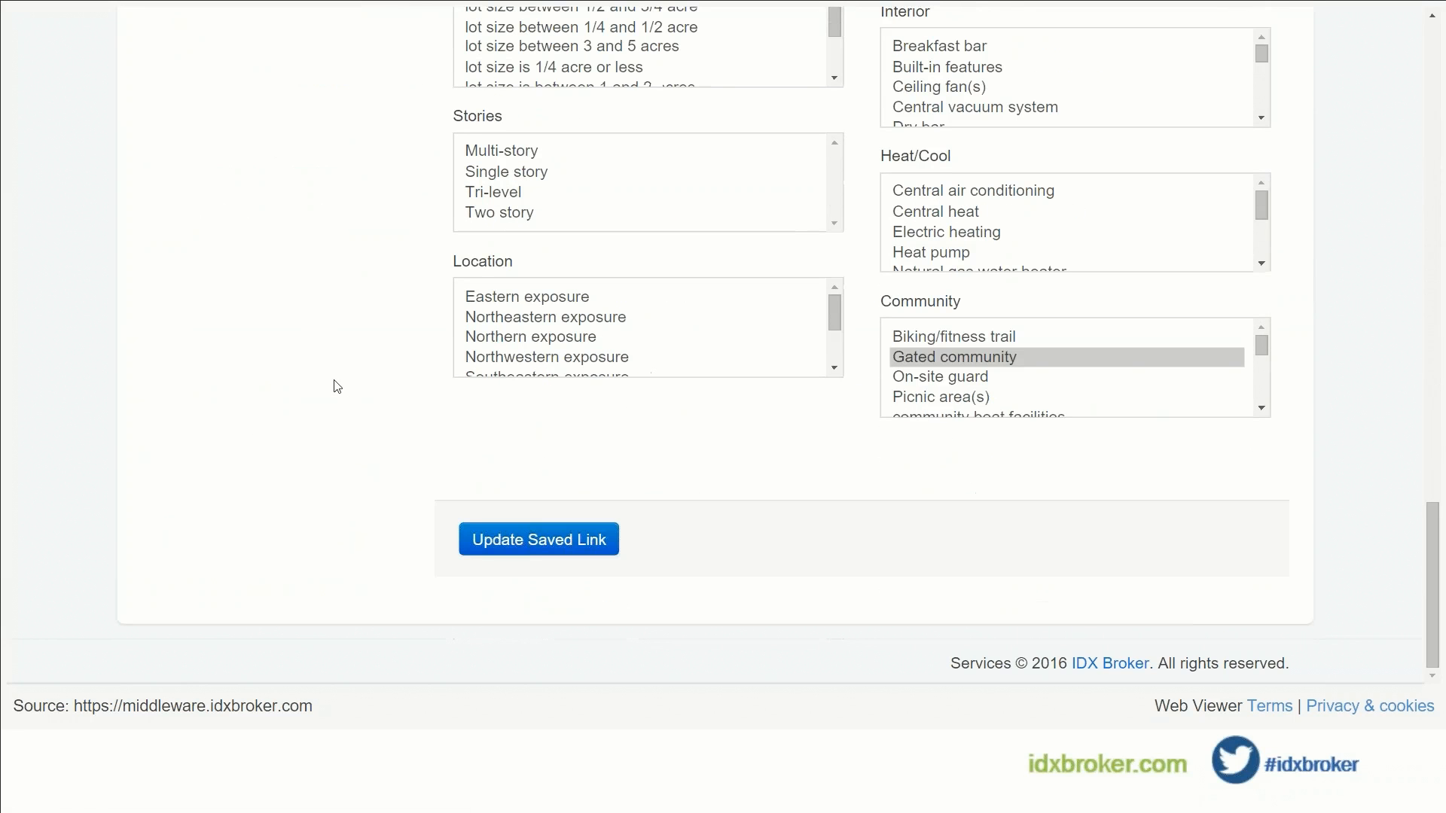
pyautogui.click(485, 539)
# Step: Return to the full Saved Links list via Saved Links > Manage
pyautogui.scroll(-10, 381, 317)
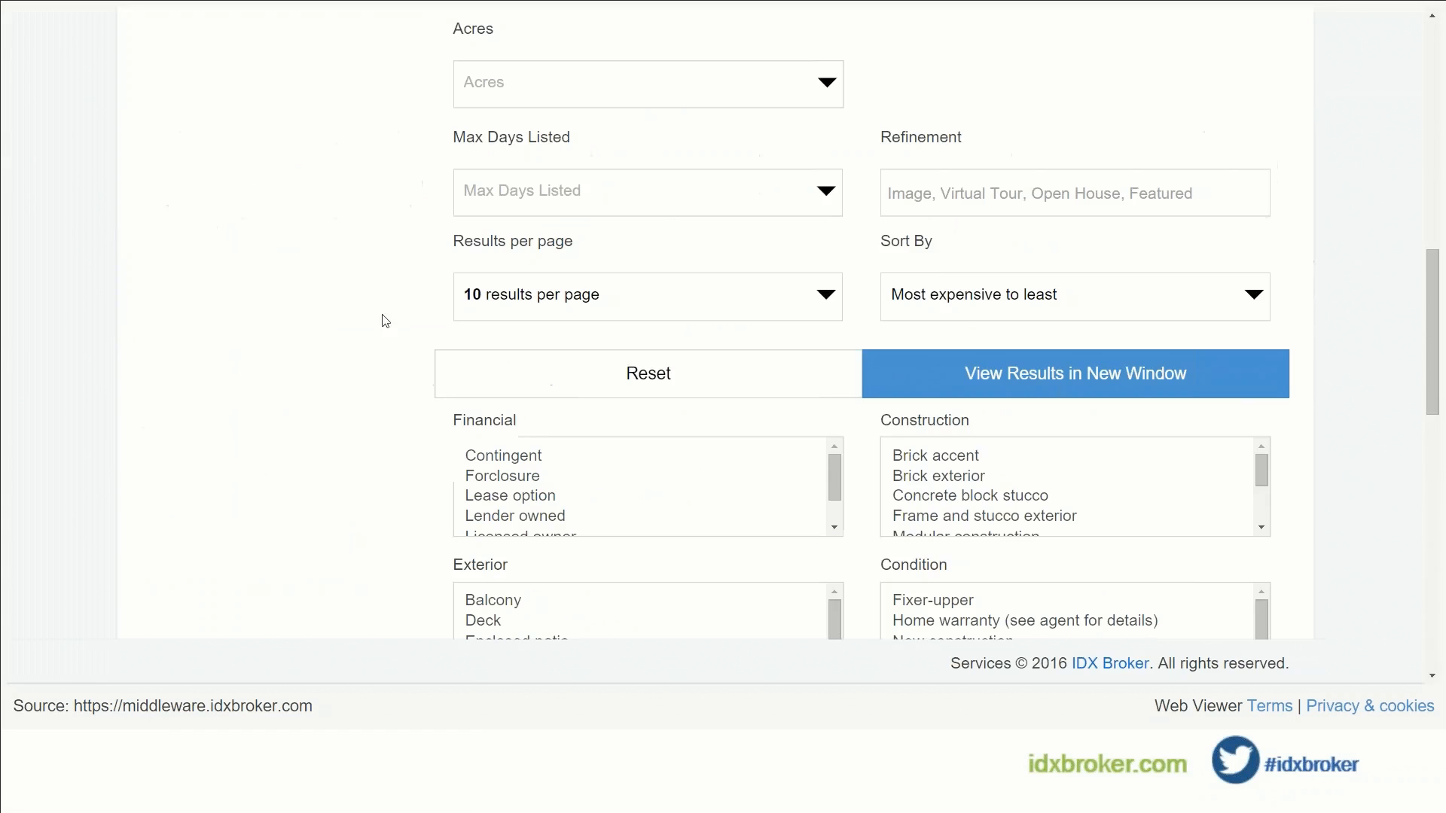
pyautogui.scroll(4, 373, 343)
pyautogui.scroll(6, 373, 339)
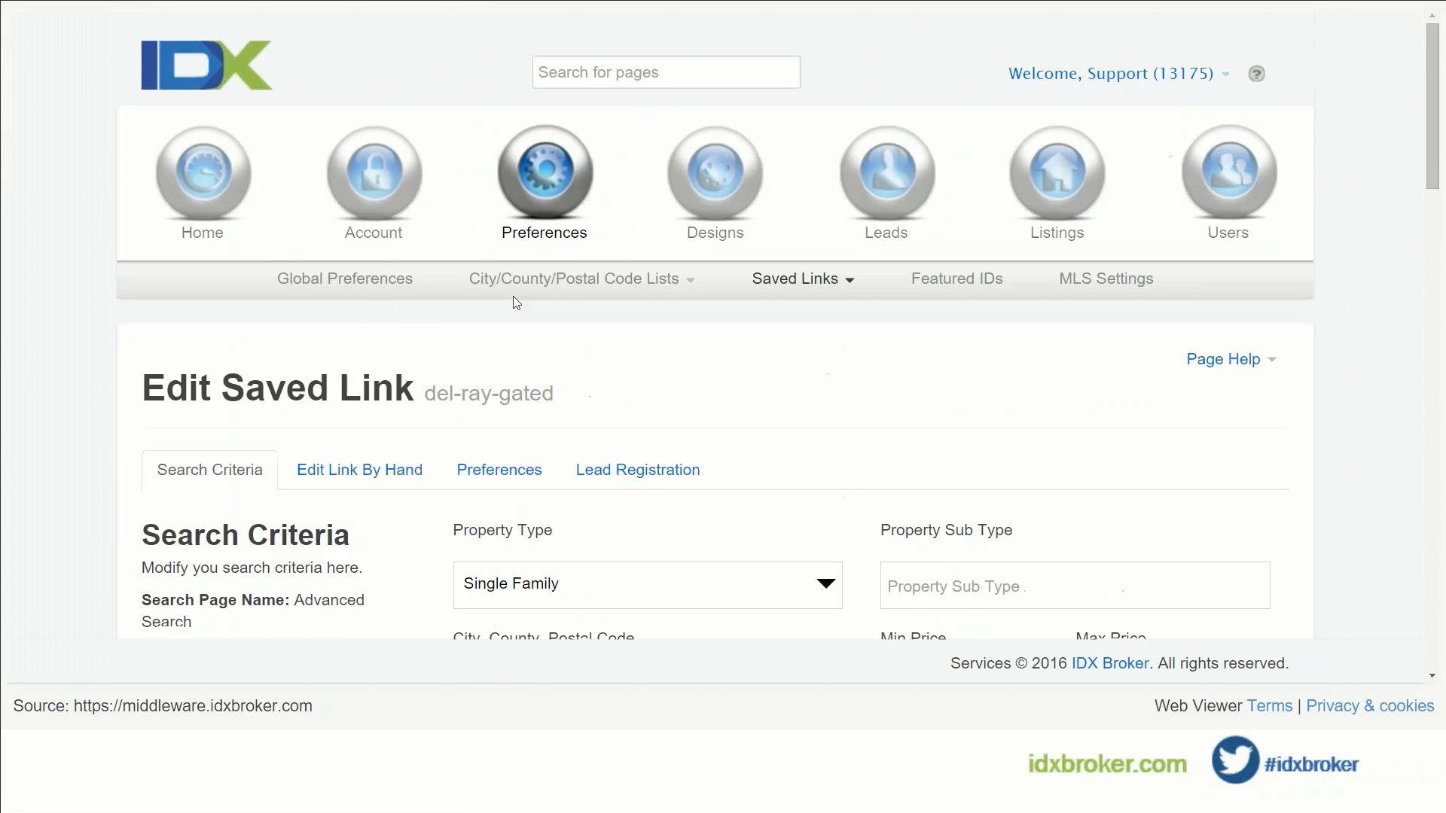
pyautogui.click(764, 285)
pyautogui.click(769, 316)
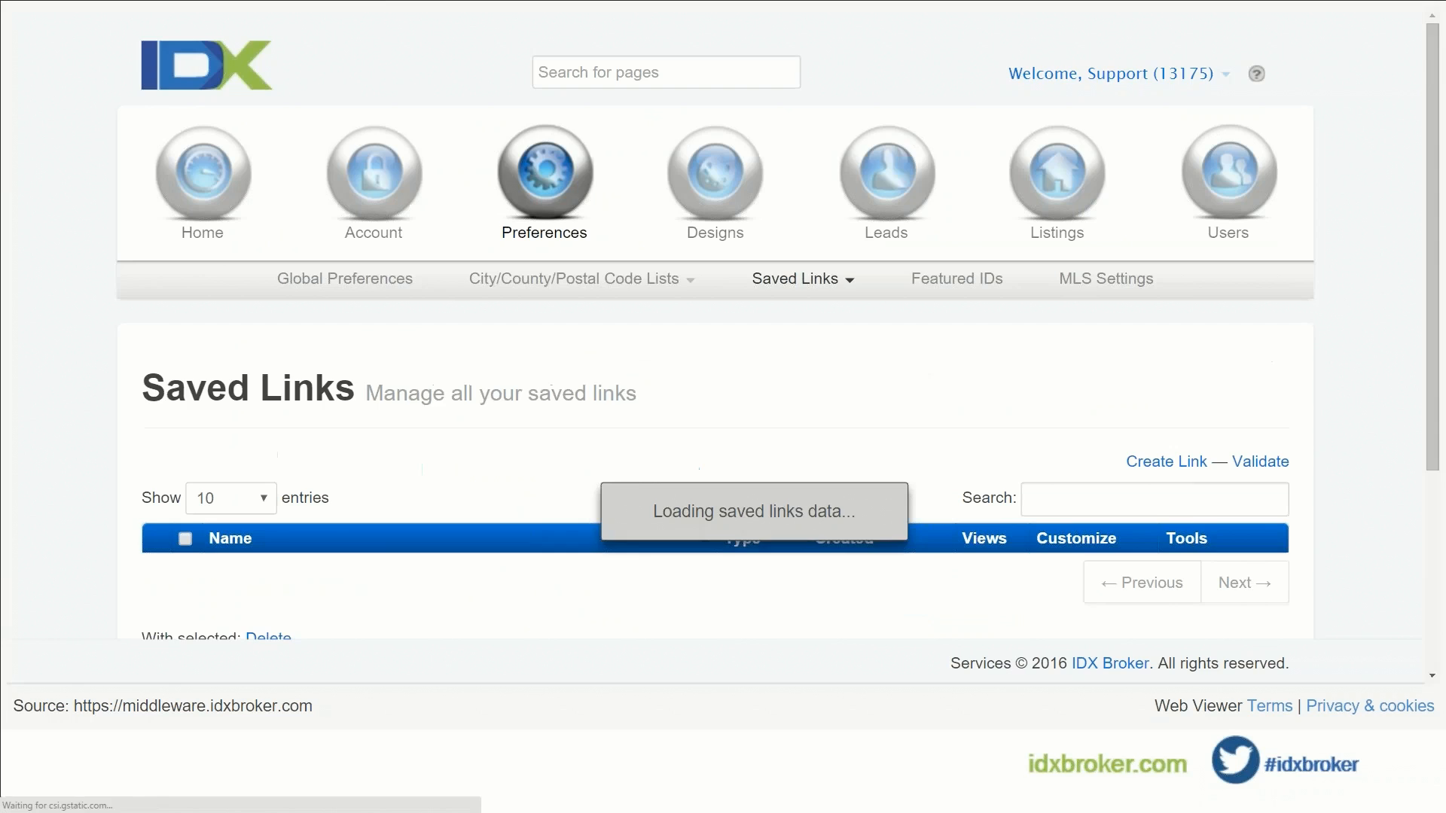
pyautogui.scroll(-2, 471, 385)
pyautogui.scroll(-2, 471, 385)
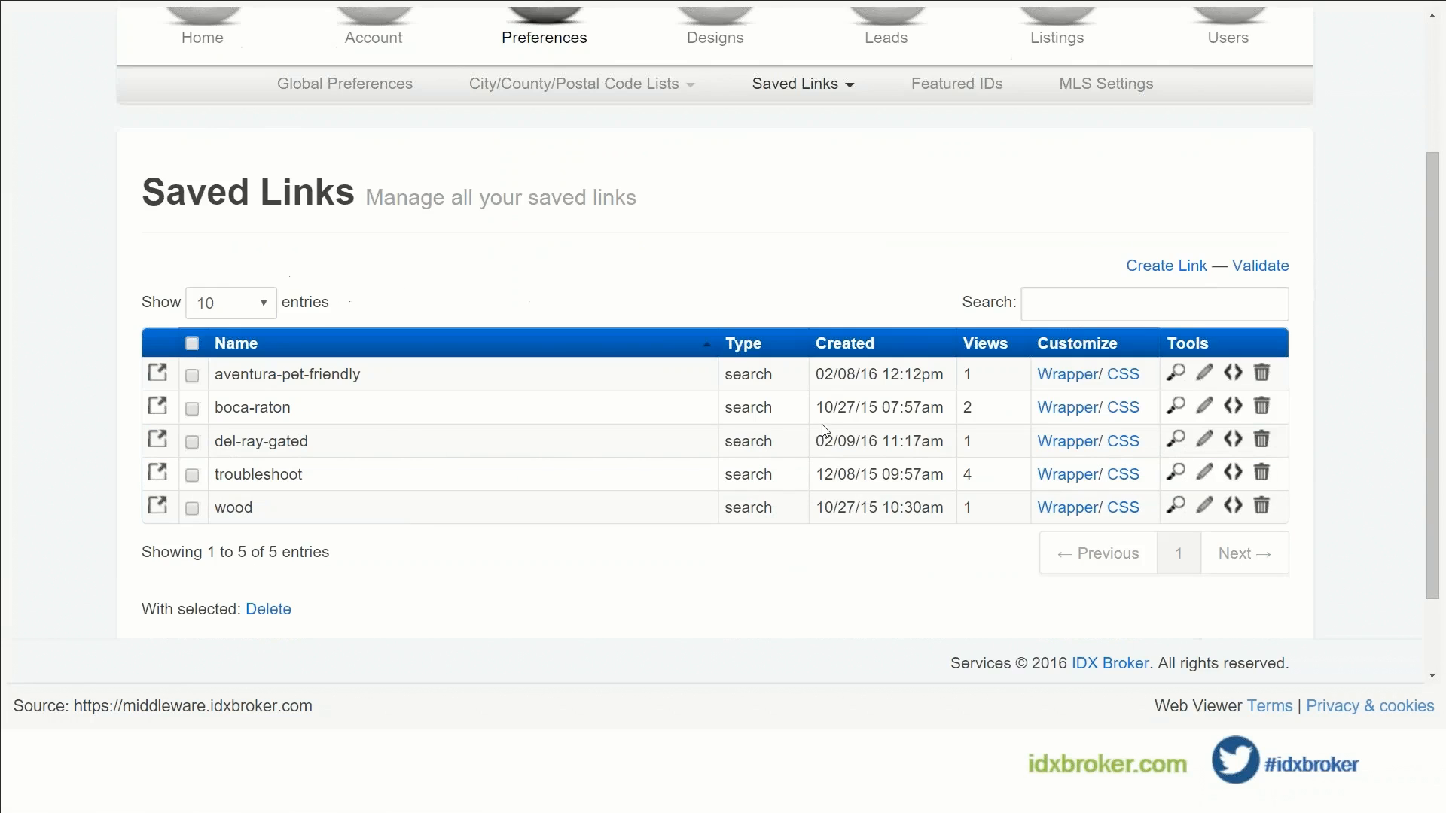
# Step: Preview the del-ray-gated link's live page and scroll through its 147 listings and back up
pyautogui.click(1175, 439)
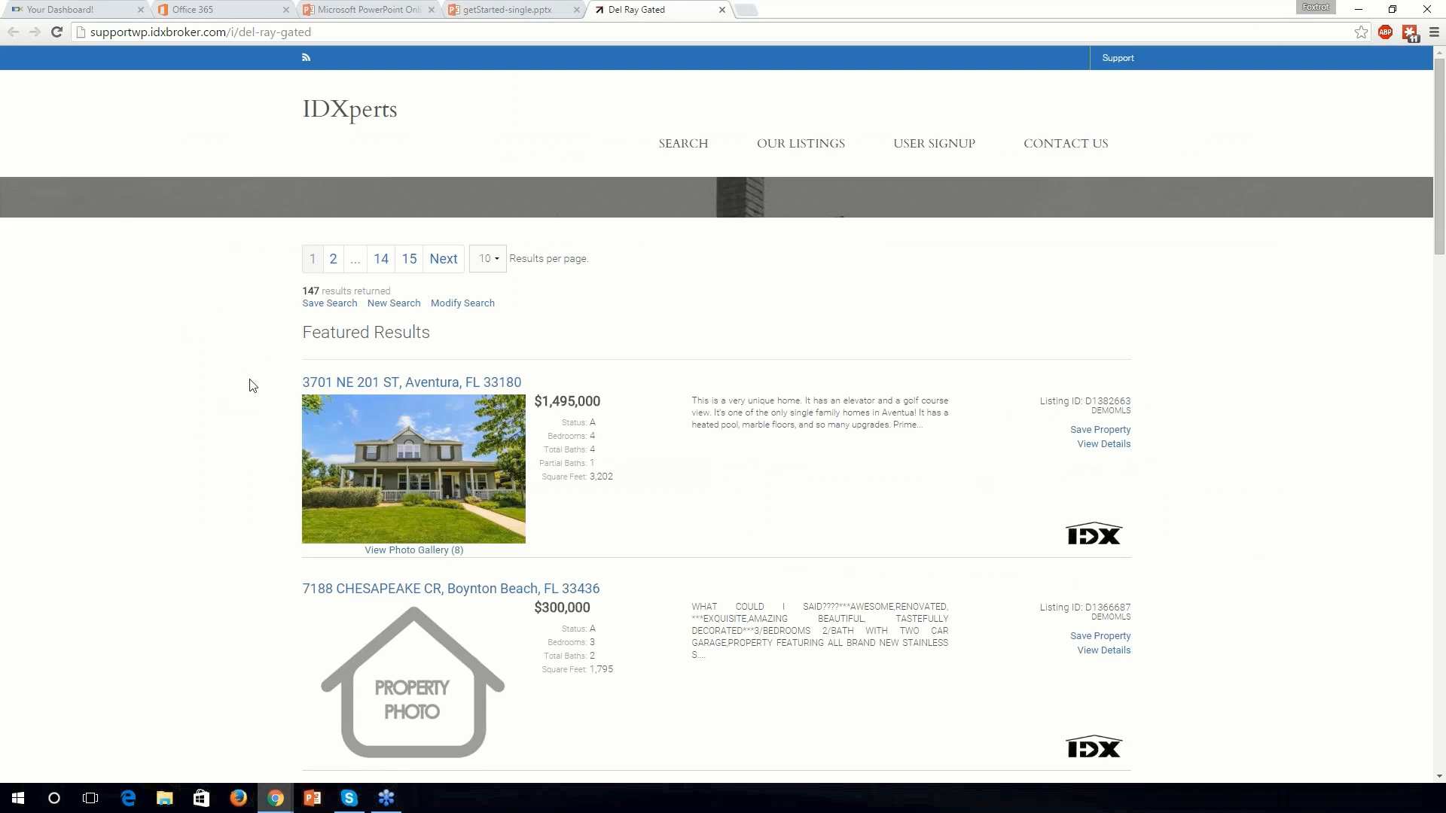
pyautogui.scroll(-4, 252, 386)
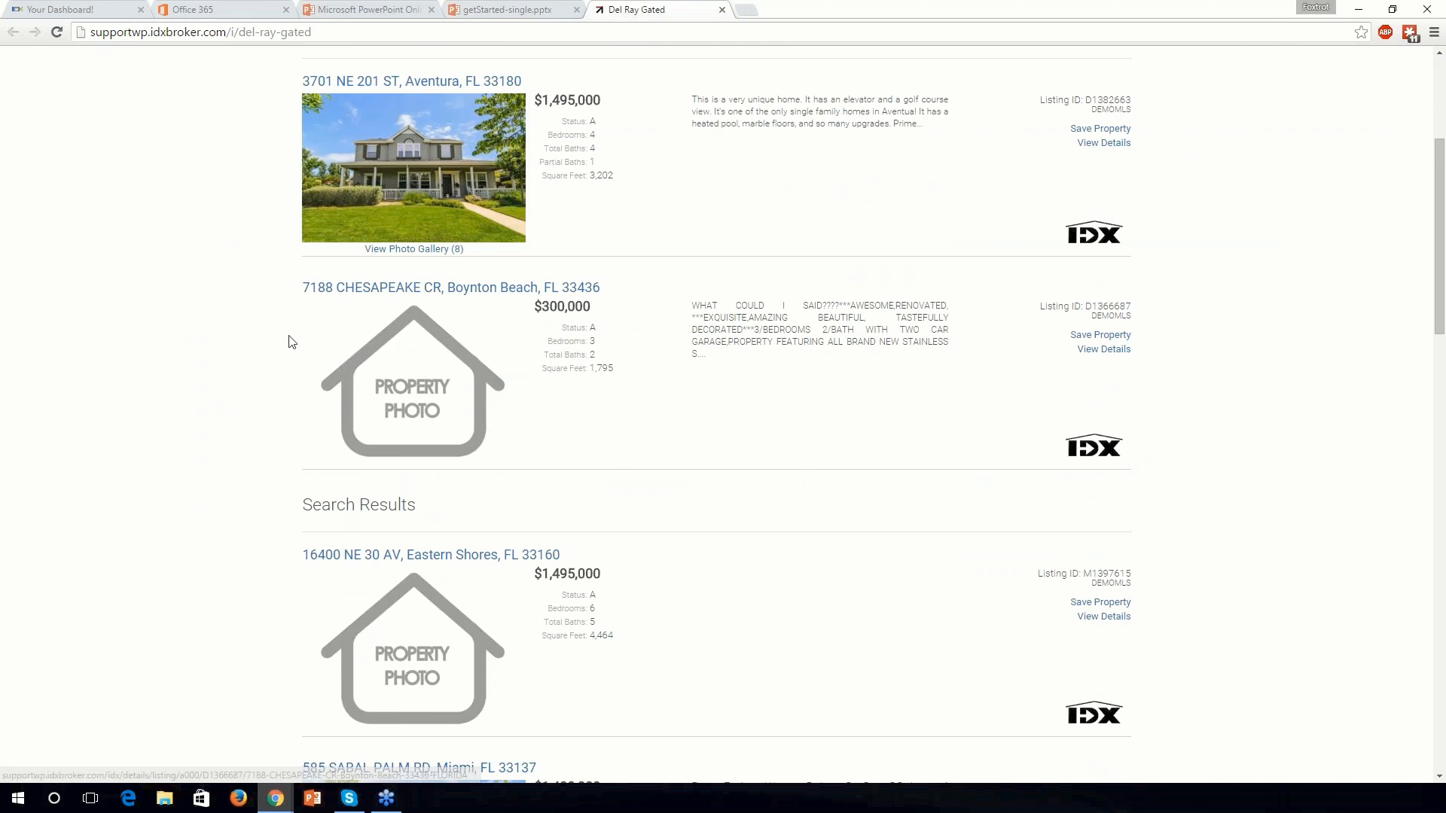
pyautogui.scroll(-1, 292, 342)
pyautogui.scroll(-2, 291, 339)
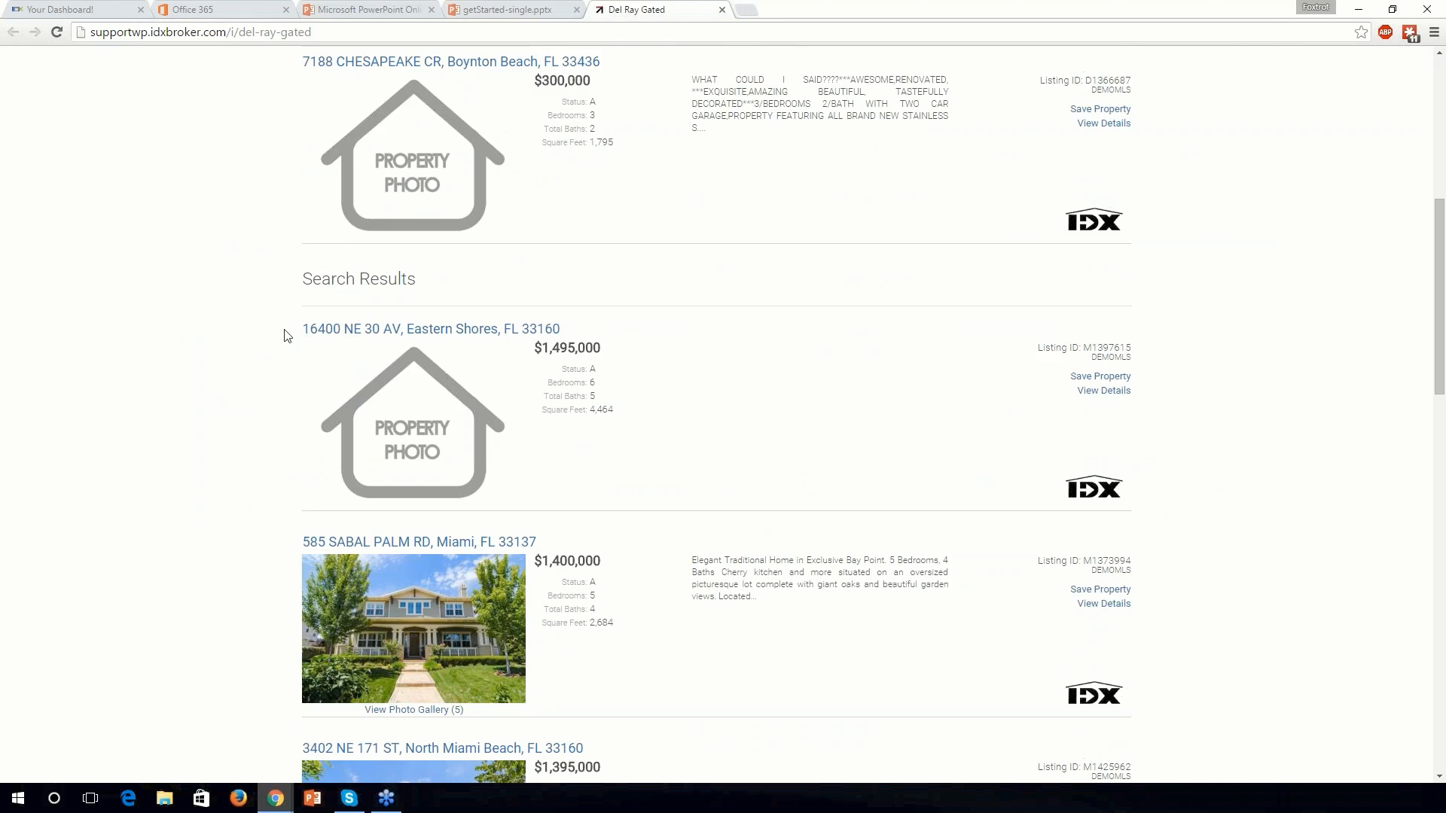
pyautogui.scroll(-1, 286, 333)
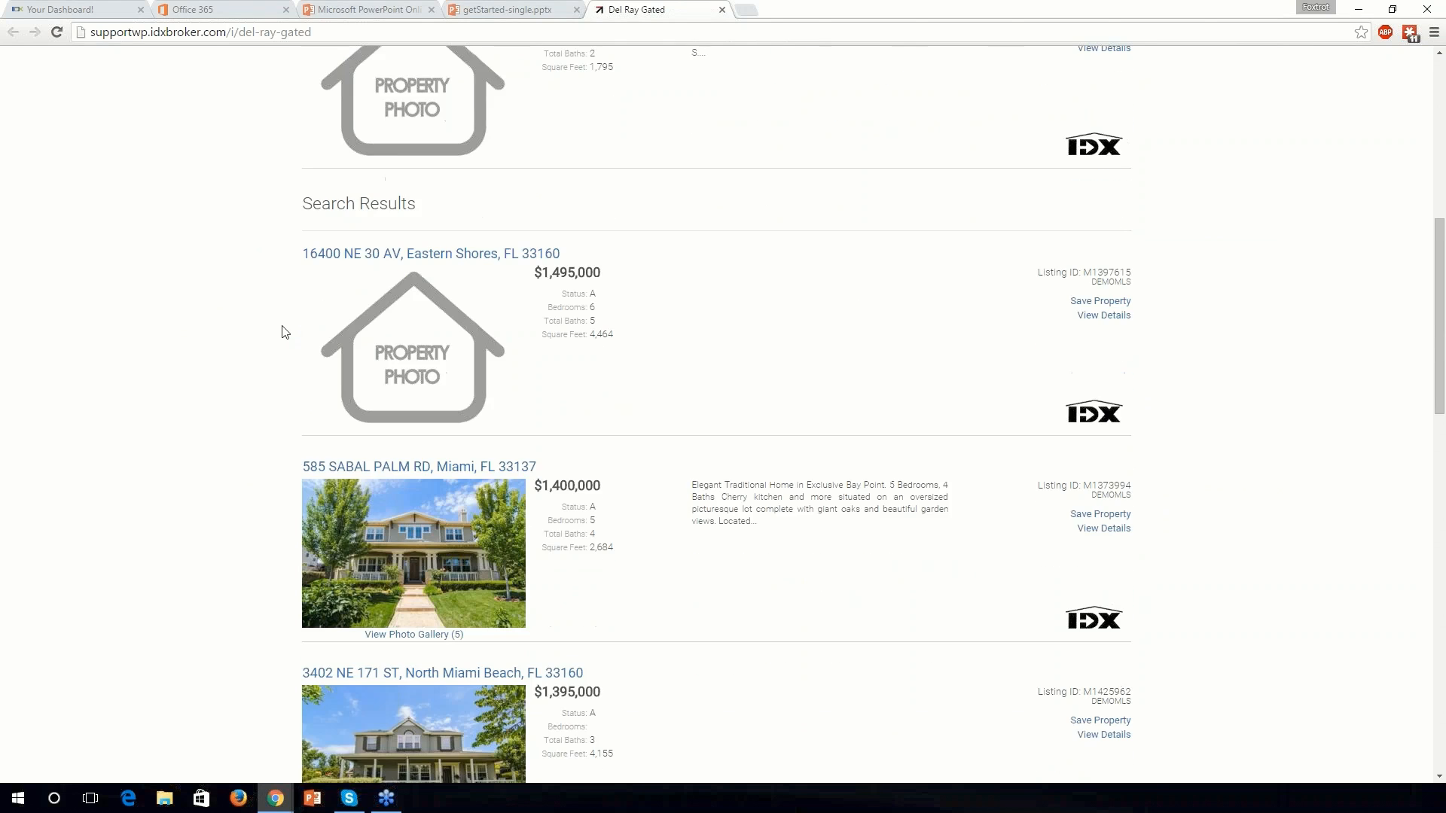
pyautogui.scroll(-4, 282, 328)
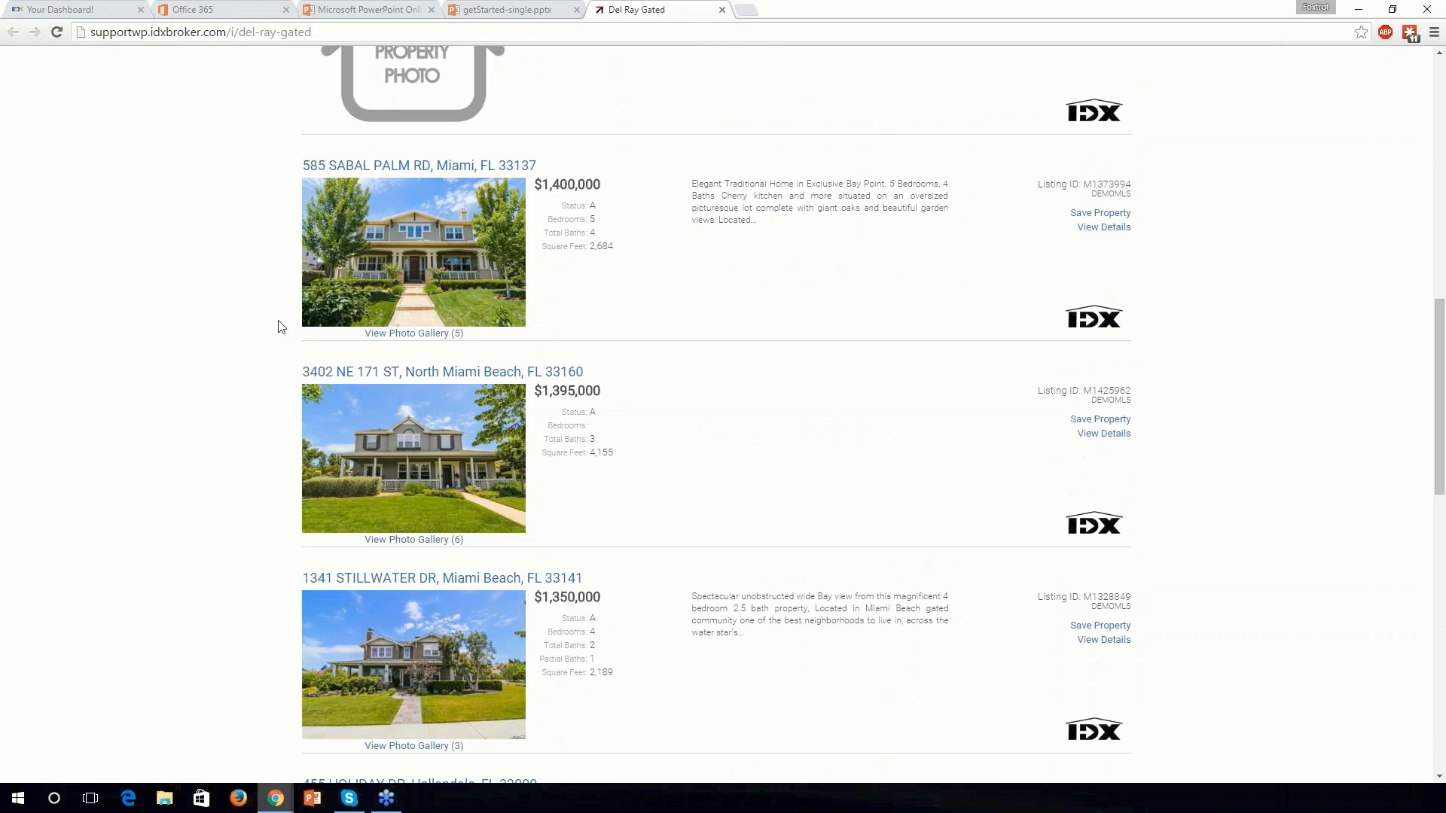
pyautogui.scroll(-1, 280, 327)
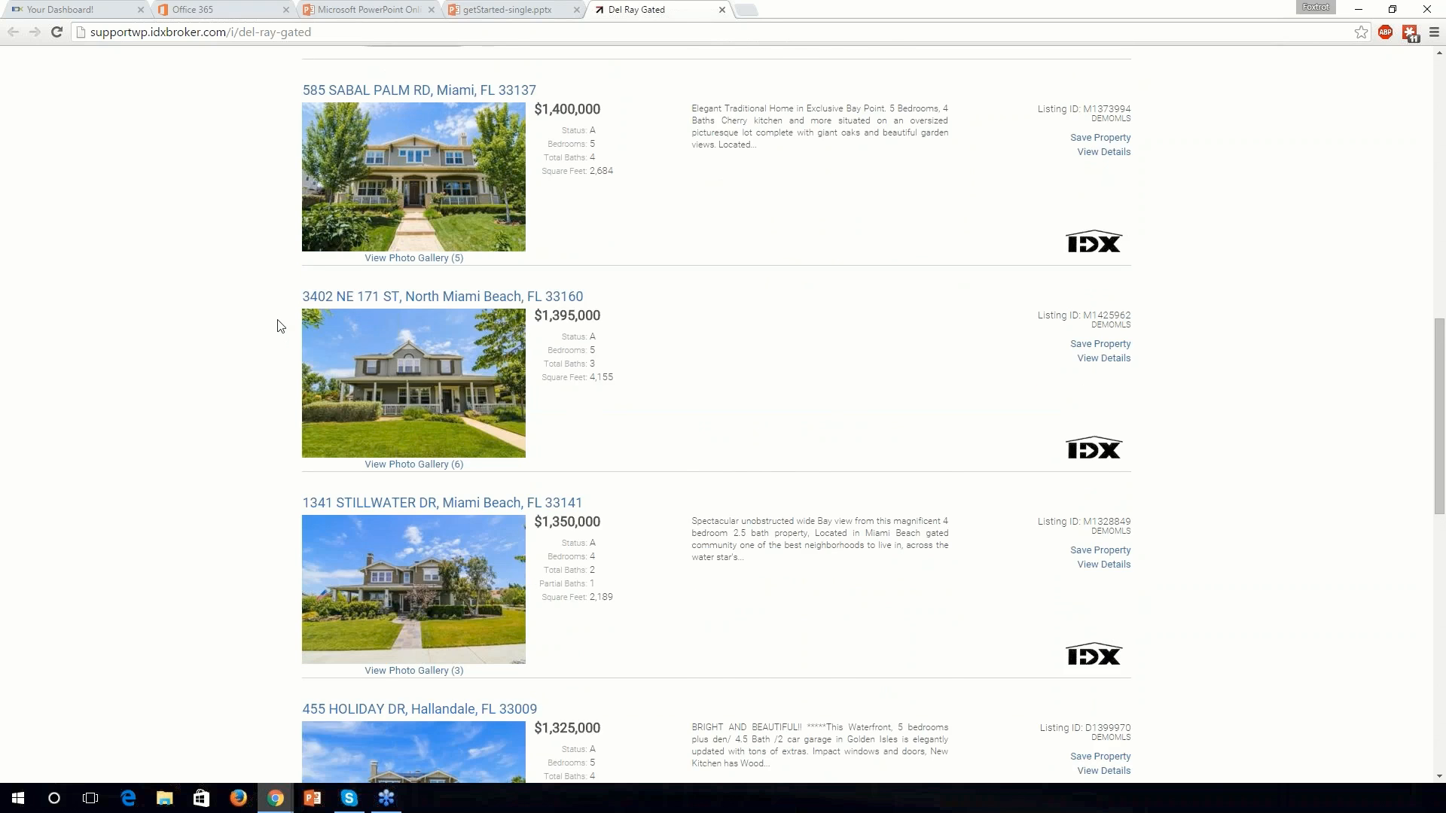
pyautogui.scroll(-1, 280, 326)
pyautogui.scroll(-2, 279, 326)
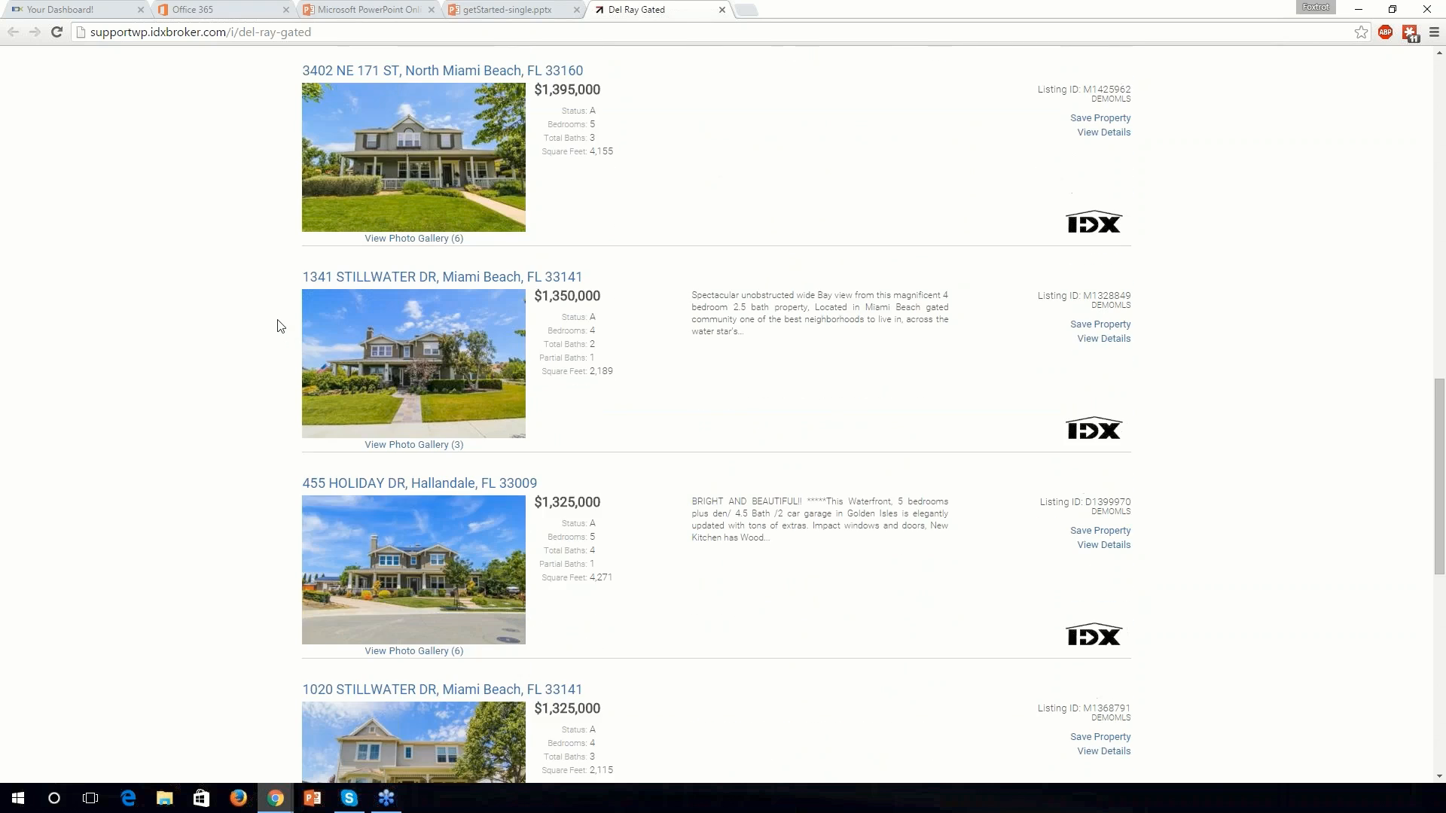
pyautogui.scroll(1, 279, 326)
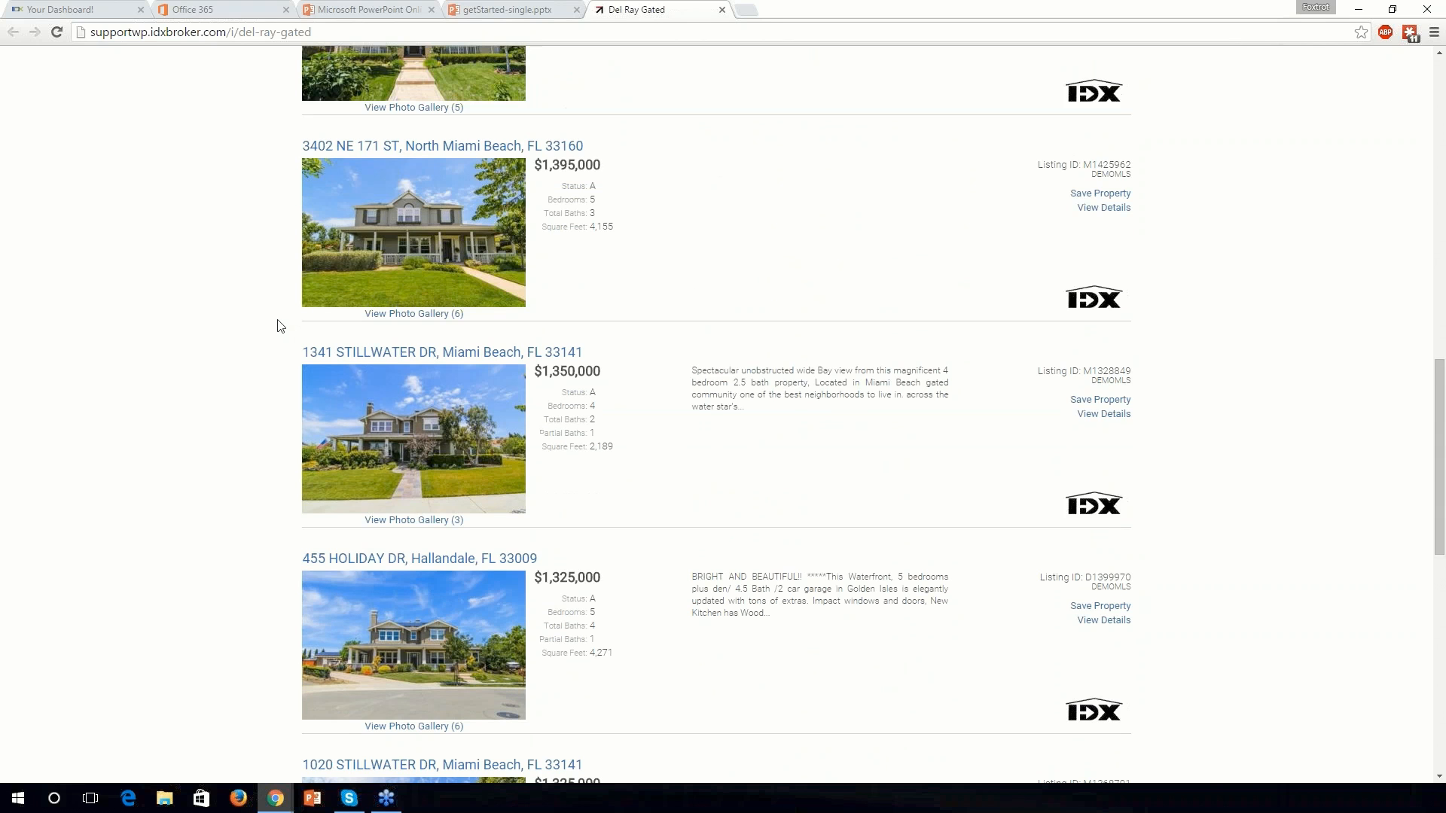
pyautogui.scroll(13, 279, 326)
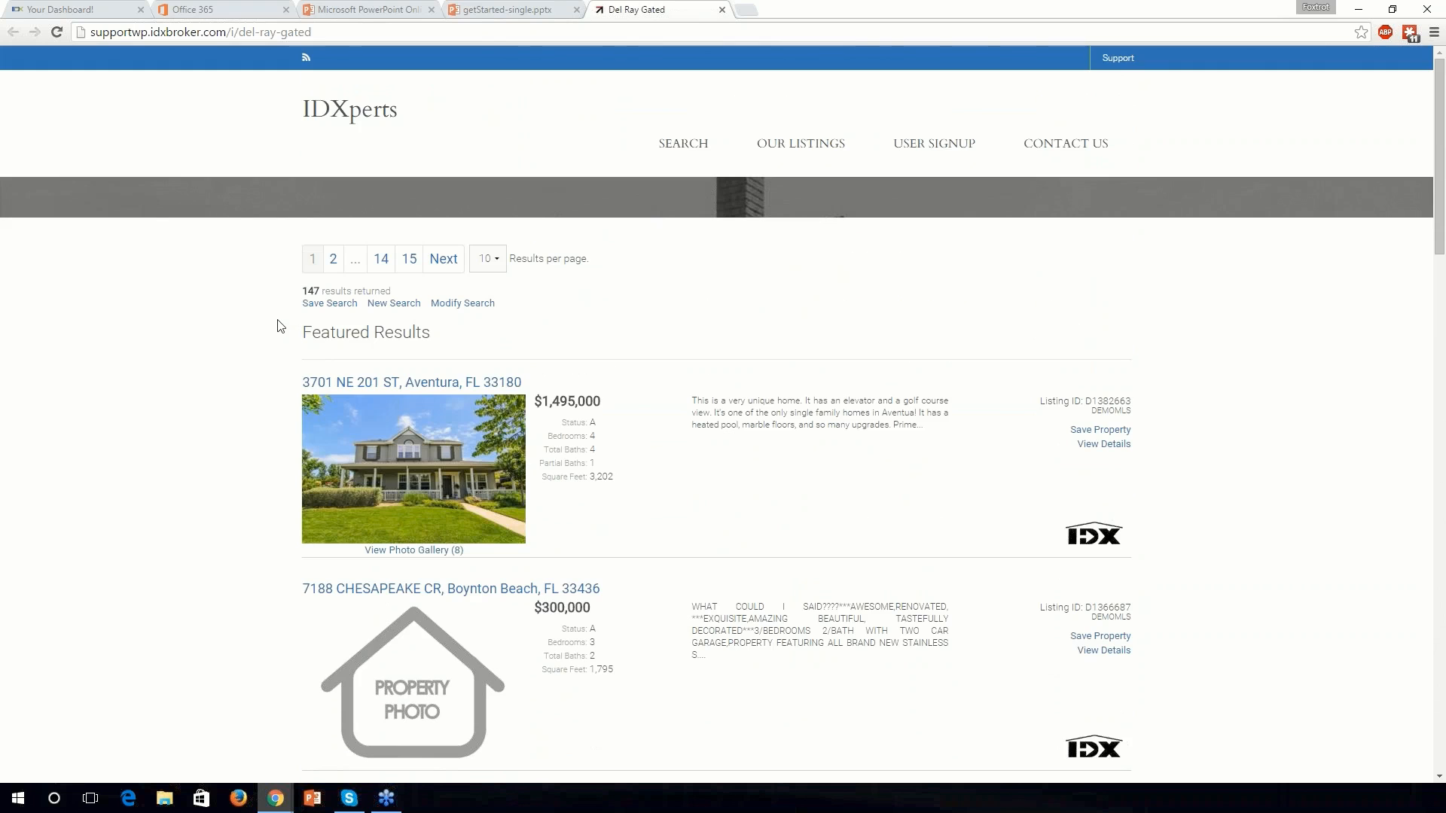
# Step: Open del-ray-gated's edit page on the Preferences tab and place the cursor in the Sub-header editor
pyautogui.click(544, 7)
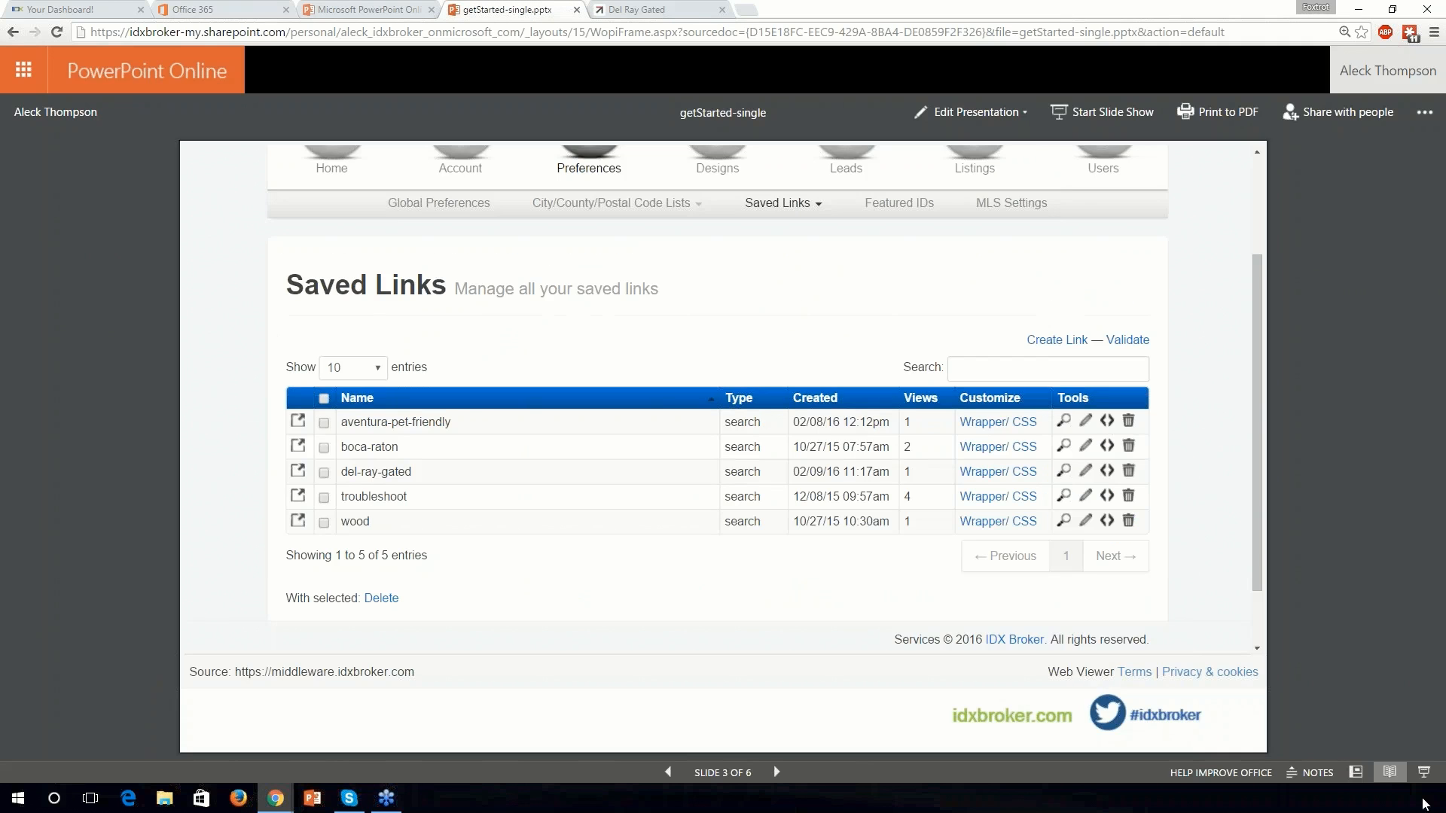
pyautogui.click(1423, 772)
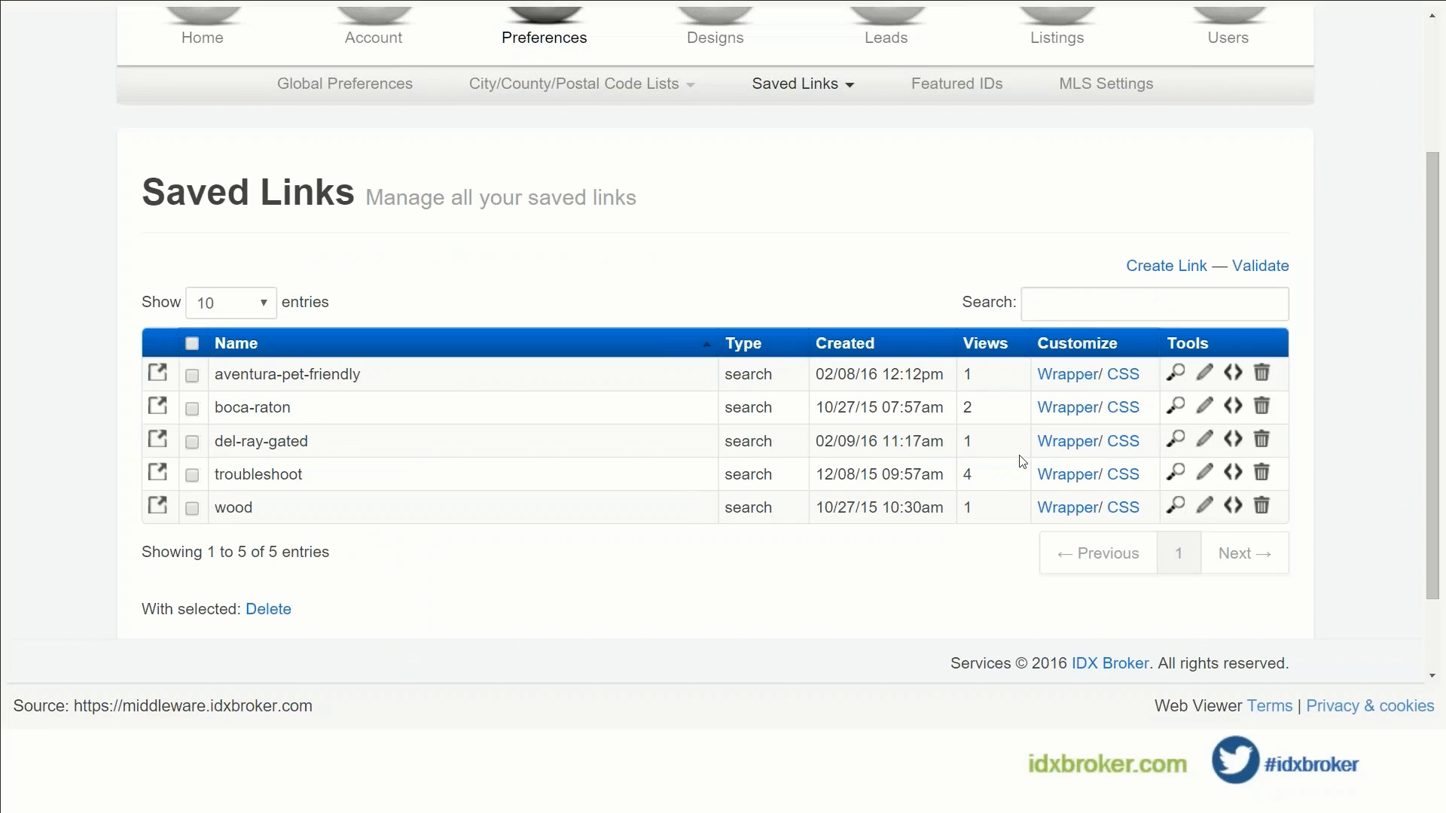
pyautogui.click(1205, 442)
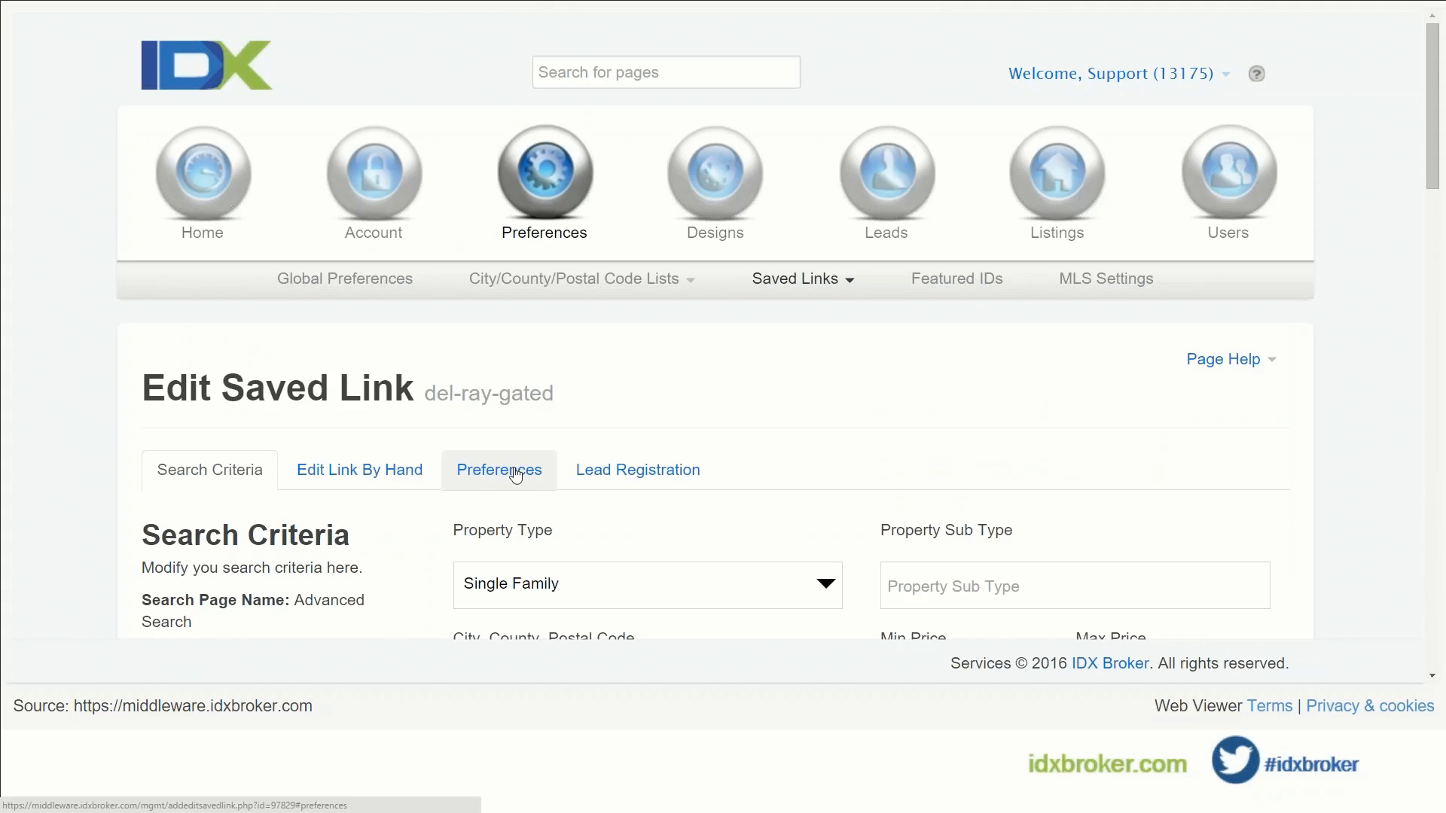
pyautogui.click(512, 470)
pyautogui.scroll(-10, 655, 369)
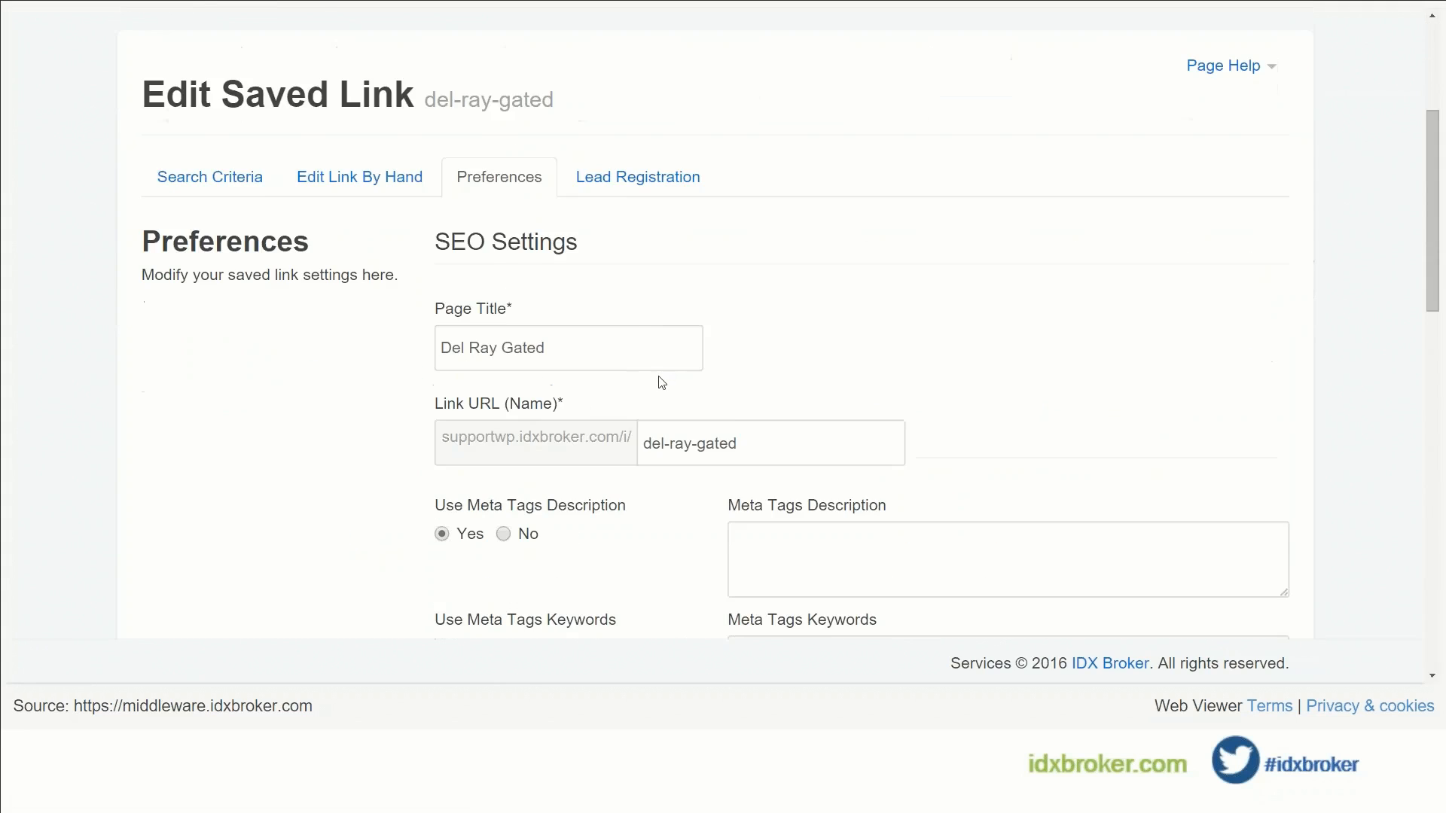
pyautogui.scroll(-8, 418, 405)
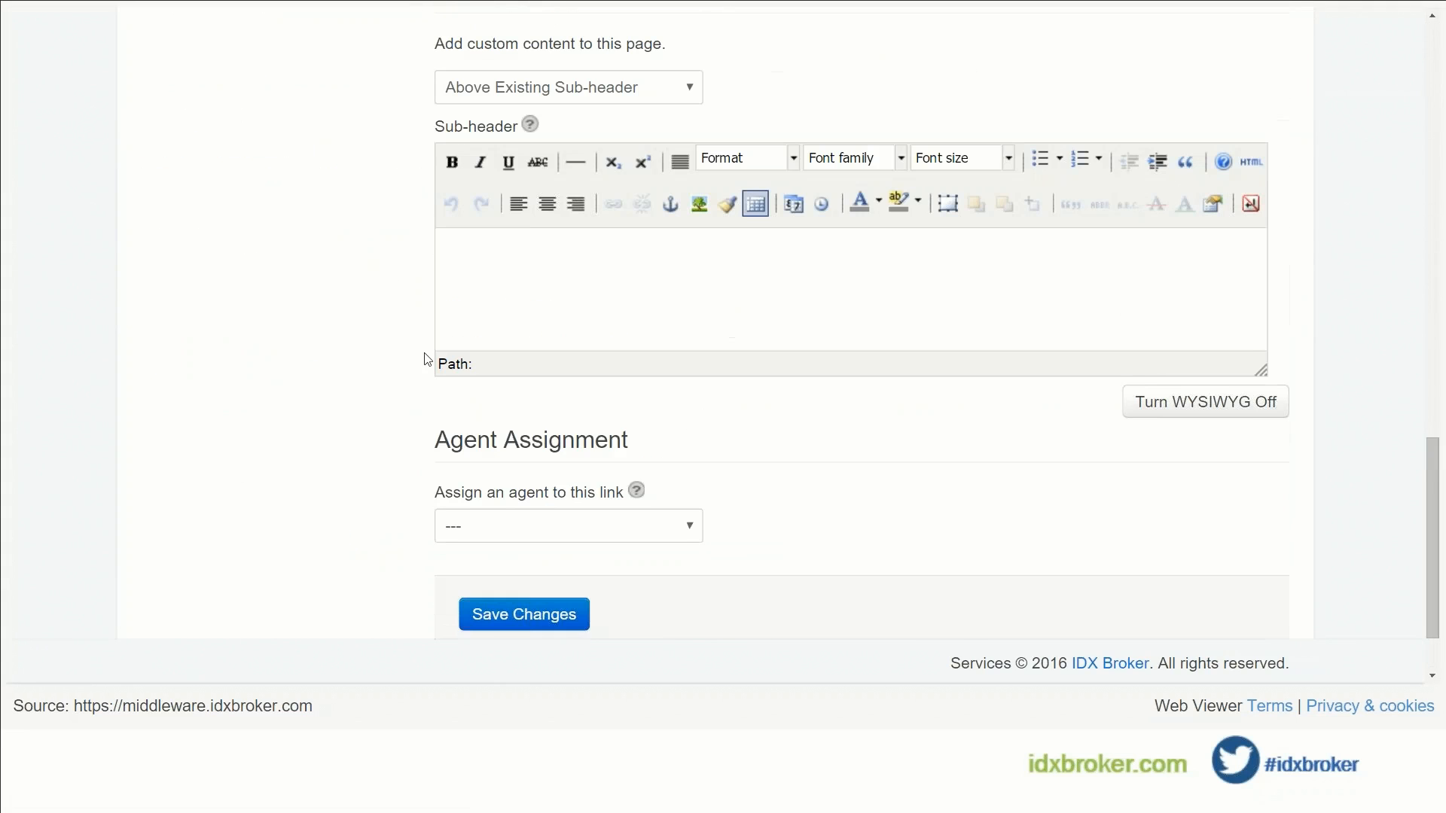
pyautogui.click(587, 269)
# Step: Enter 'This is our saved link' as the sub-header, make it 5 (18pt), and save the changes
pyautogui.write('This is our sav')
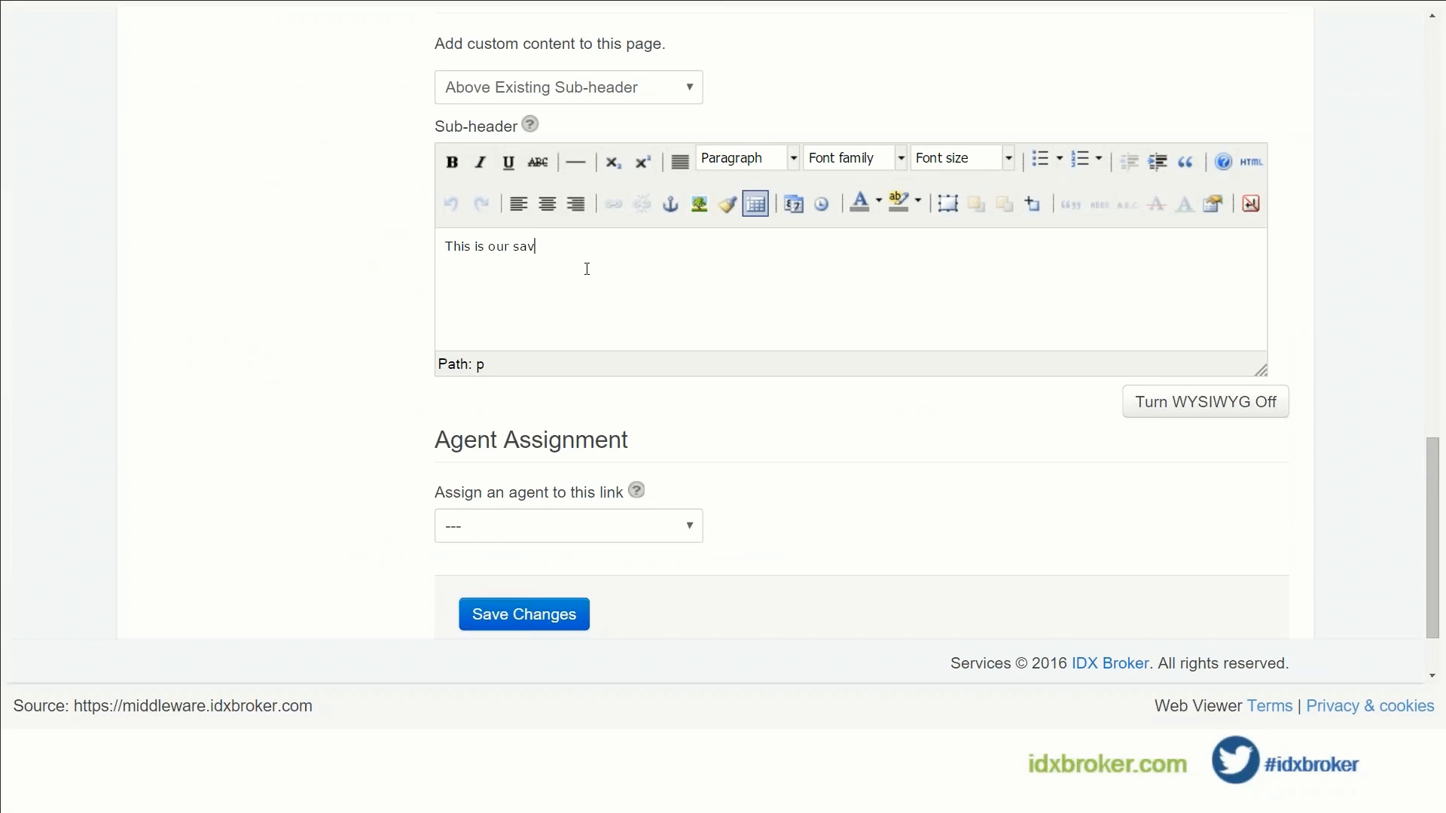
pyautogui.write('ed link')
pyautogui.moveTo(610, 245); pyautogui.dragTo(443, 247)
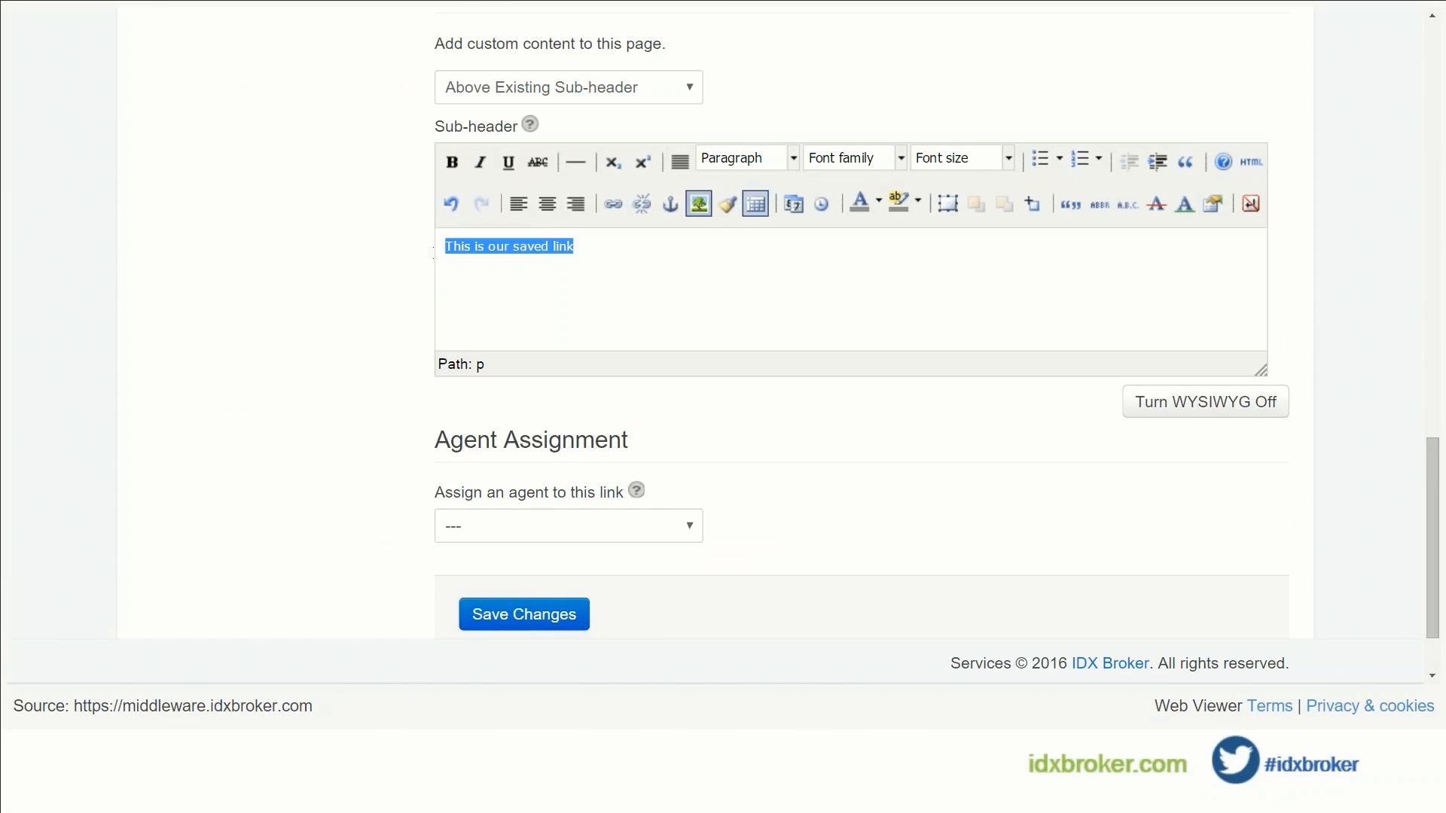
pyautogui.click(1007, 159)
pyautogui.click(998, 342)
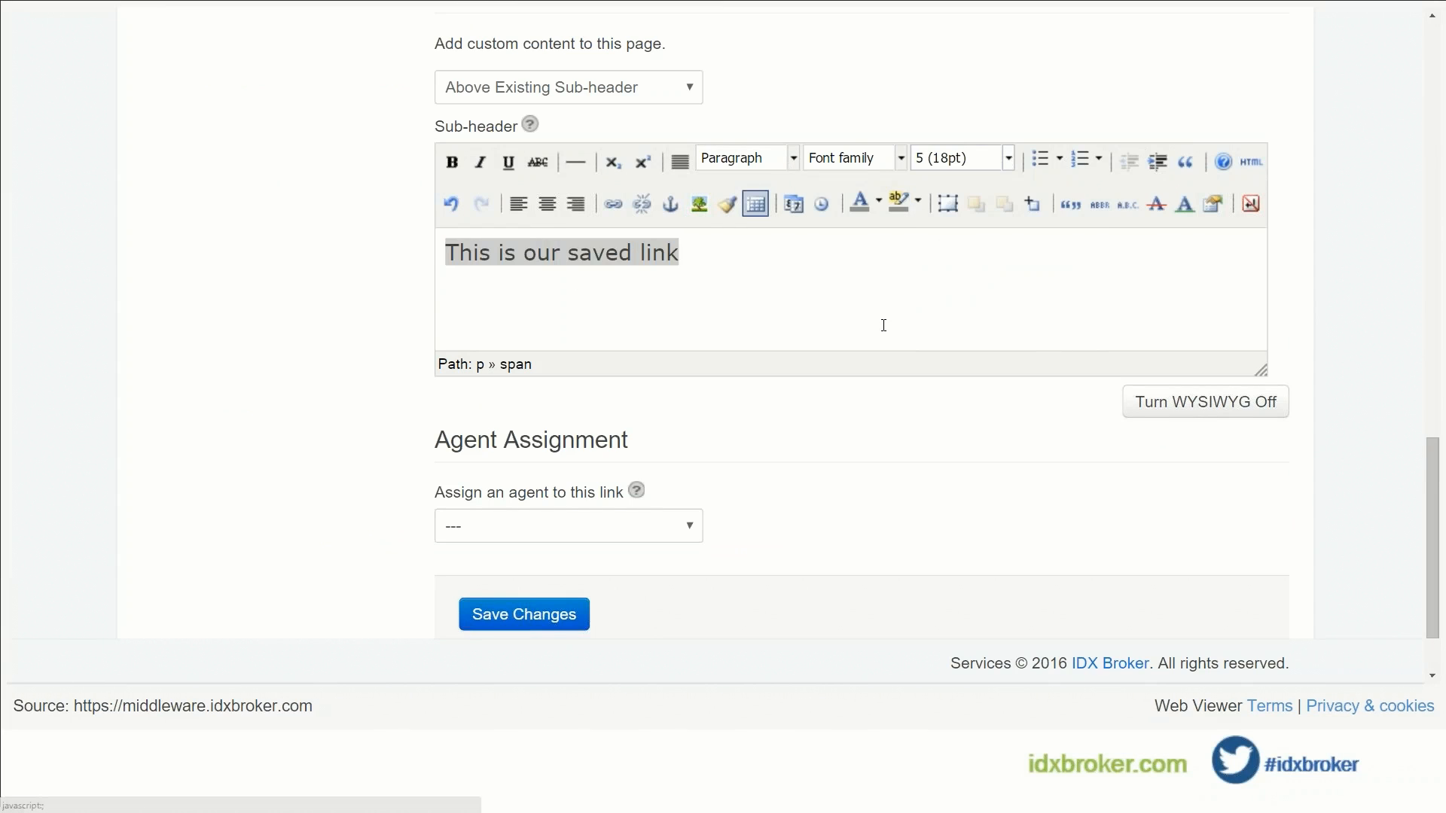
pyautogui.click(565, 622)
pyautogui.scroll(-15, 645, 558)
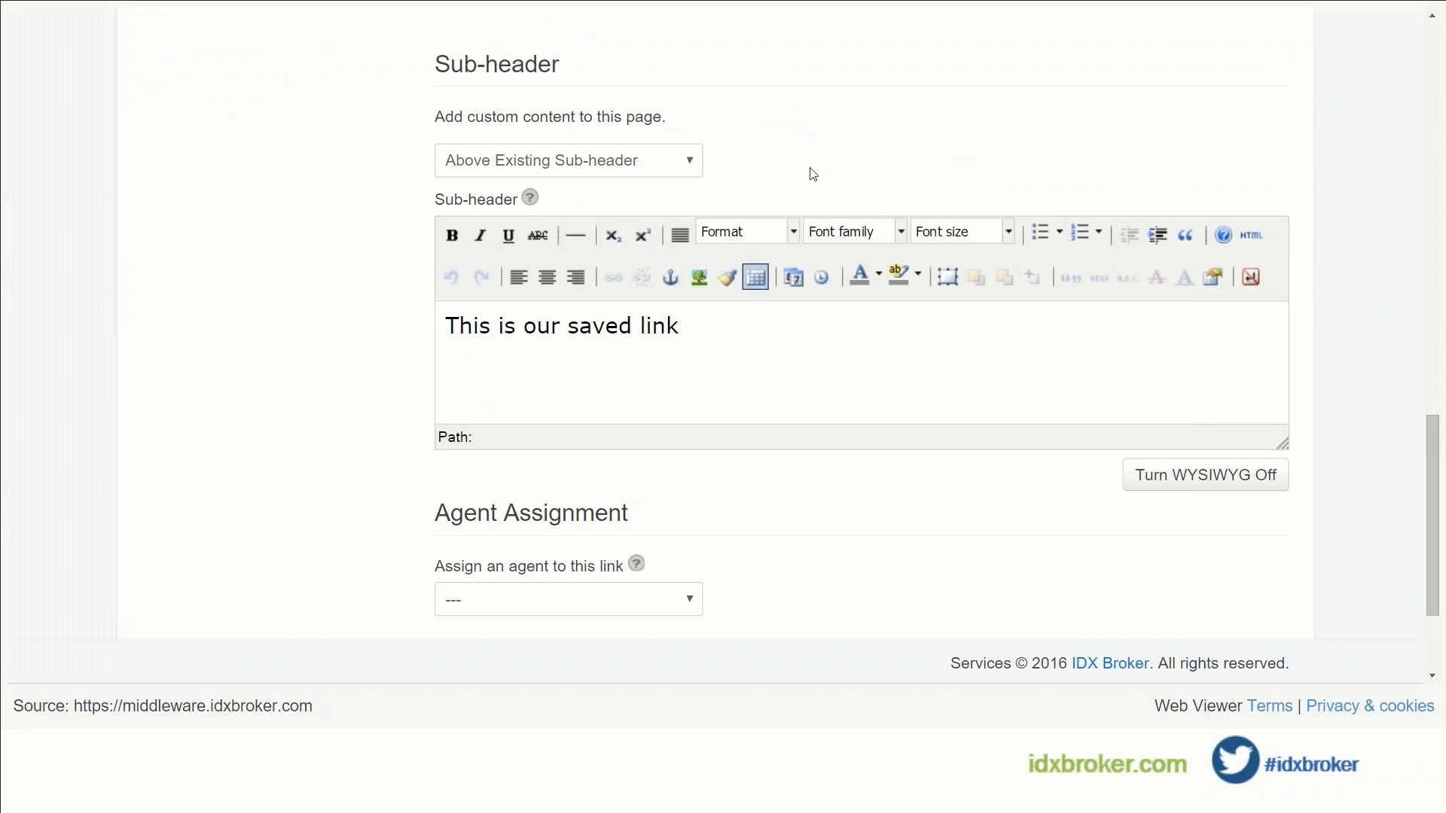
pyautogui.scroll(12, 812, 174)
pyautogui.scroll(5, 812, 176)
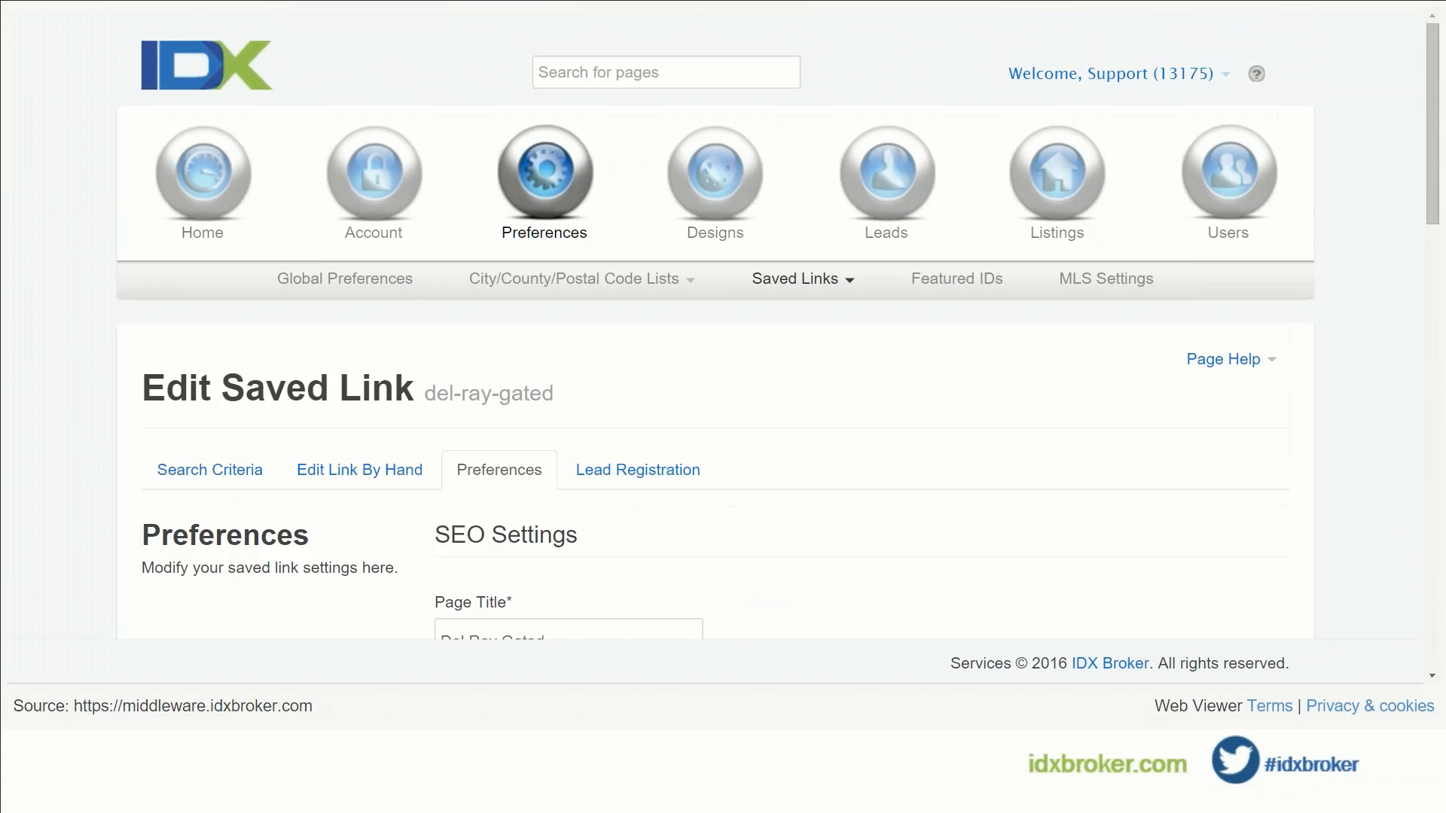
pyautogui.click(779, 277)
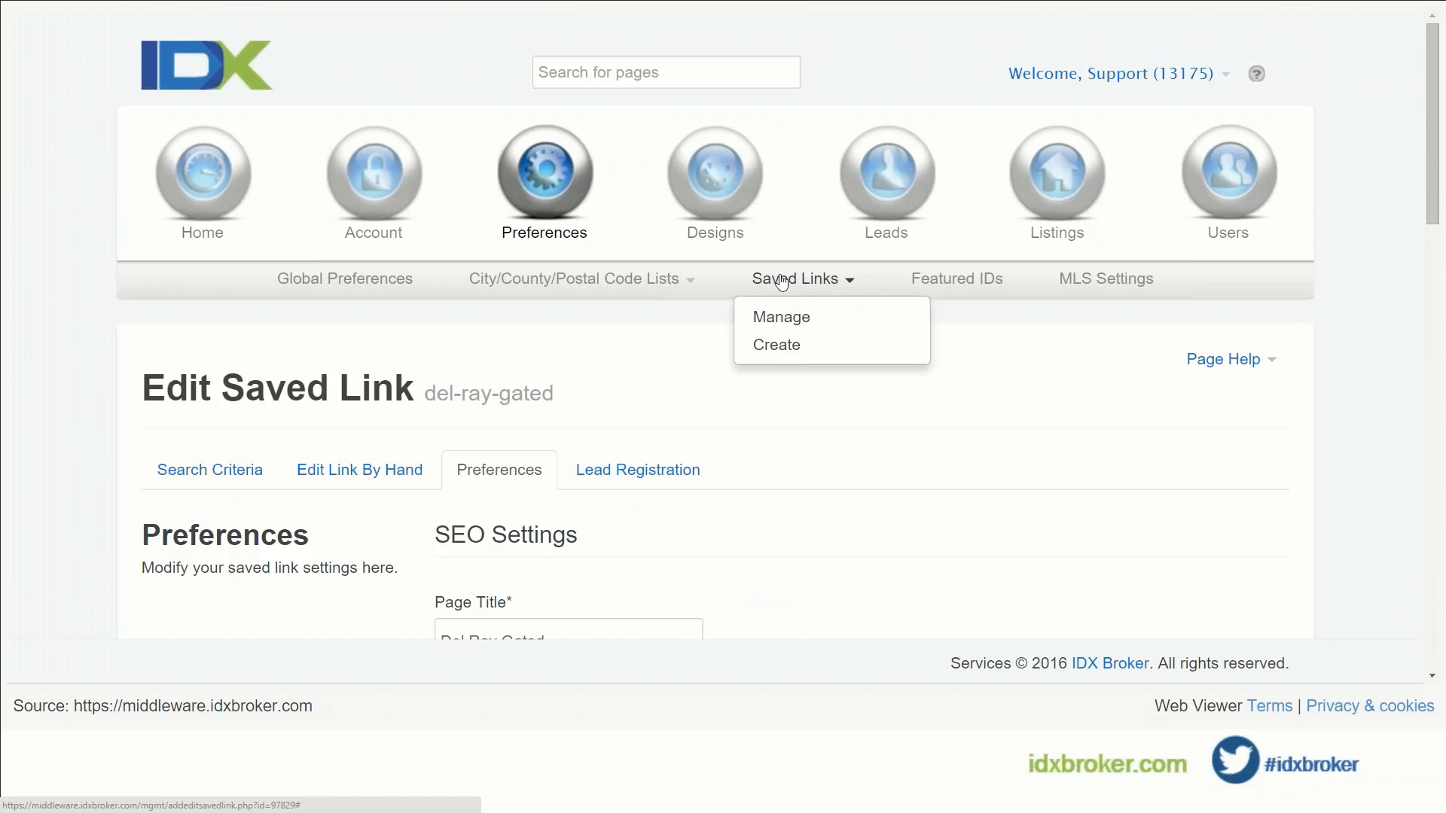
# Step: Go to the Saved Links list and preview del-ray-gated's live page showing the new sub-header
pyautogui.click(779, 324)
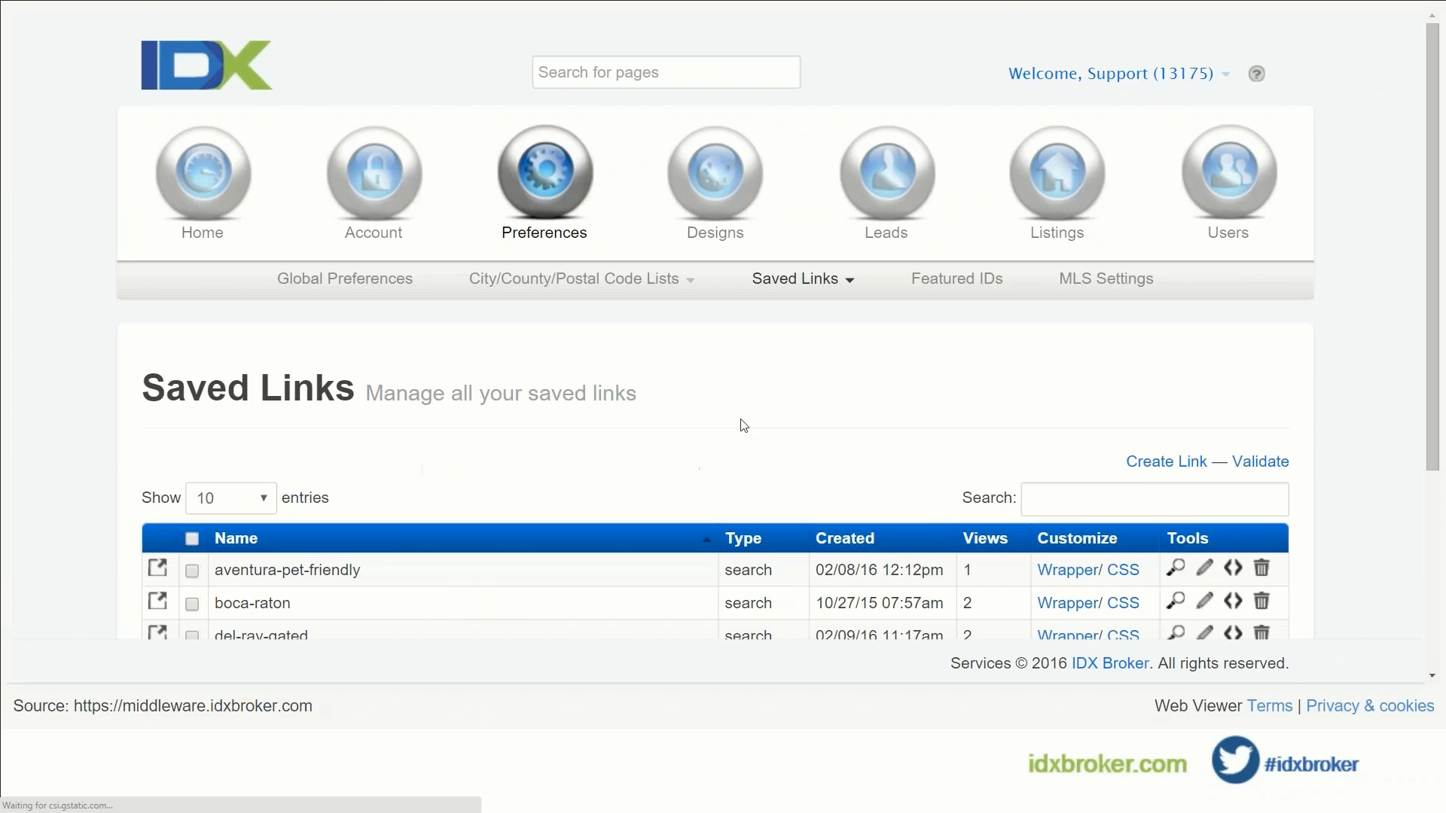
pyautogui.scroll(-1, 585, 501)
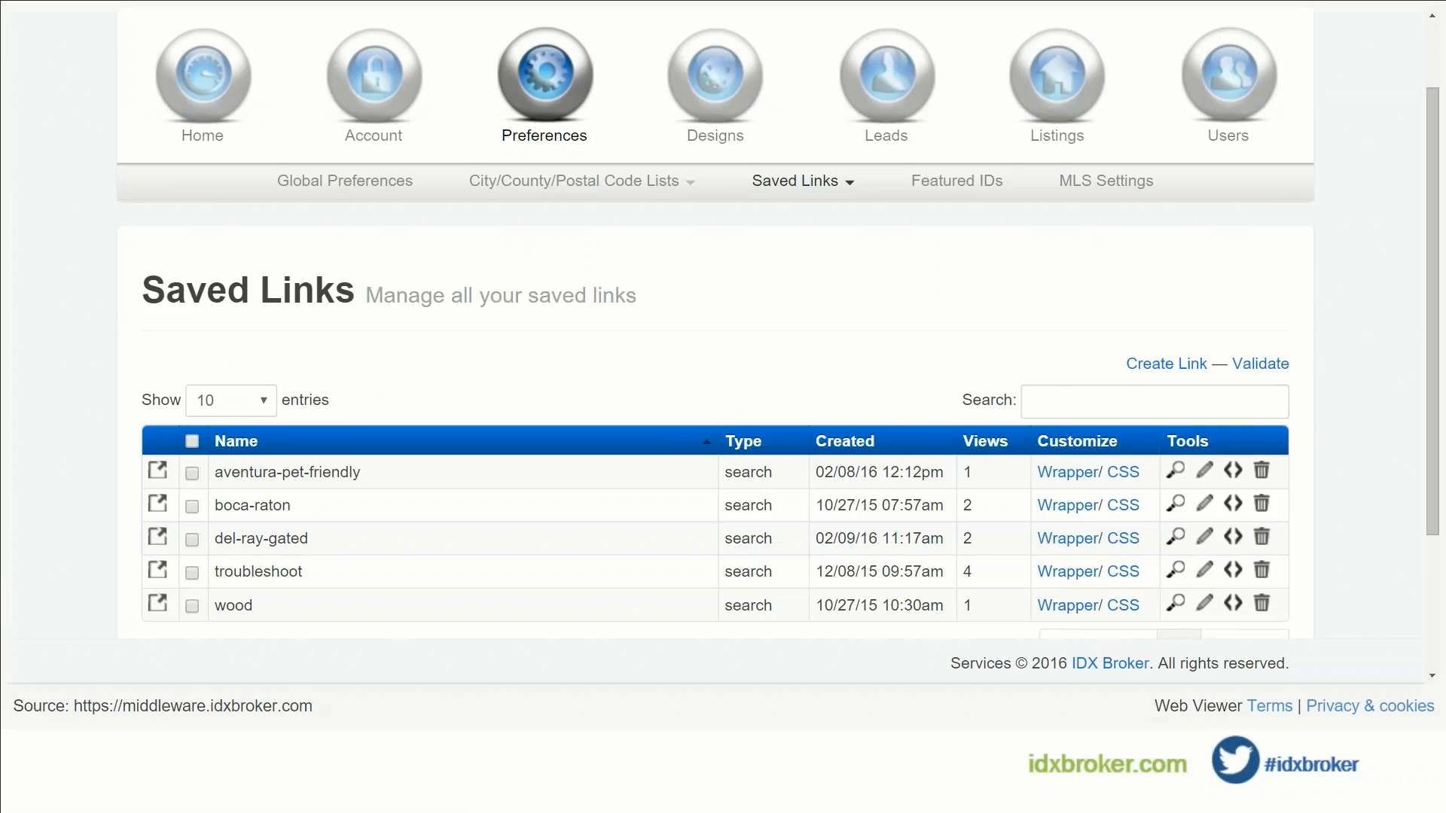
pyautogui.click(1175, 536)
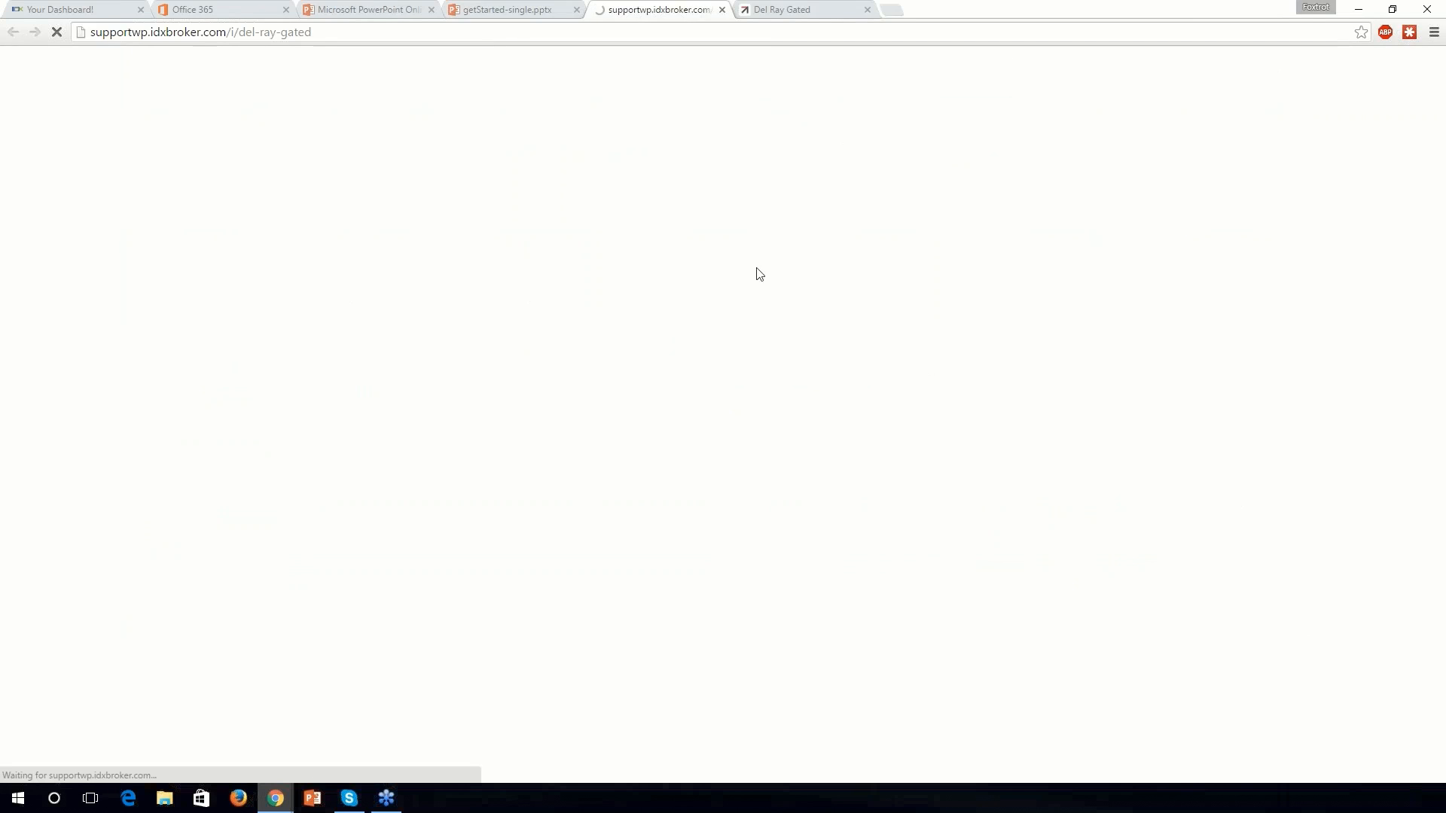
pyautogui.middleClick(810, 10)
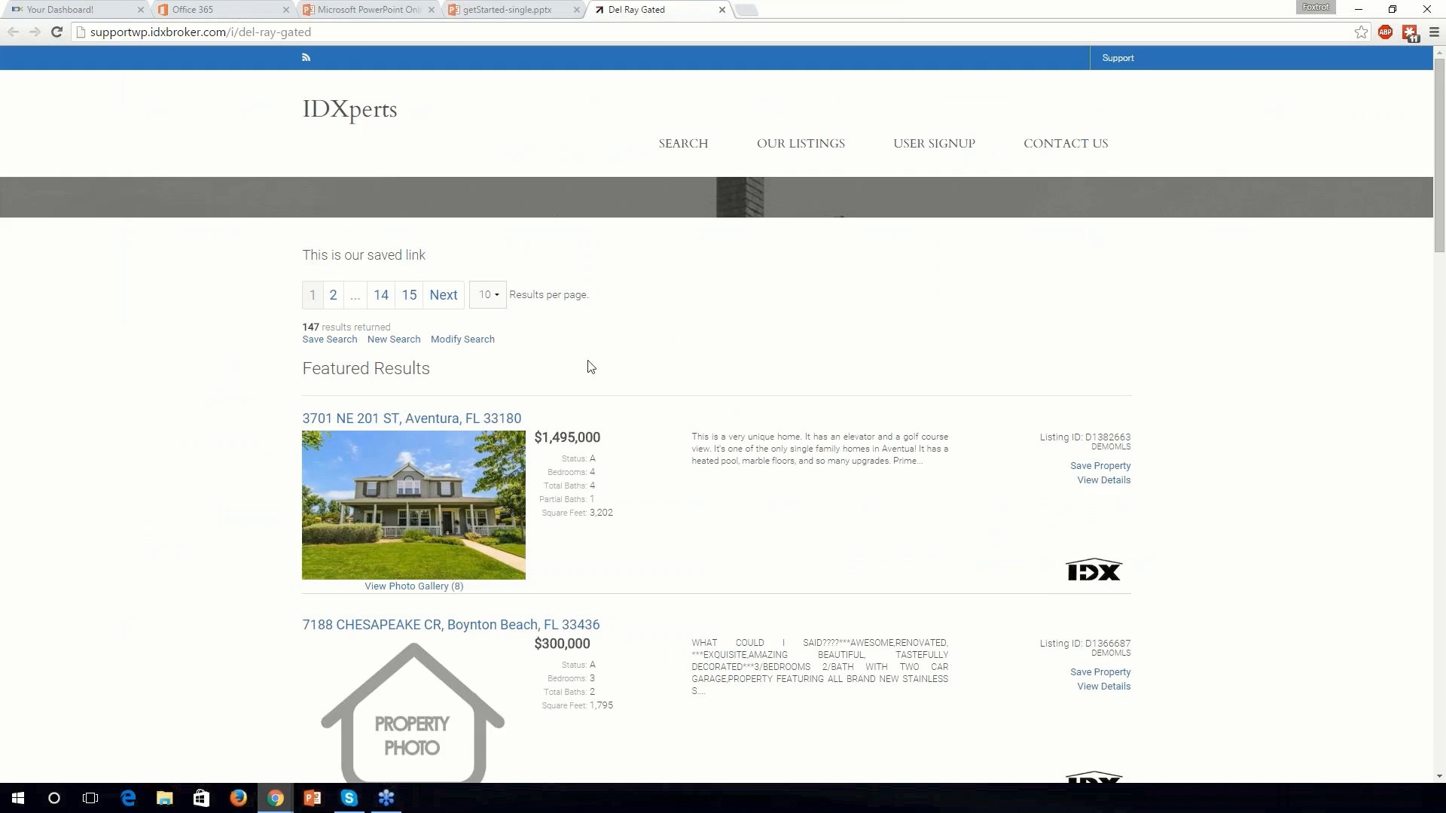
pyautogui.moveTo(428, 257); pyautogui.dragTo(306, 267)
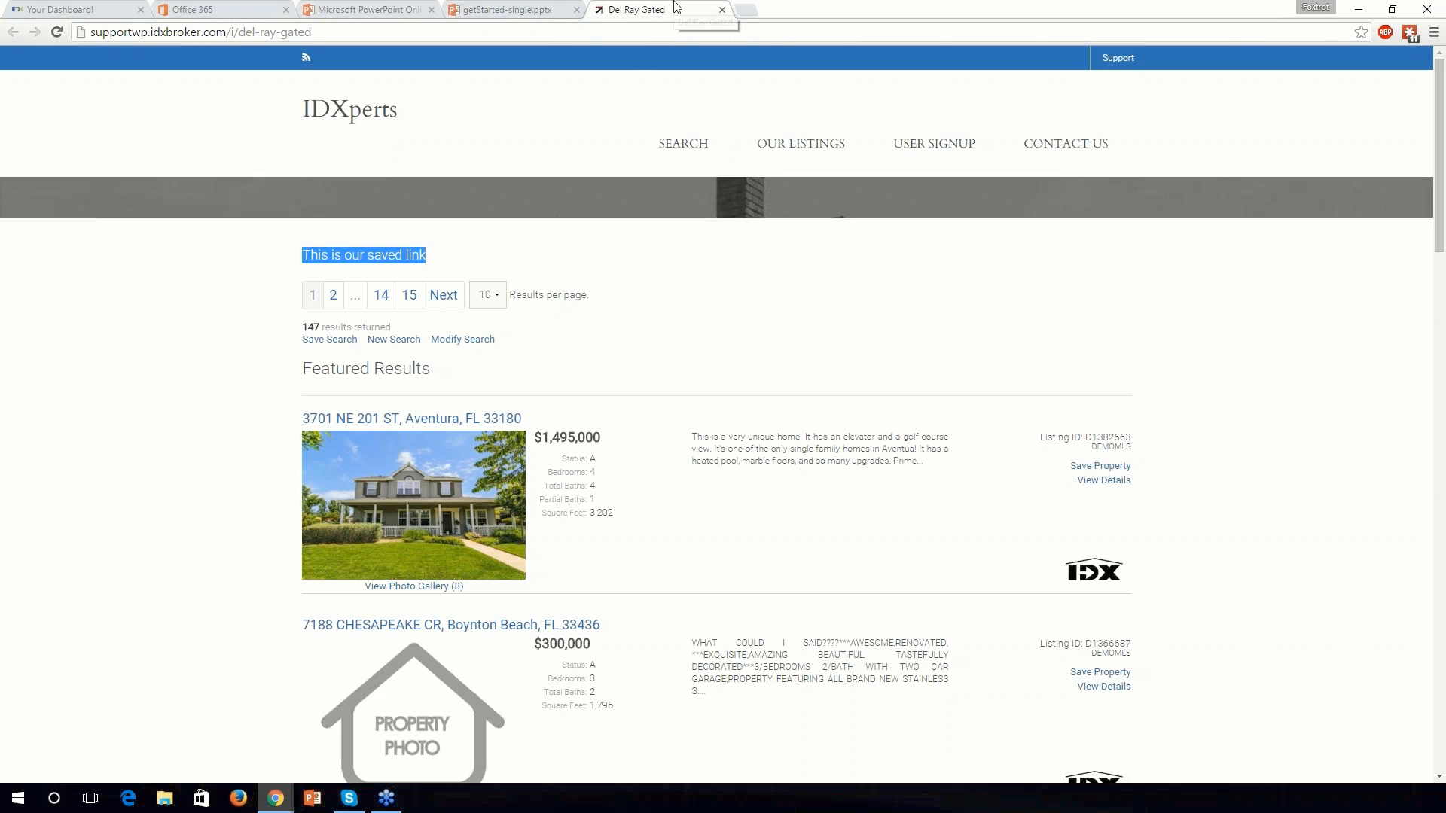
pyautogui.middleClick(602, 5)
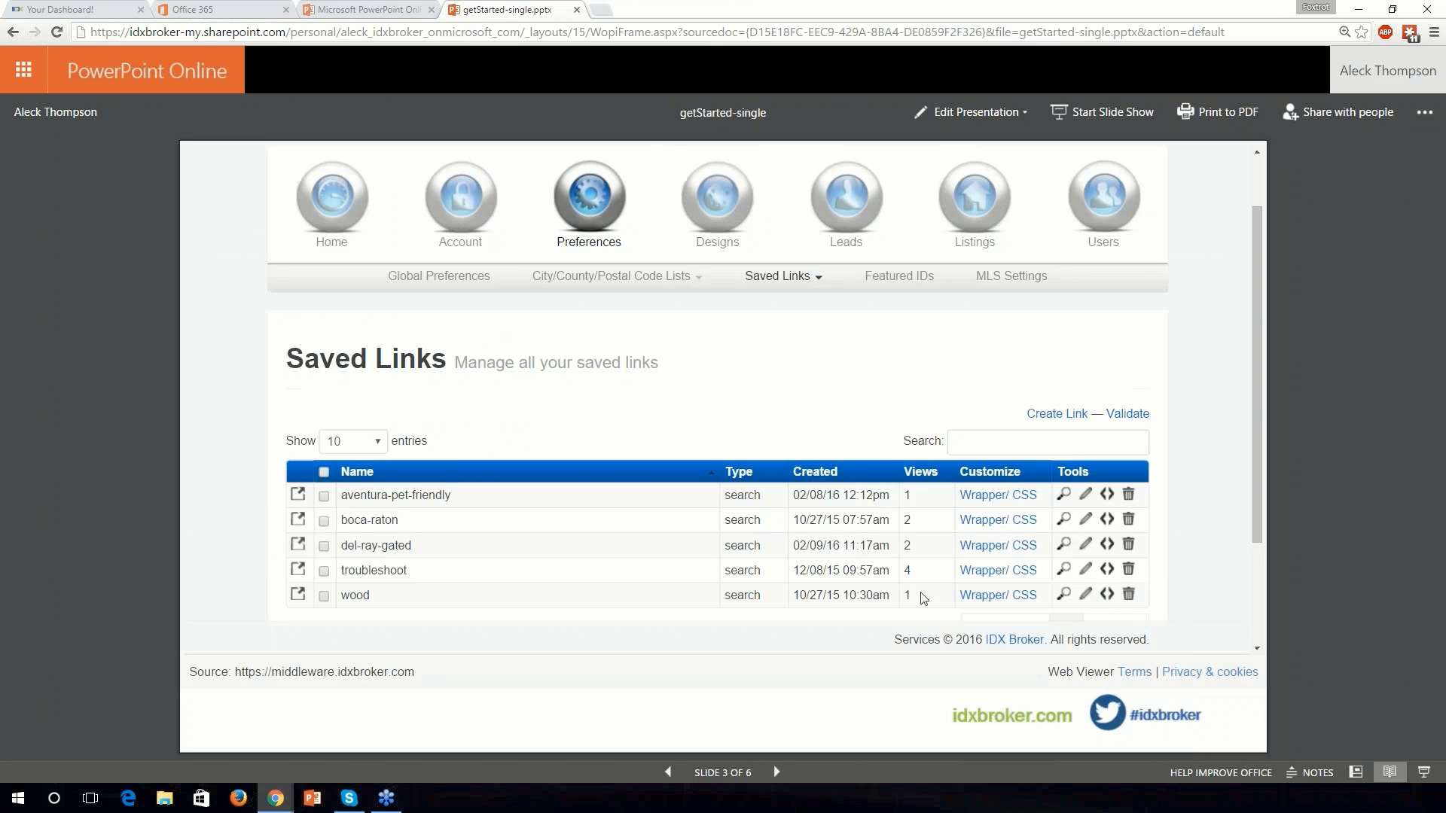
# Step: Show the Saved Links page full screen, scroll its five rows, and preview del-ray-gated's results
pyautogui.click(1422, 775)
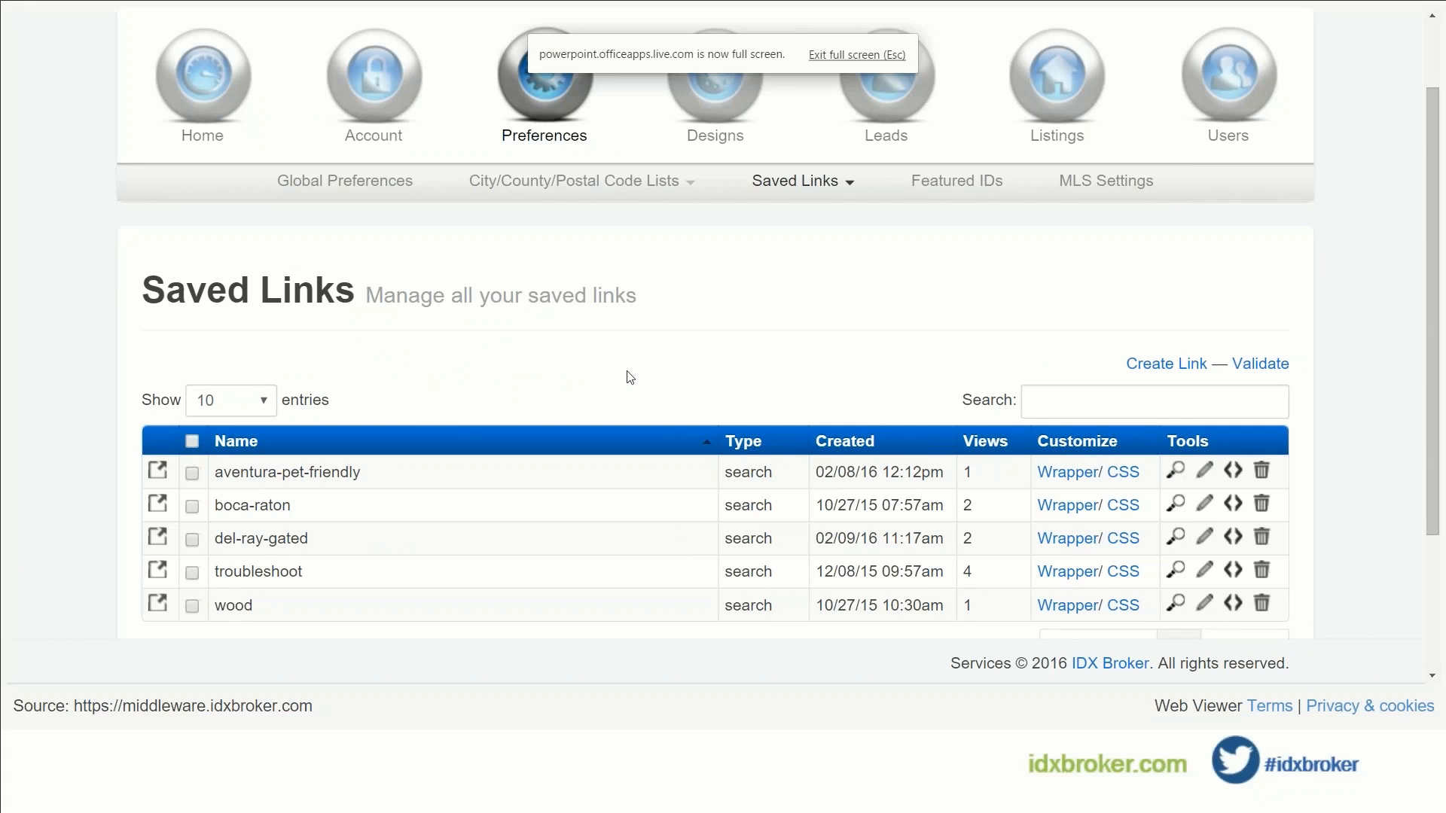
pyautogui.scroll(2, 638, 365)
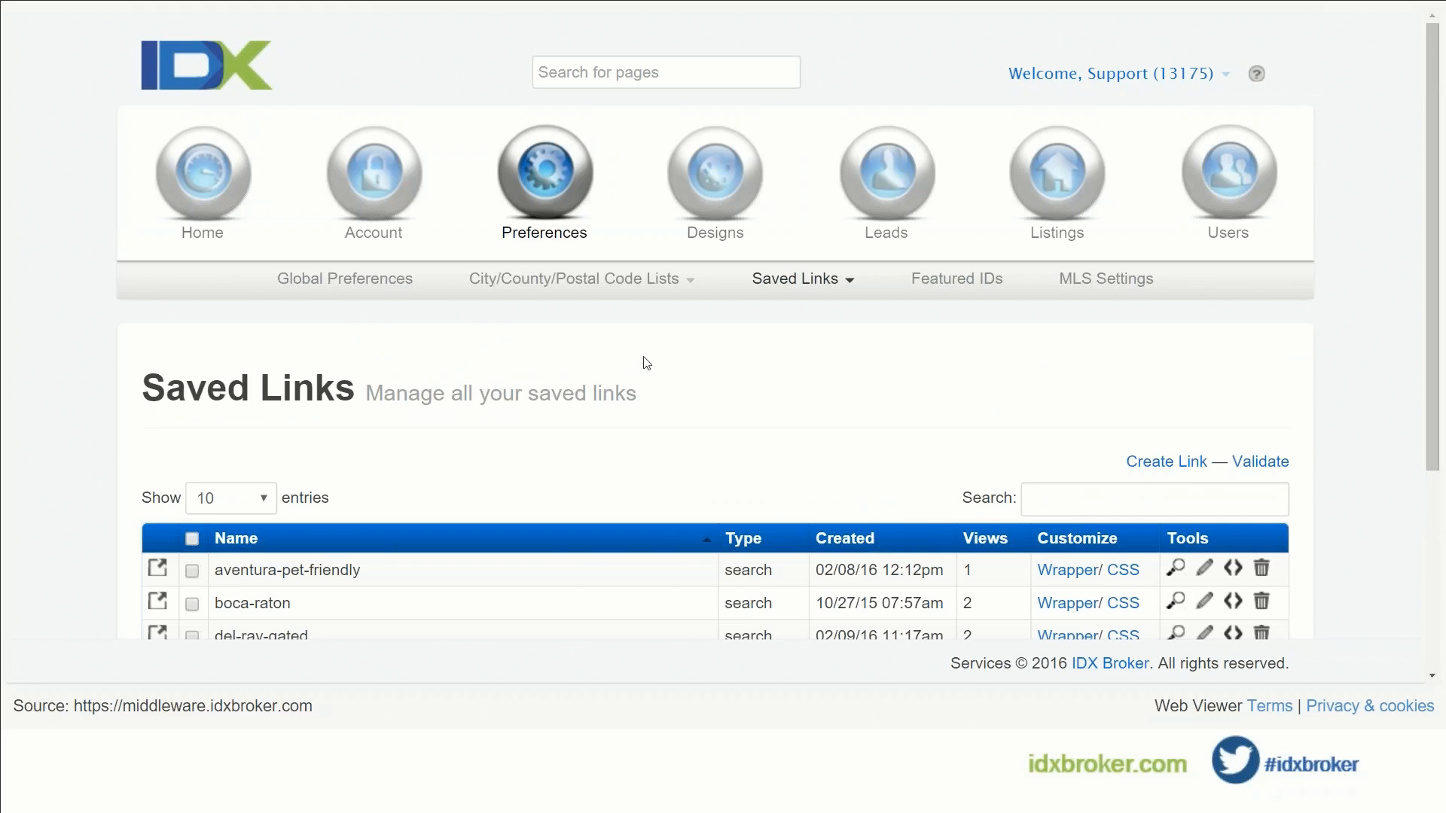
pyautogui.scroll(-3, 644, 362)
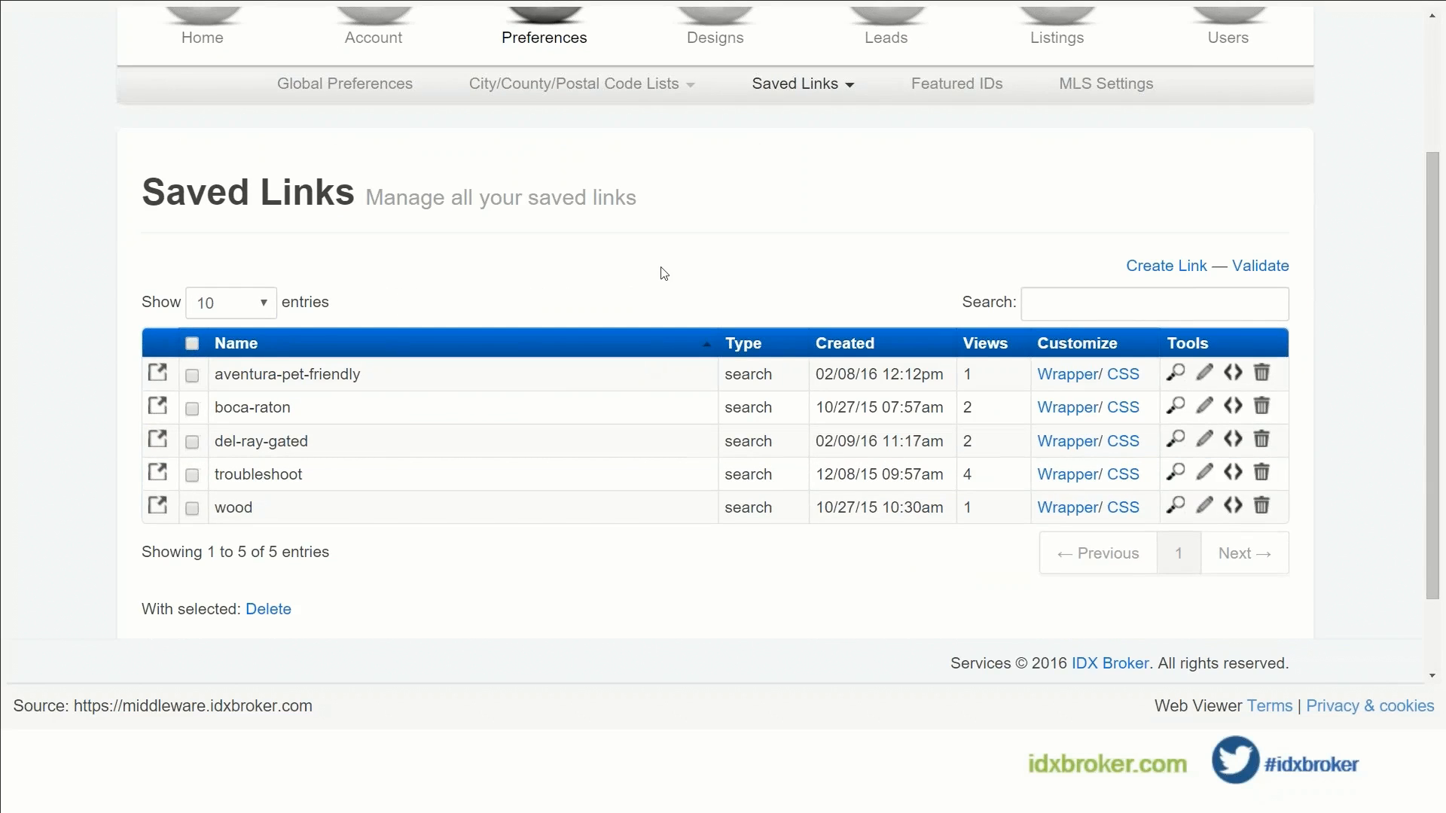
pyautogui.scroll(3, 664, 273)
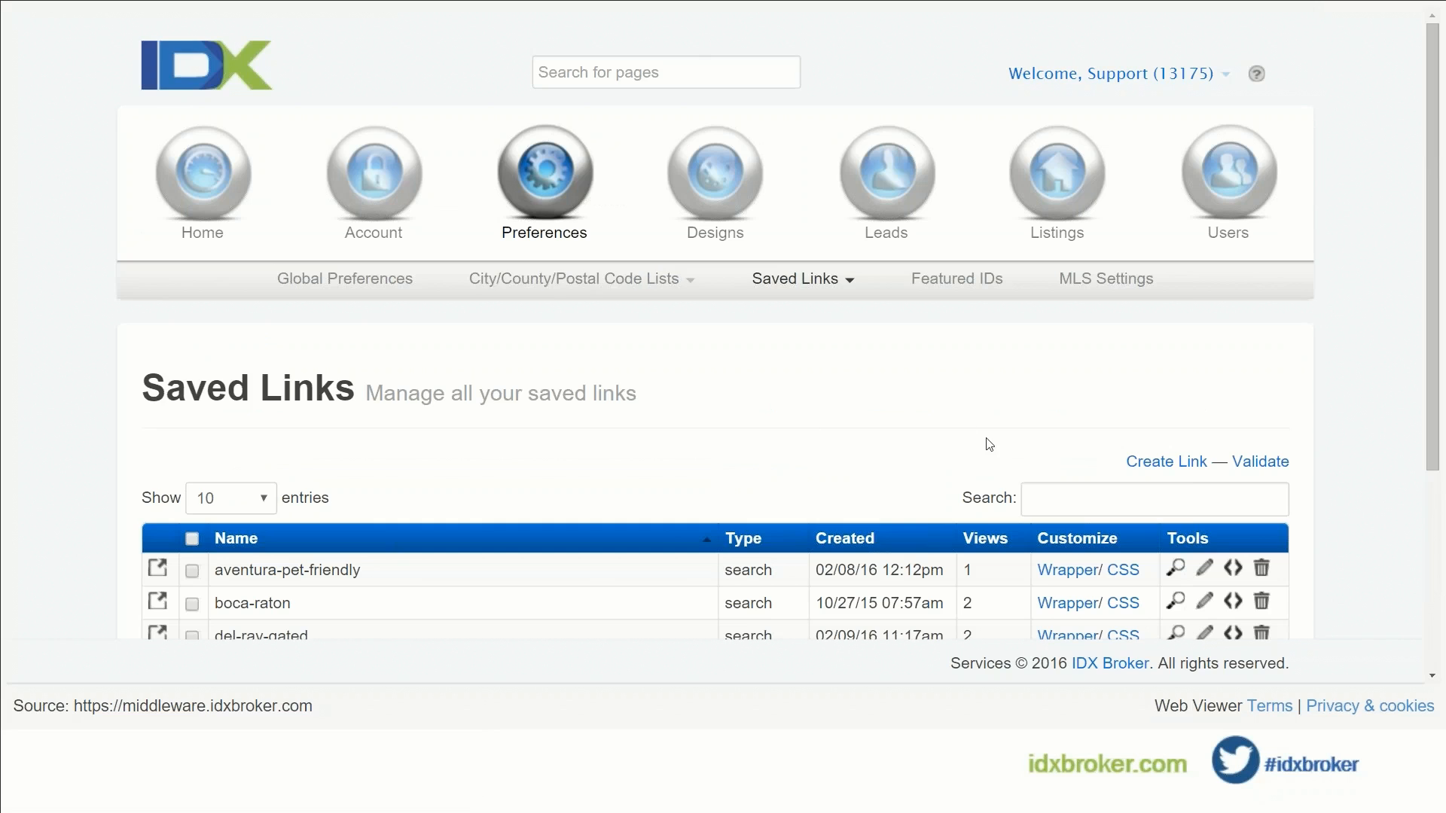
pyautogui.scroll(-1, 990, 445)
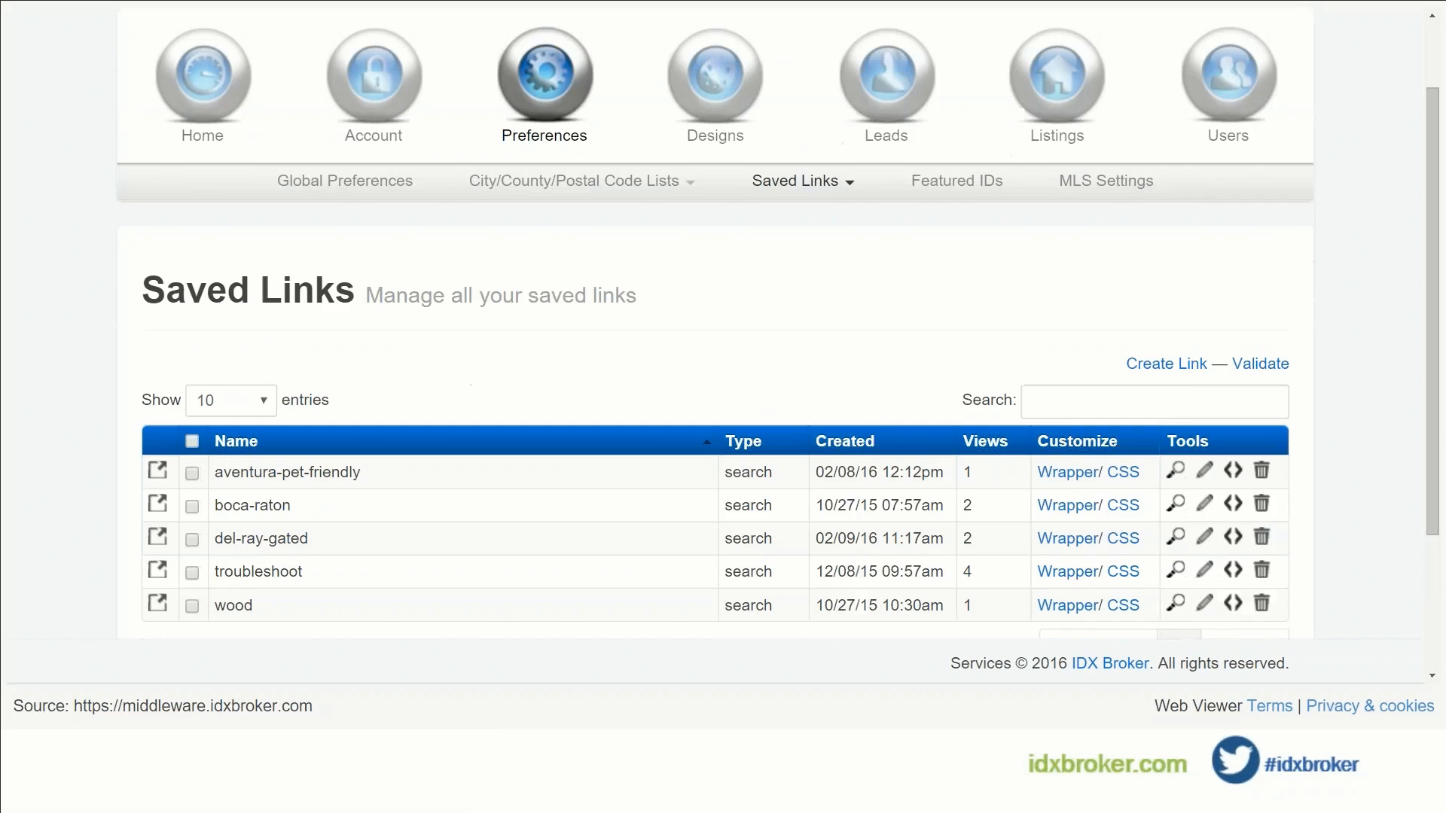
pyautogui.click(1177, 537)
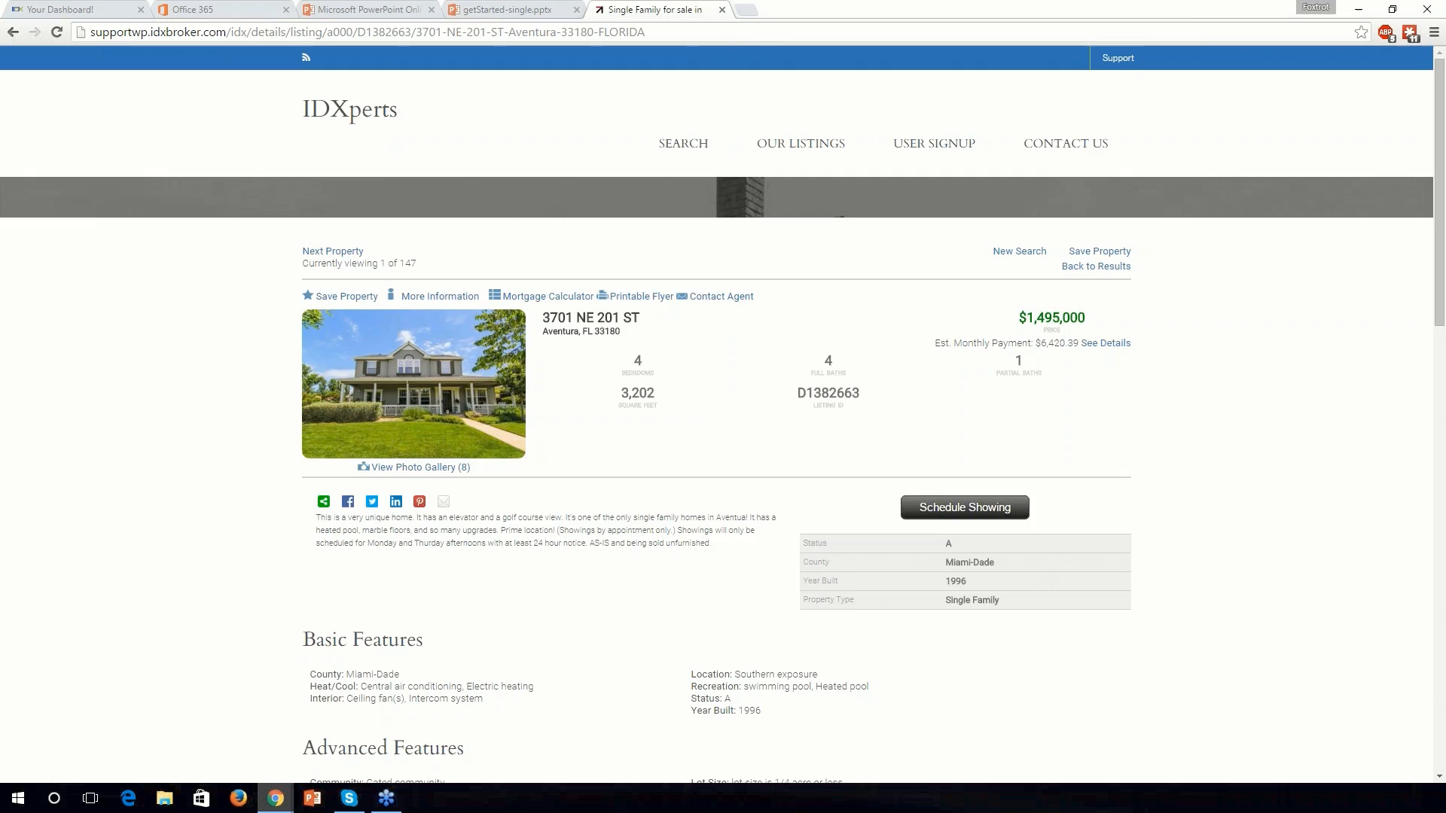
pyautogui.click(443, 501)
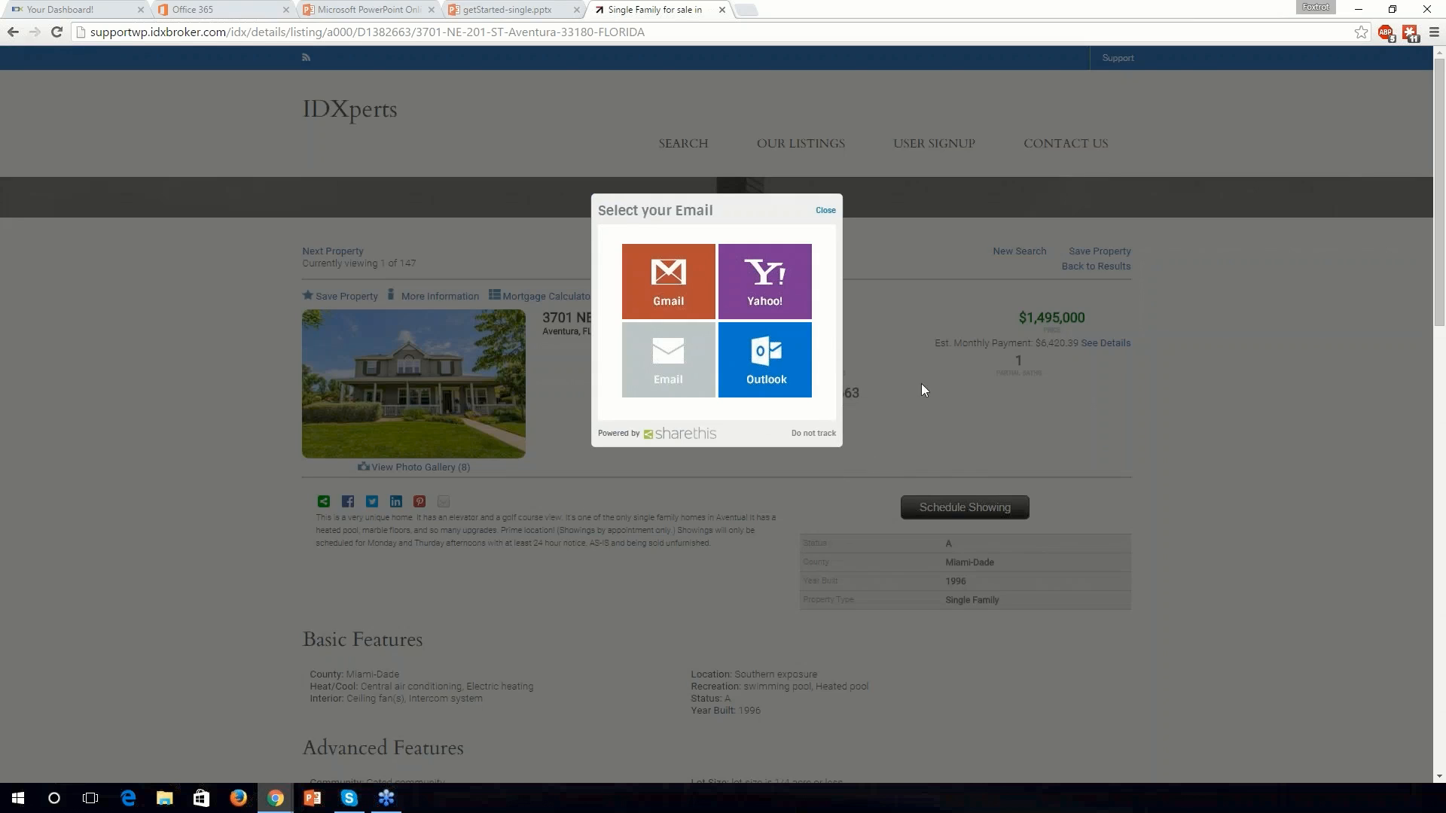
pyautogui.click(828, 211)
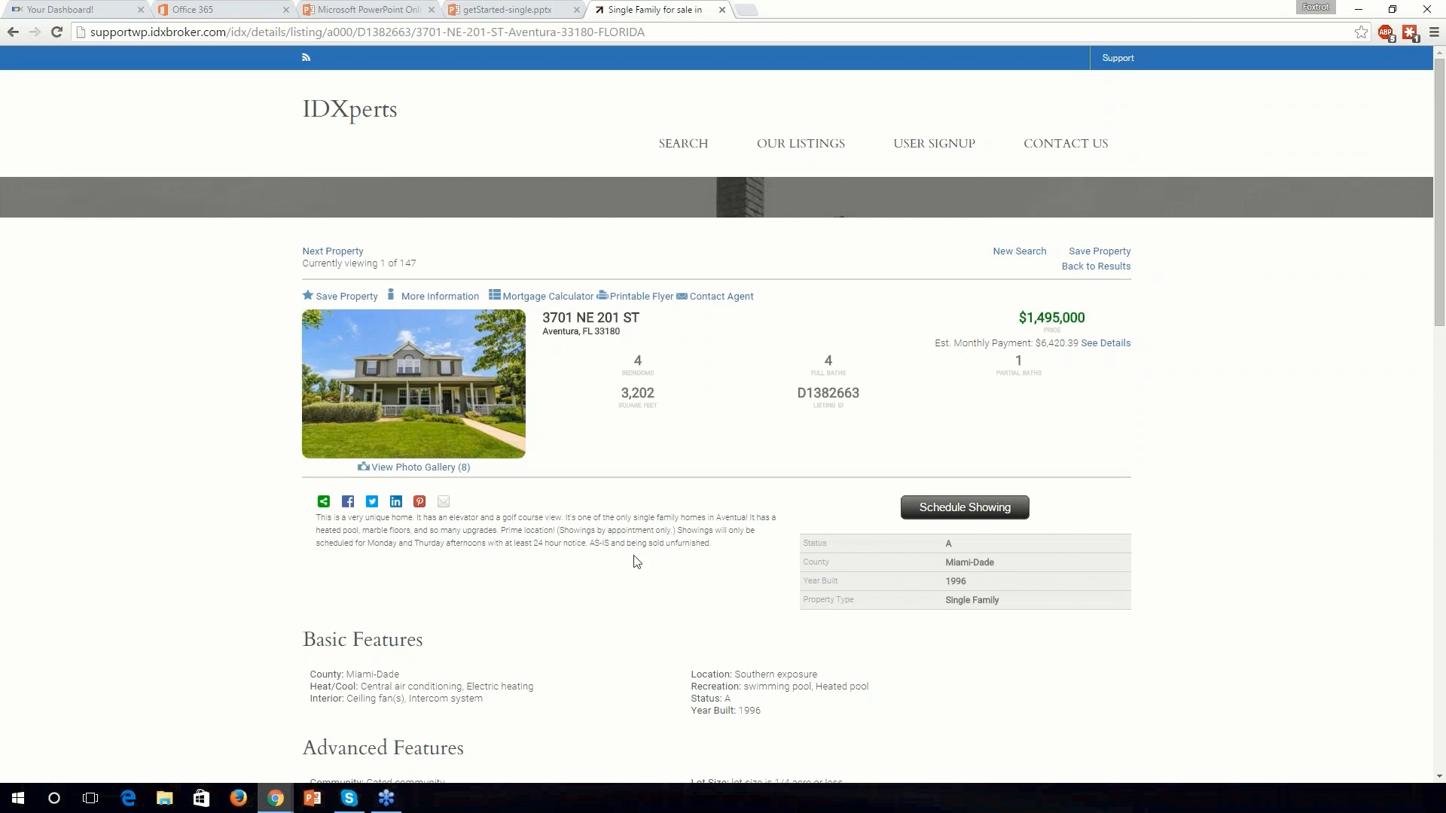
pyautogui.click(721, 10)
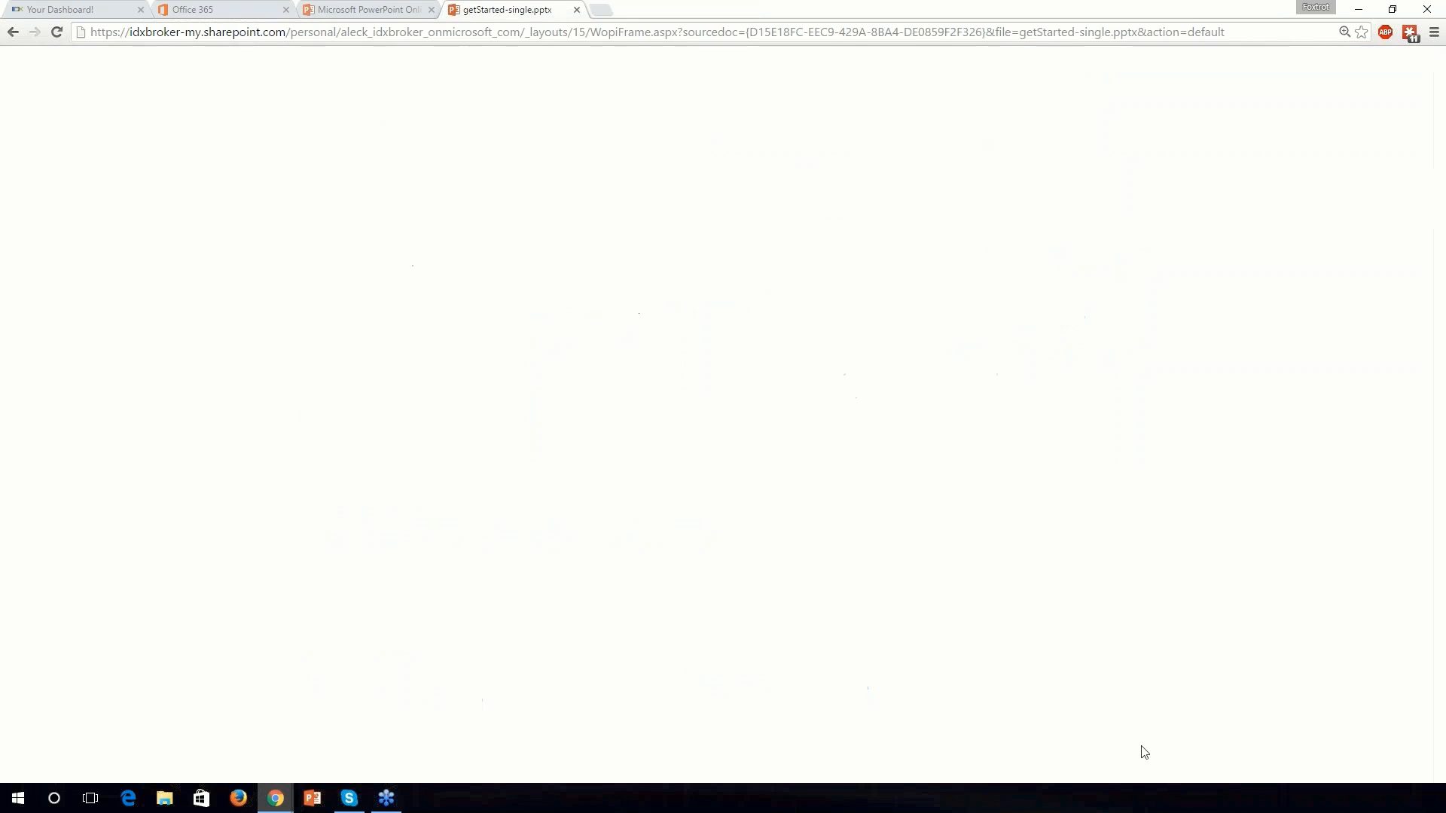
# Step: Play the presentation full screen and scroll the Featured IDs page through ID Type and agent ID choices
pyautogui.click(1423, 773)
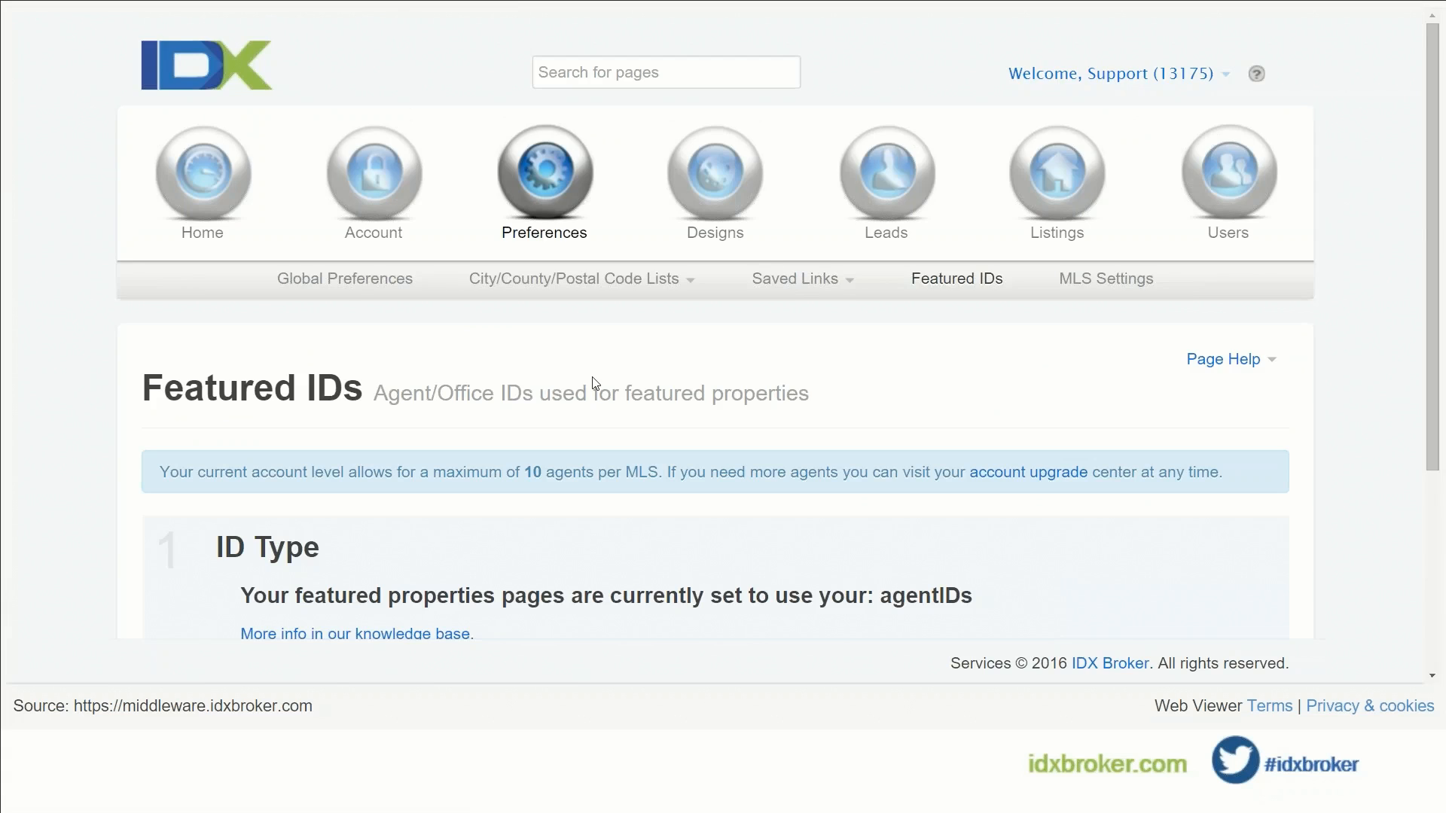
pyautogui.scroll(-3, 592, 383)
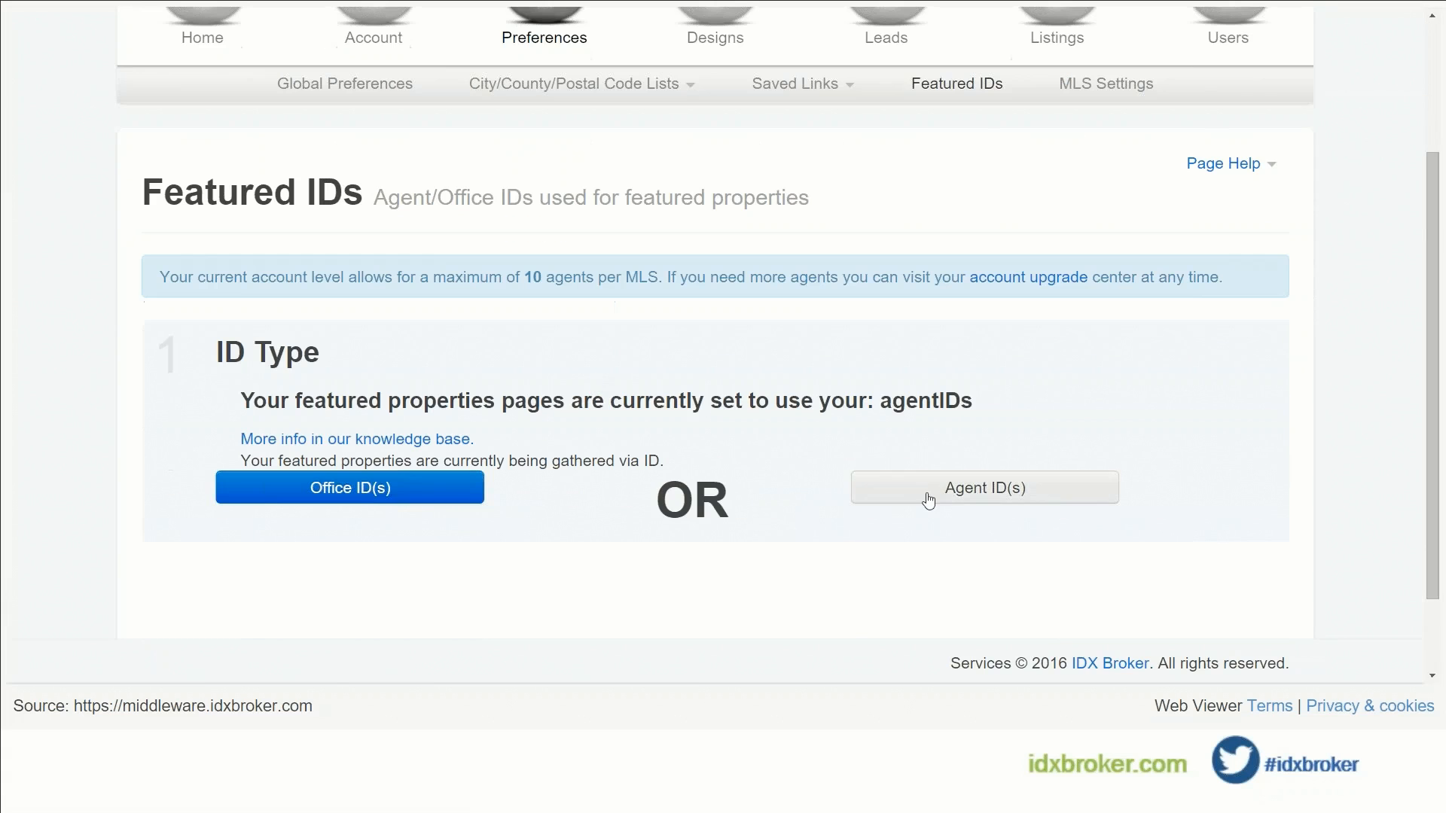
pyautogui.scroll(-3, 797, 433)
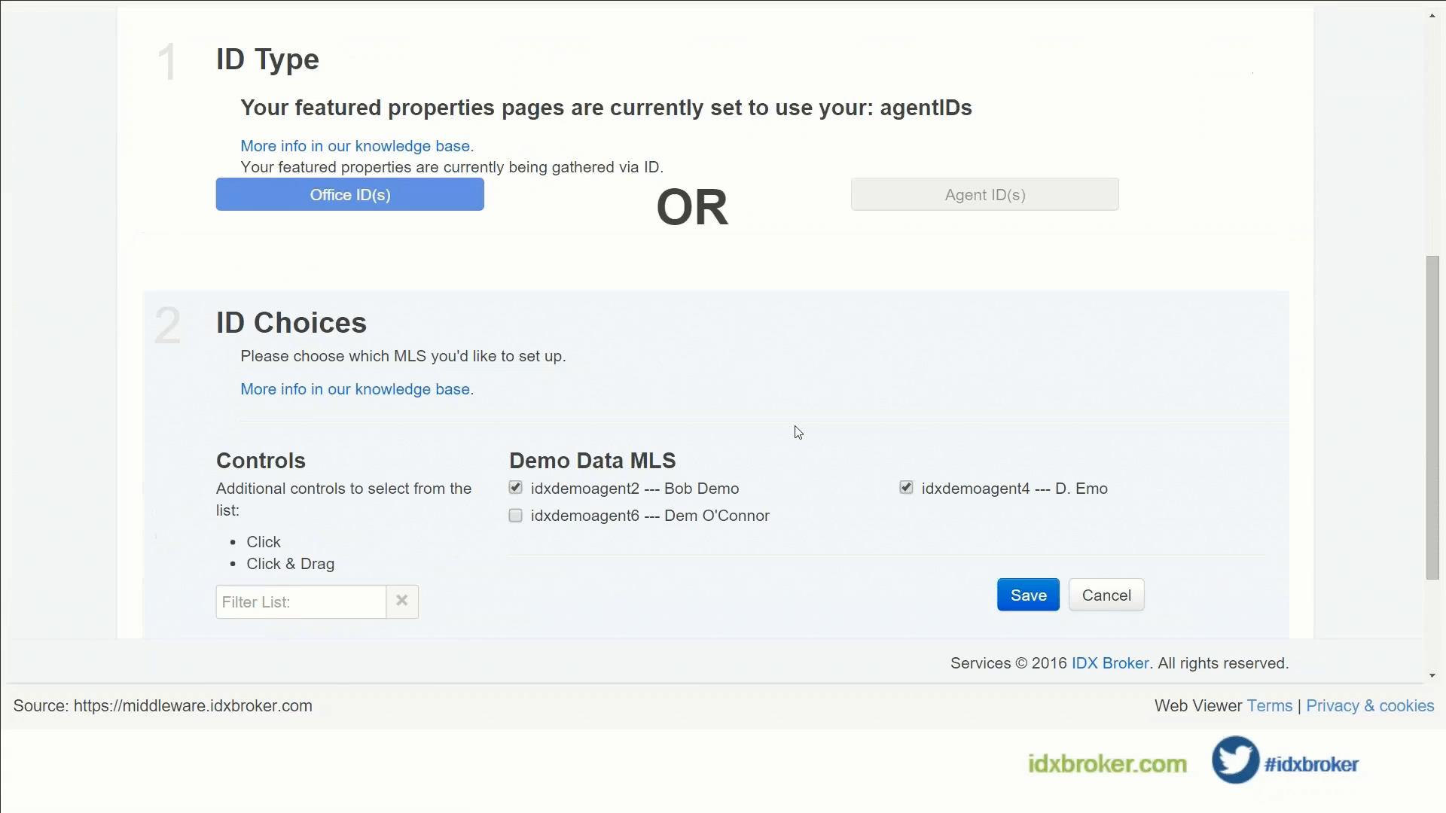
pyautogui.scroll(3, 798, 431)
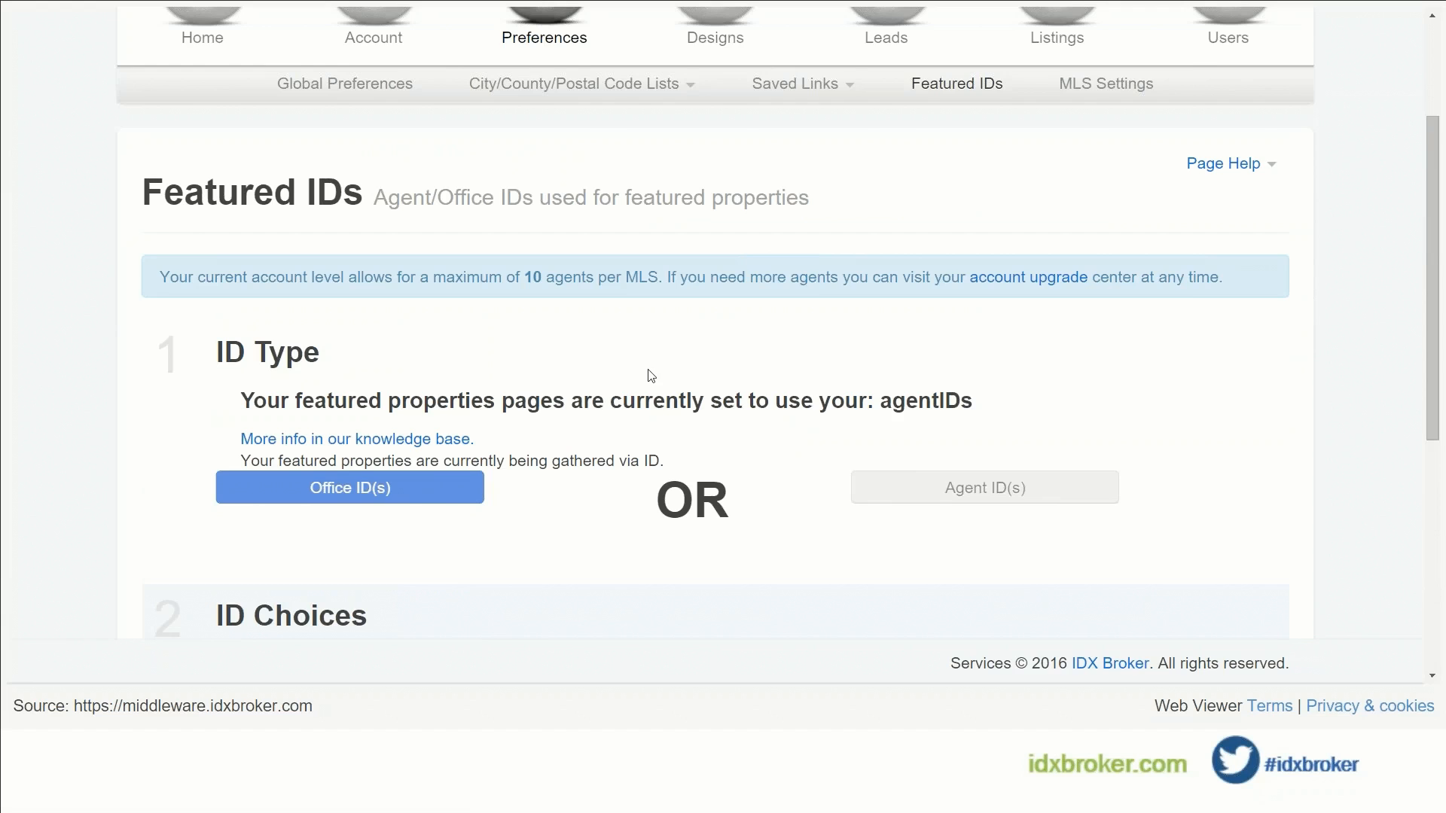
pyautogui.scroll(2, 652, 375)
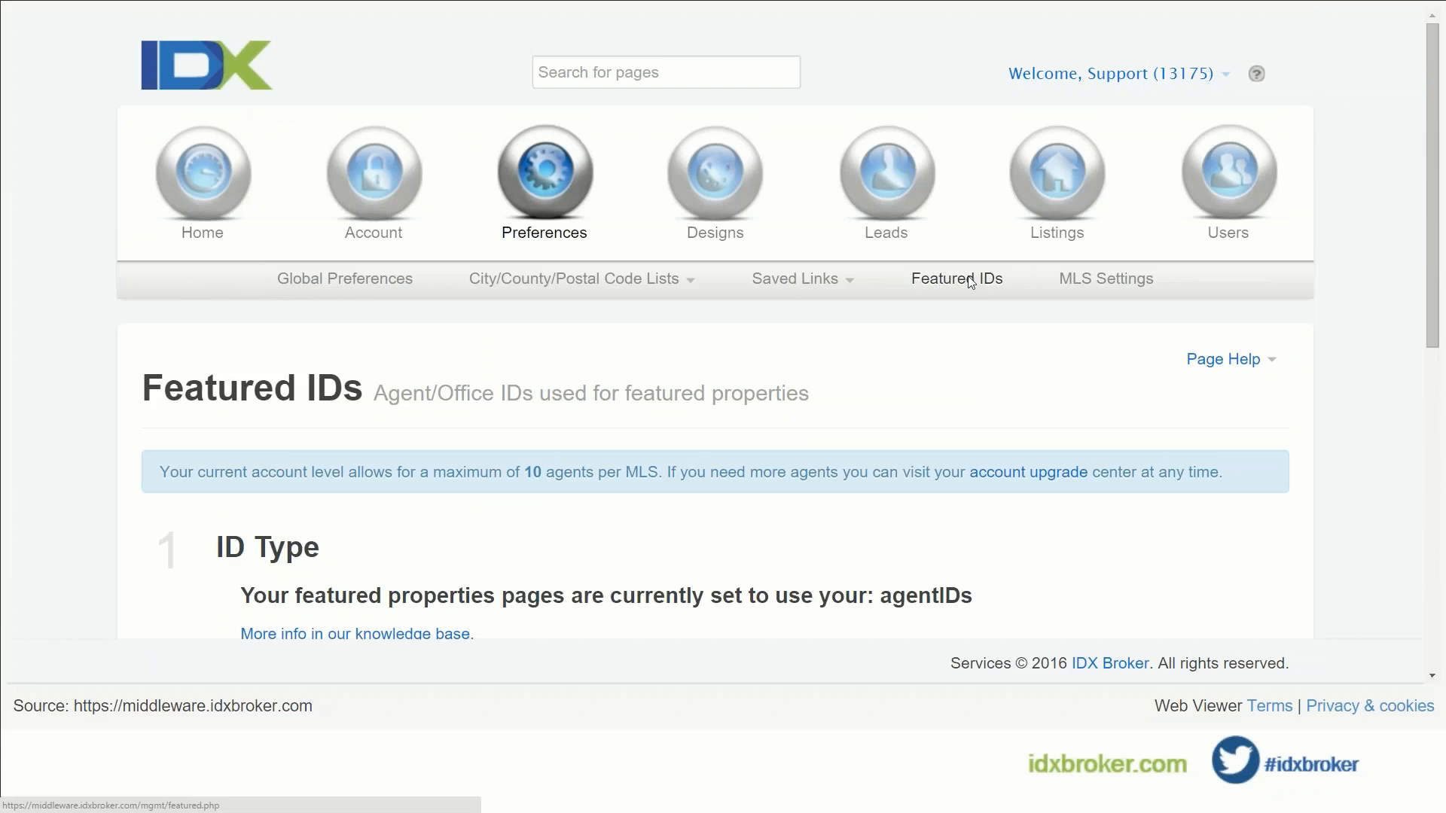
pyautogui.scroll(-2, 907, 319)
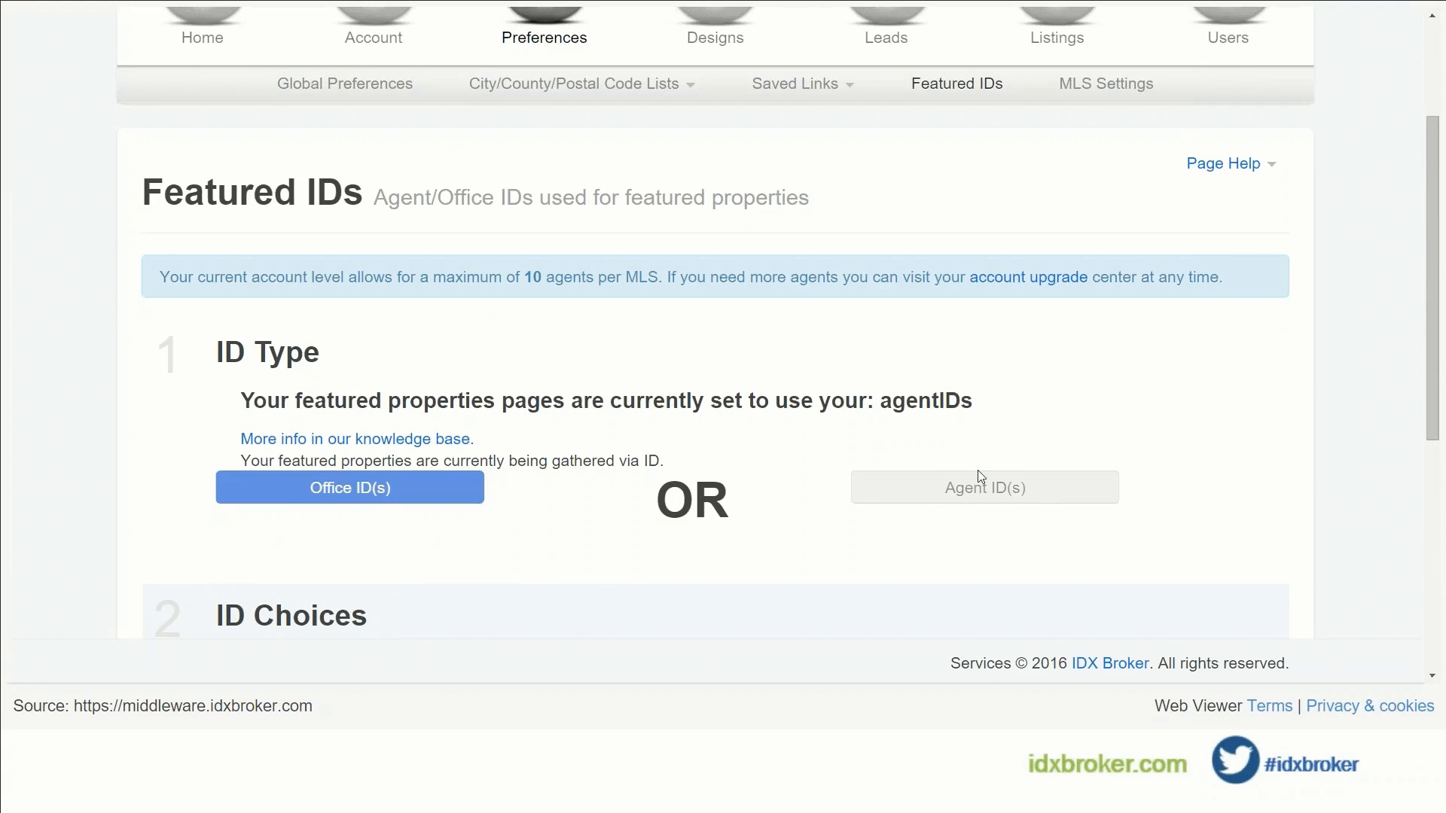
pyautogui.scroll(-3, 833, 390)
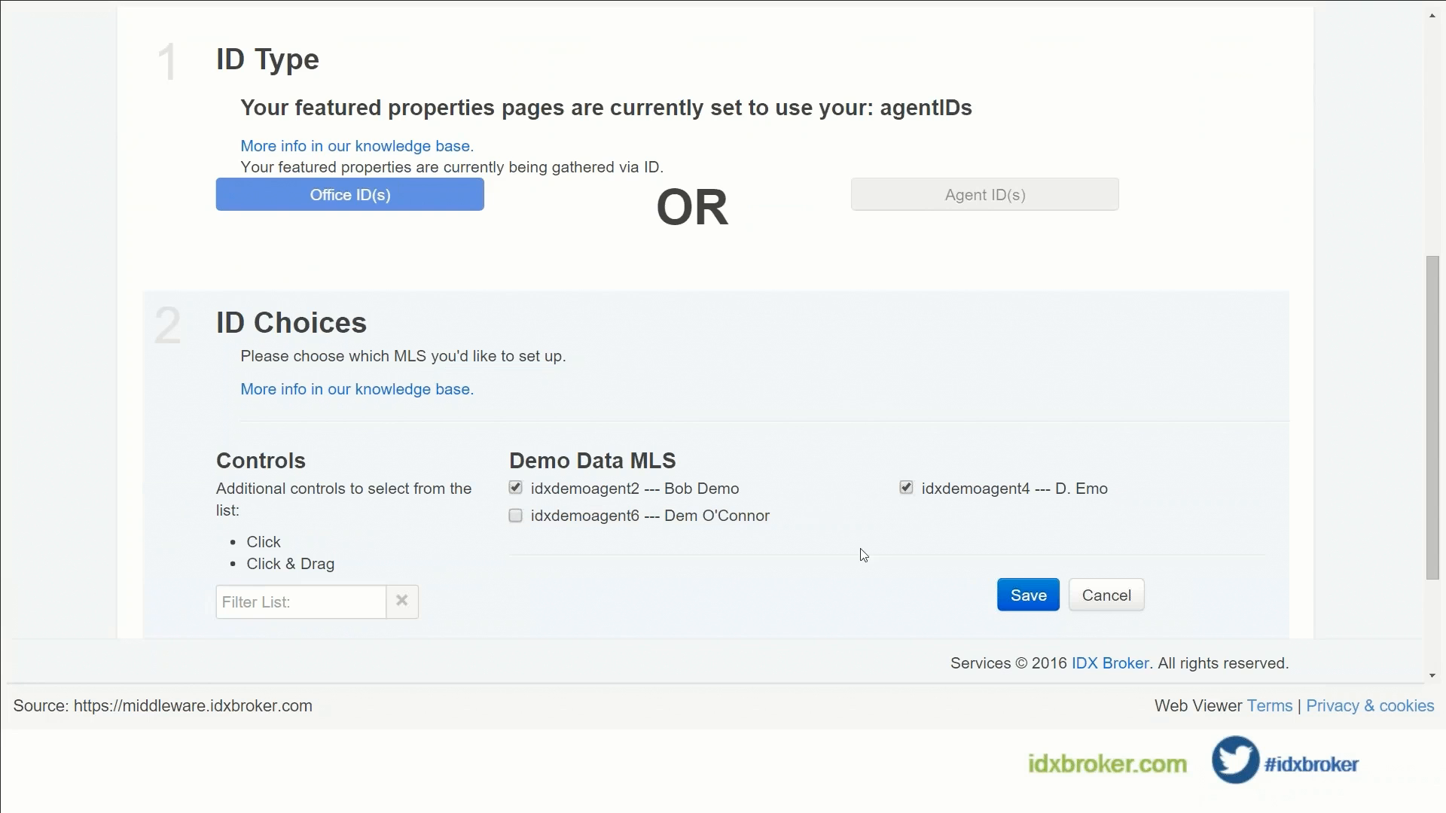
pyautogui.scroll(1, 958, 469)
pyautogui.scroll(3, 959, 469)
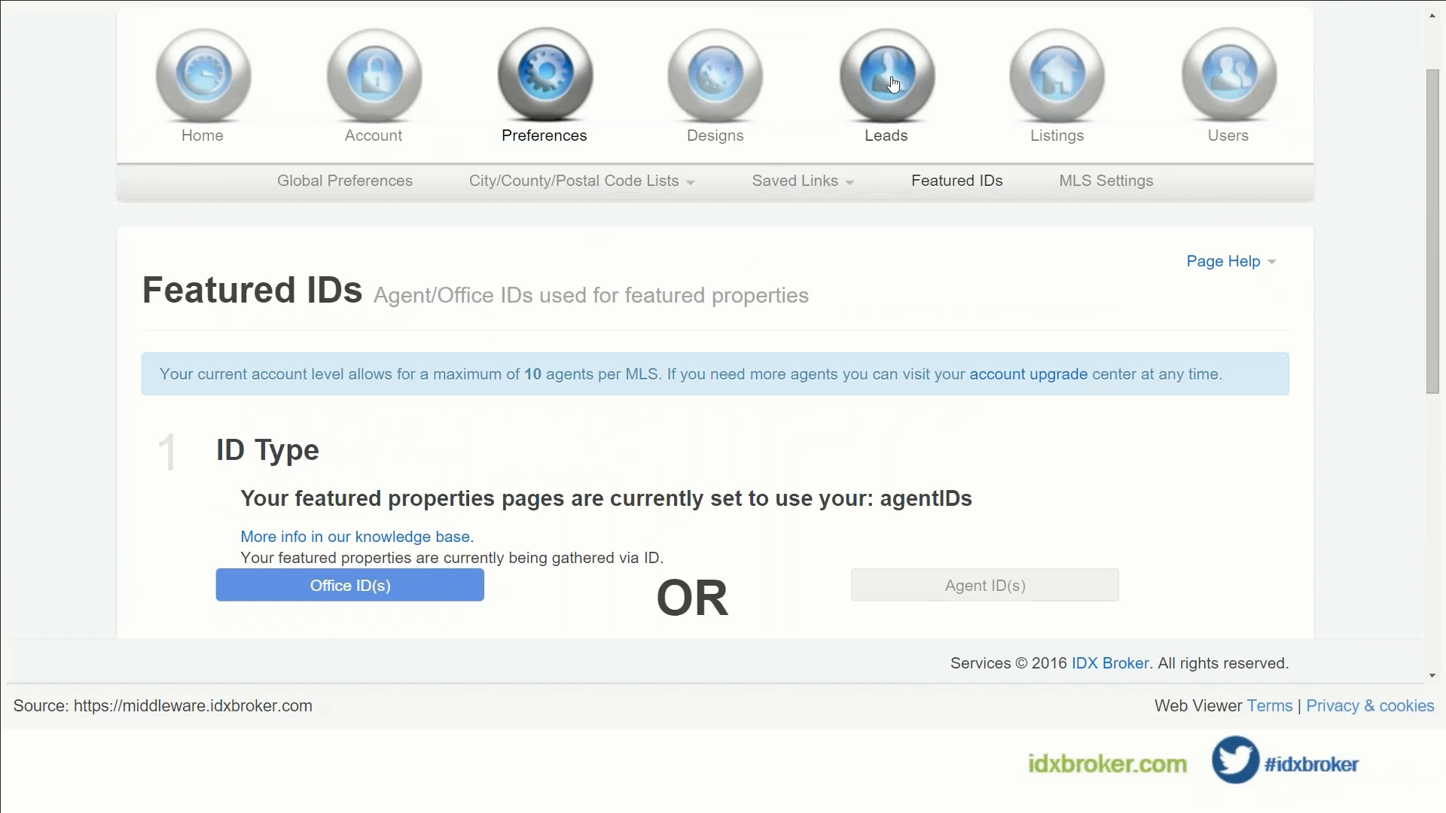
# Step: Go to Leads > Manage and open the first listed lead's record
pyautogui.moveTo(893, 83)
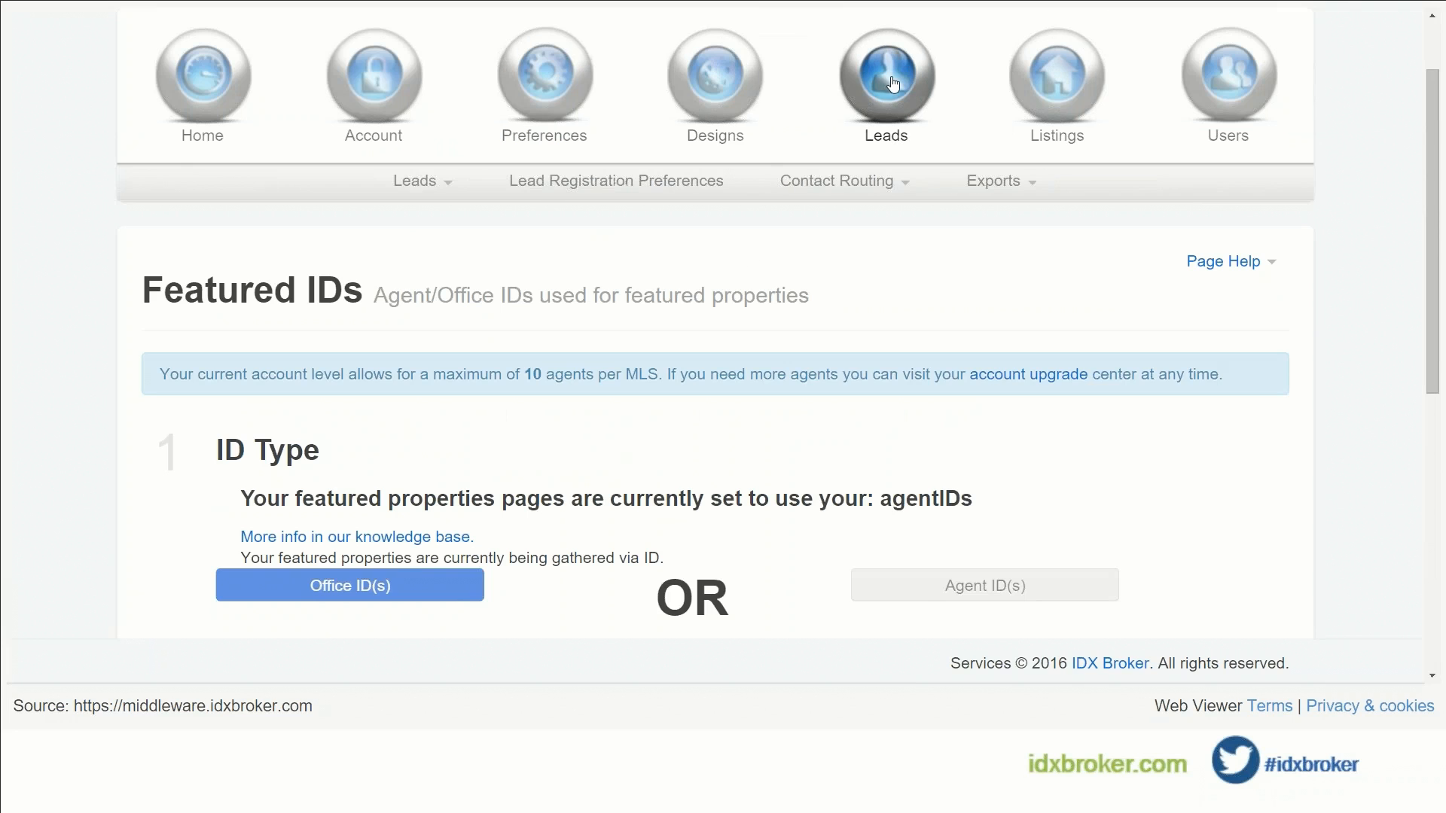
pyautogui.click(433, 190)
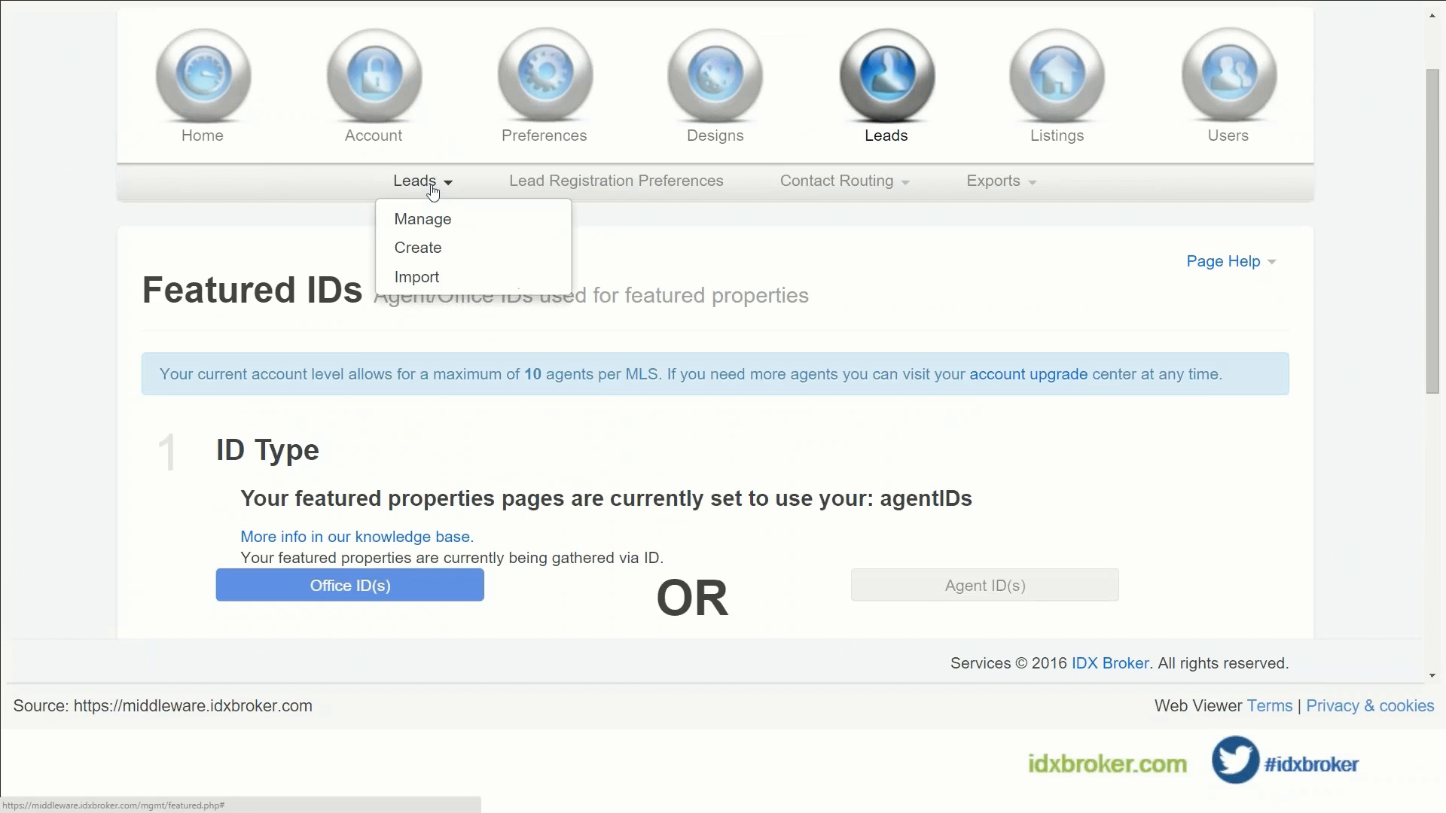
pyautogui.click(436, 225)
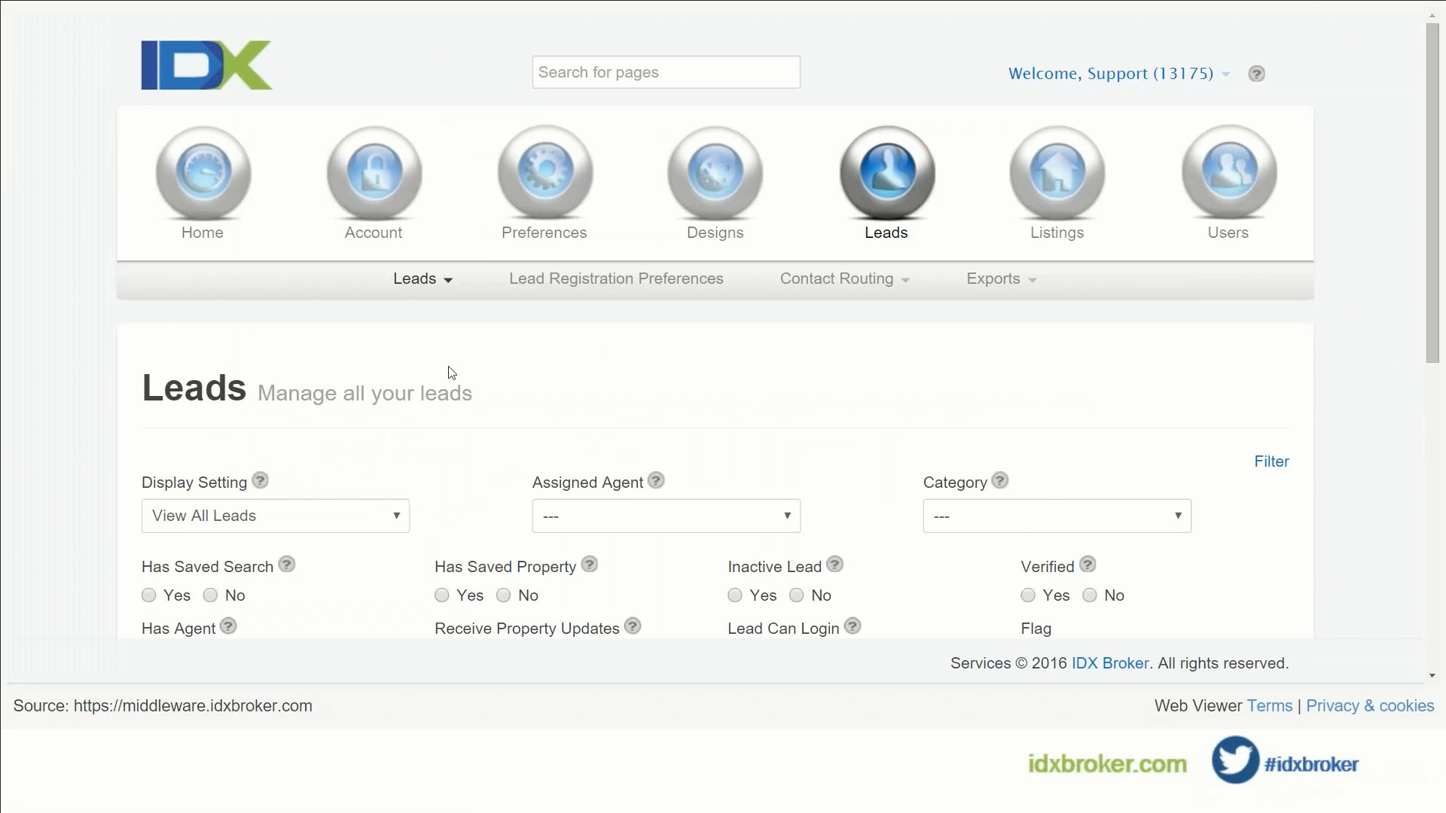
pyautogui.scroll(-8, 451, 372)
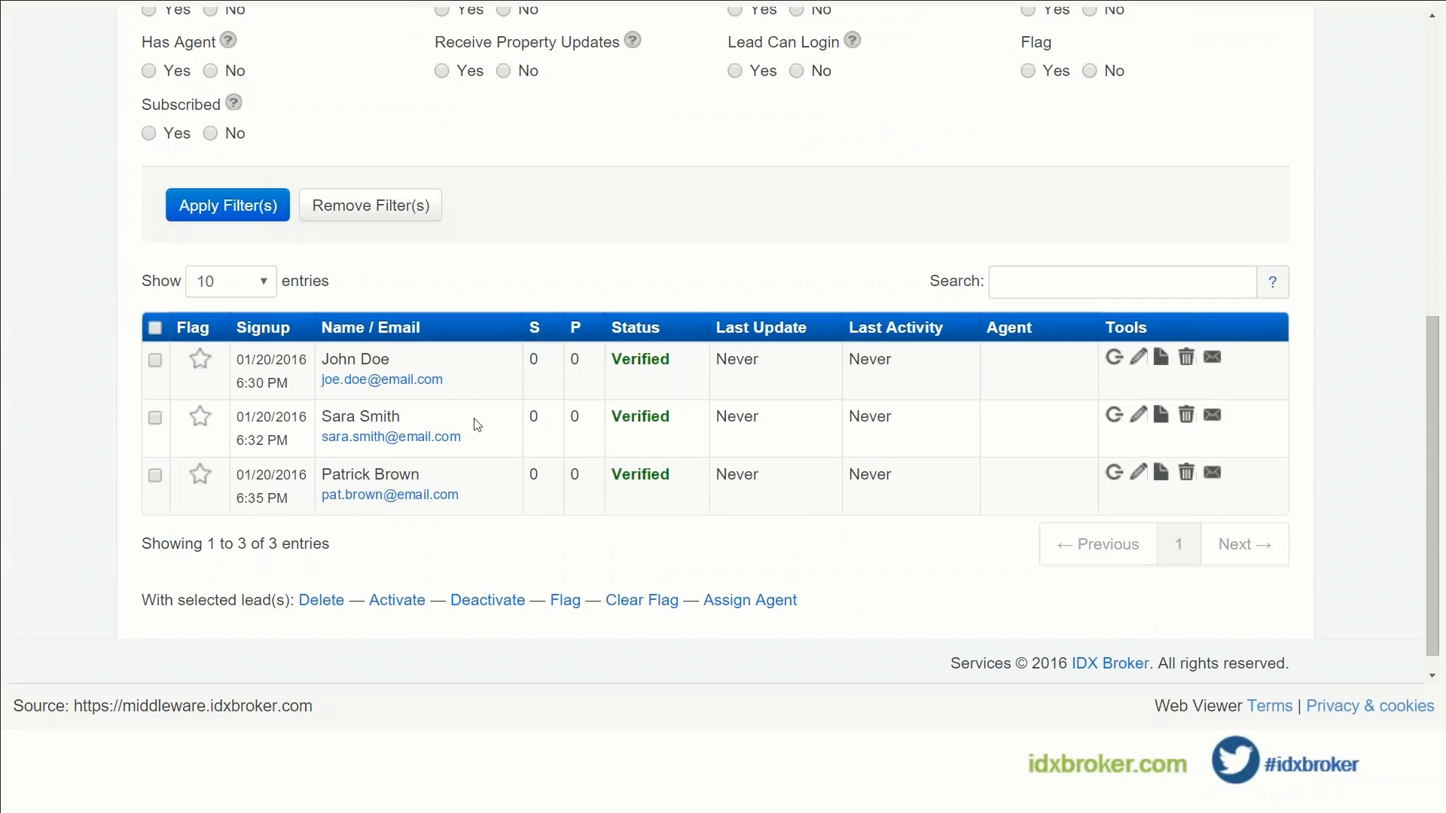
pyautogui.click(1136, 361)
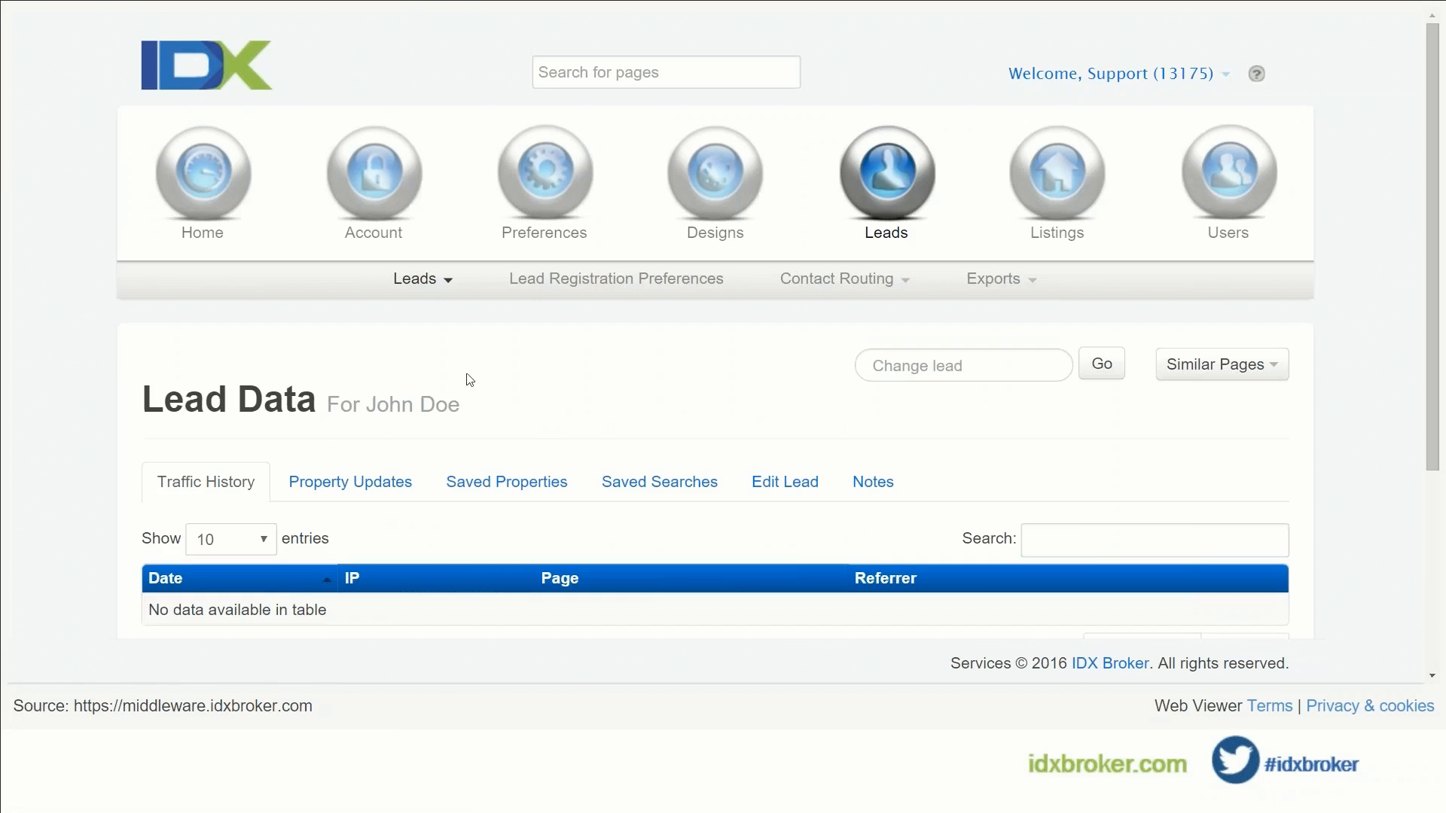
# Step: Review the lead's Property Updates, Saved Properties and Saved Searches tabs
pyautogui.scroll(-3, 470, 379)
pyautogui.click(389, 292)
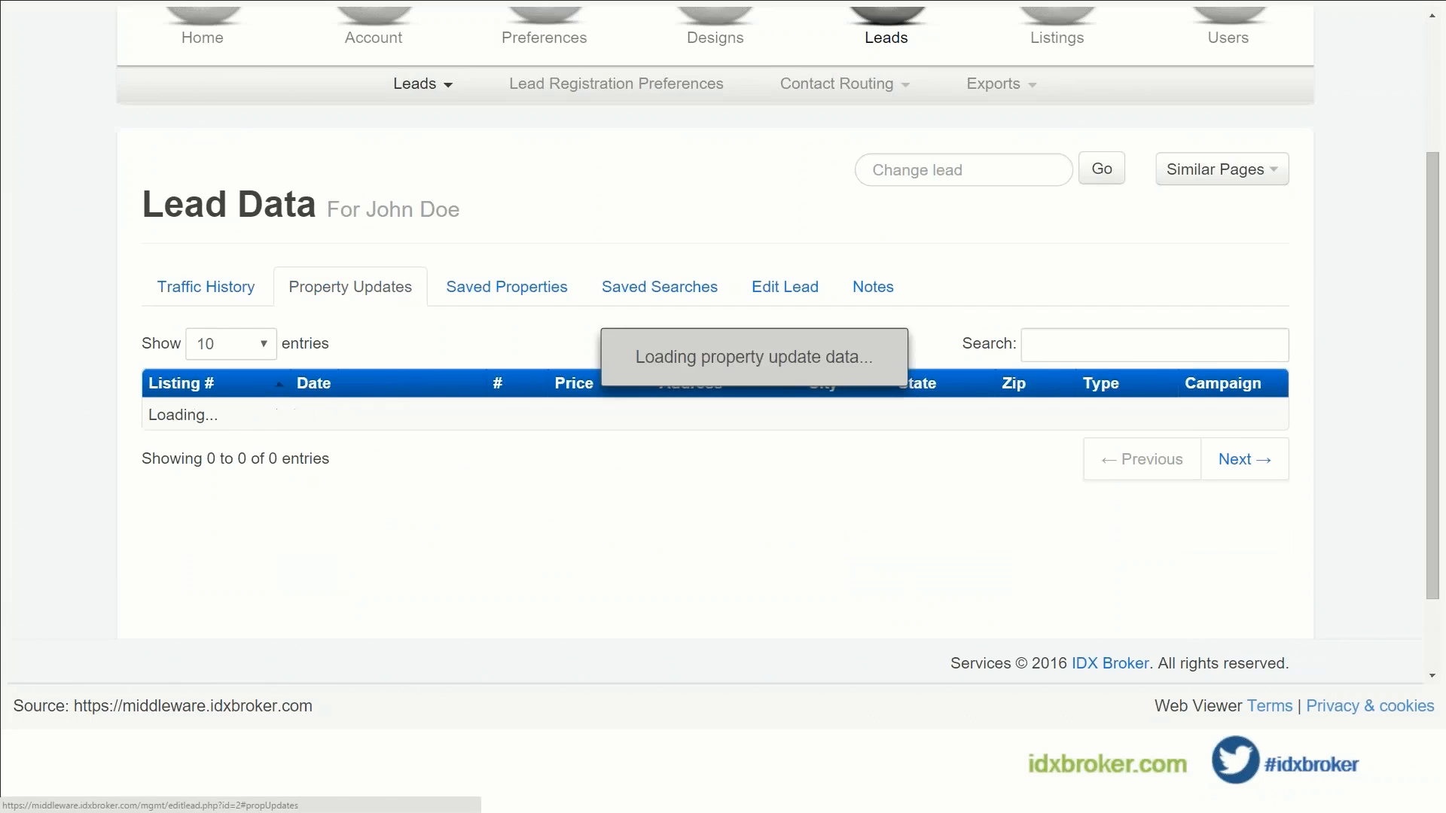
pyautogui.click(520, 295)
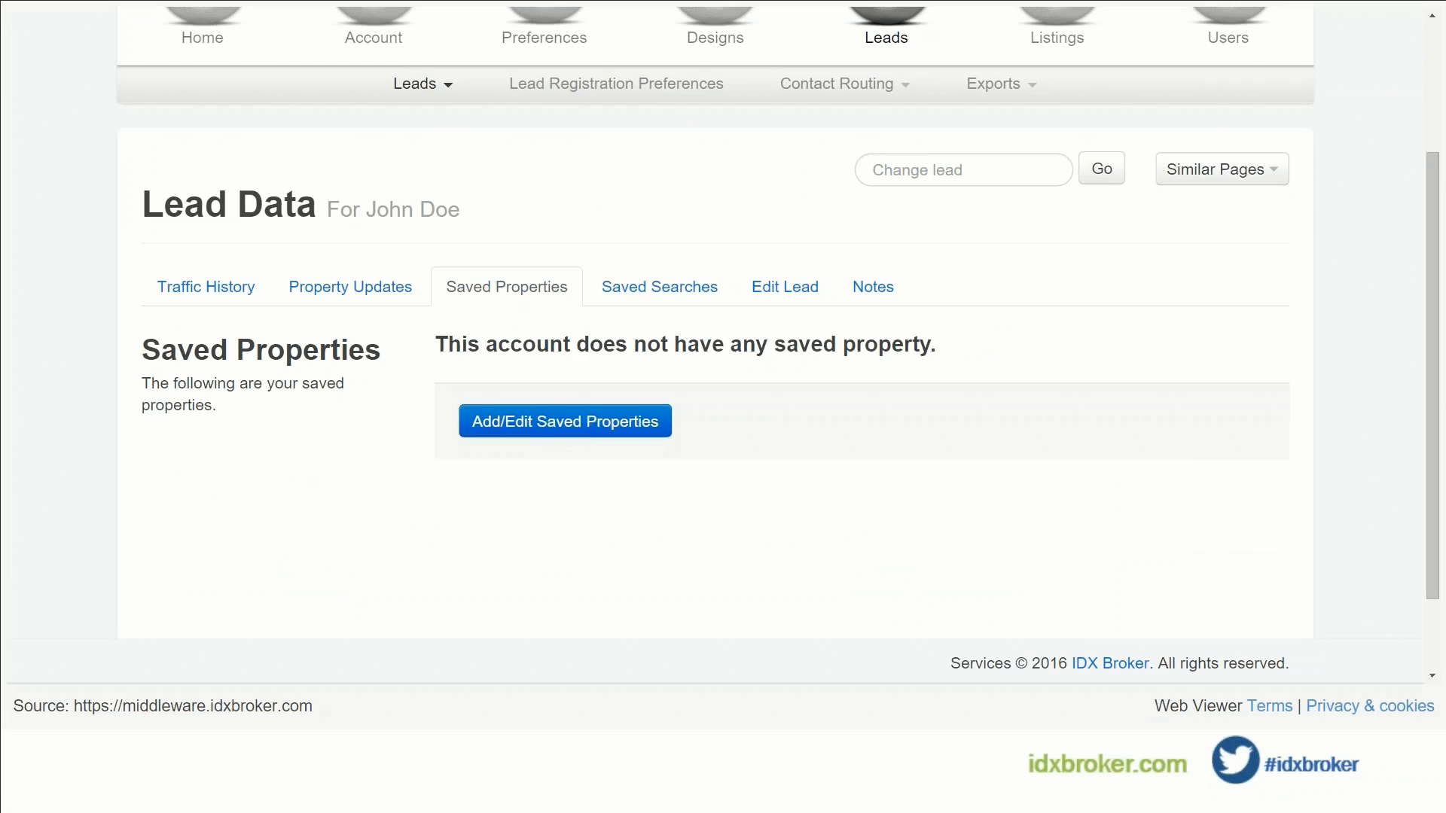
pyautogui.click(660, 287)
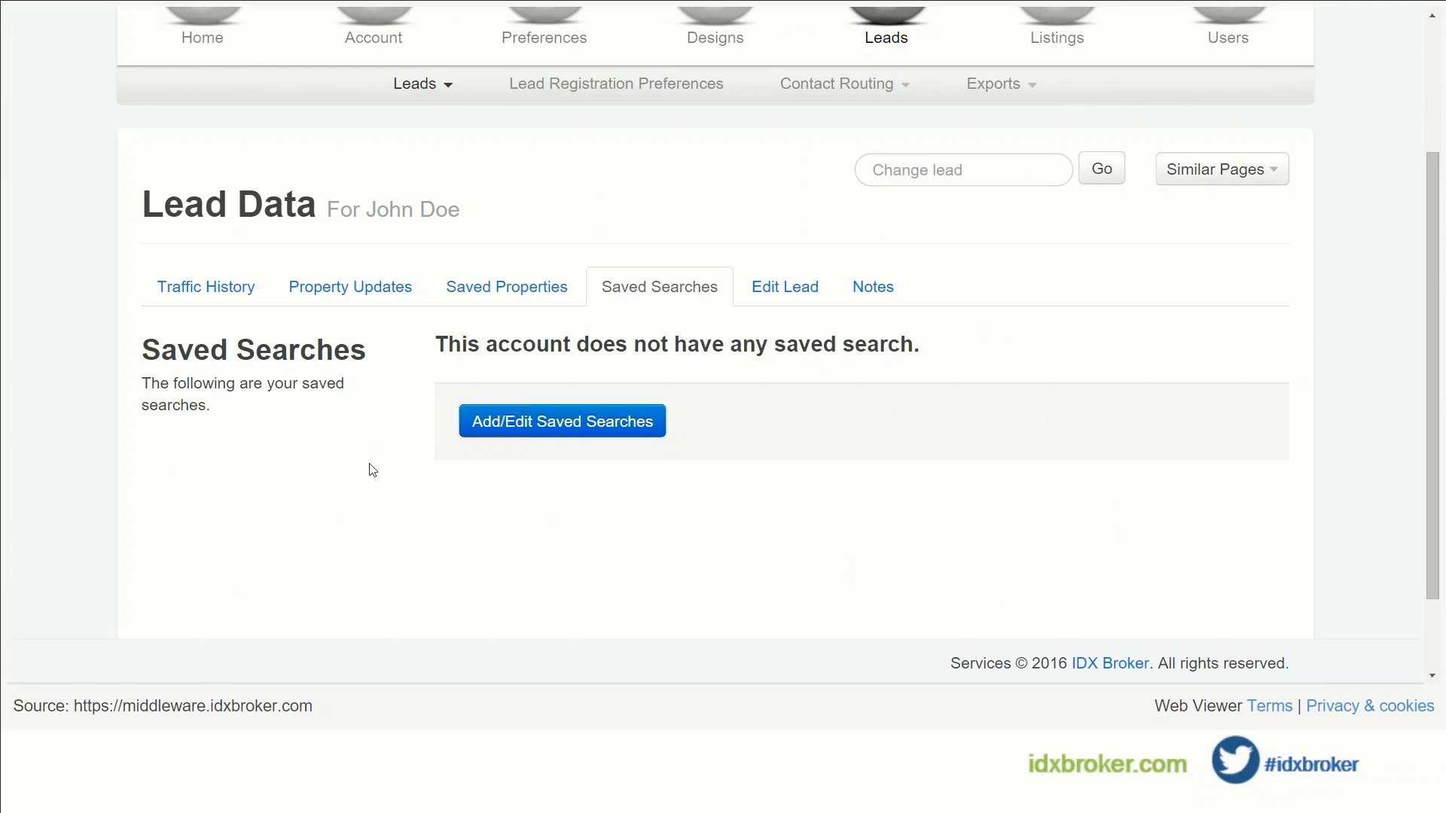
# Step: Review the lead's contact details form and its notes, including the 01/20/16 signup entry
pyautogui.click(785, 287)
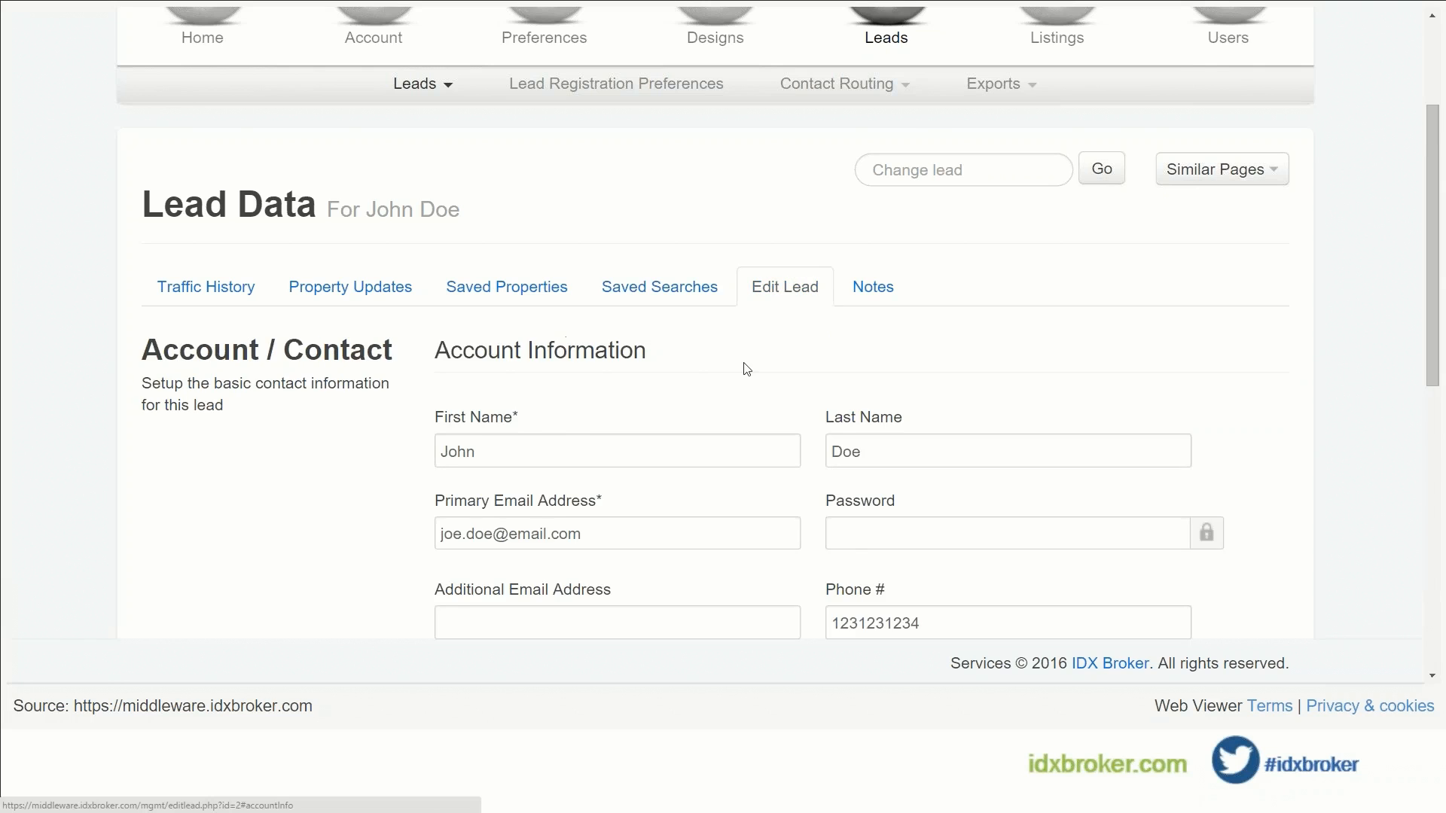
pyautogui.scroll(-3, 746, 365)
pyautogui.scroll(-3, 733, 477)
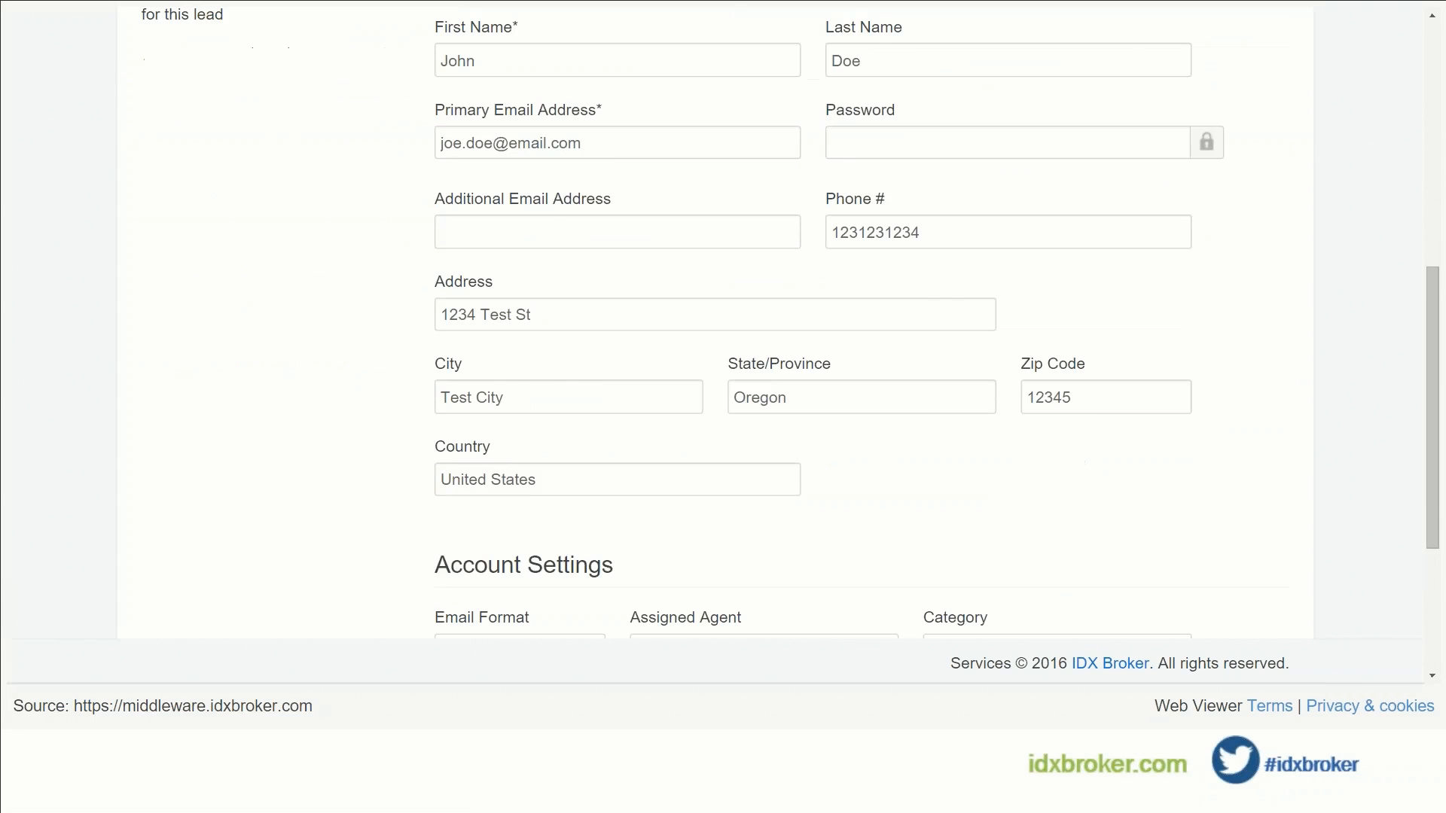
pyautogui.scroll(-3, 660, 487)
pyautogui.scroll(8, 721, 498)
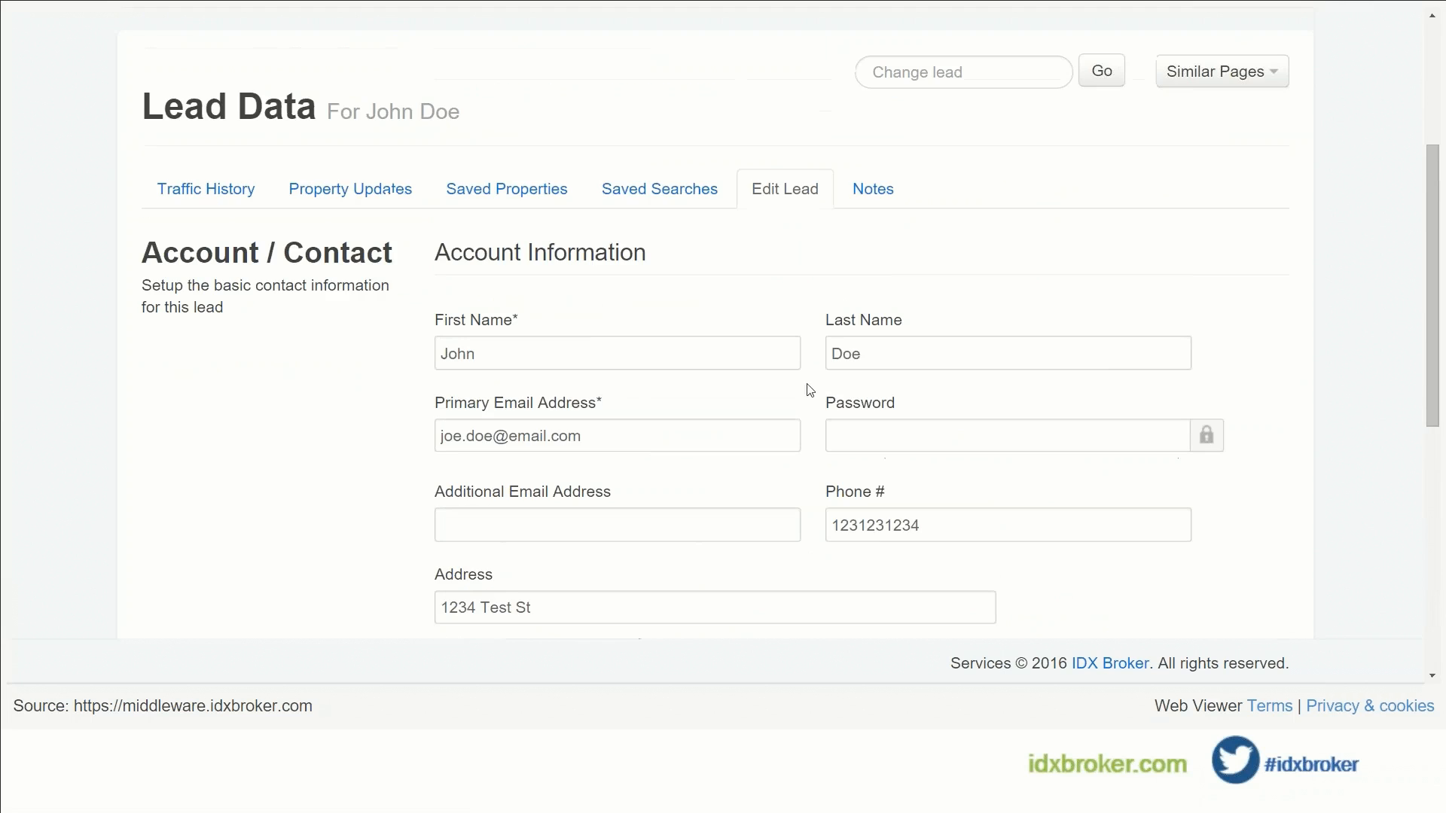
pyautogui.click(873, 189)
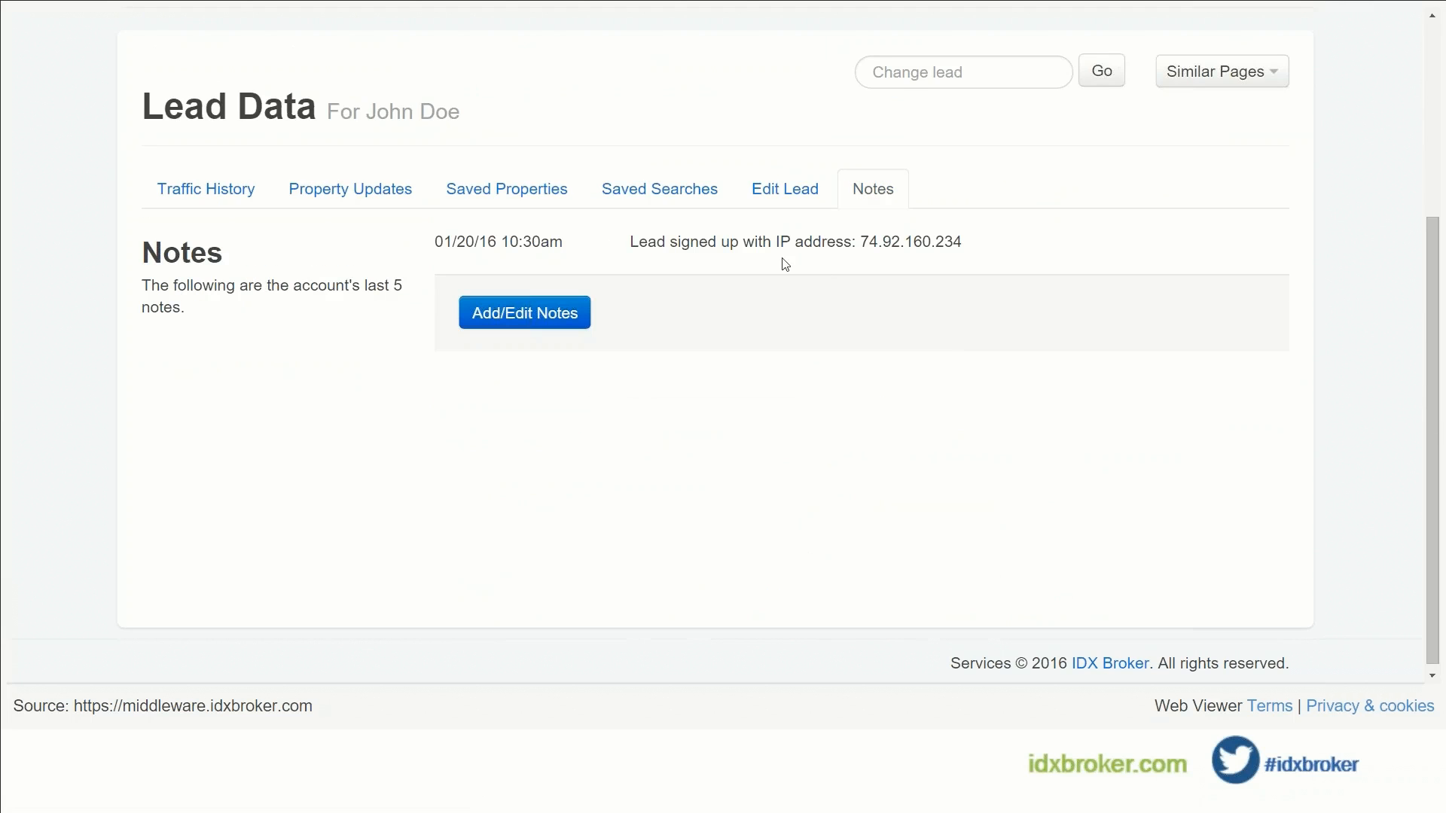
pyautogui.scroll(3, 606, 261)
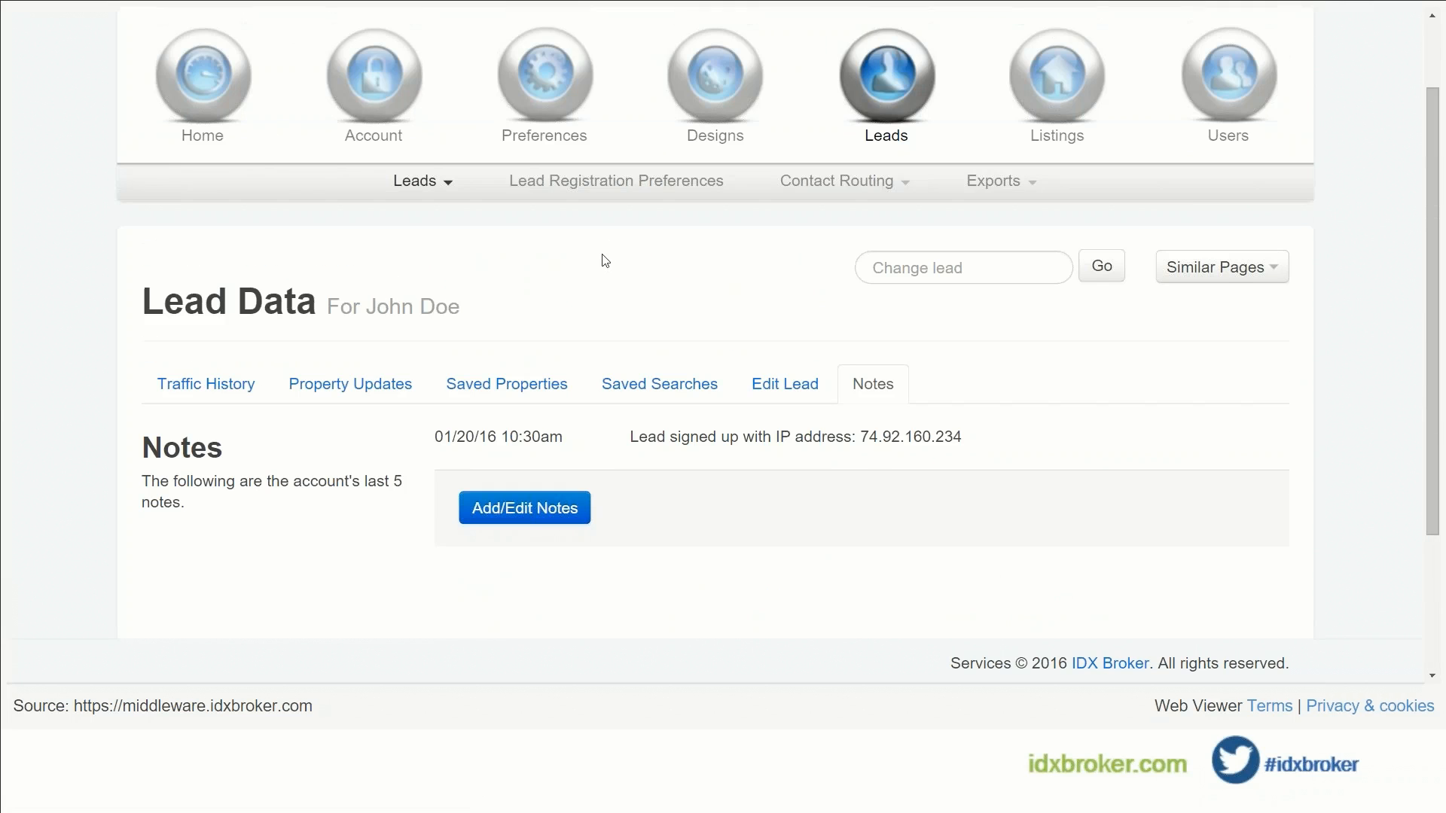
pyautogui.click(431, 189)
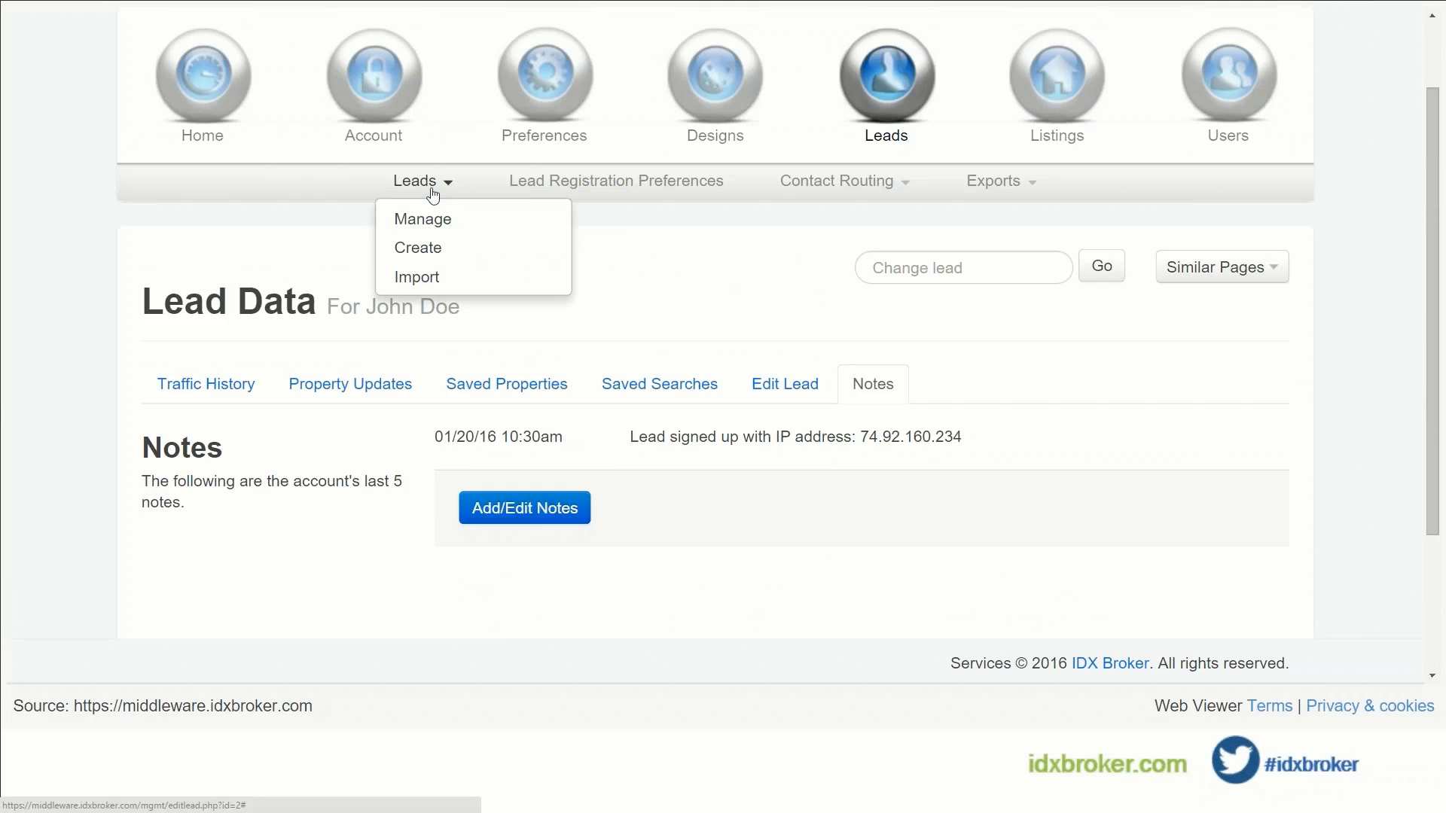
# Step: Start a new lead and enter its first name, last name and primary e-mail address
pyautogui.click(454, 252)
pyautogui.scroll(-4, 534, 293)
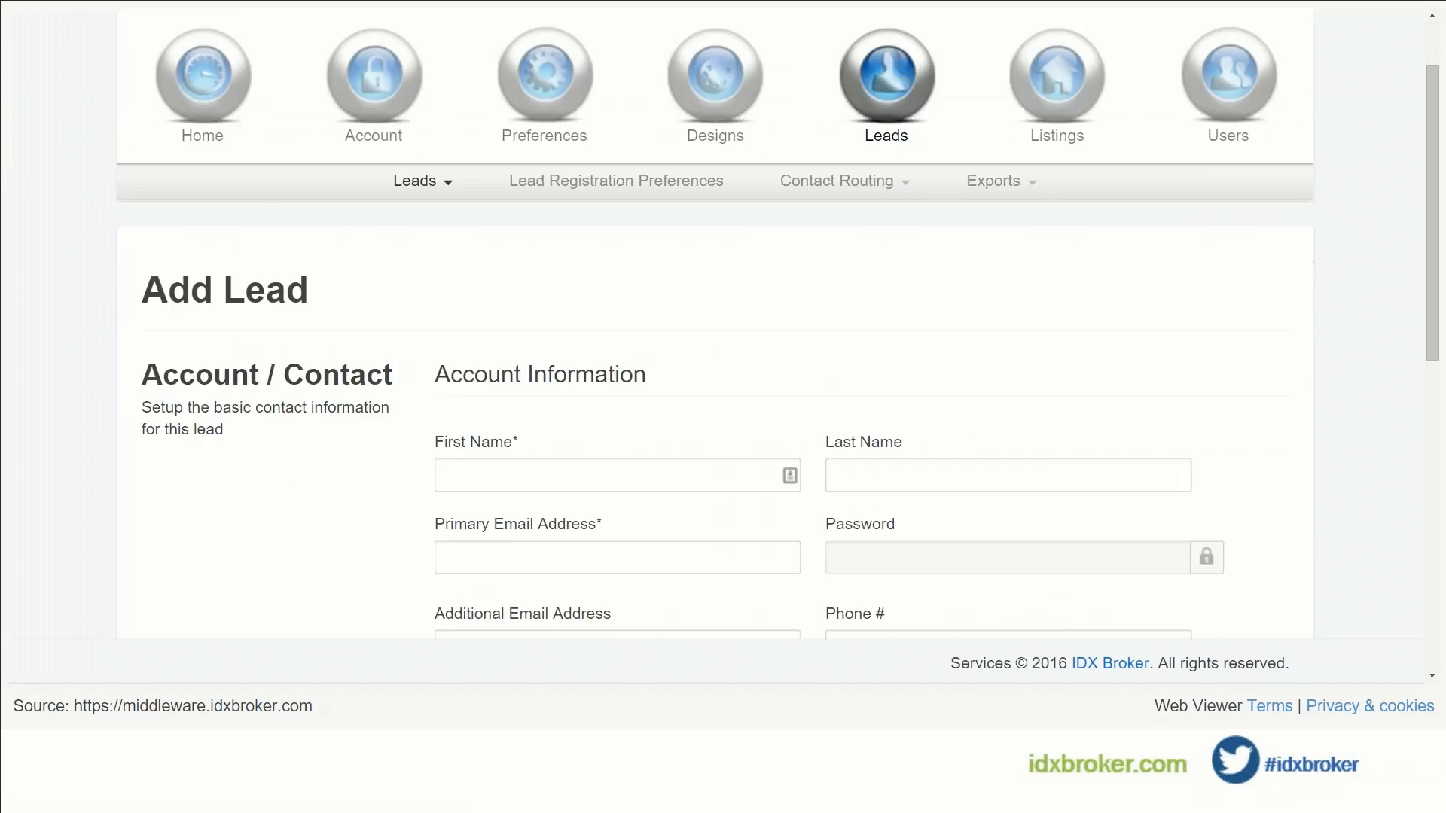
pyautogui.click(627, 281)
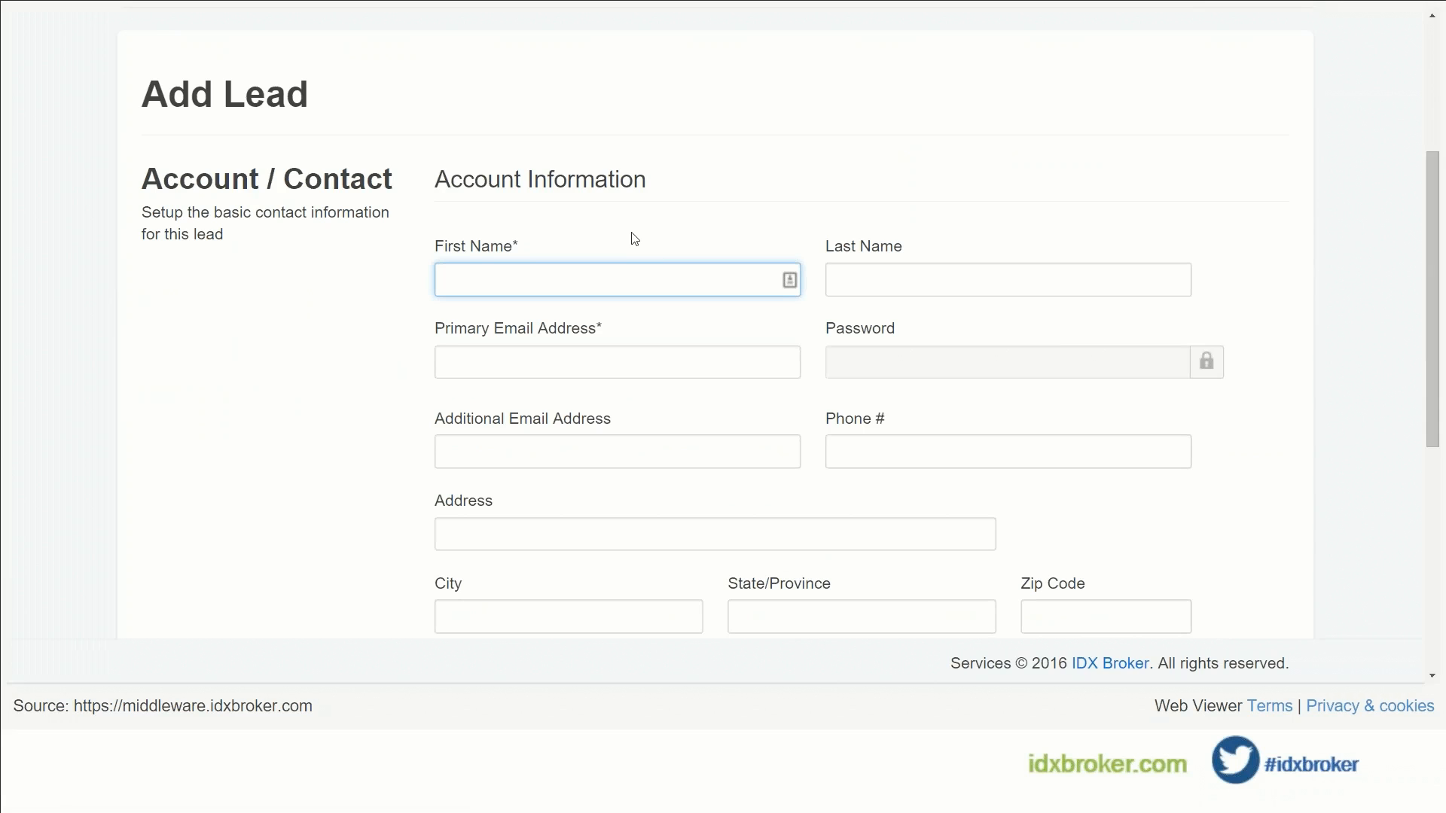
pyautogui.write('Bugs')
pyautogui.press('Tab')
pyautogui.write('B')
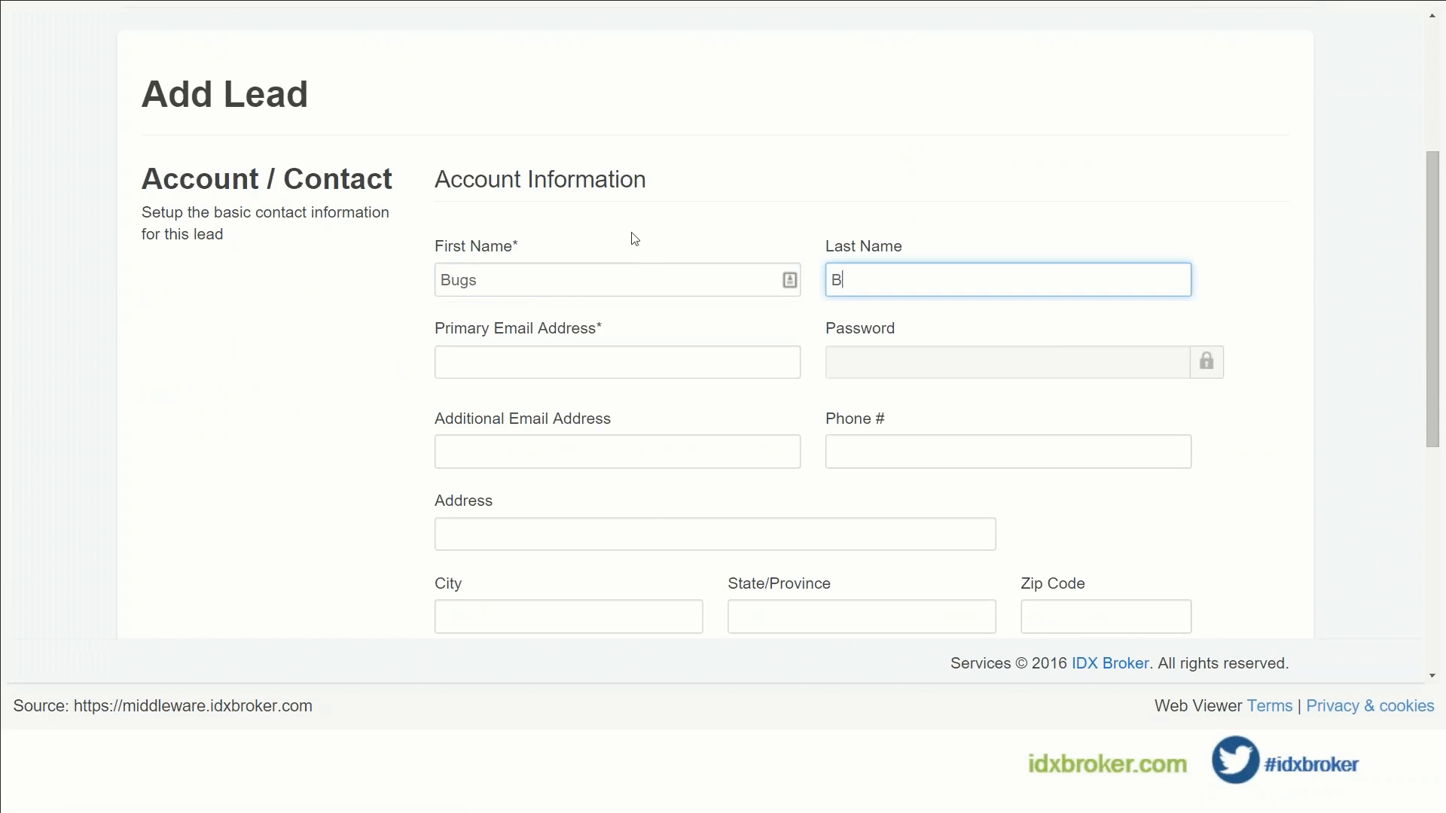
pyautogui.write('unny')
pyautogui.press('Tab')
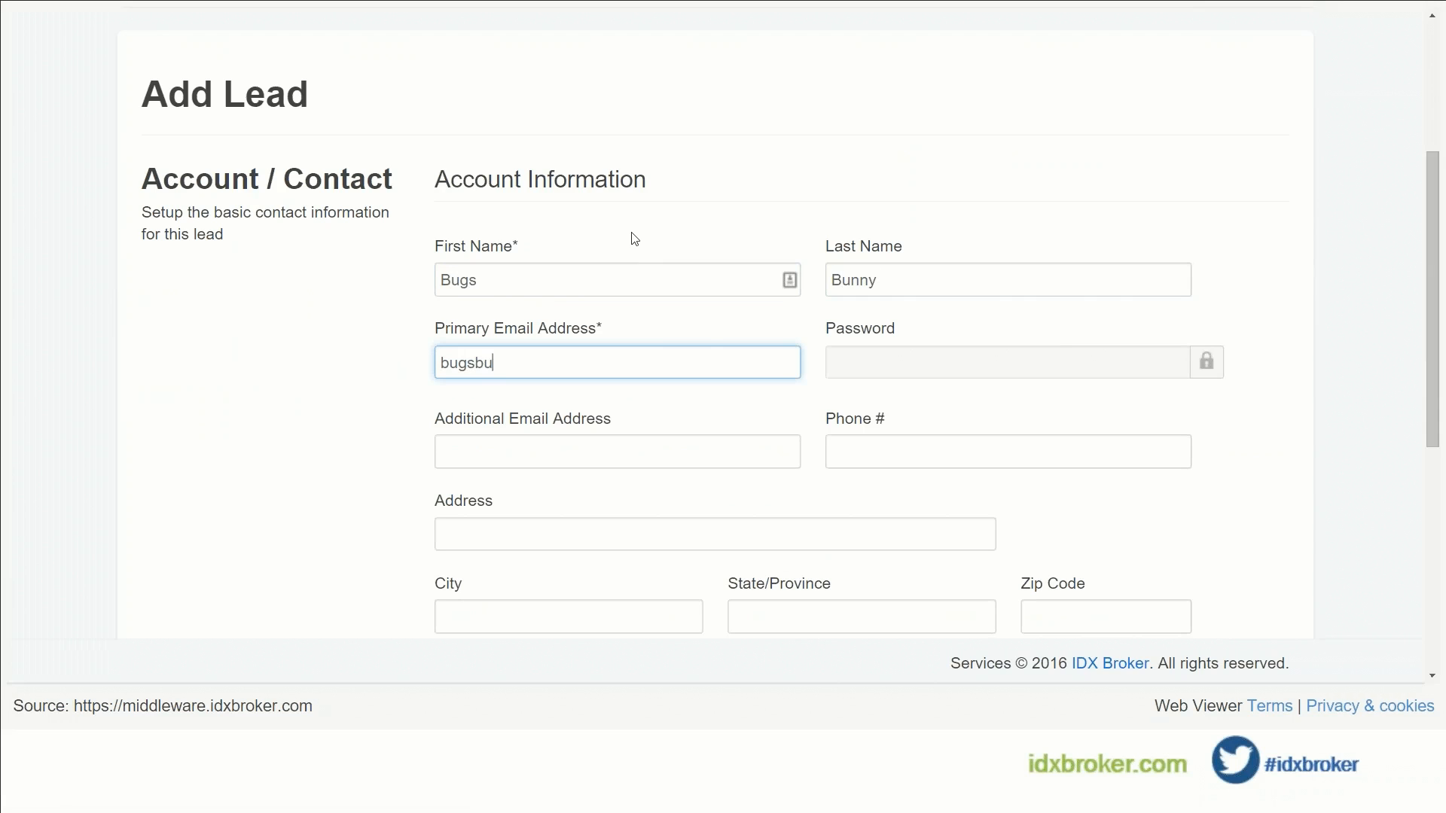
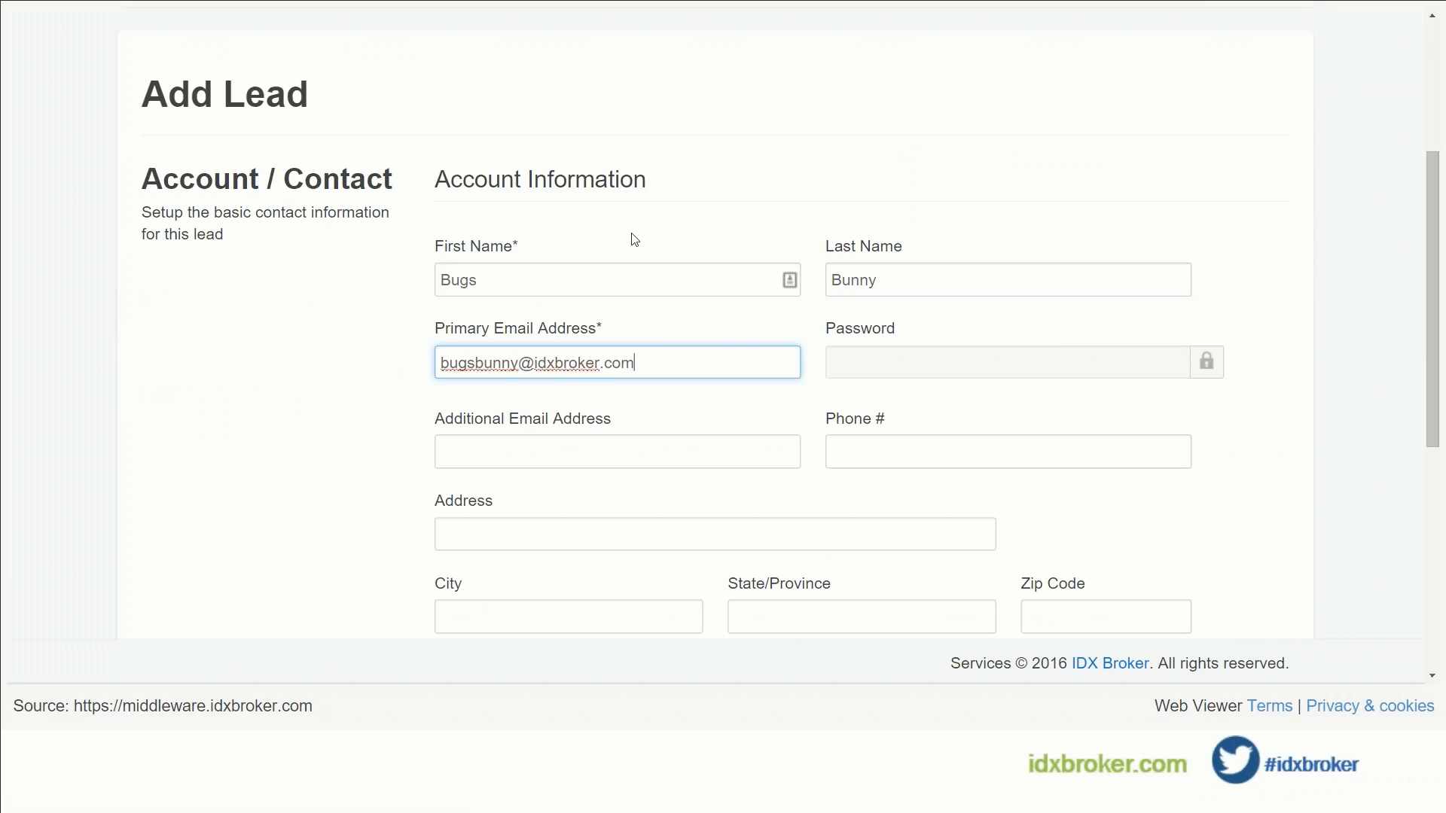
pyautogui.click(394, 417)
# Step: Save the new lead so IDX Broker confirms 'Lead Created.'
pyautogui.scroll(-4, 394, 417)
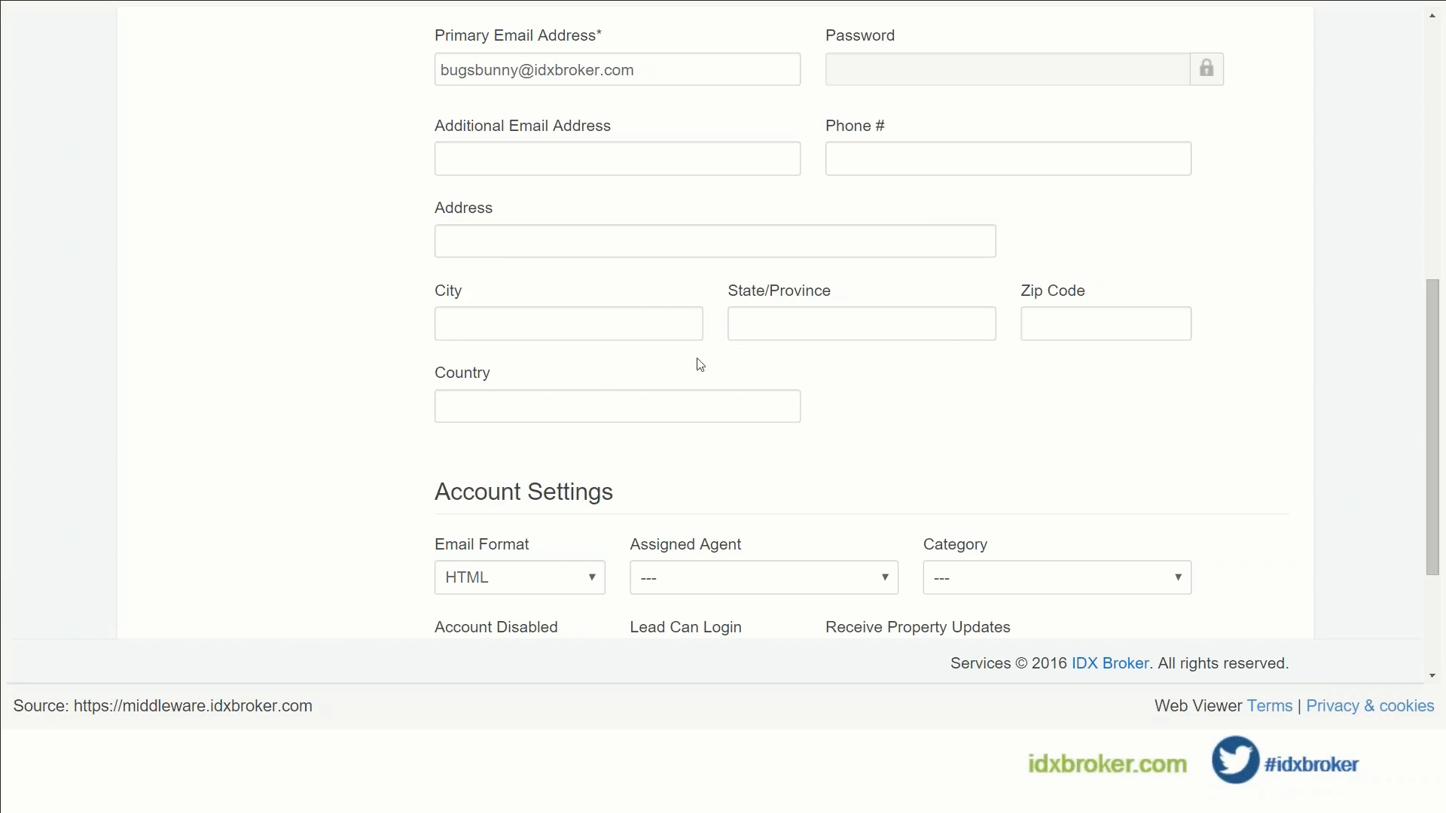
pyautogui.scroll(-3, 700, 365)
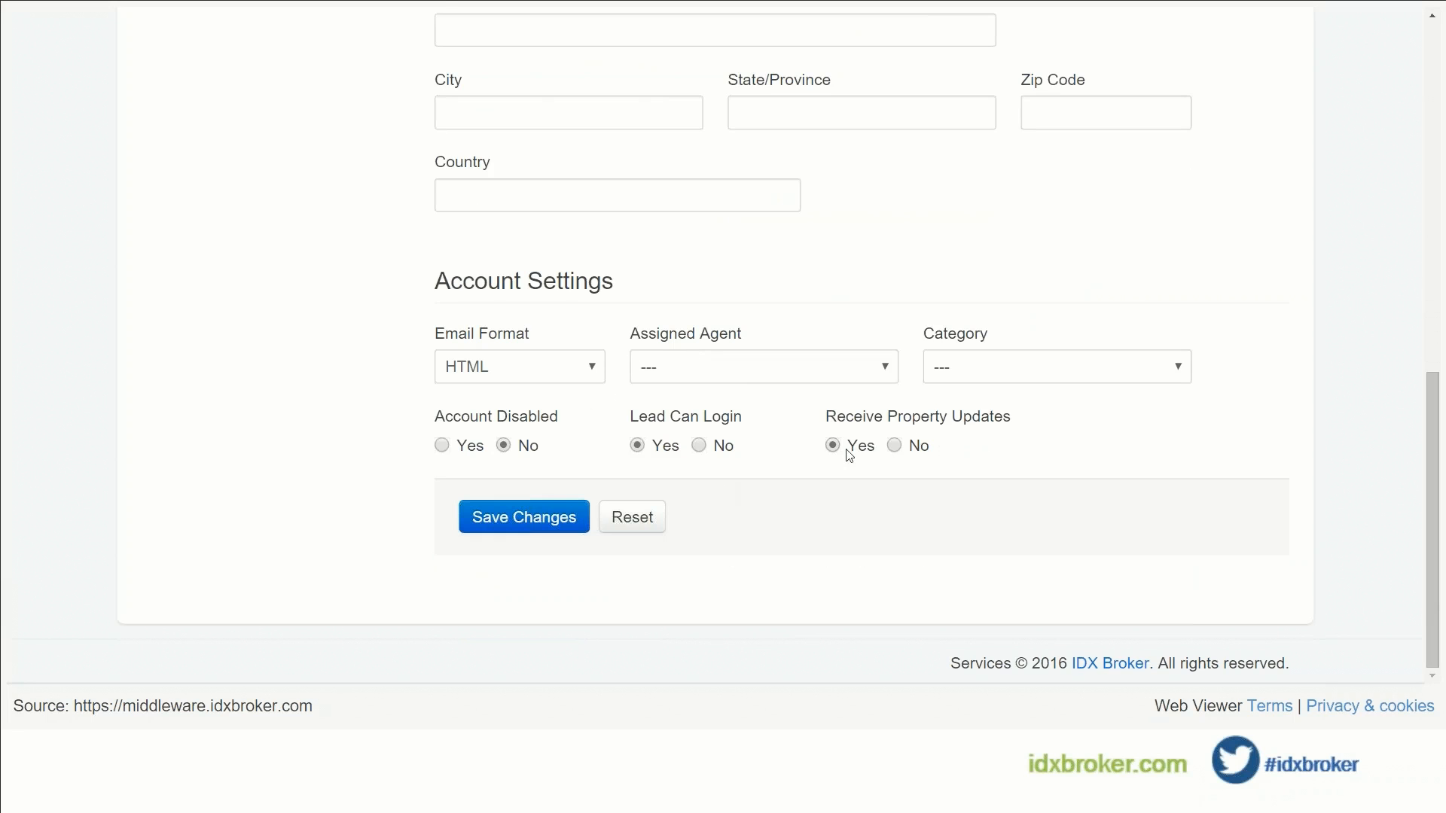
pyautogui.click(512, 525)
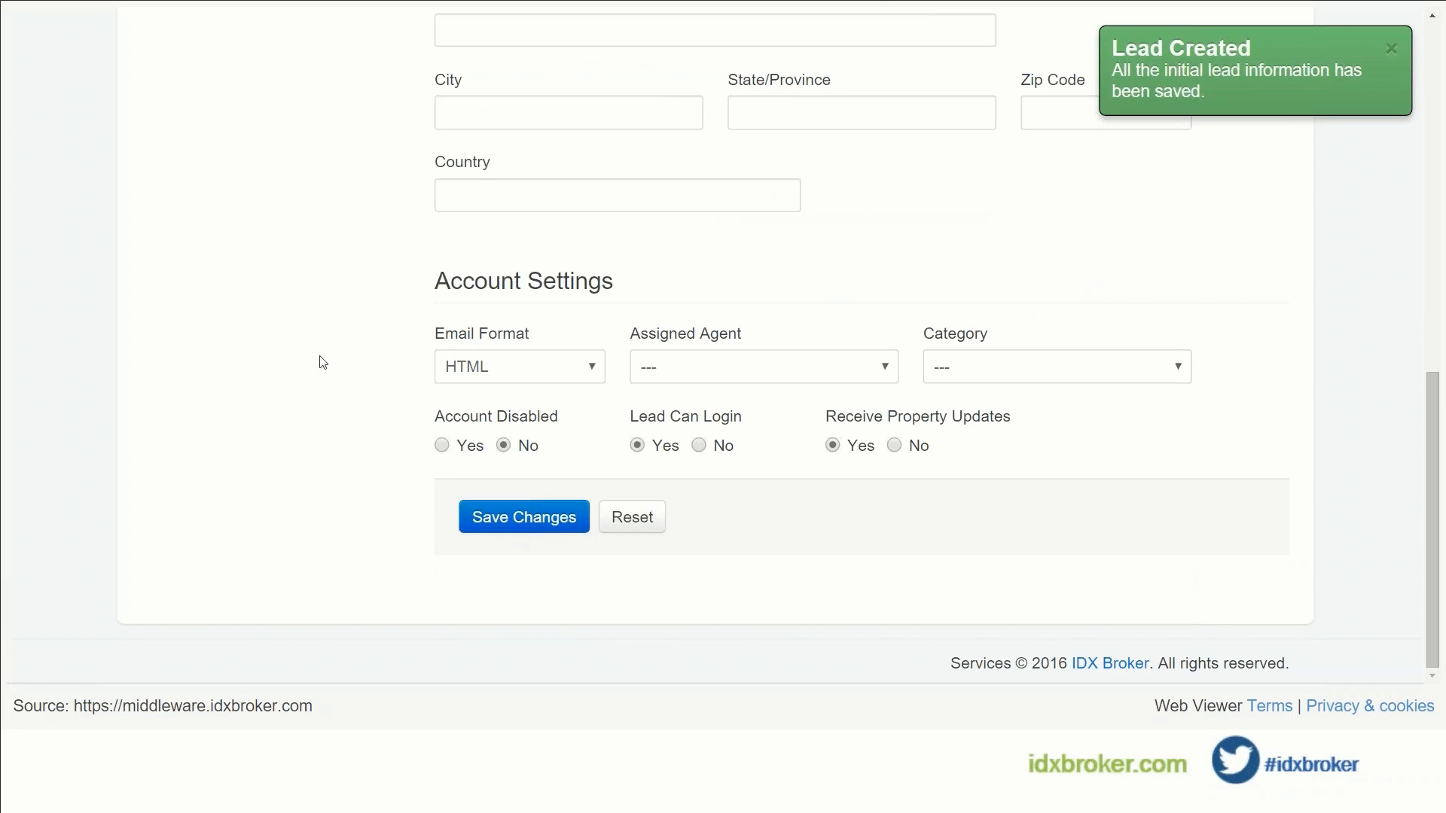
pyautogui.scroll(10, 323, 363)
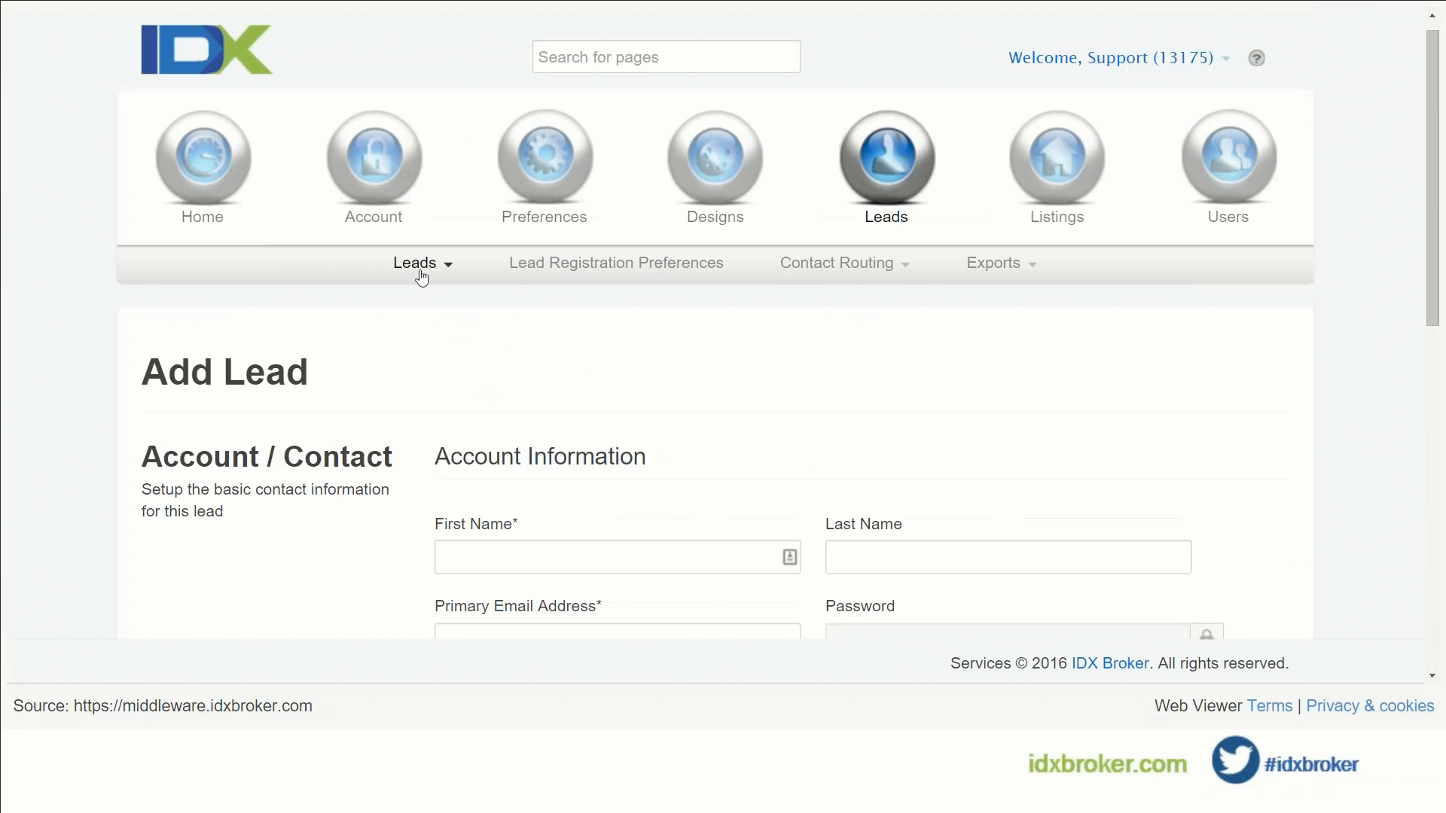
# Step: Go to Leads > Manage and open the newly created lead's details
pyautogui.click(422, 264)
pyautogui.click(407, 303)
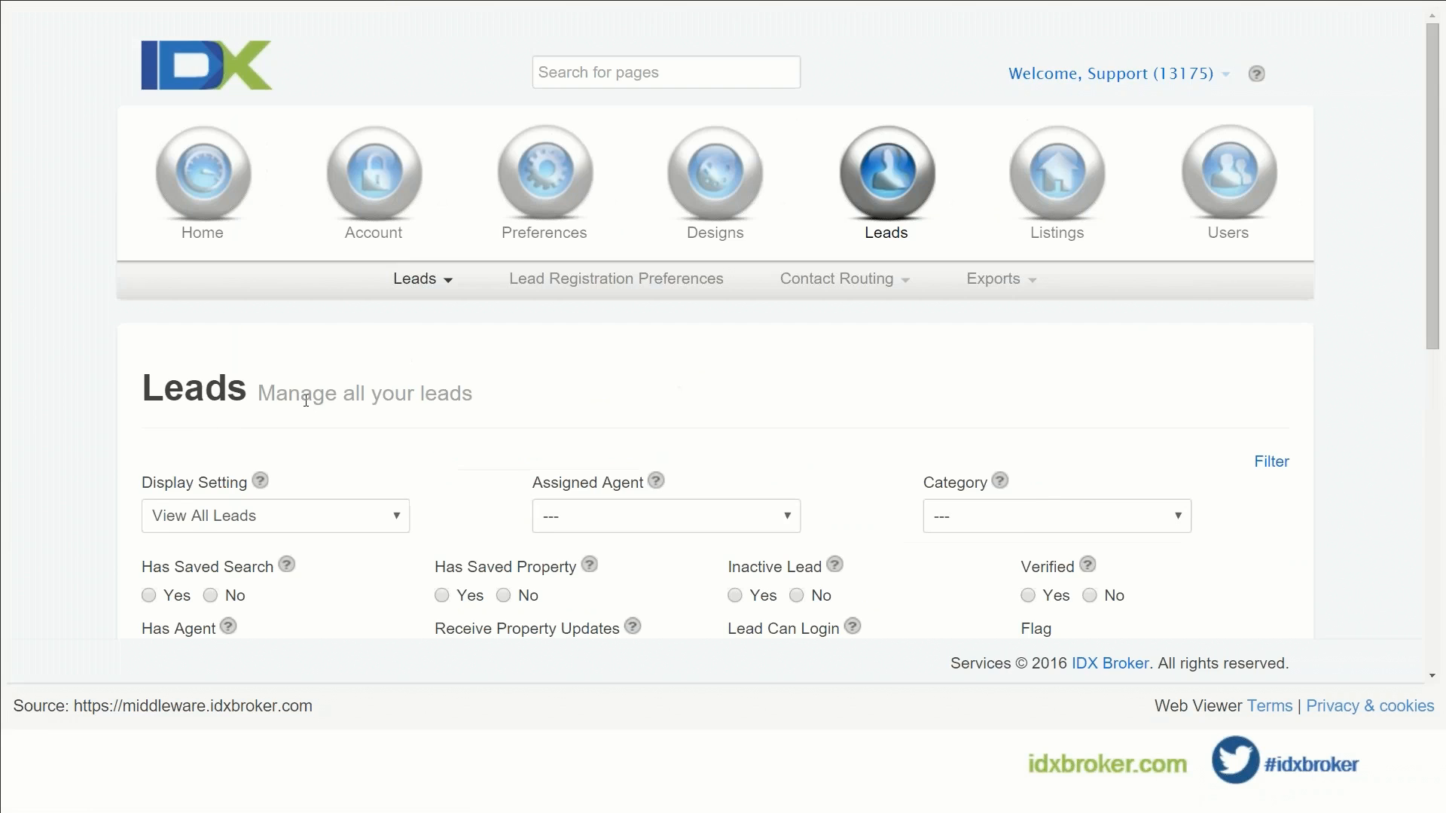
pyautogui.scroll(-8, 305, 401)
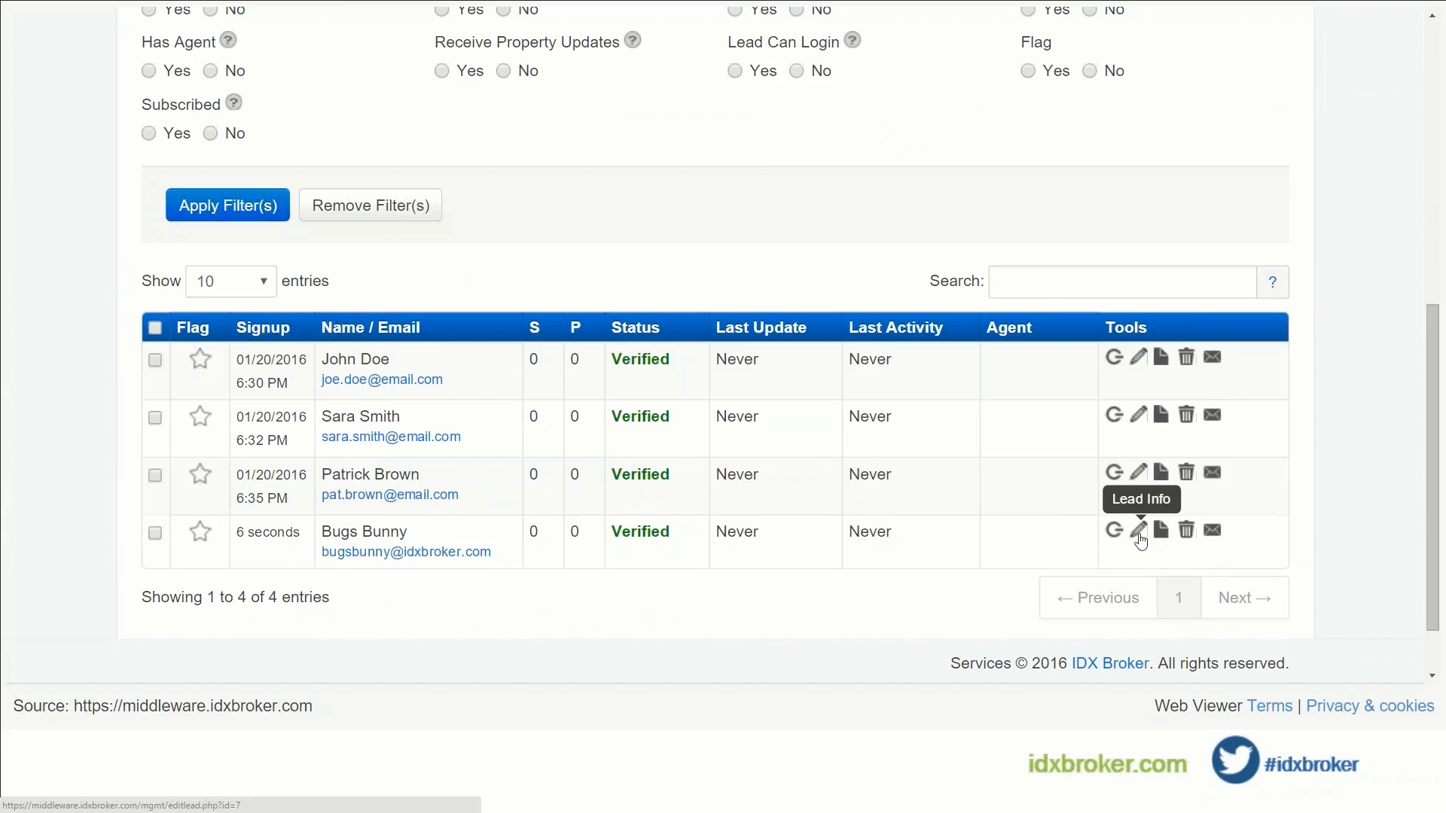
pyautogui.click(1139, 532)
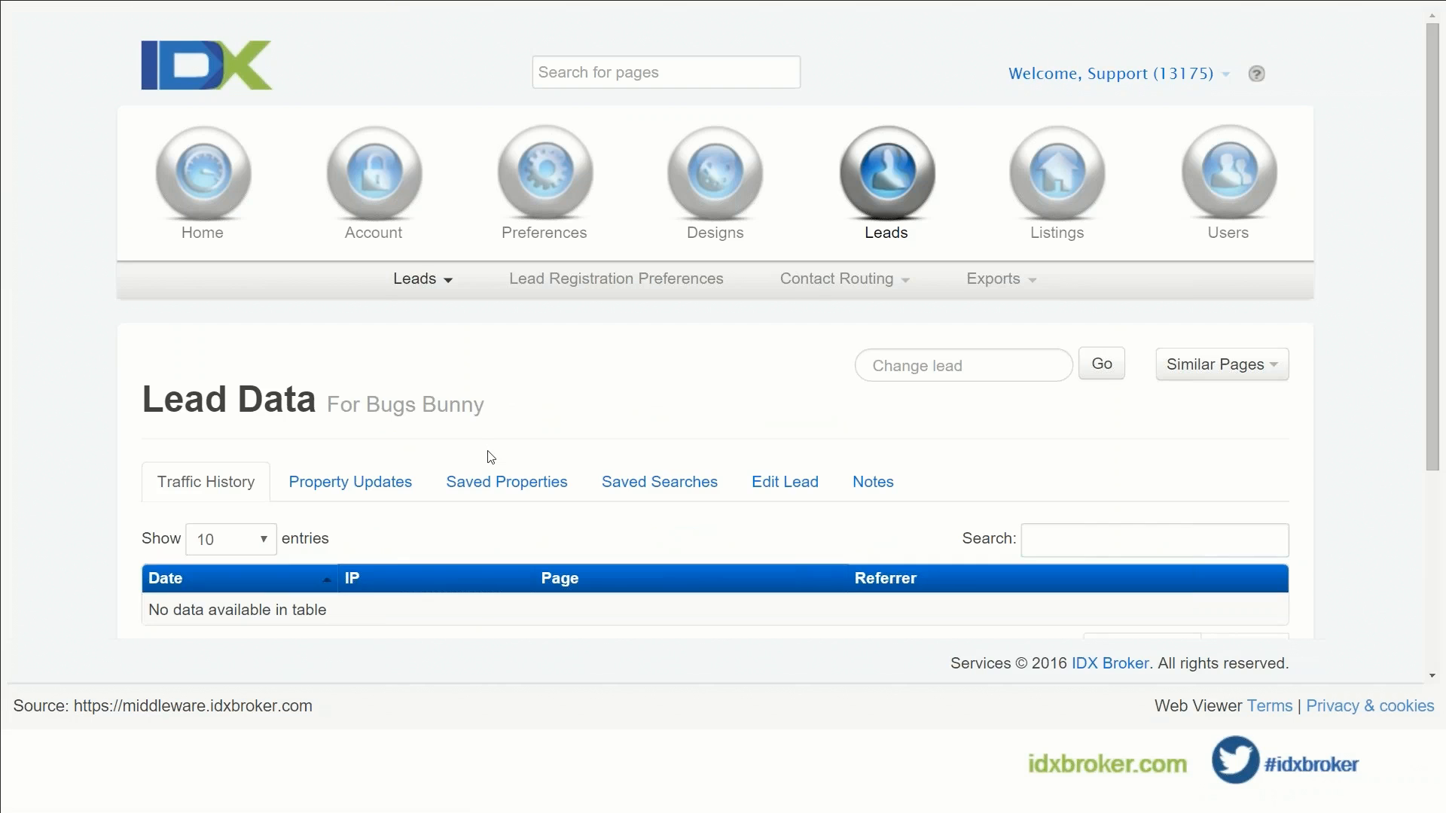
# Step: From the lead's empty Saved Searches tab, begin adding a new saved search
pyautogui.click(641, 482)
pyautogui.scroll(-2, 619, 436)
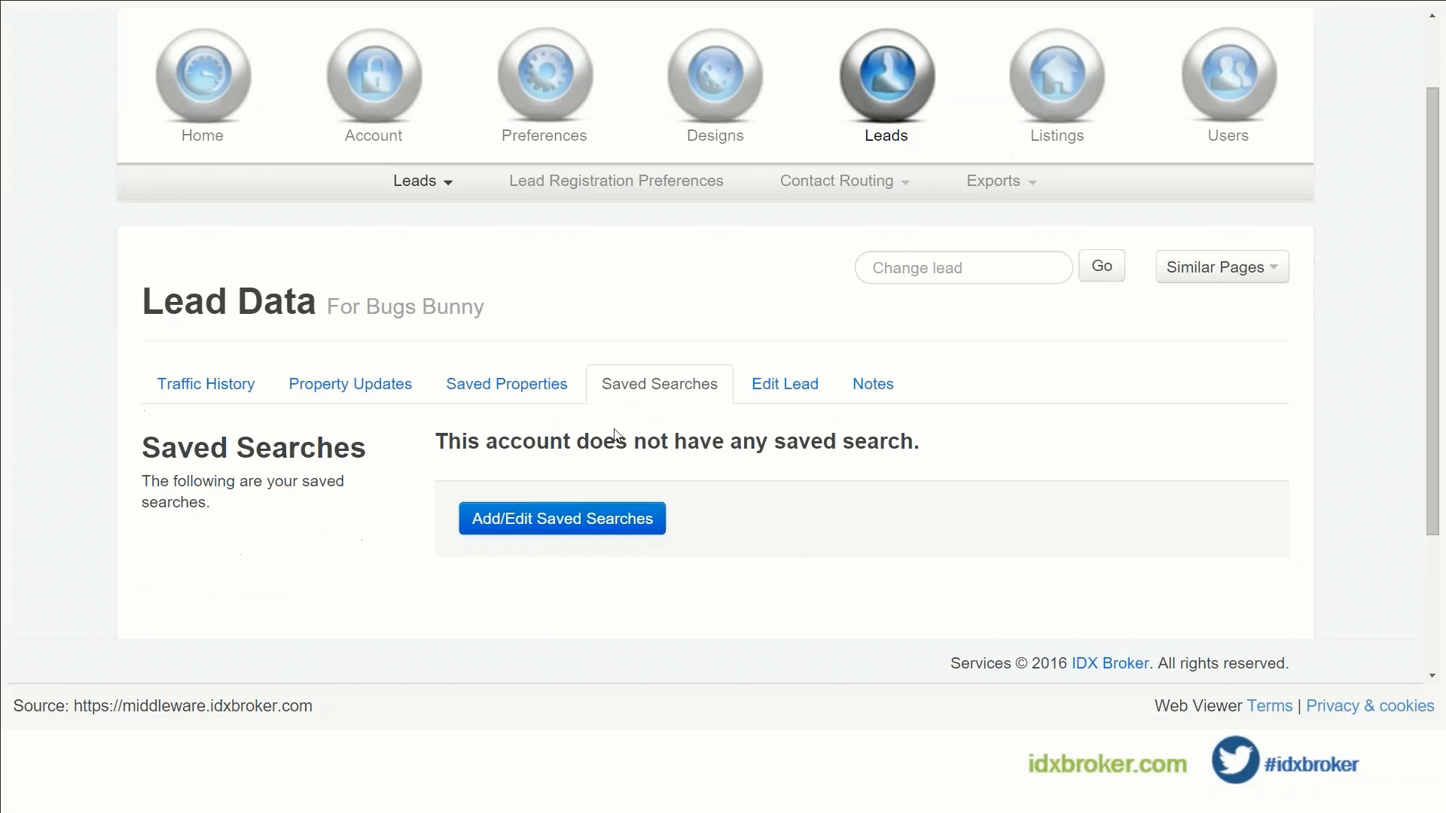
pyautogui.click(585, 521)
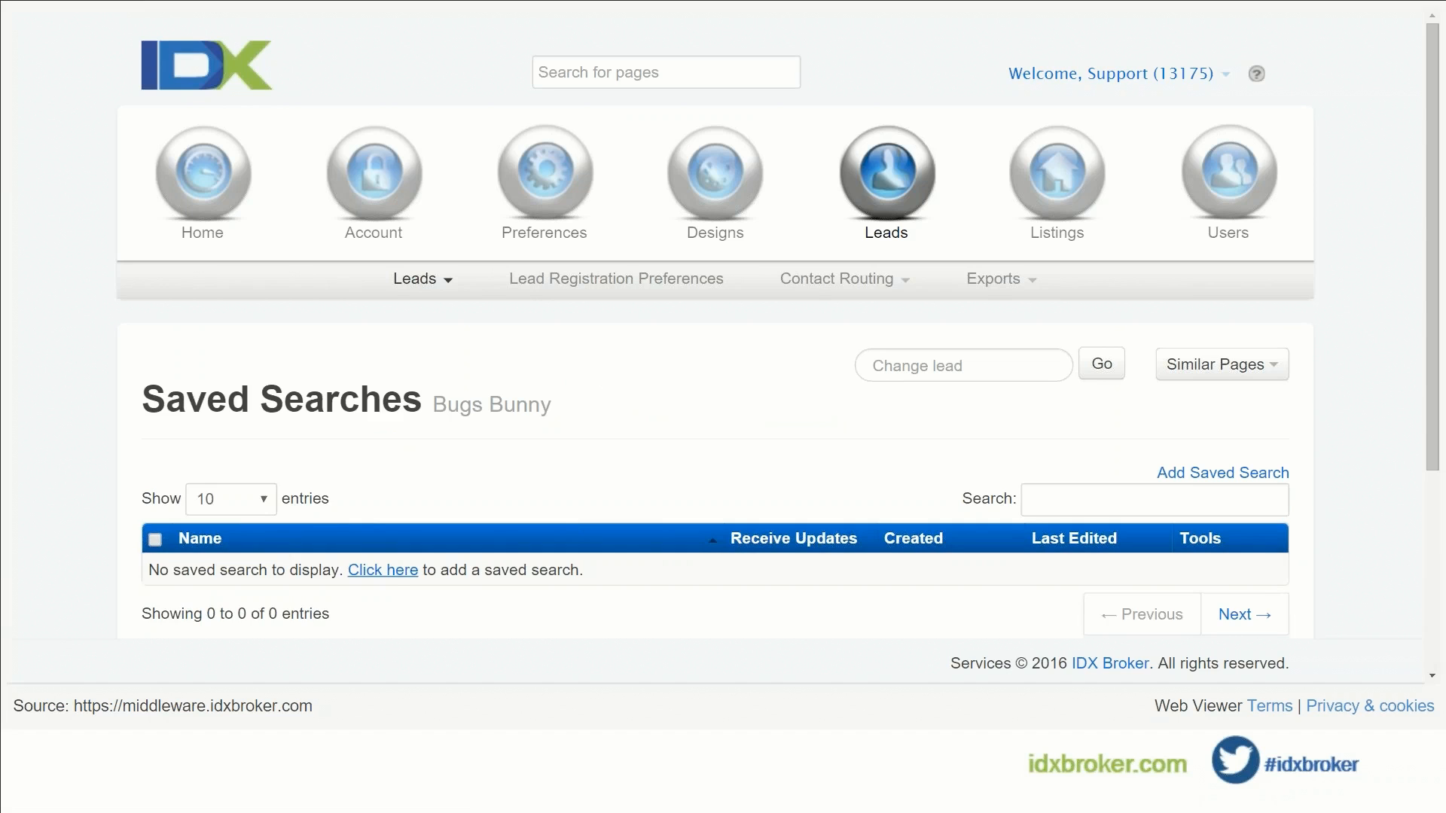
pyautogui.click(383, 570)
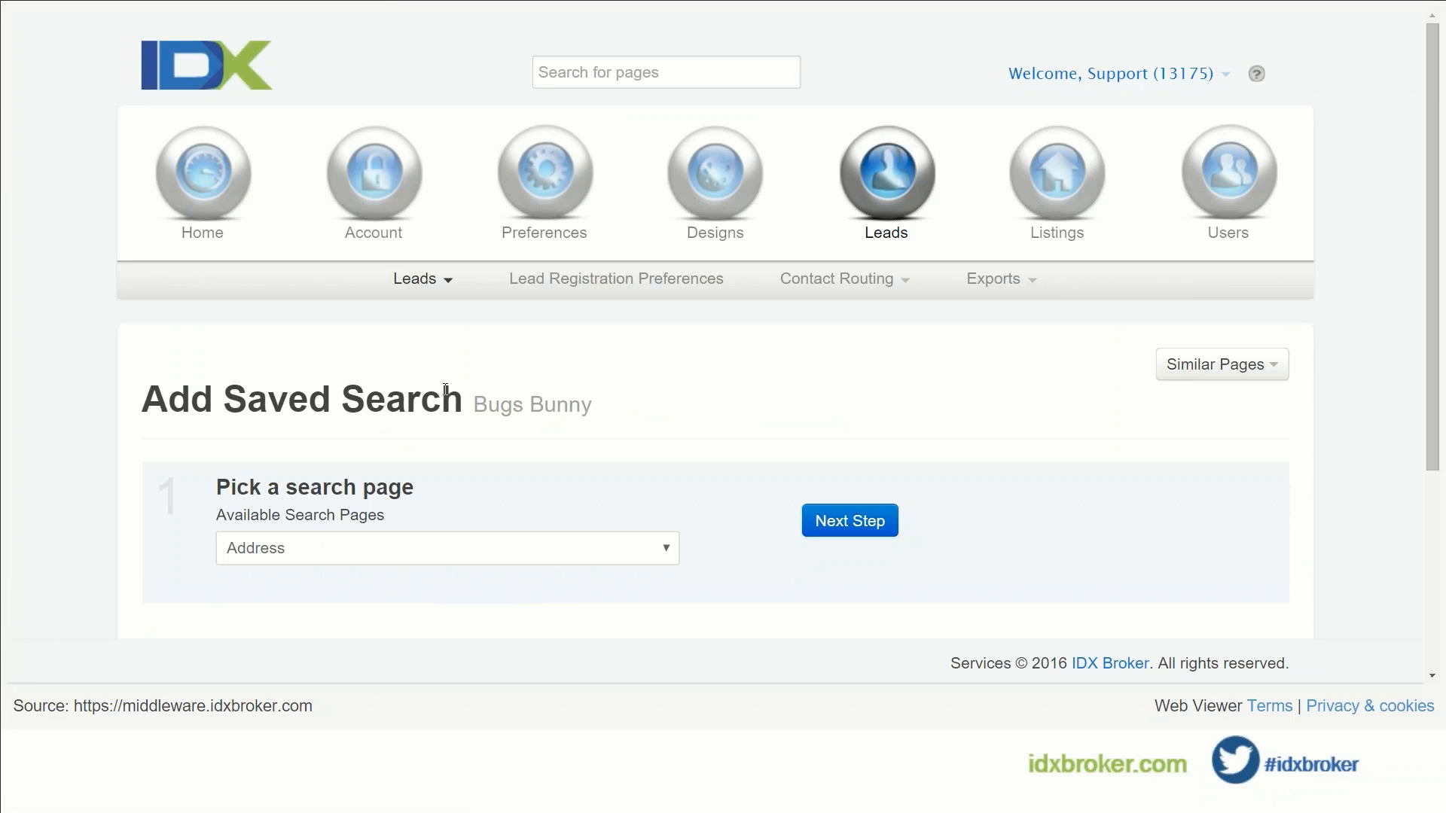
# Step: Choose Advanced Search as the search page for the lead's new saved search and continue
pyautogui.scroll(-1, 444, 392)
pyautogui.scroll(-1, 448, 392)
pyautogui.click(450, 357)
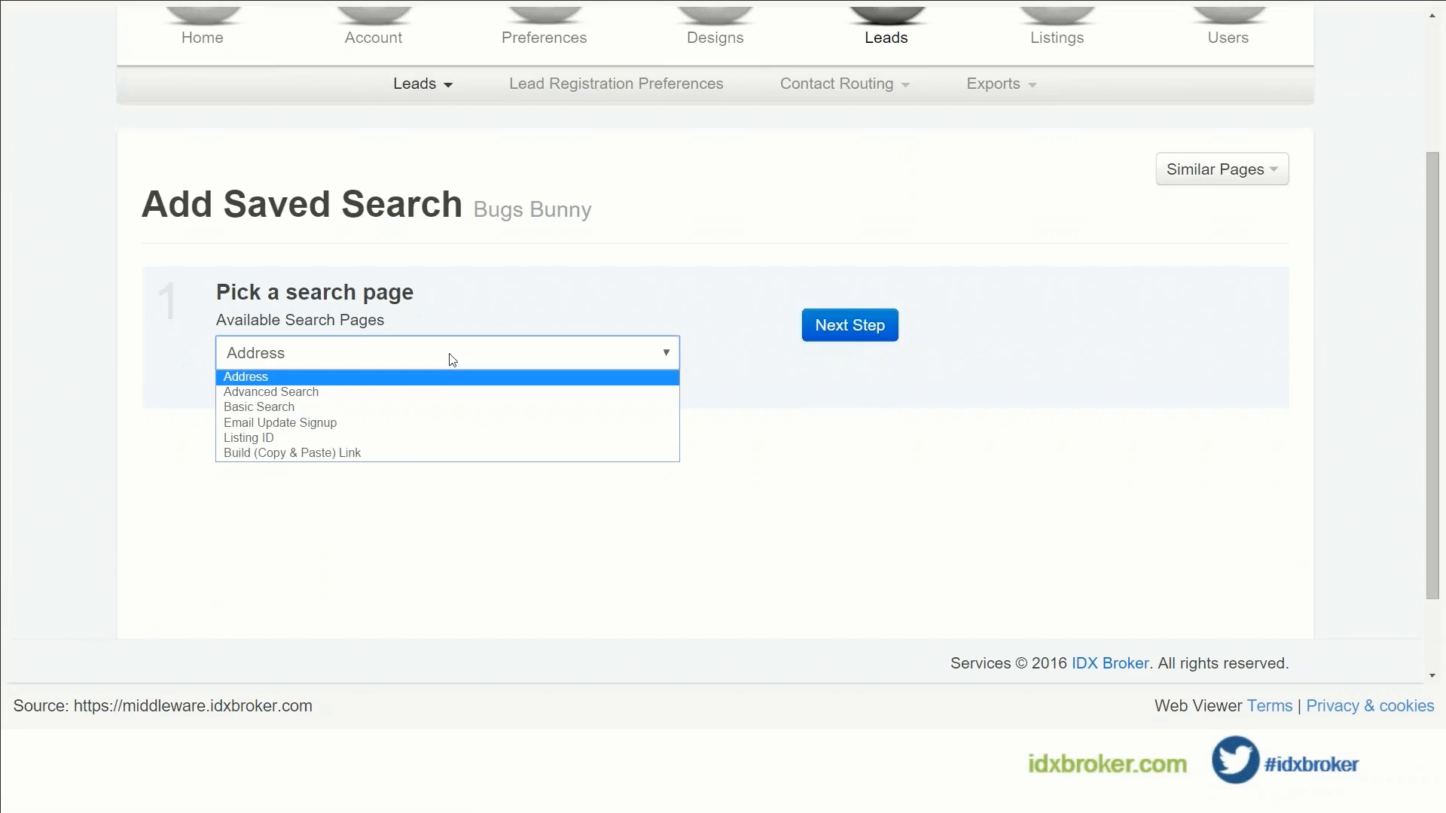
pyautogui.click(445, 391)
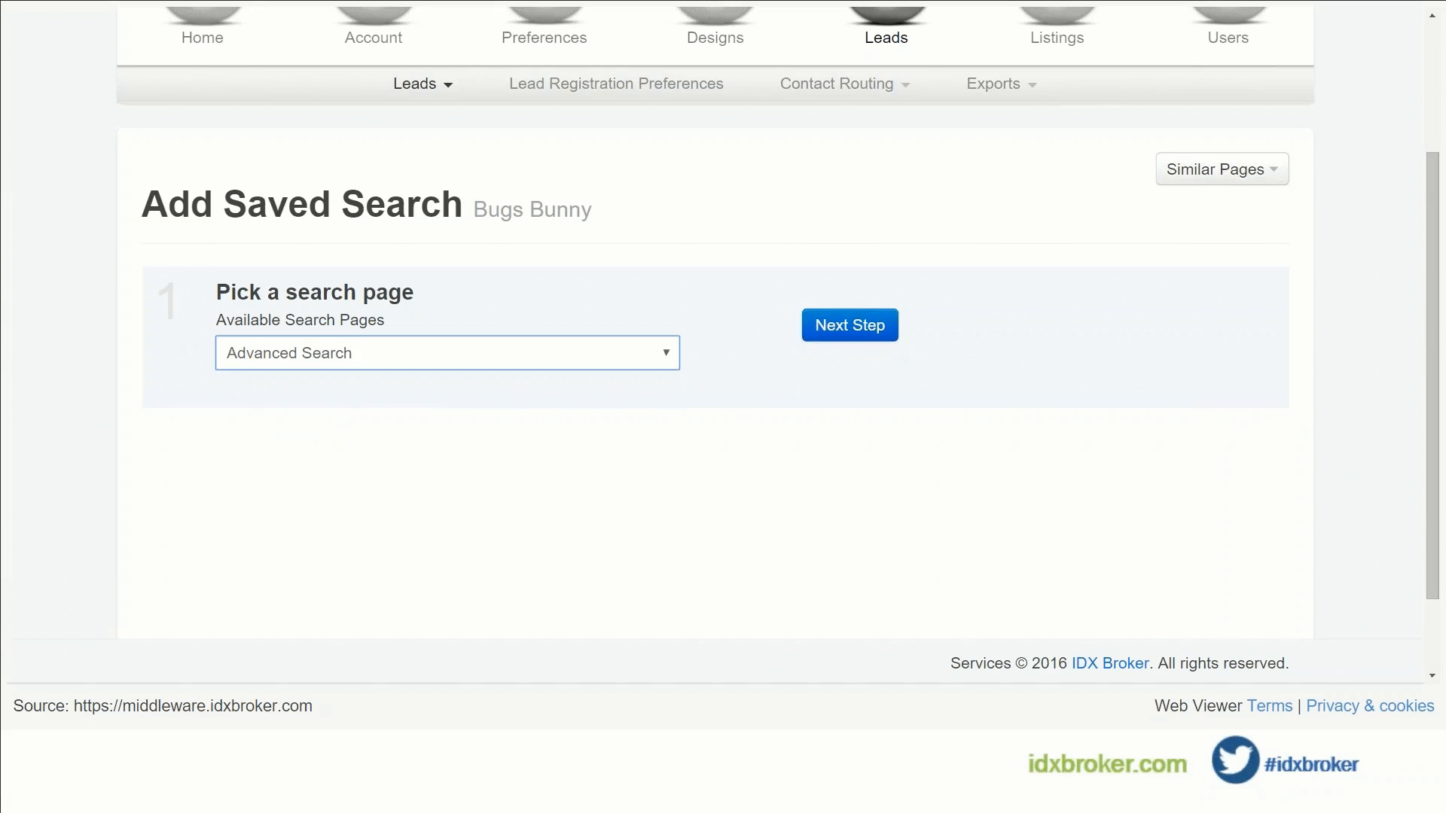
pyautogui.click(850, 324)
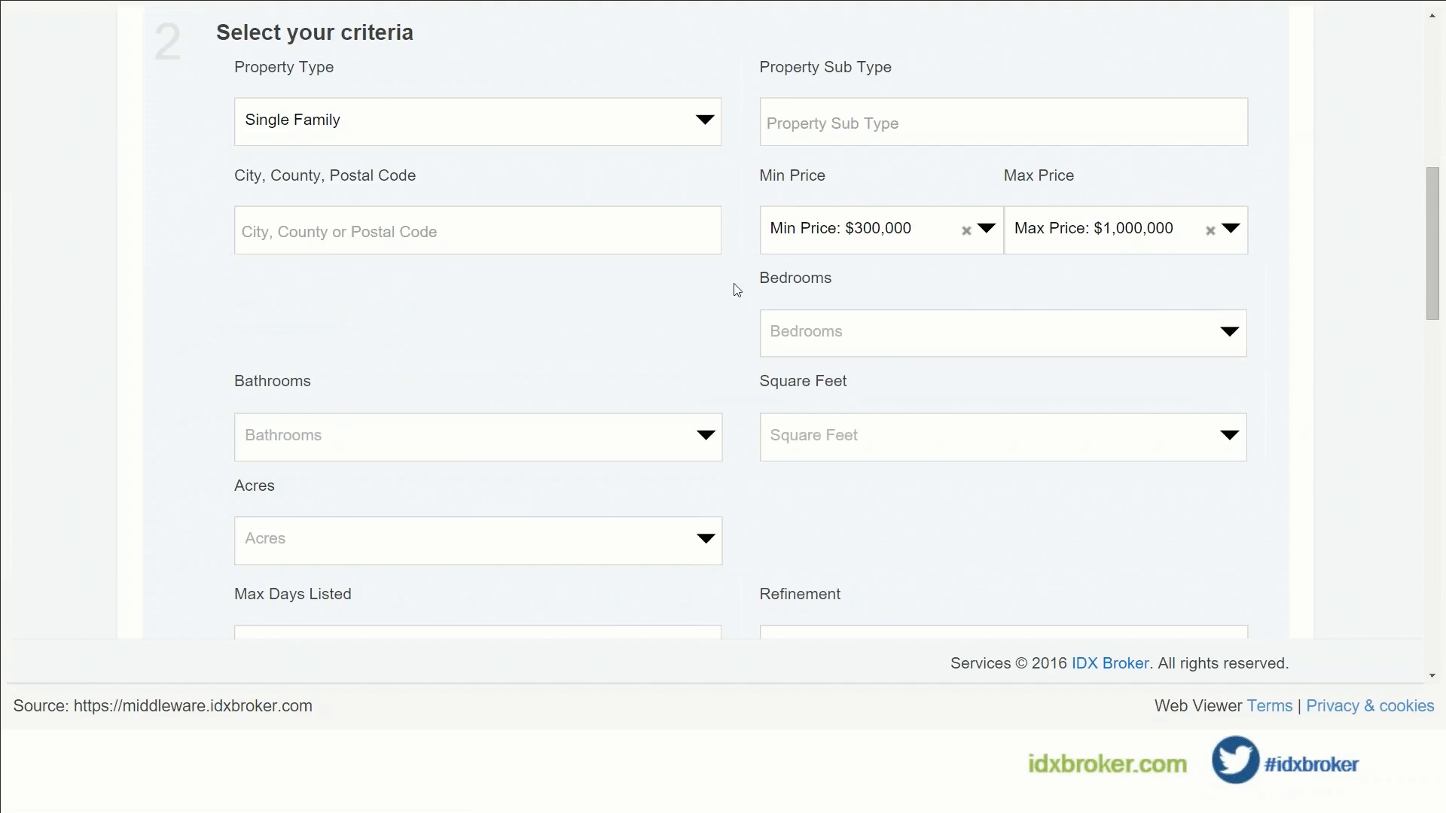
# Step: Set the property type to Condo\Town Home and add Delray Beach as the search city
pyautogui.click(806, 123)
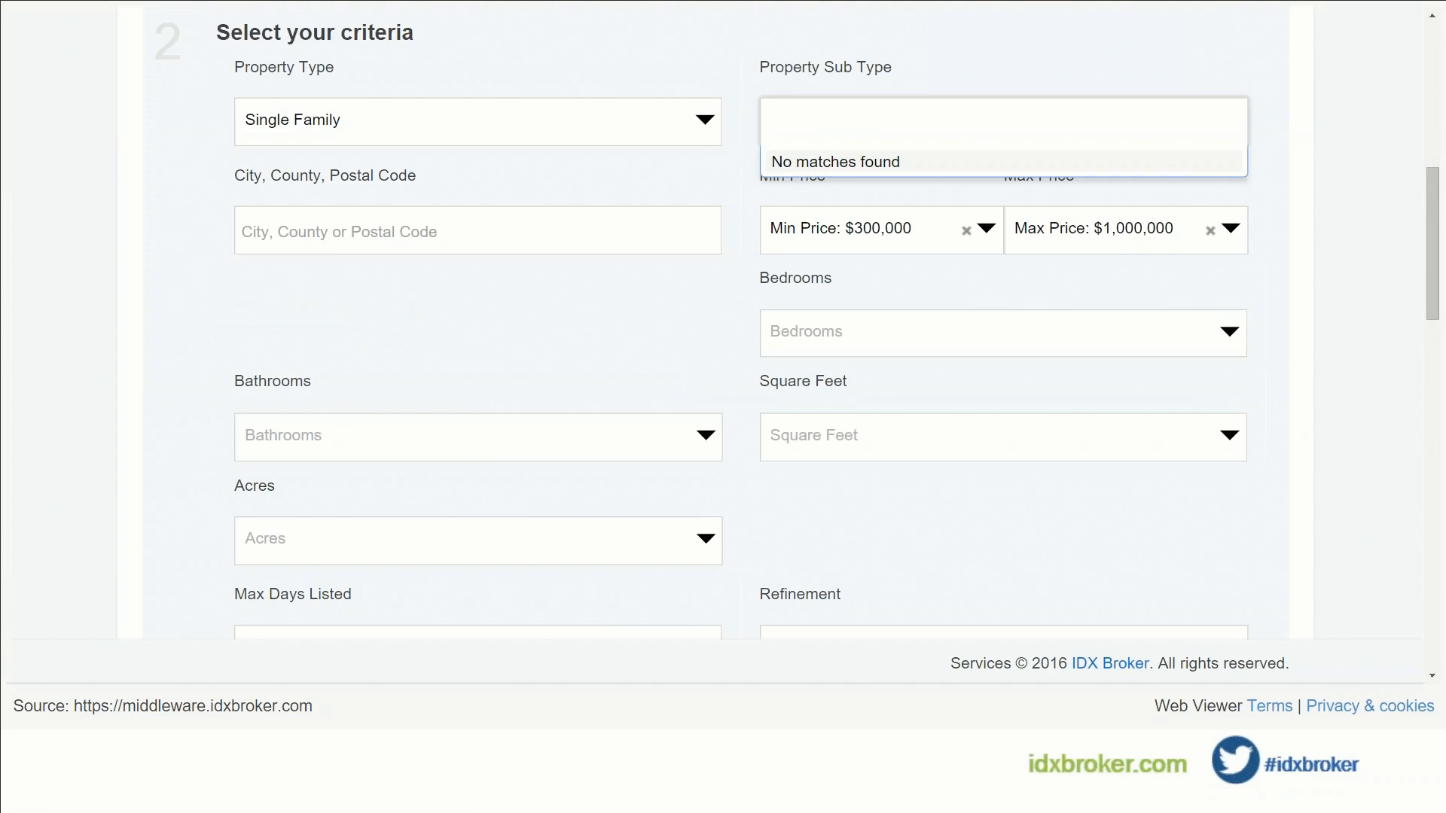
pyautogui.click(700, 123)
pyautogui.click(701, 121)
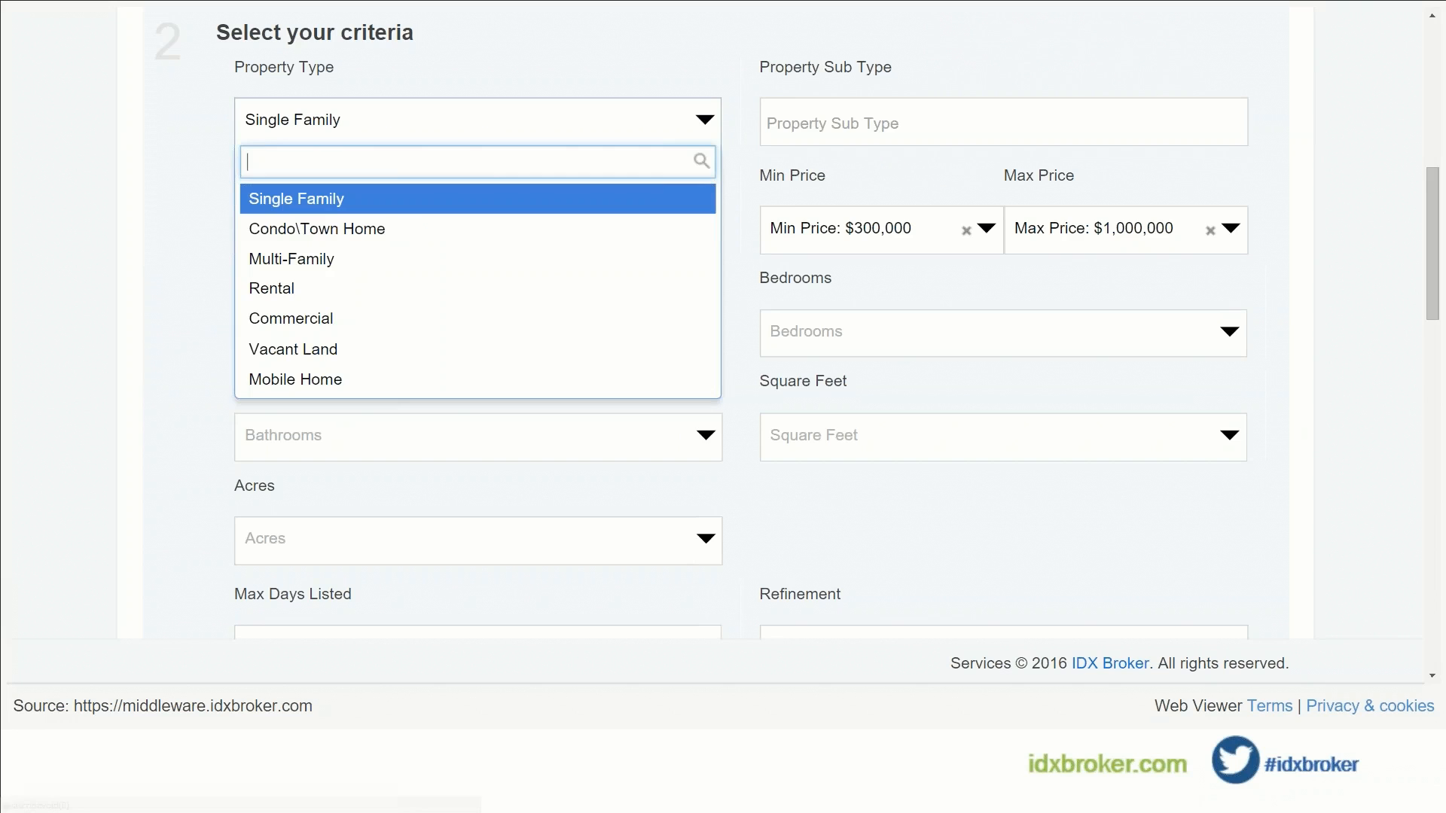
pyautogui.click(625, 226)
pyautogui.click(477, 231)
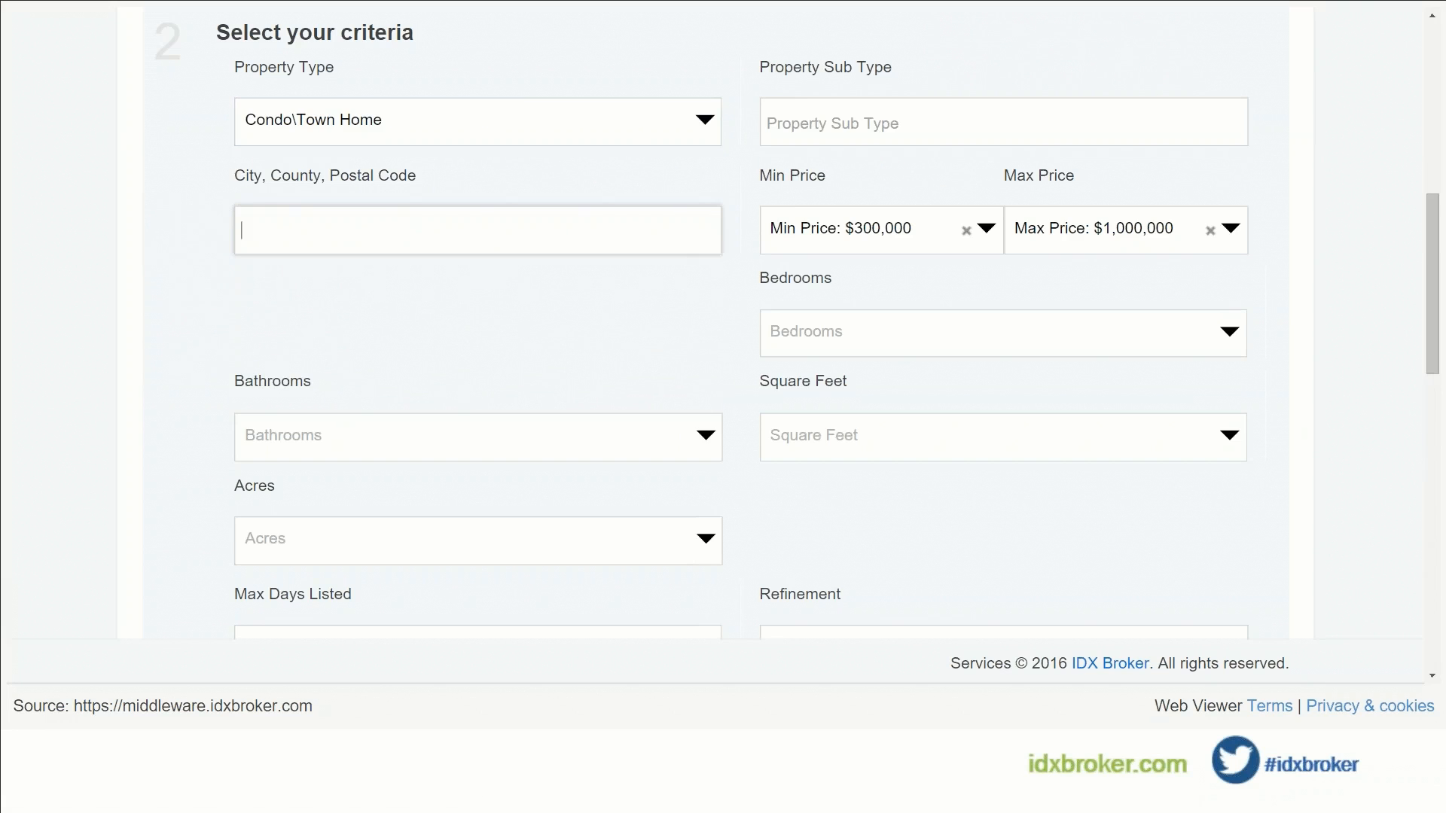
pyautogui.write('del')
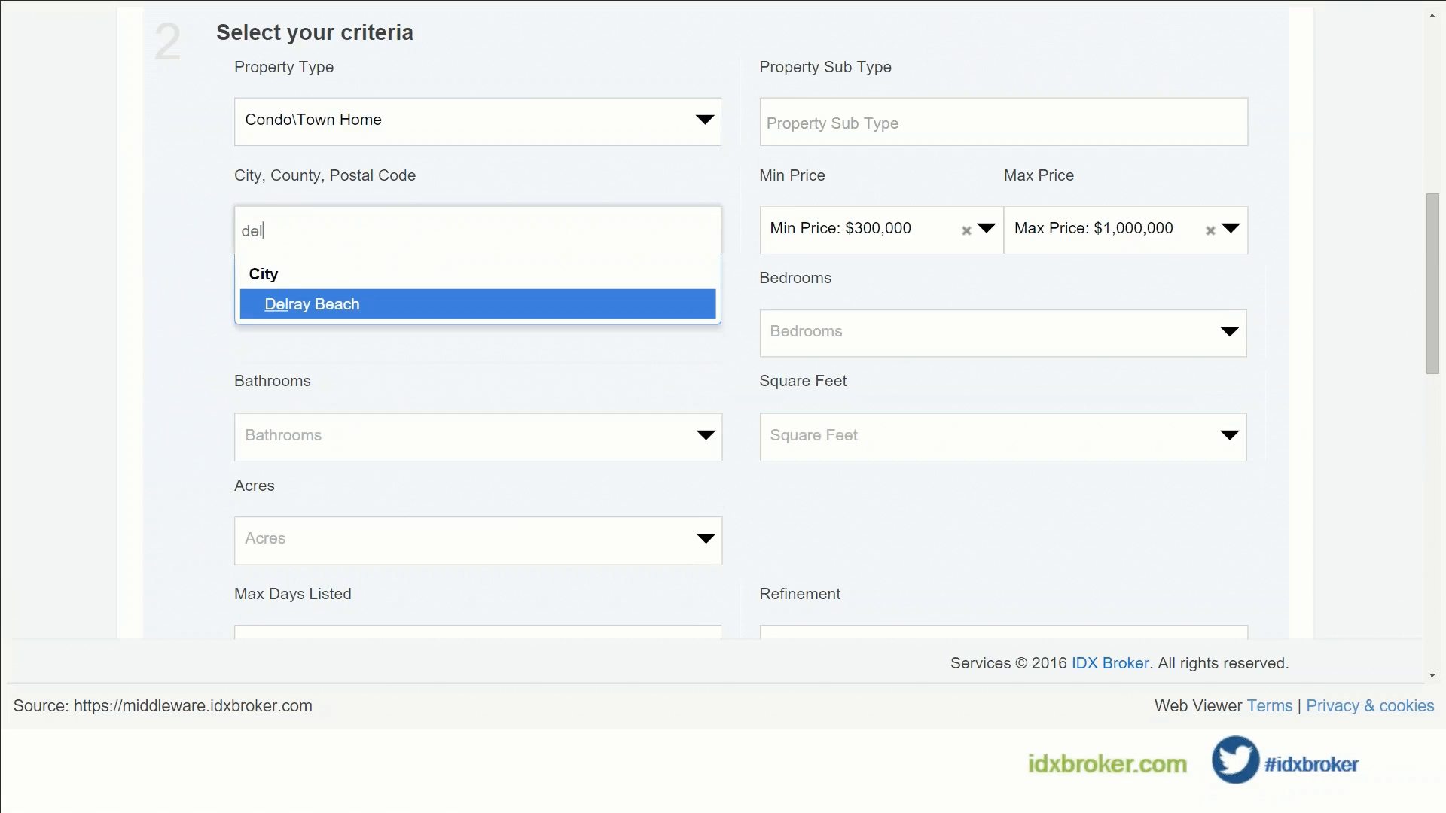
pyautogui.click(580, 317)
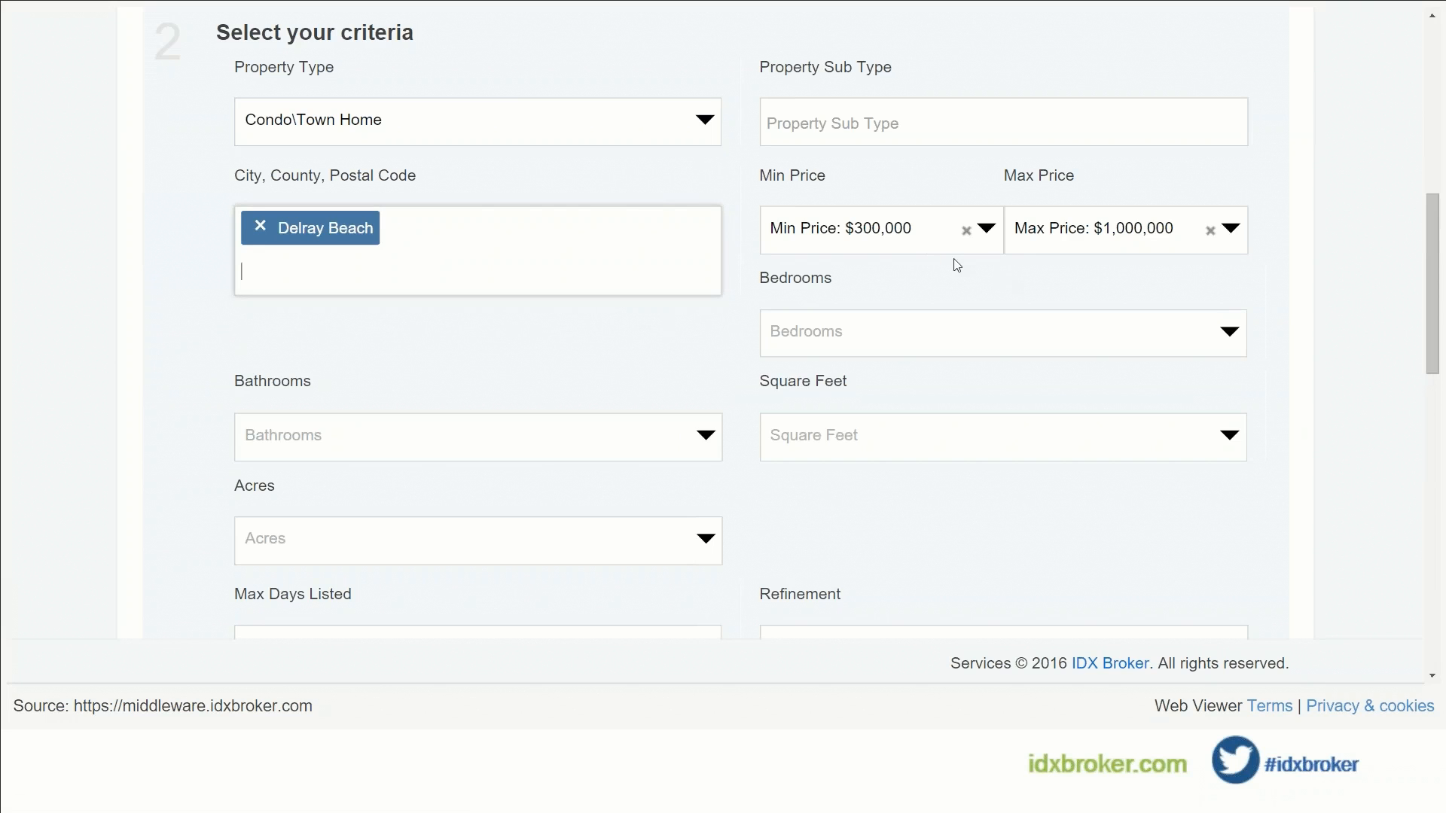
# Step: Set the maximum price to $500,000 and limit the style to Condo
pyautogui.click(1120, 229)
pyautogui.write('5')
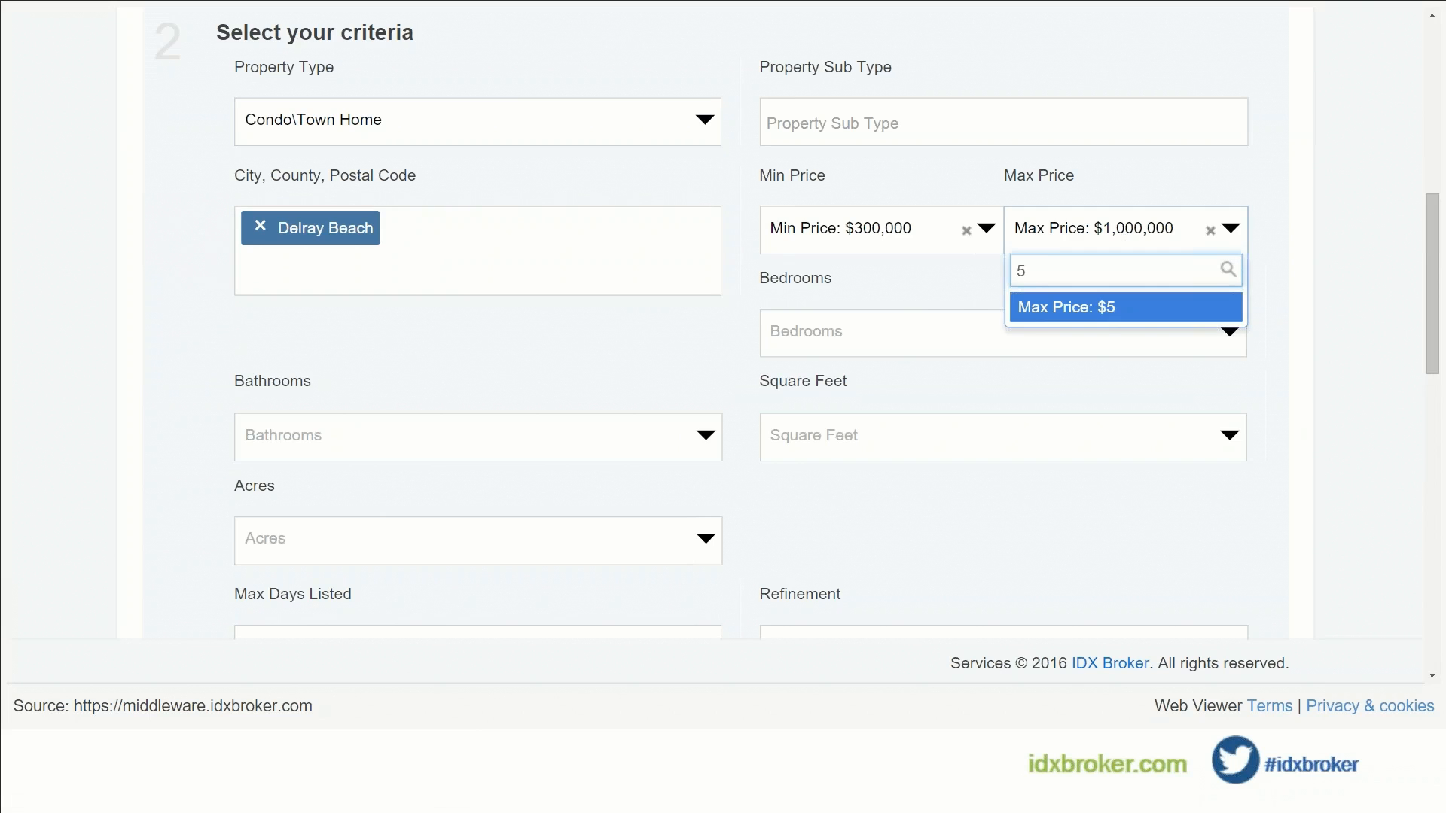
pyautogui.write('00000')
pyautogui.click(1122, 316)
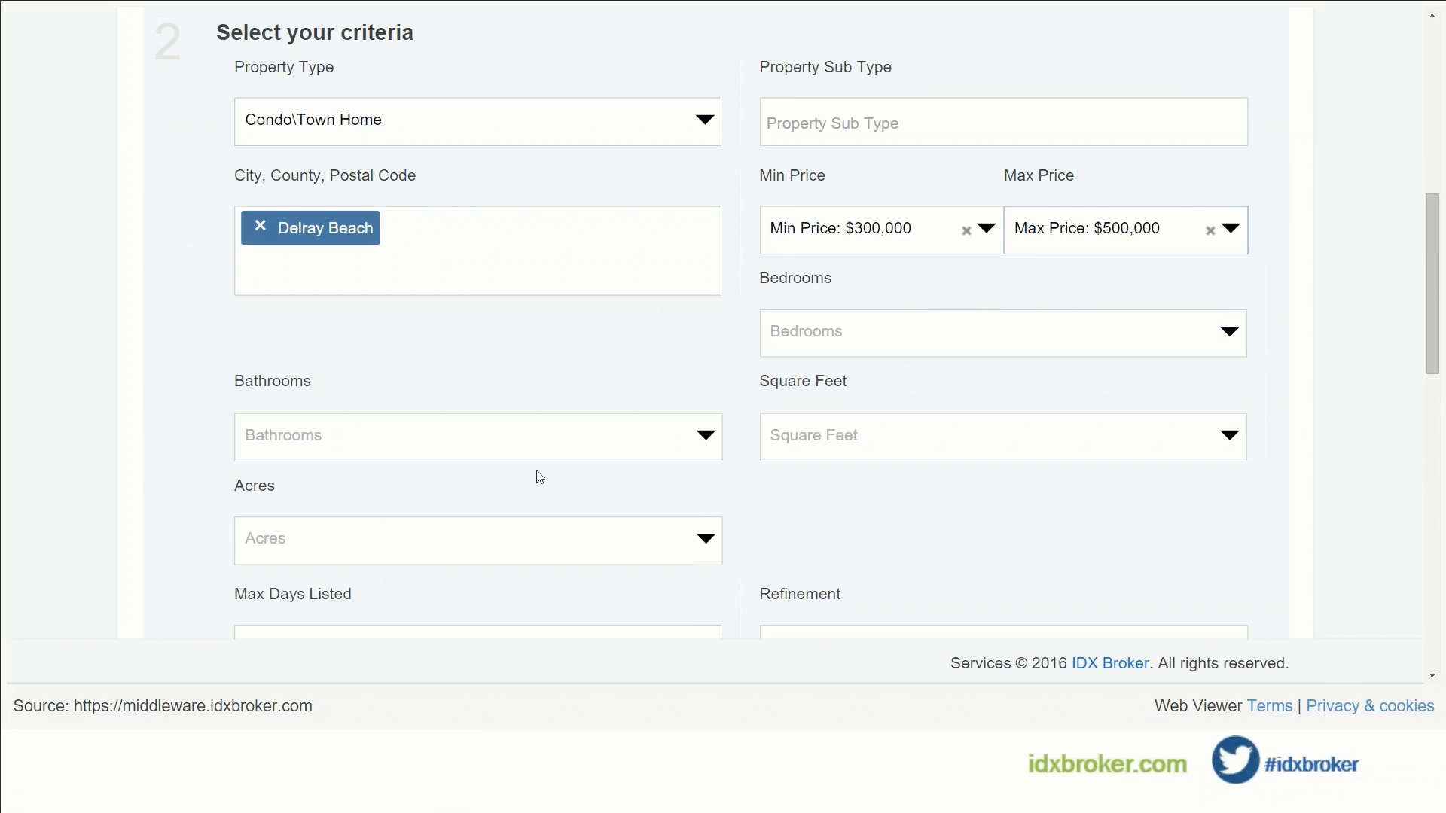
pyautogui.scroll(-10, 512, 442)
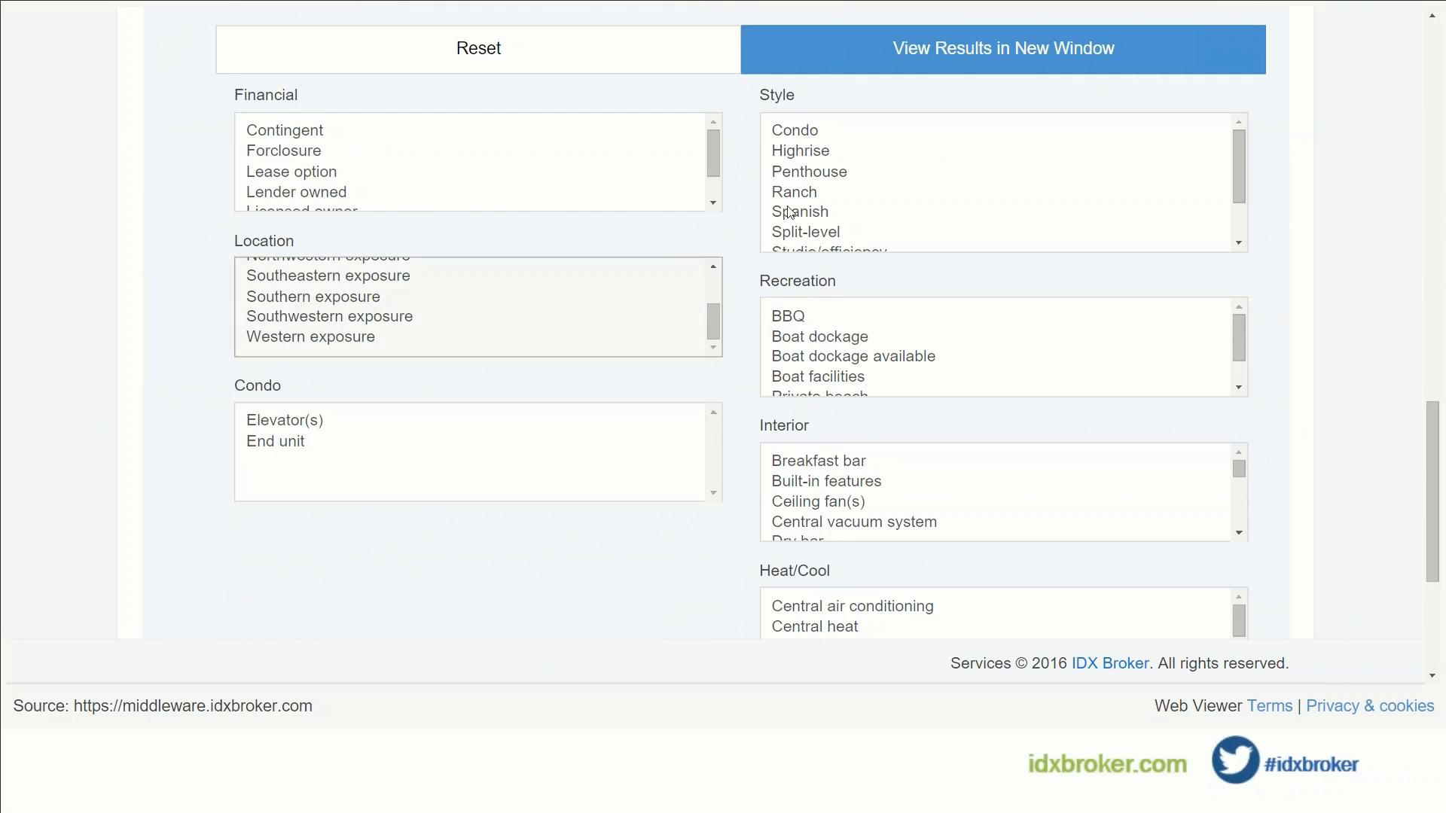
pyautogui.click(821, 130)
pyautogui.scroll(-5, 620, 420)
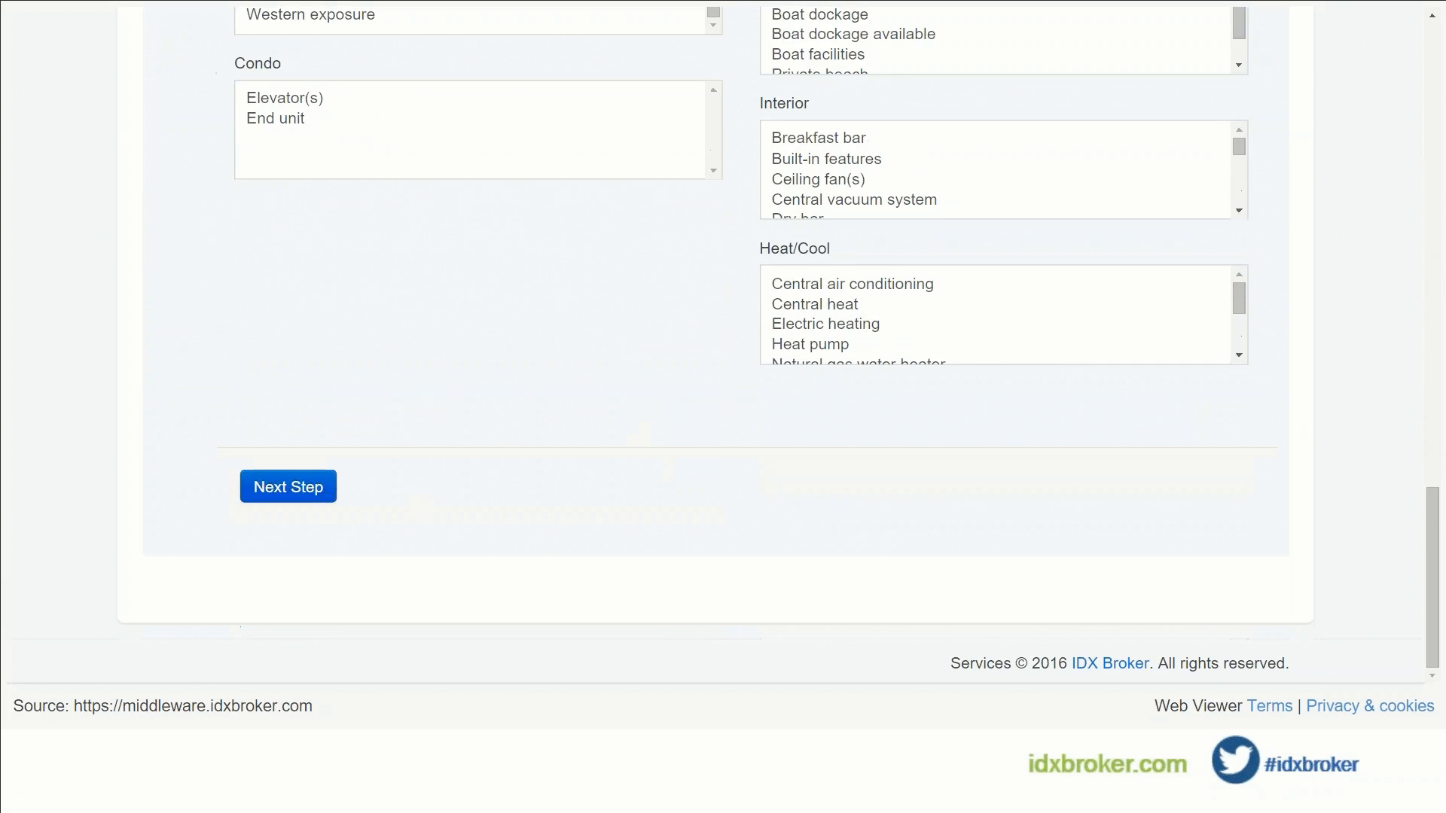
pyautogui.click(328, 494)
# Step: Type 'condo Delray' as the saved search name, correcting the misspelling
pyautogui.click(388, 382)
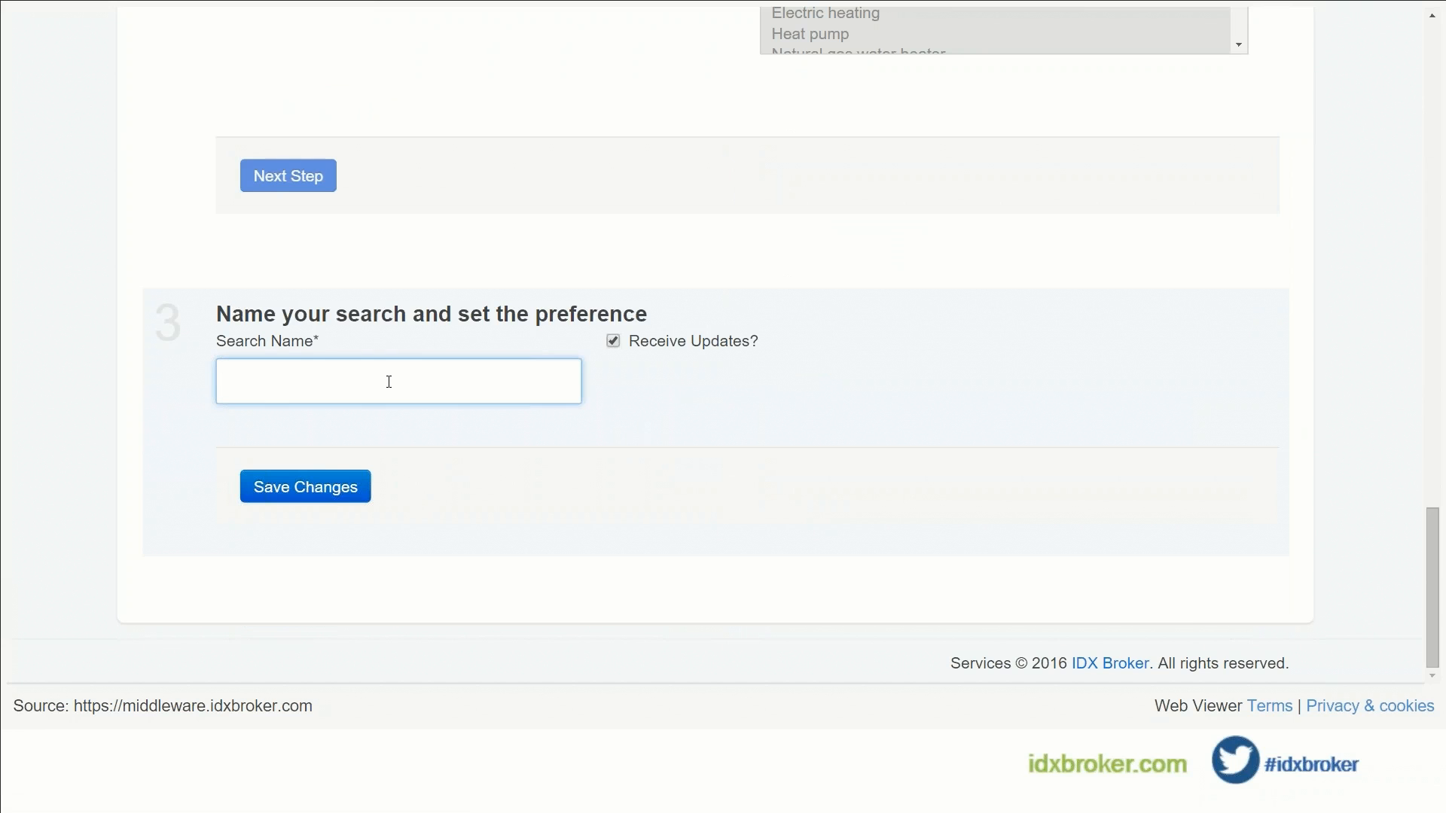
pyautogui.write('condo dlera')
pyautogui.press('BackSpace')
pyautogui.press('BackSpace')
pyautogui.press('BackSpace')
pyautogui.press('BackSpace')
pyautogui.press('BackSpace')
pyautogui.write('Delray')
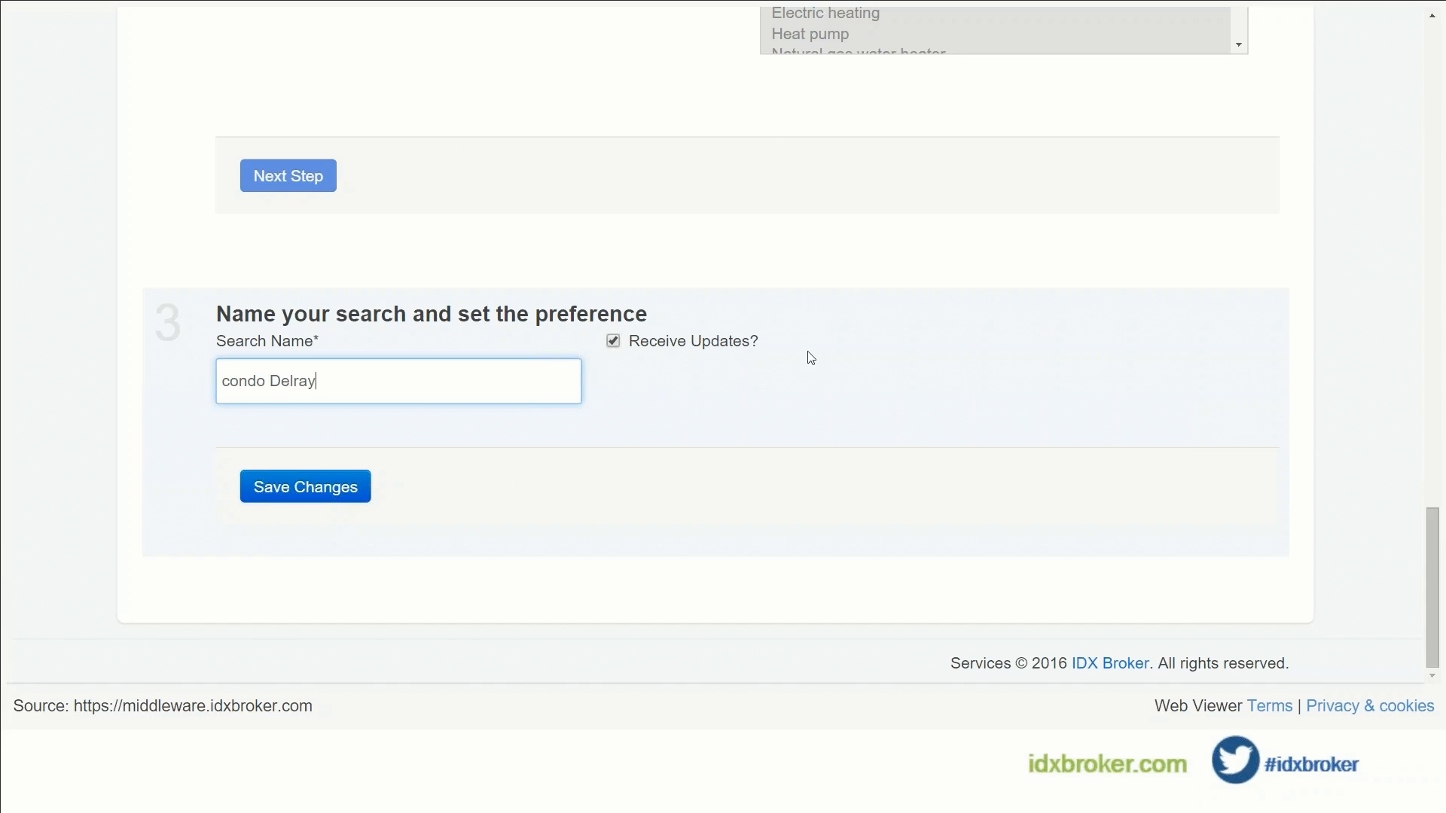
# Step: Save the 'condo Delray' search with Receive Updates left checked
pyautogui.scroll(15, 807, 376)
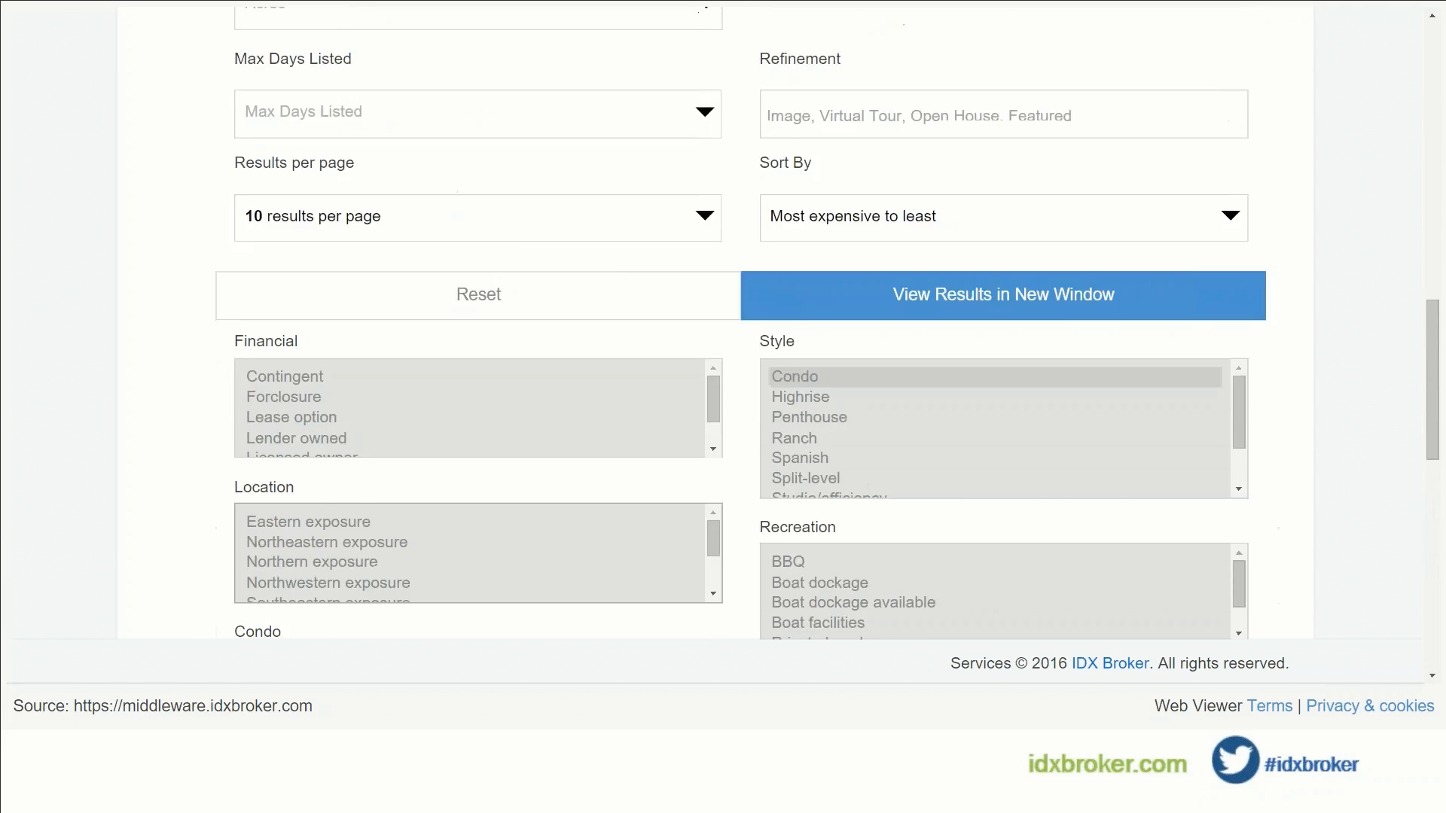
pyautogui.scroll(8, 723, 339)
pyautogui.scroll(-10, 723, 339)
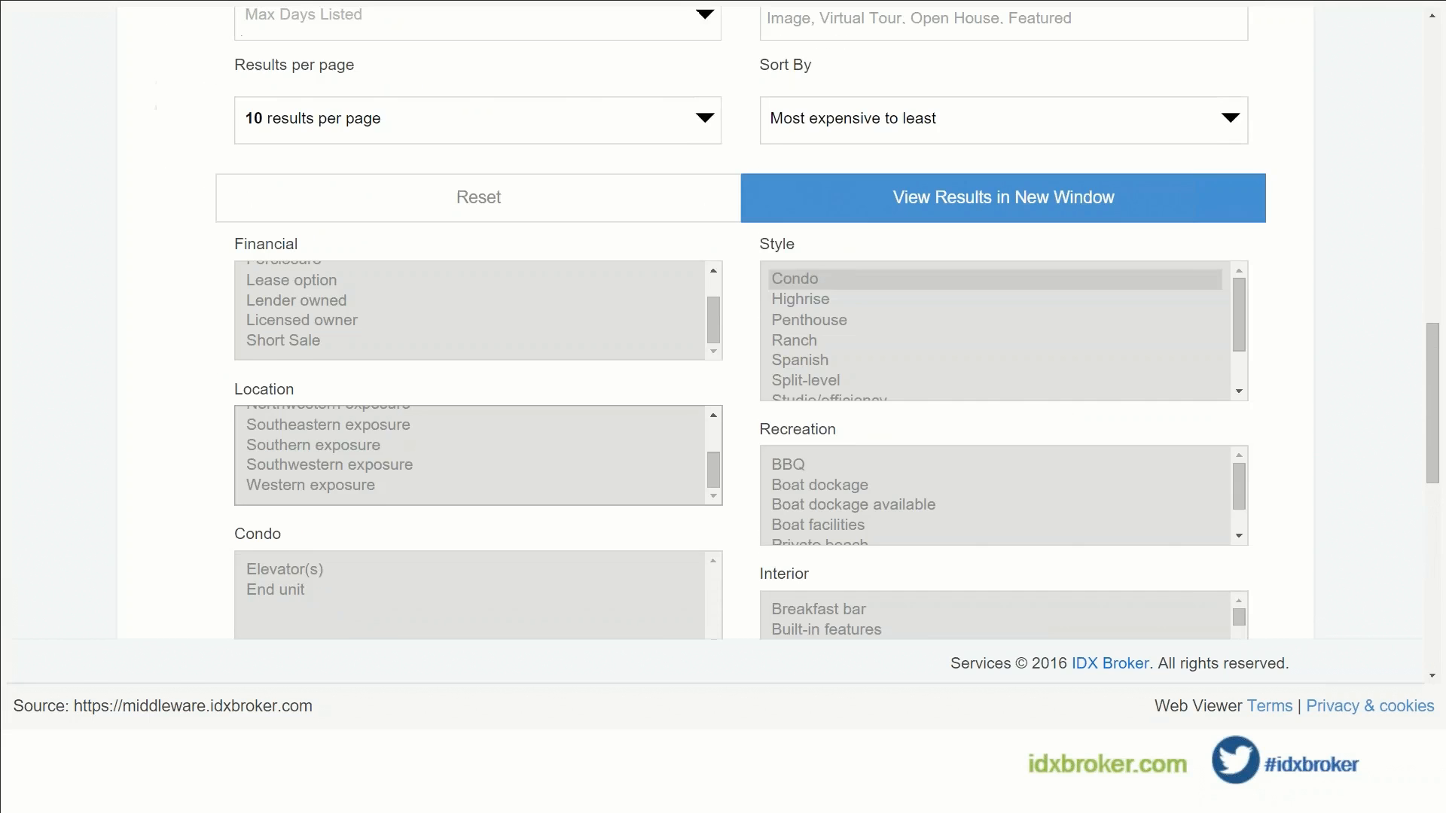
pyautogui.scroll(-9, 308, 434)
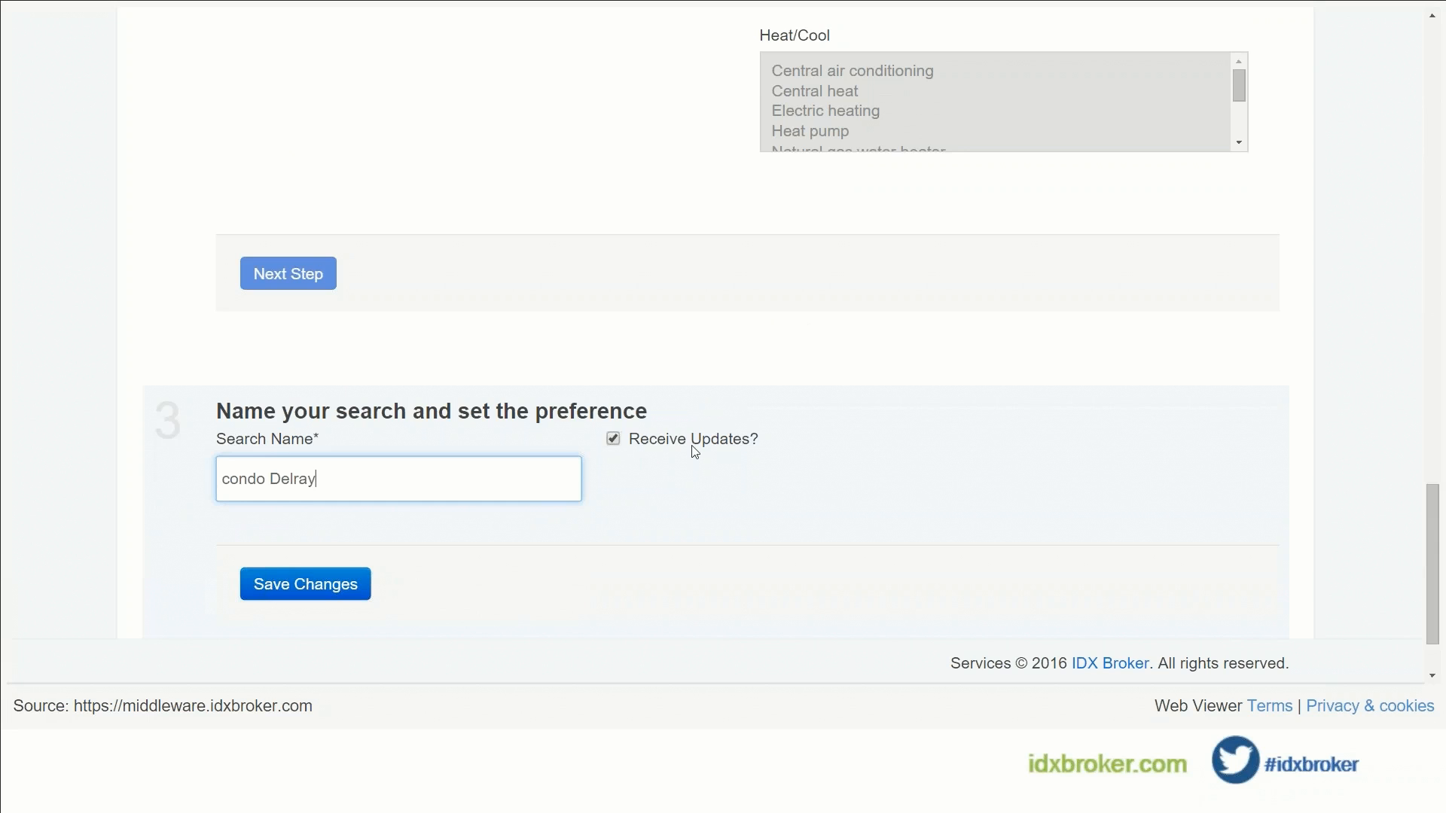
pyautogui.click(295, 599)
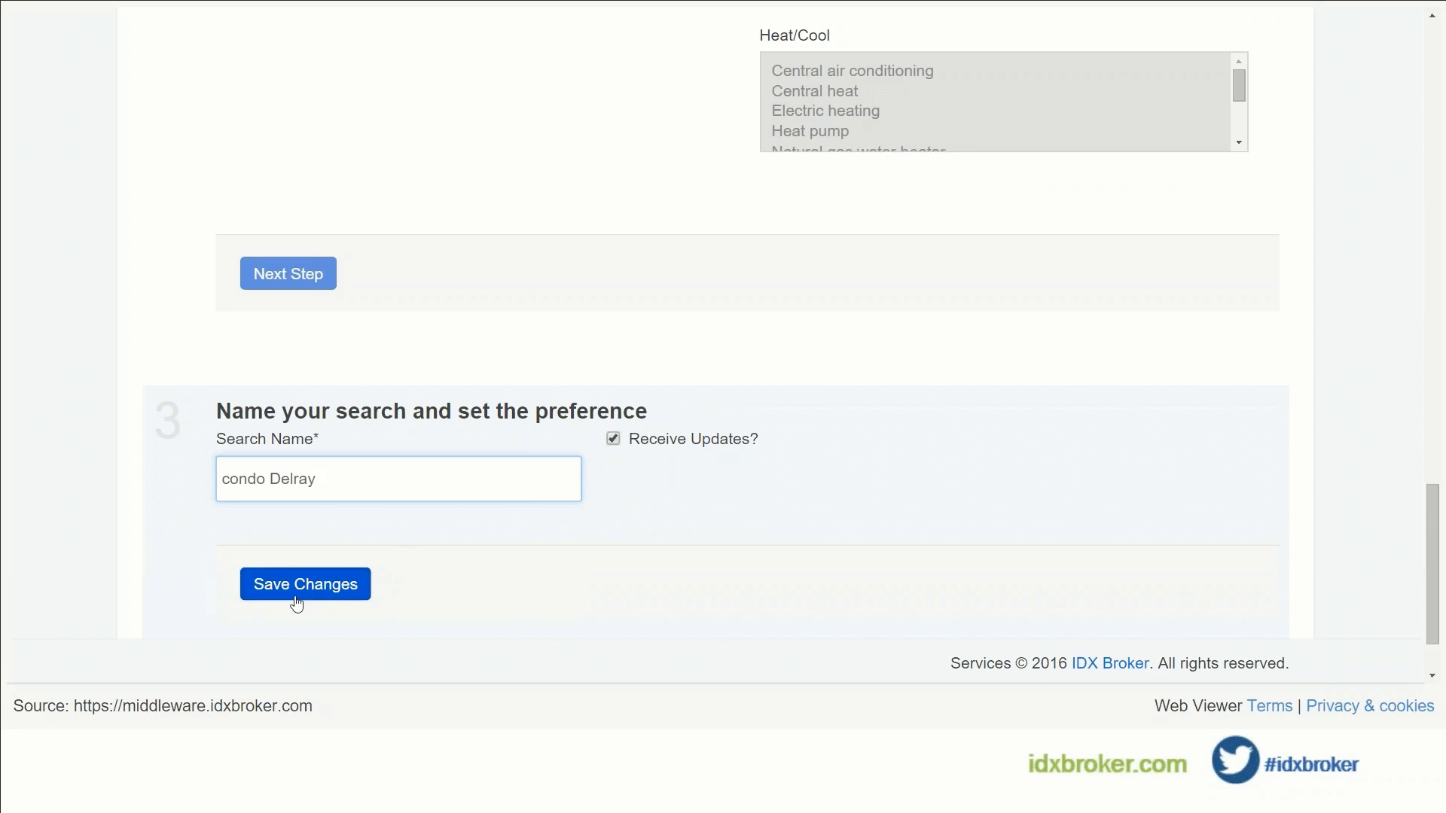
# Step: Check that the Leads table shows one saved search, then go to Lead Registration Preferences
pyautogui.scroll(-3, 527, 414)
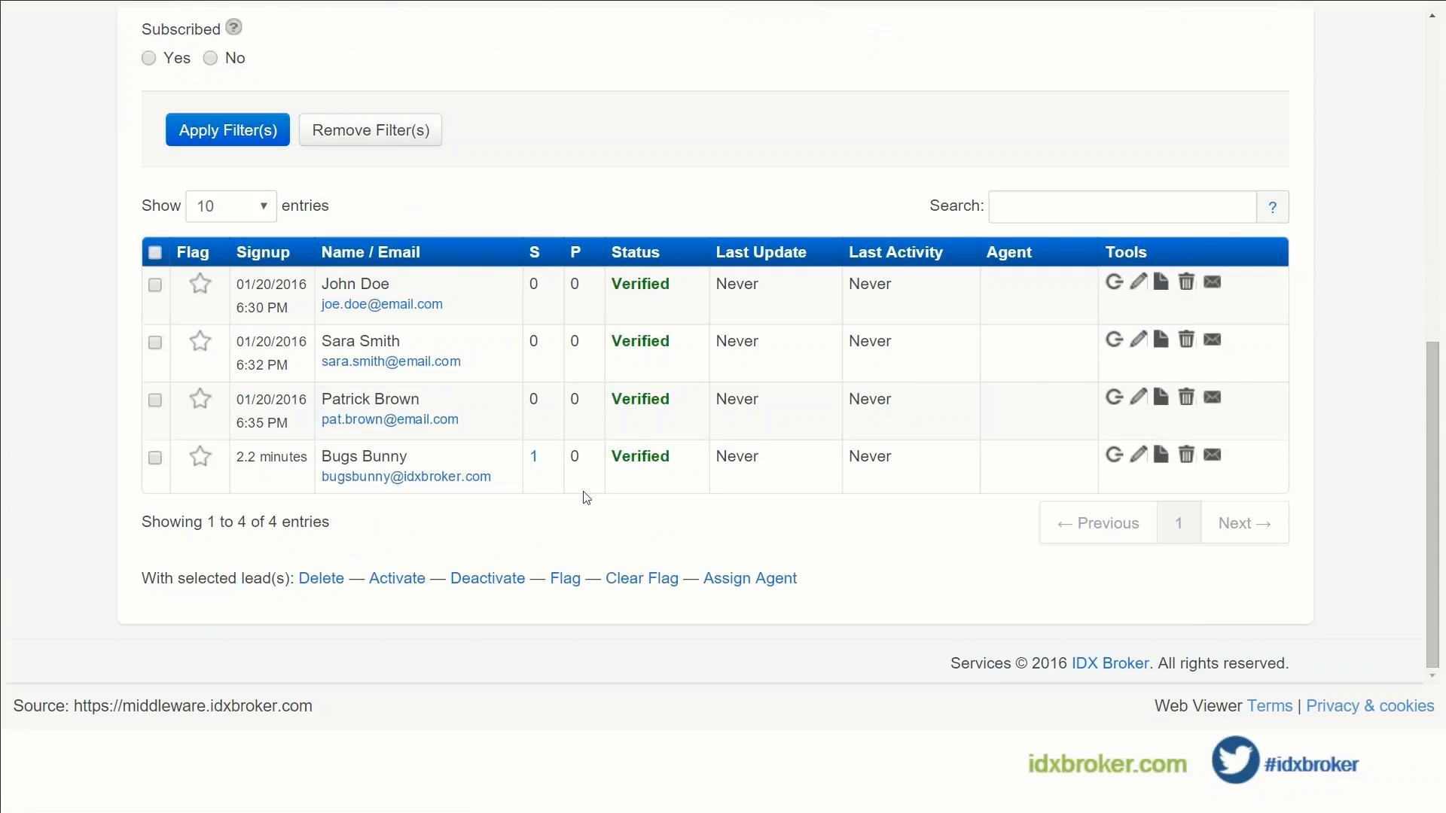
pyautogui.scroll(5, 587, 498)
pyautogui.scroll(3, 587, 498)
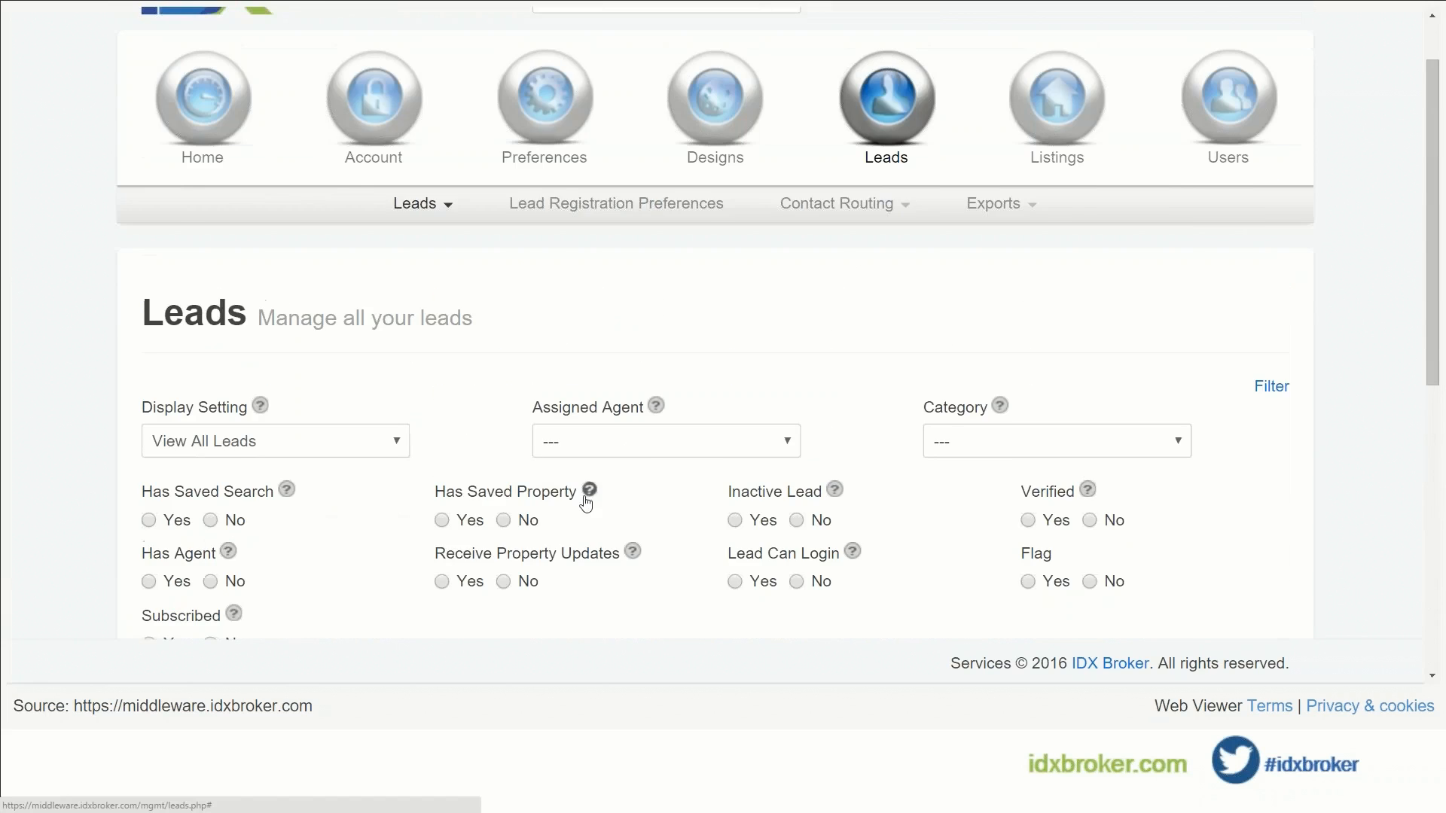
pyautogui.scroll(1, 587, 493)
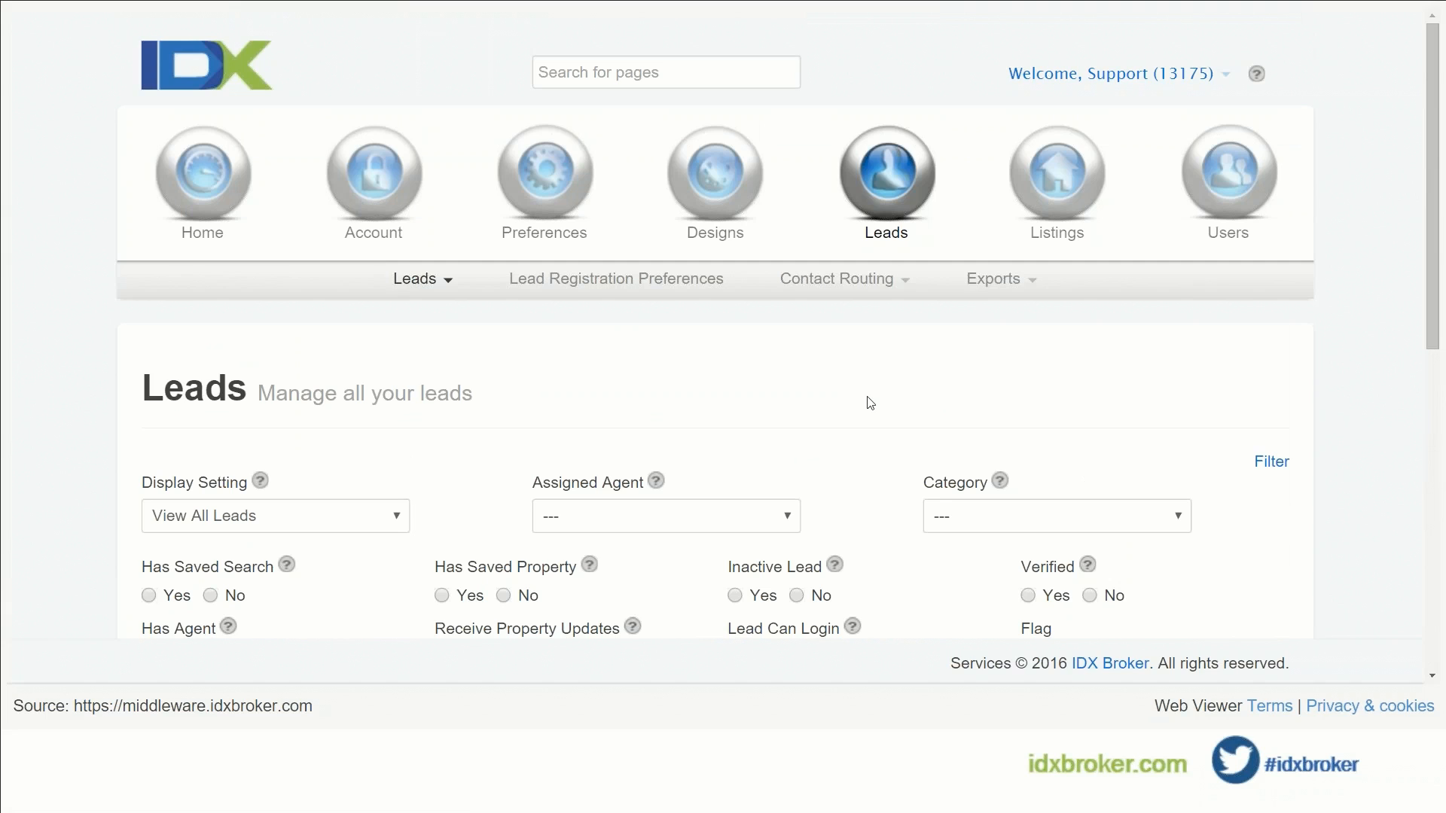
pyautogui.click(646, 280)
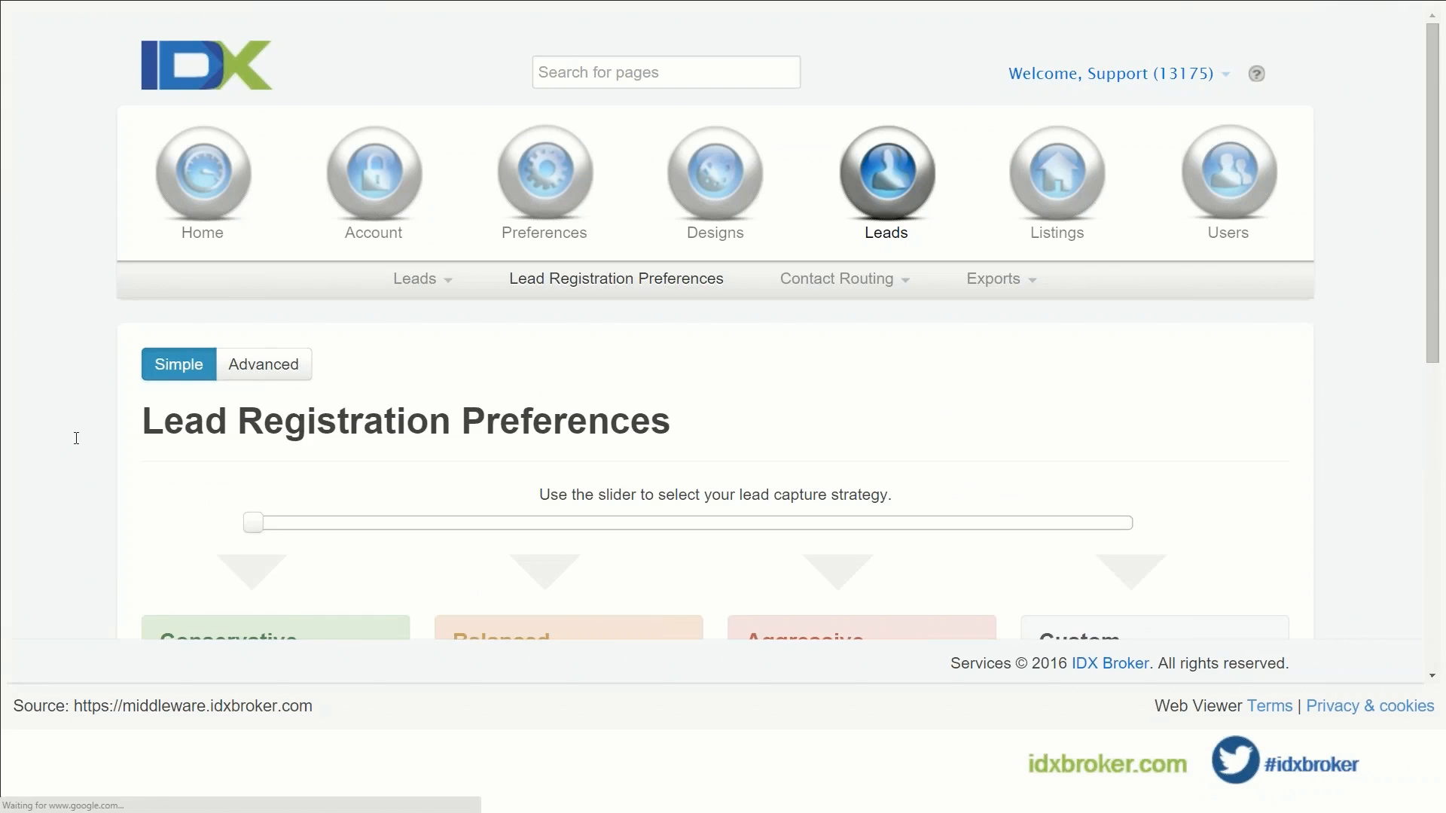
# Step: Pick the Custom lead capture strategy and save it as the preset
pyautogui.scroll(-5, 132, 443)
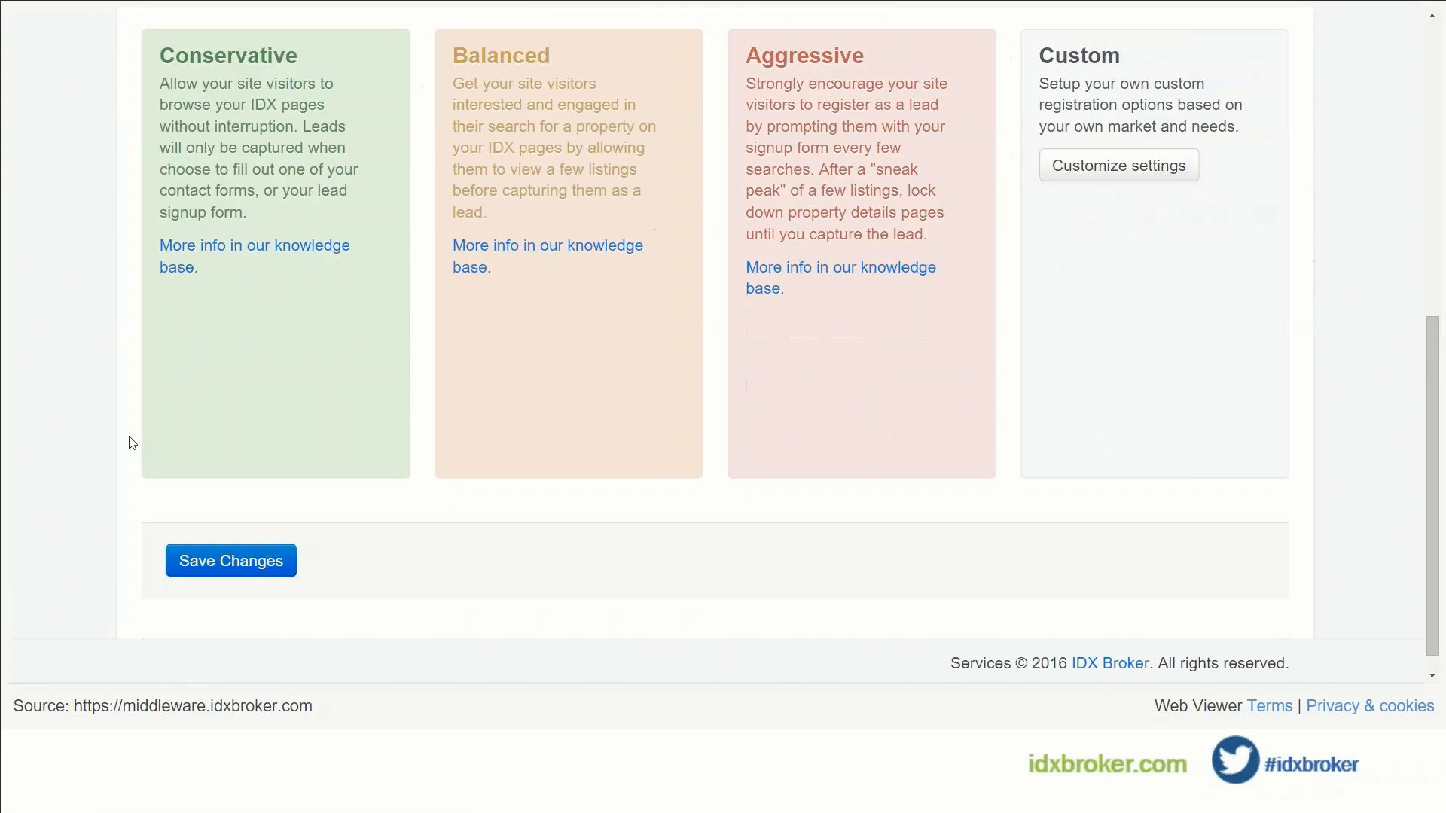
pyautogui.scroll(2, 132, 443)
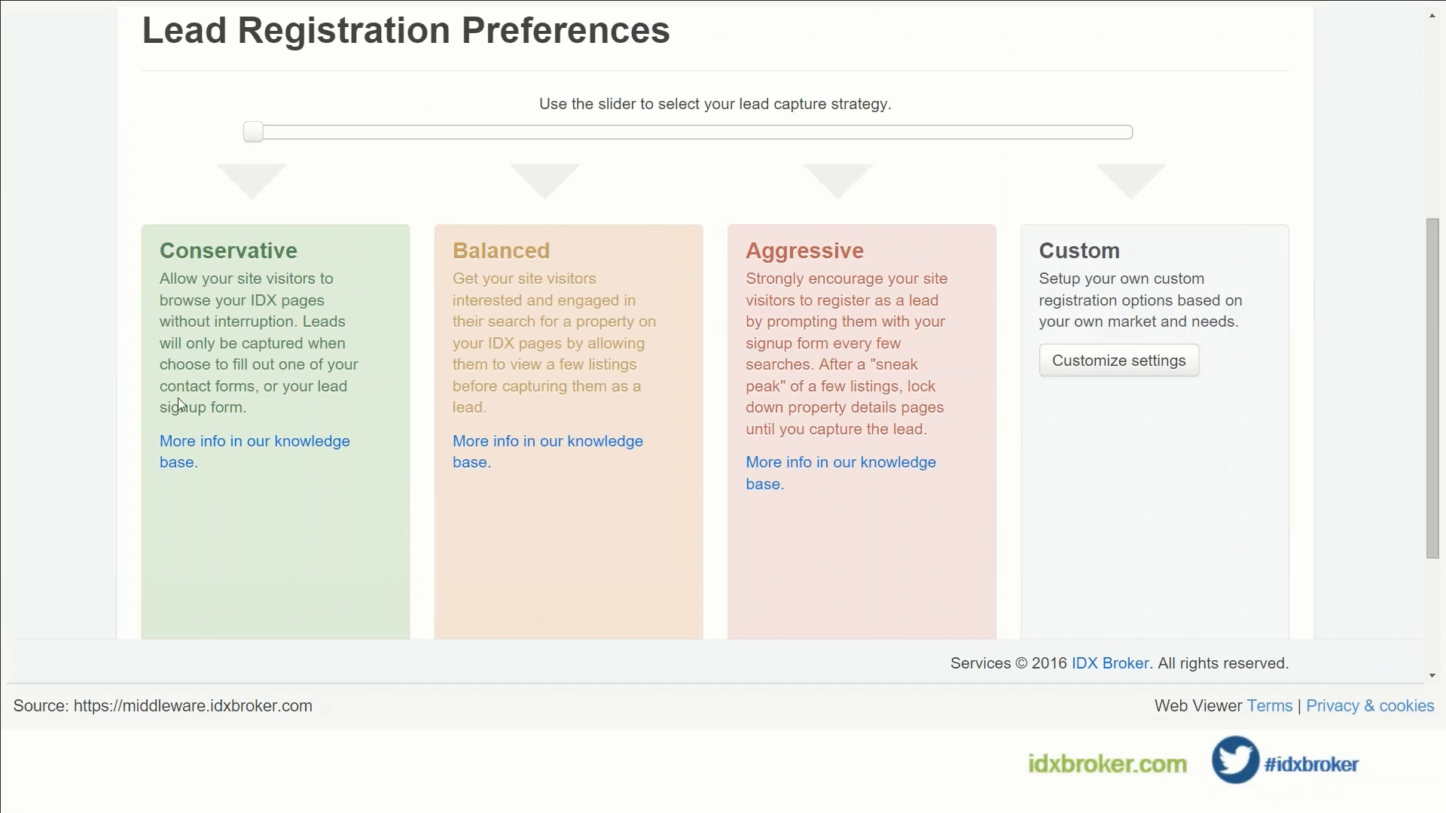
pyautogui.click(1082, 373)
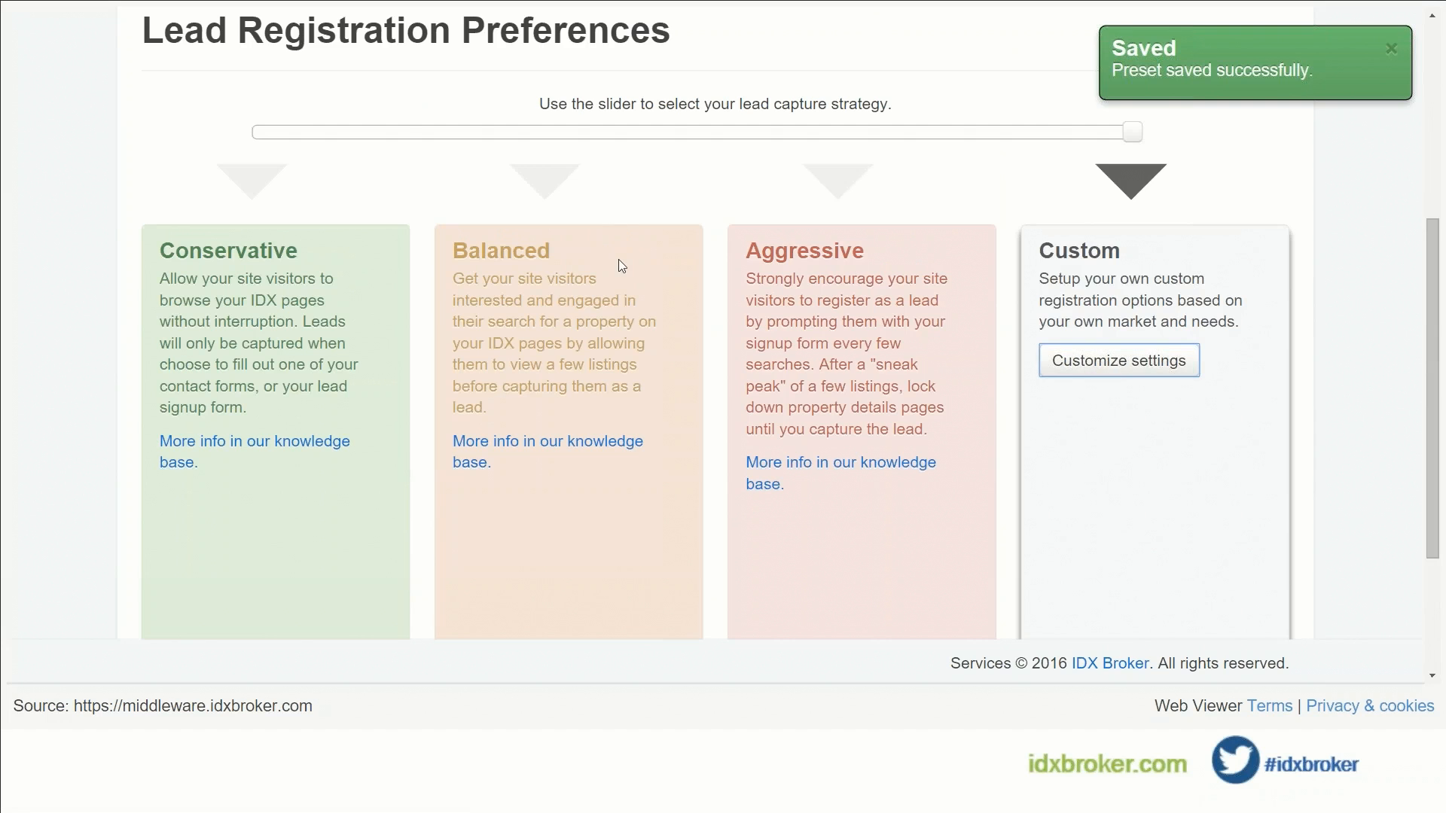
pyautogui.scroll(4, 619, 263)
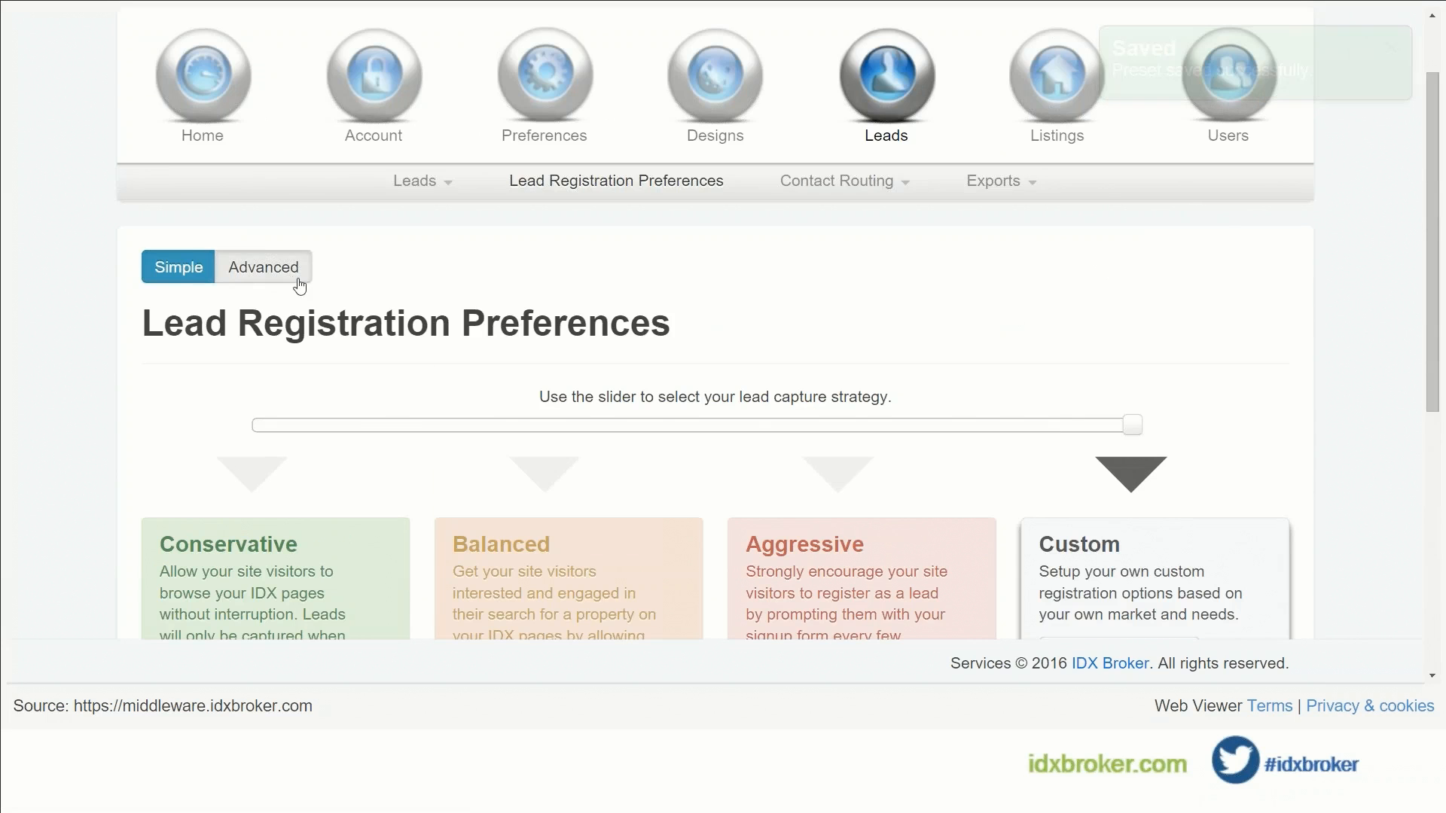
# Step: Show the advanced registration settings on the Global Registration Rules tab
pyautogui.click(264, 266)
pyautogui.scroll(-1, 504, 317)
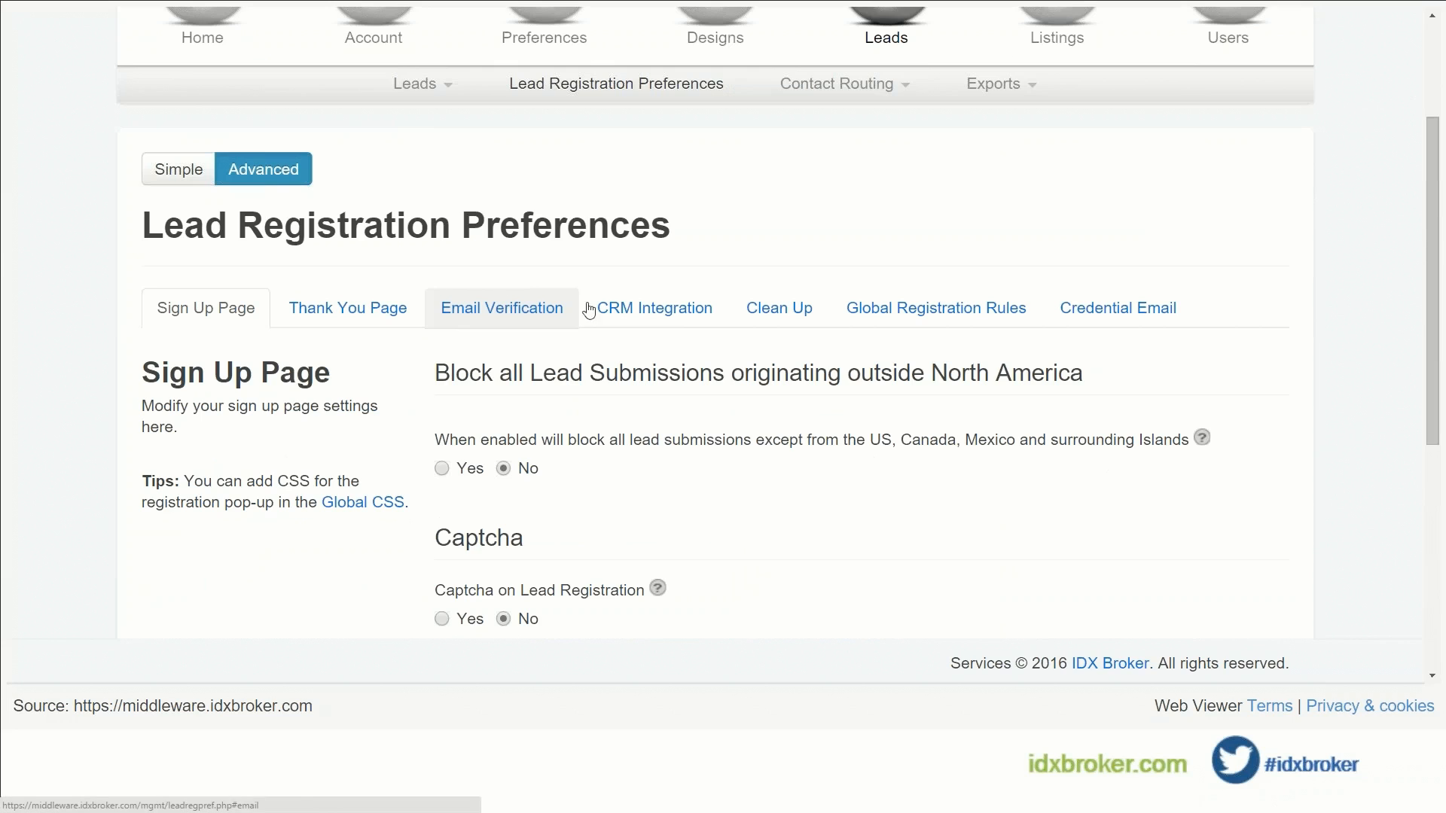
pyautogui.click(874, 314)
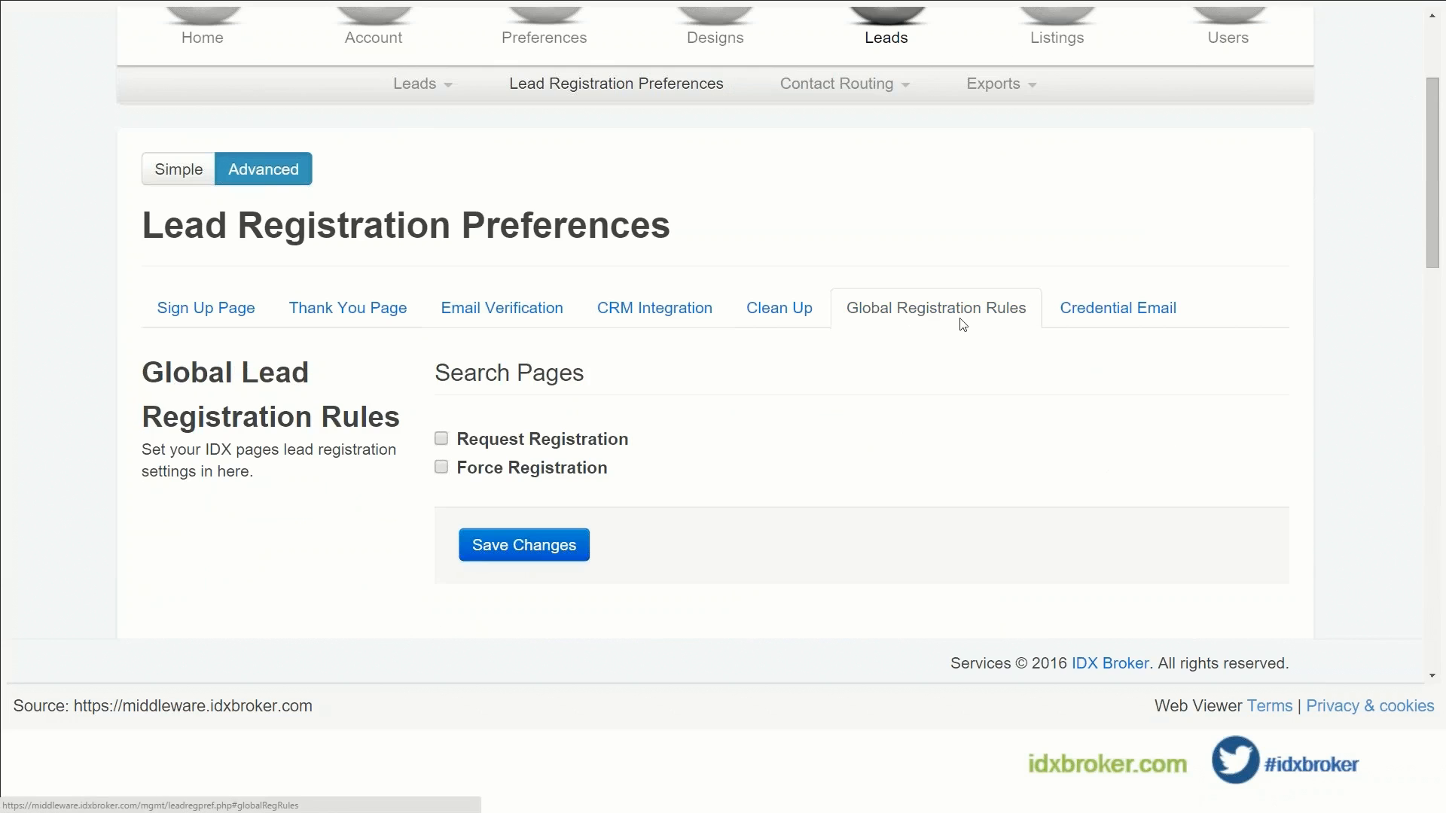
# Step: Turn on Request Registration for Details Pages
pyautogui.scroll(-5, 374, 407)
pyautogui.scroll(-7, 374, 406)
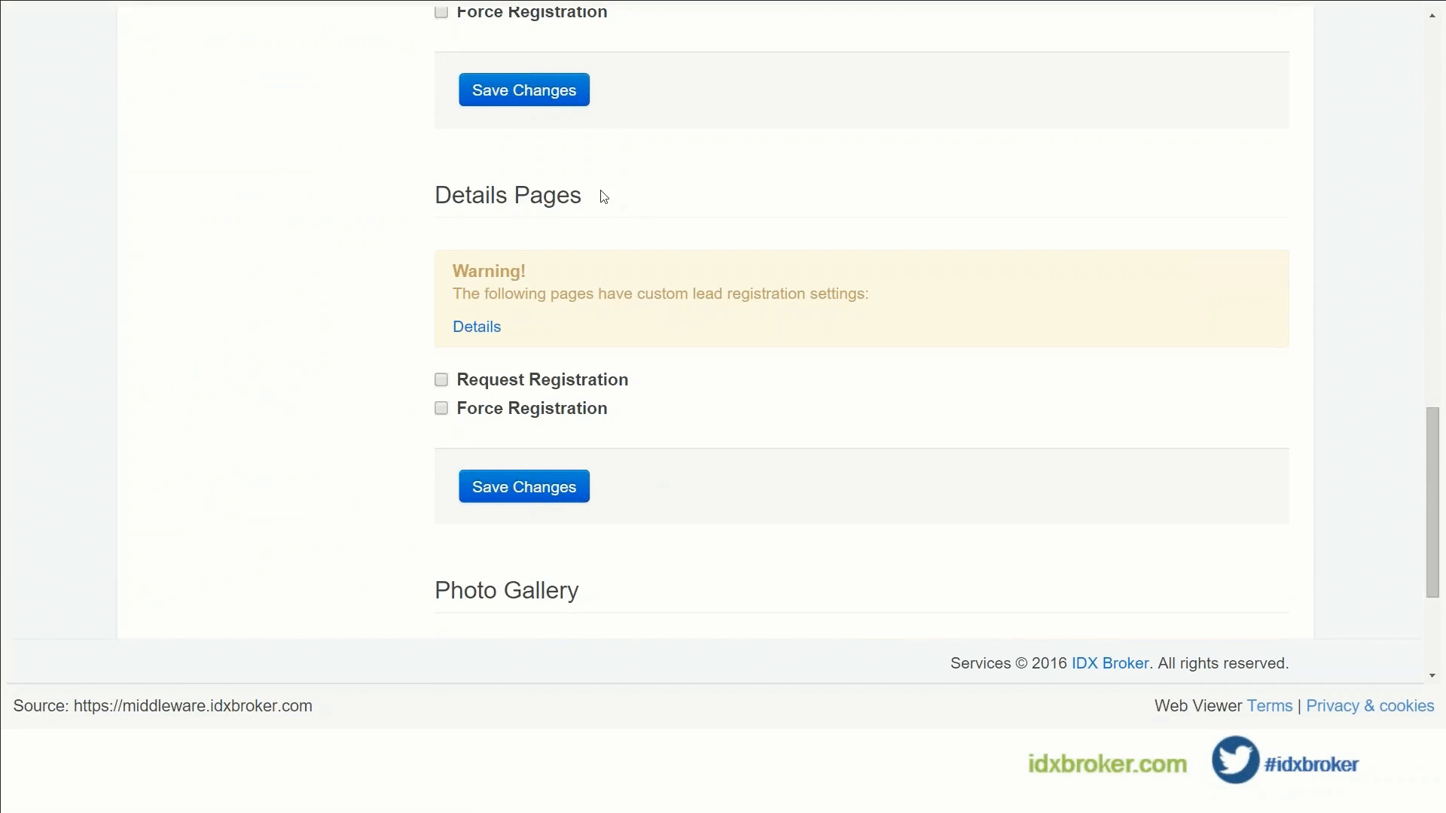
pyautogui.moveTo(584, 195); pyautogui.dragTo(416, 195)
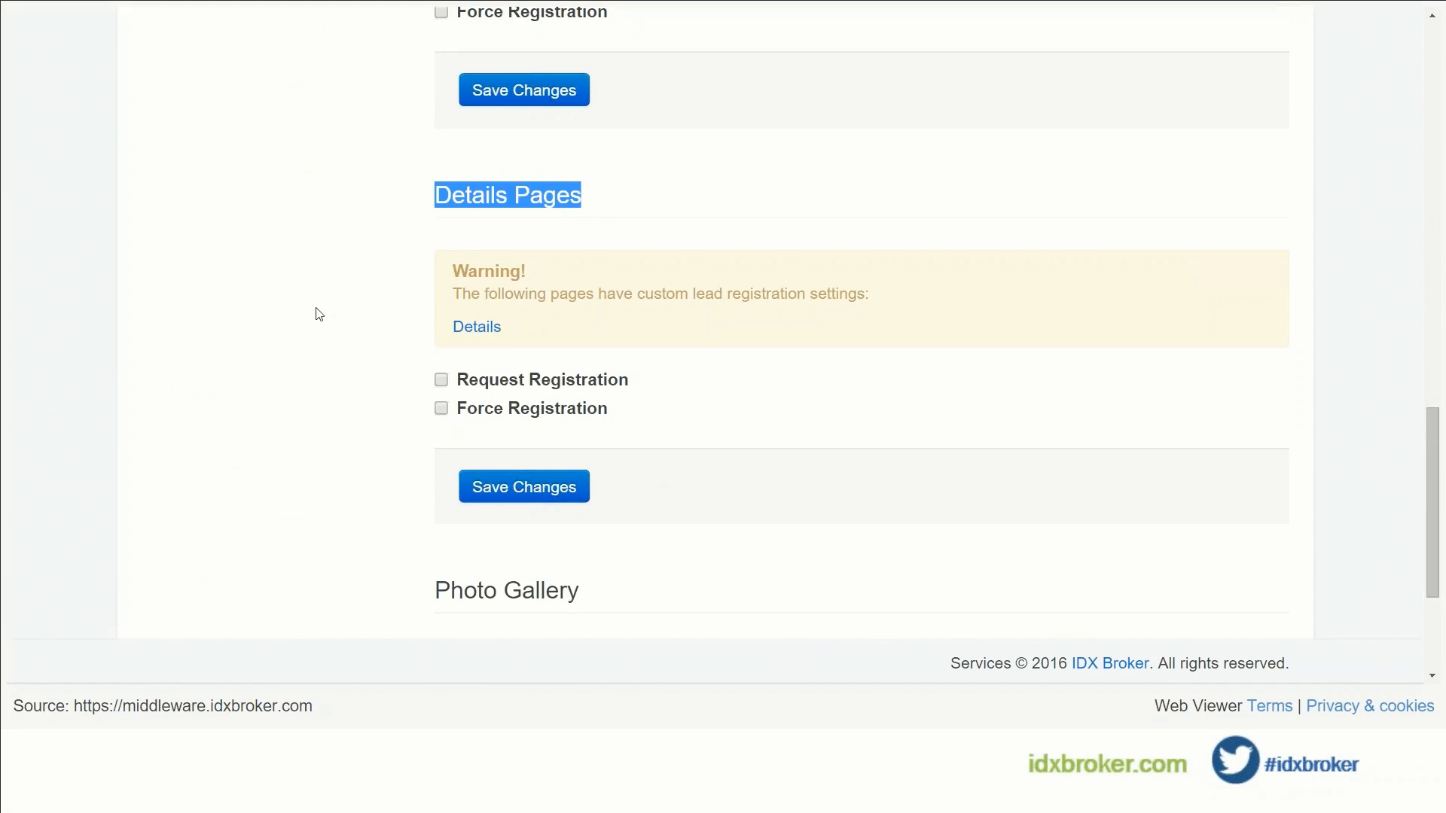
pyautogui.scroll(-2, 441, 223)
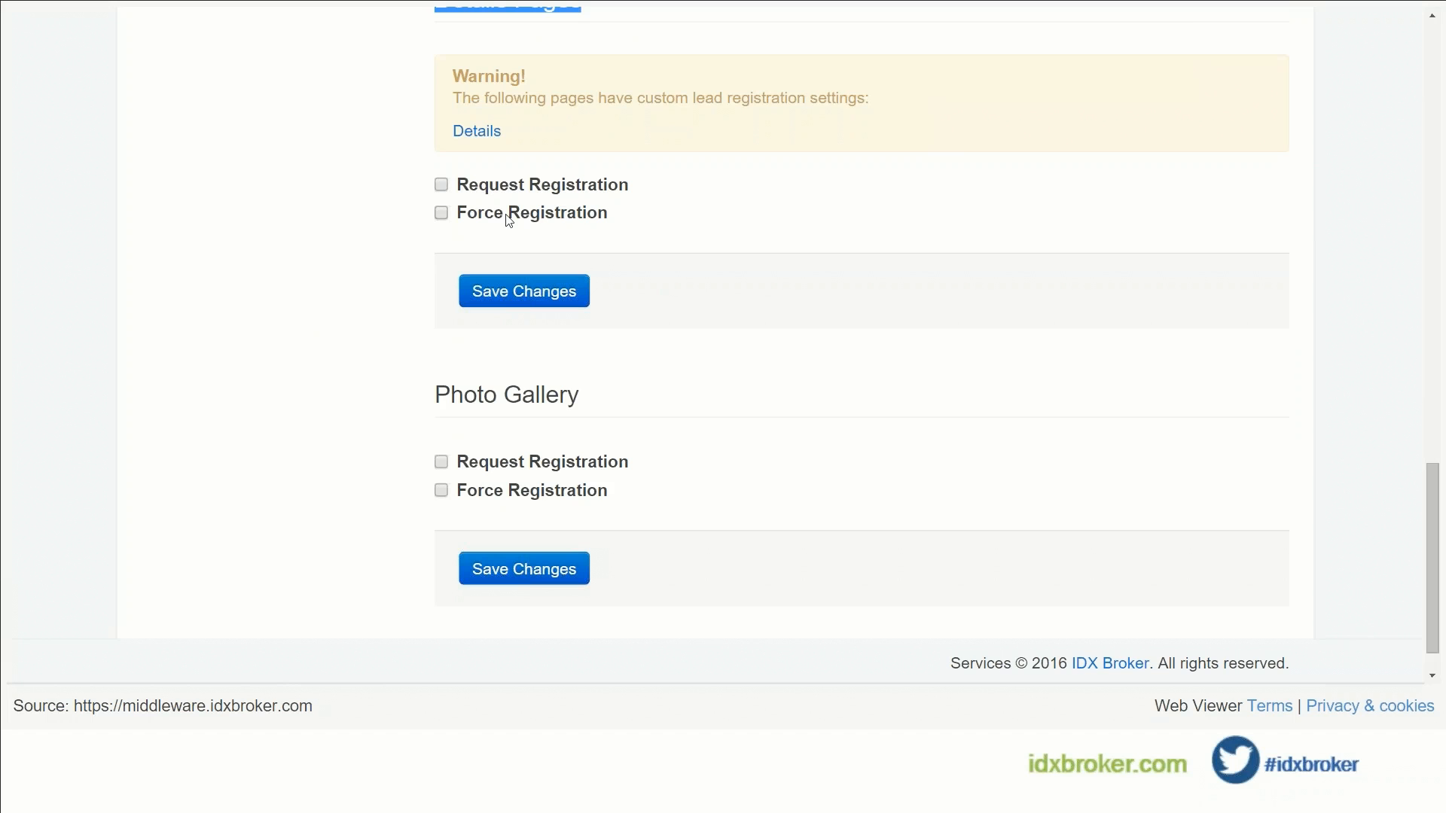
pyautogui.click(442, 185)
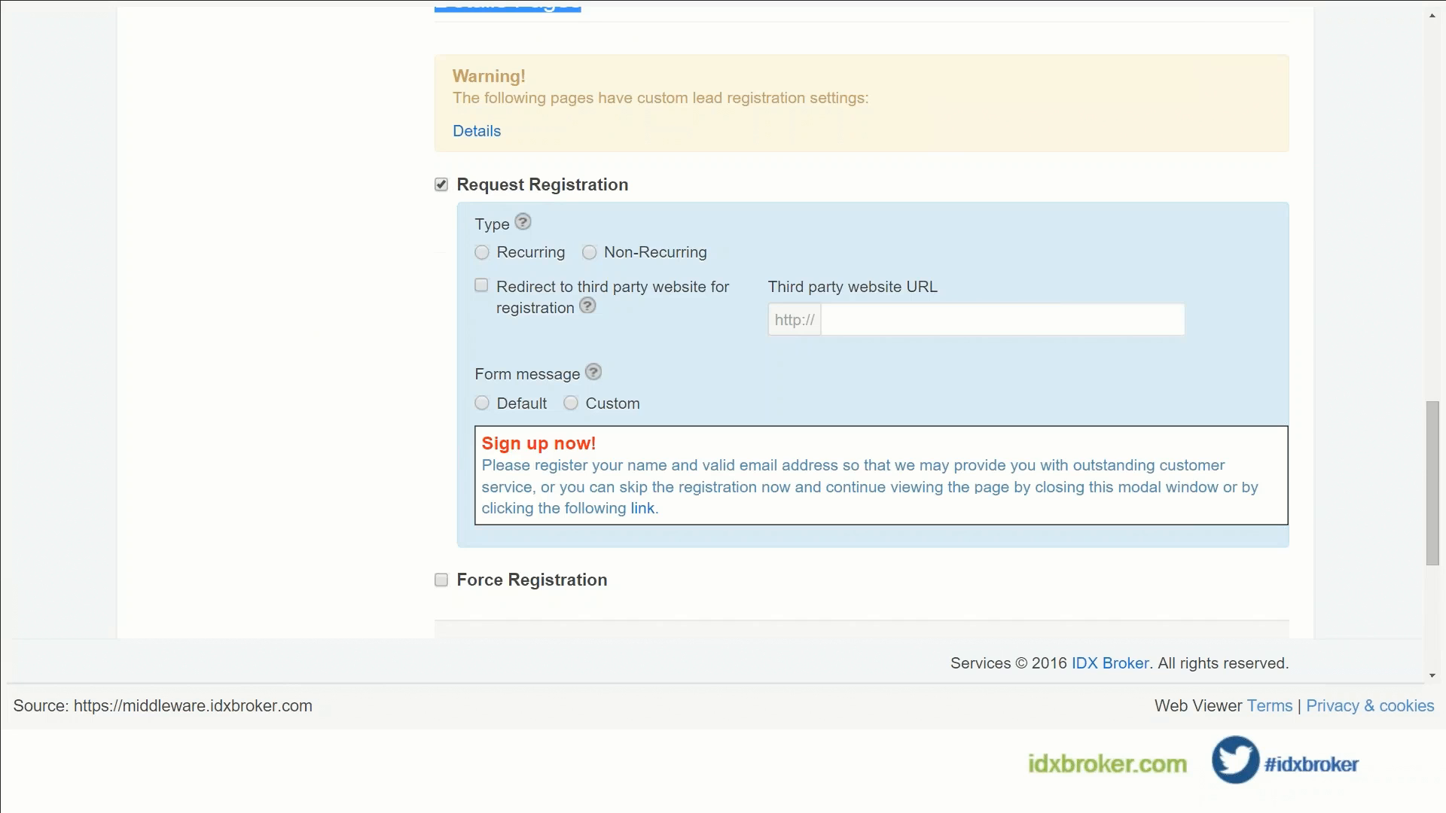
pyautogui.click(482, 254)
pyautogui.click(783, 257)
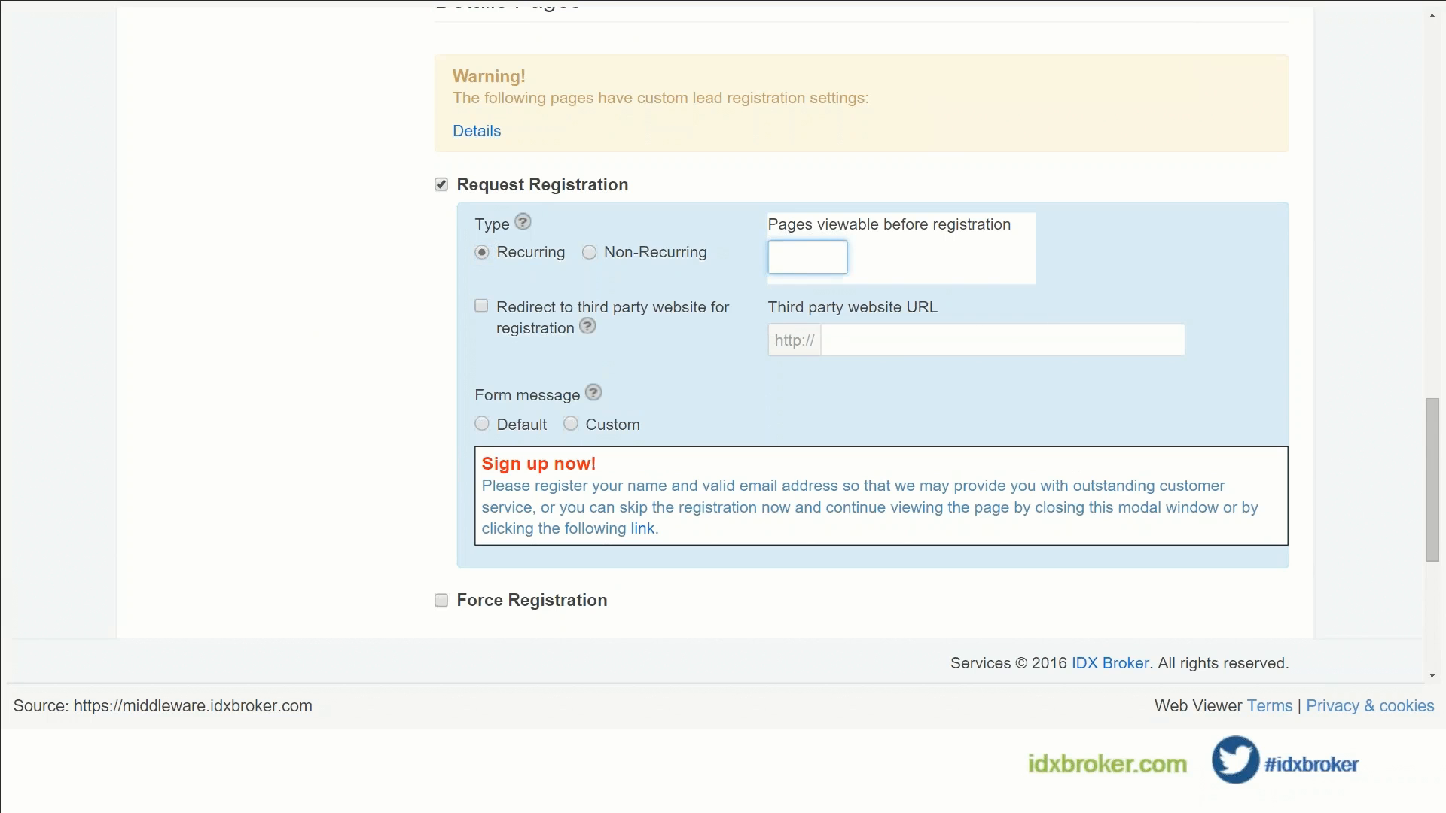
pyautogui.write('2')
pyautogui.scroll(-2, 687, 322)
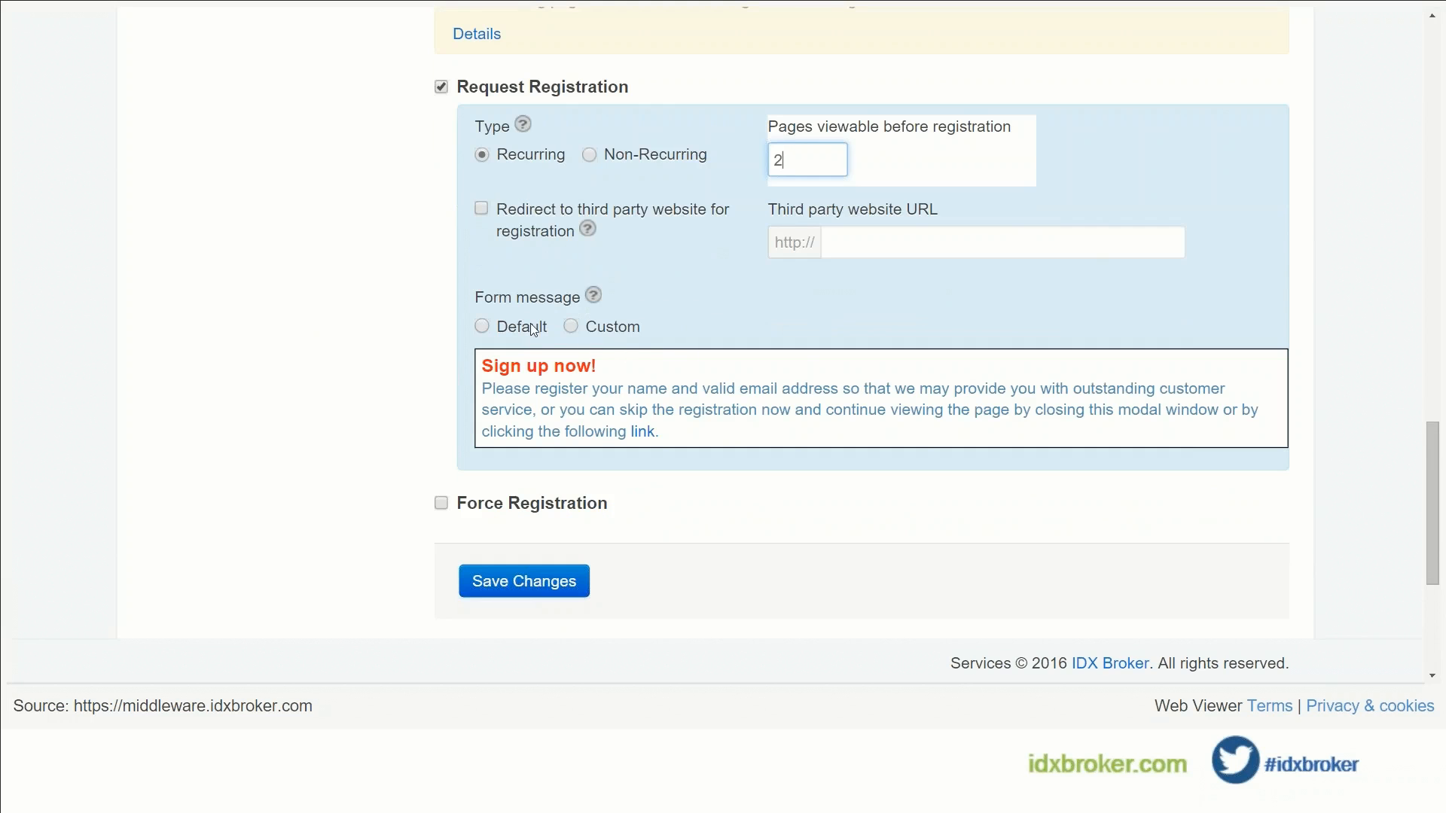
pyautogui.click(584, 328)
pyautogui.scroll(-4, 400, 421)
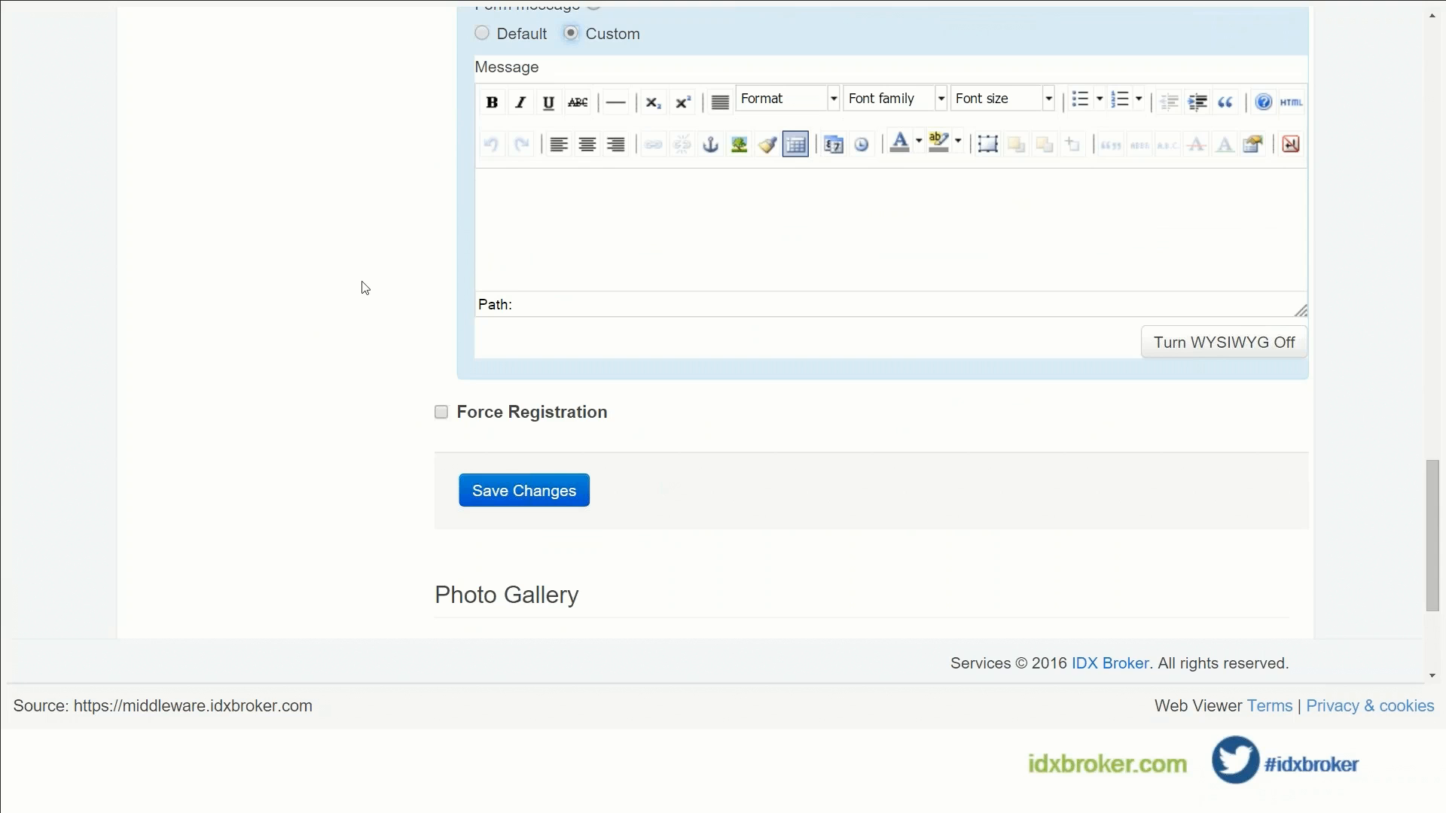
pyautogui.scroll(5, 364, 288)
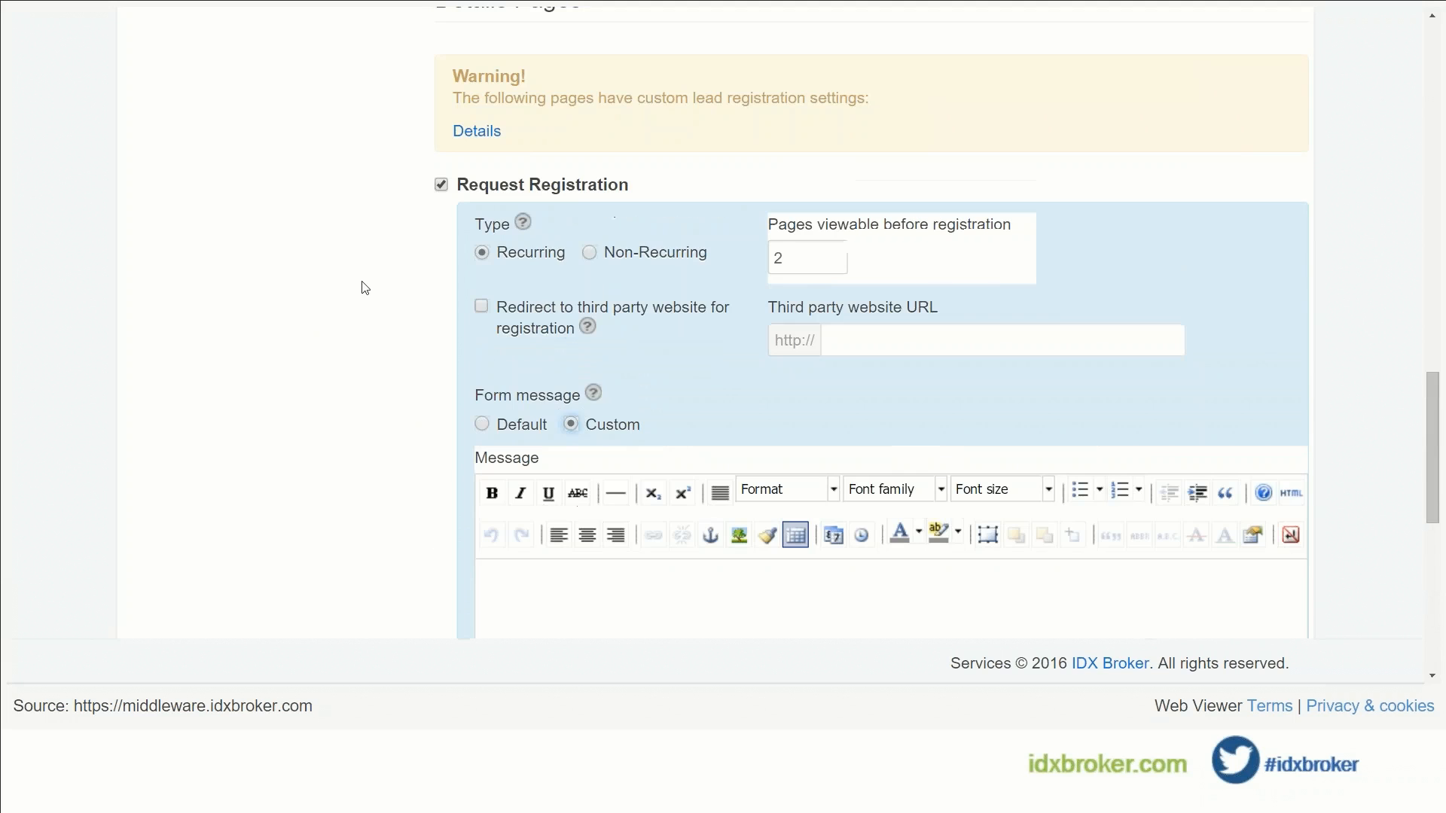
pyautogui.scroll(5, 364, 287)
pyautogui.scroll(-3, 364, 288)
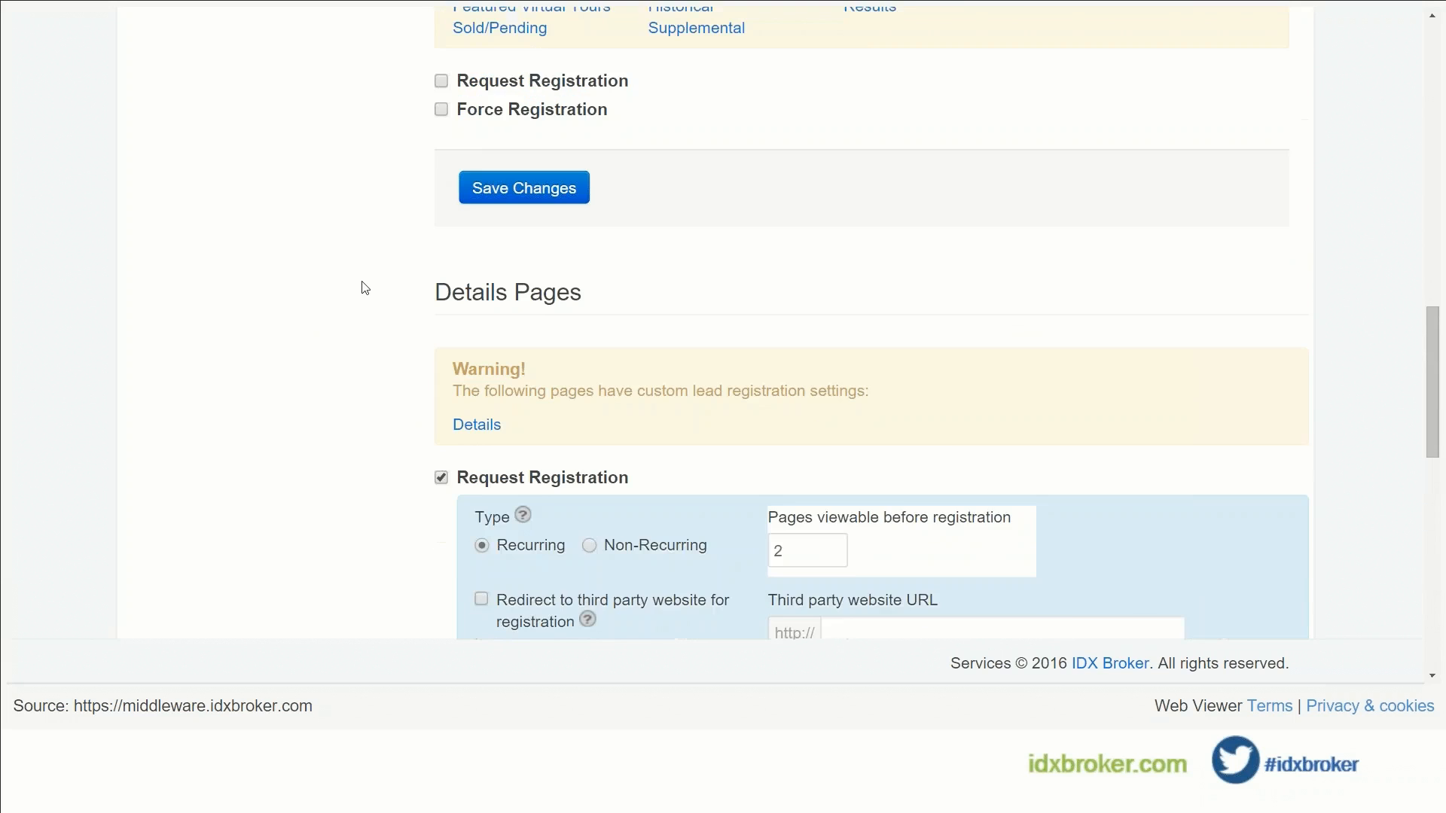
pyautogui.scroll(-2, 364, 288)
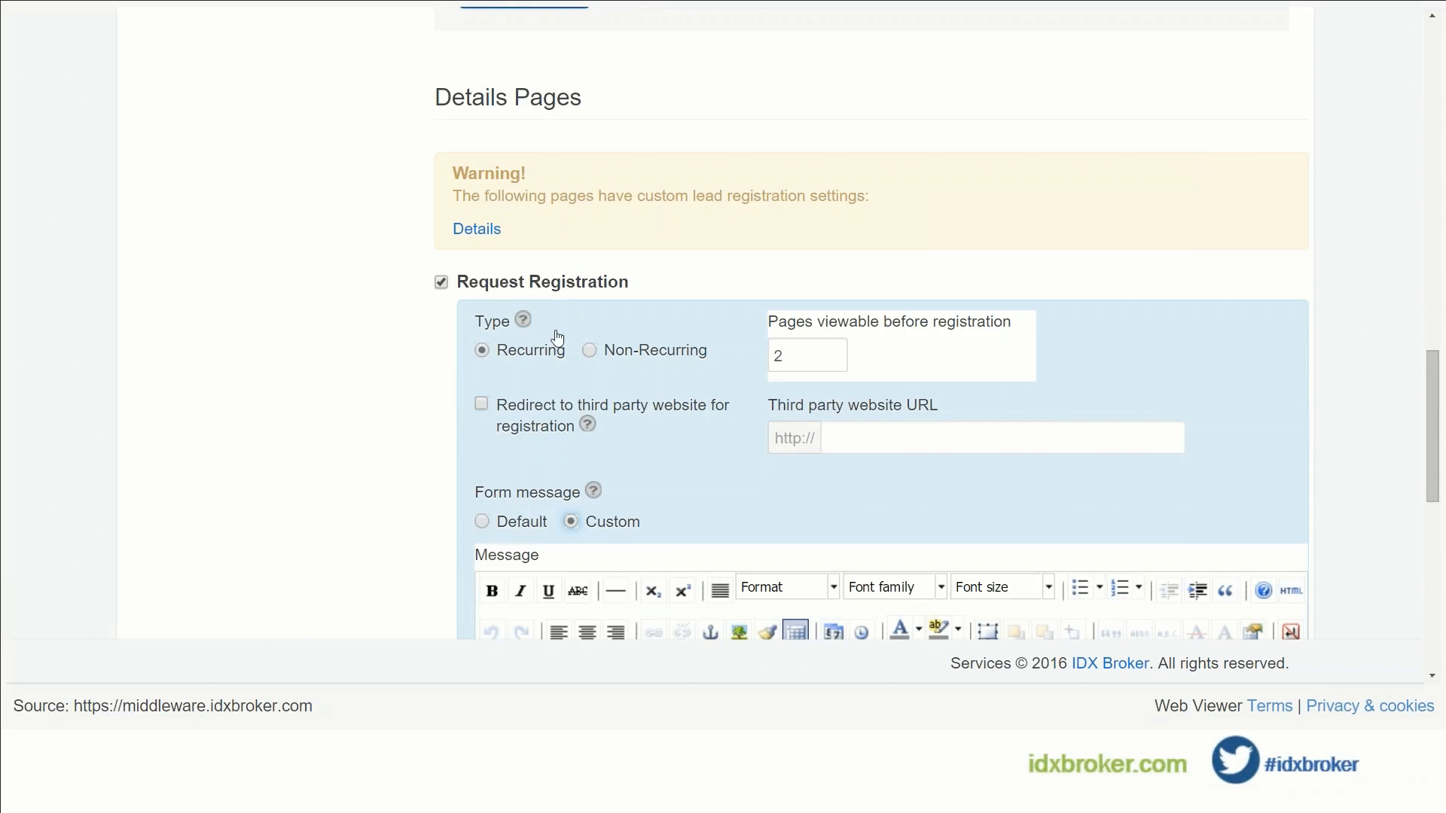
pyautogui.scroll(-2, 389, 335)
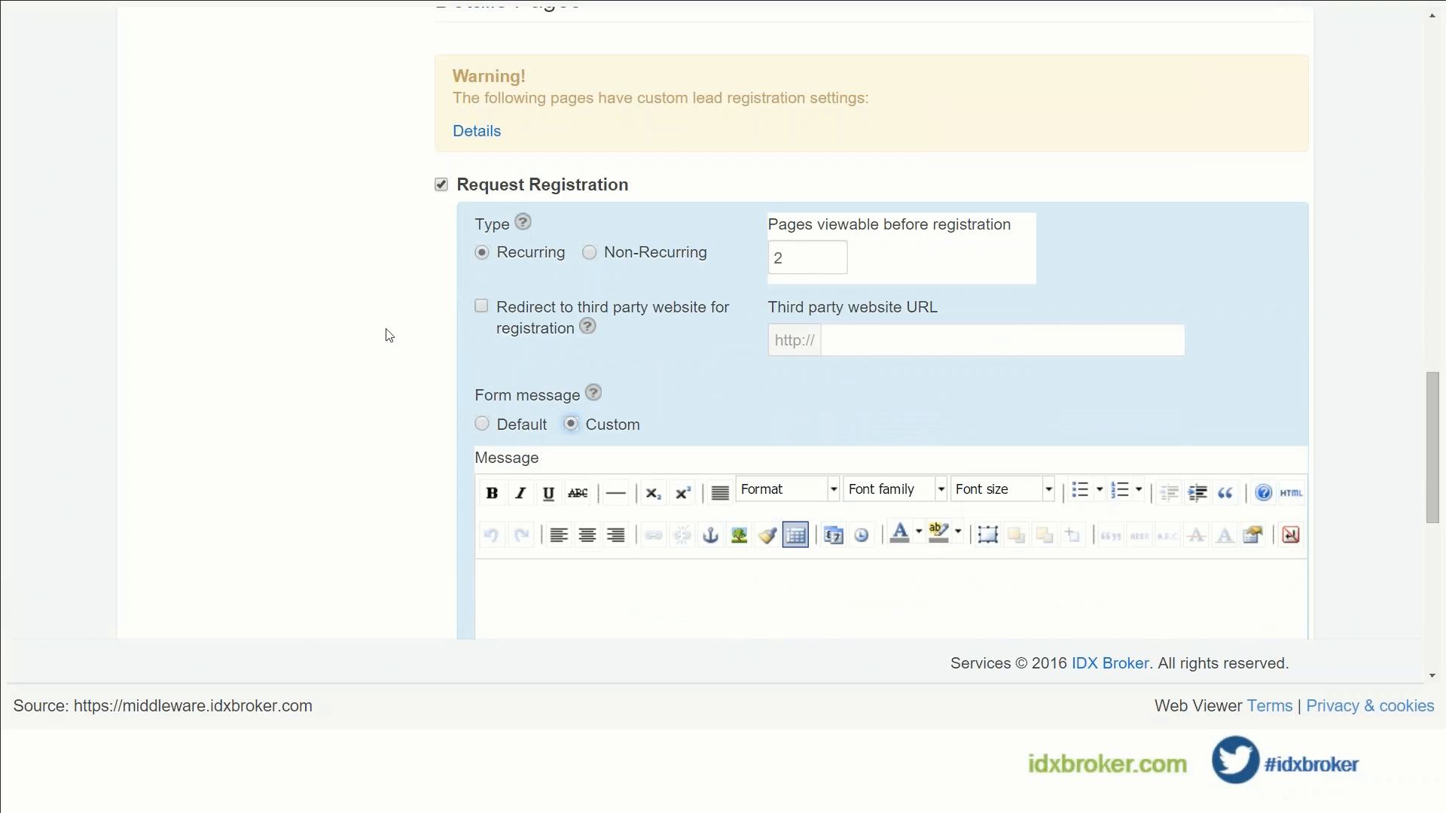
pyautogui.scroll(-6, 384, 335)
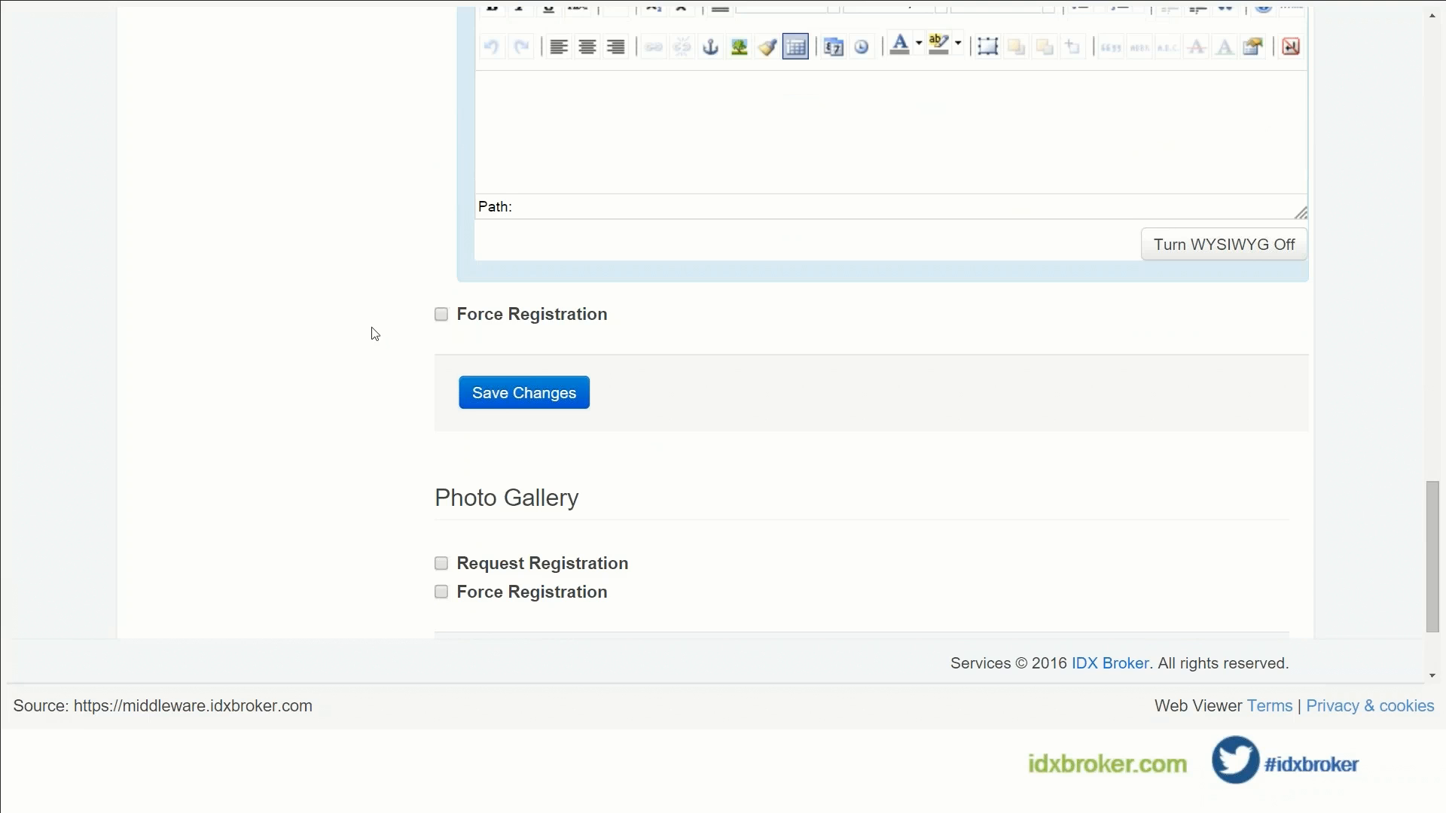
pyautogui.scroll(12, 375, 333)
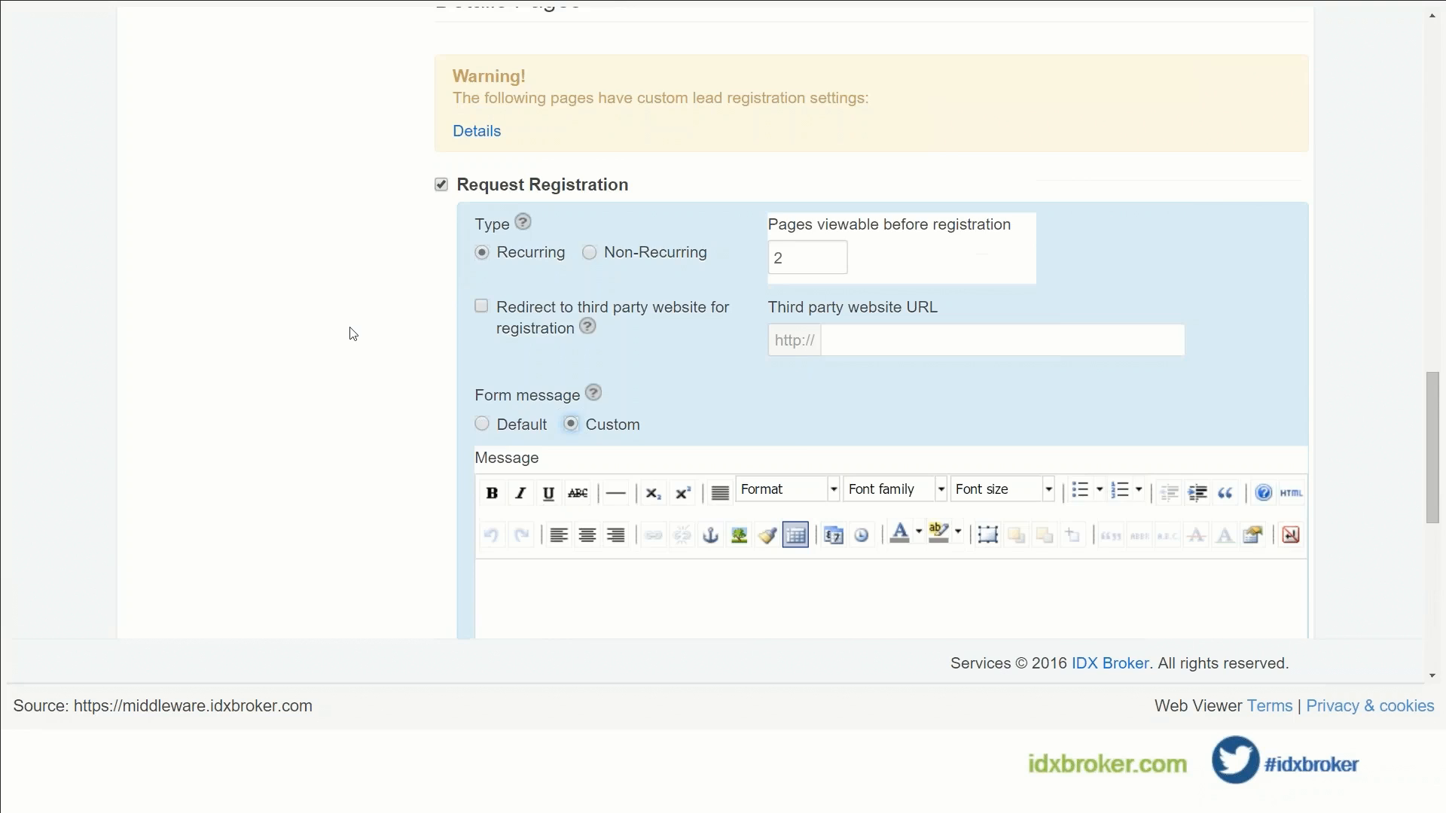
pyautogui.scroll(12, 352, 334)
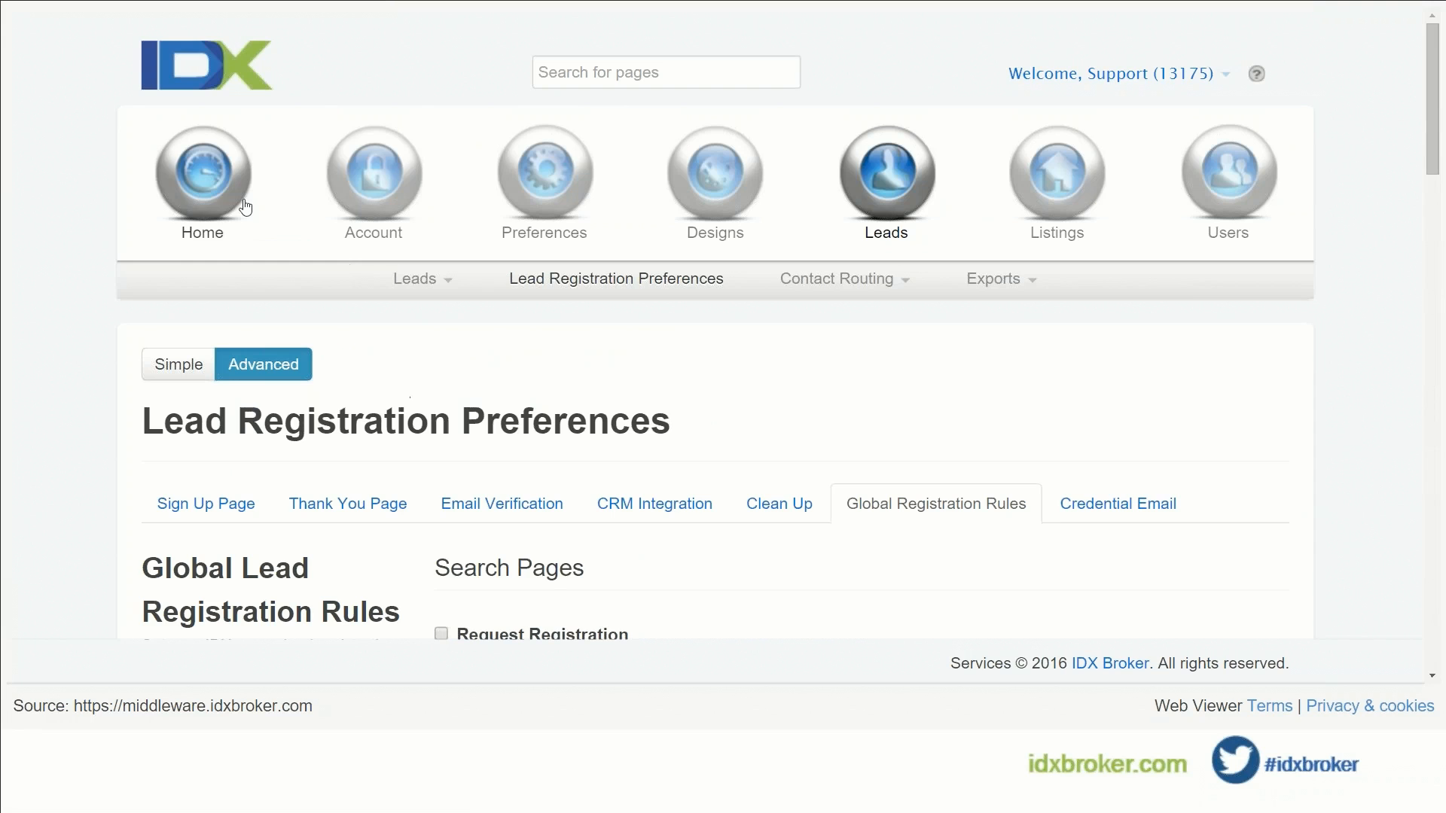
# Step: View the Account section's Change Password page, leaving the password fields empty
pyautogui.click(383, 197)
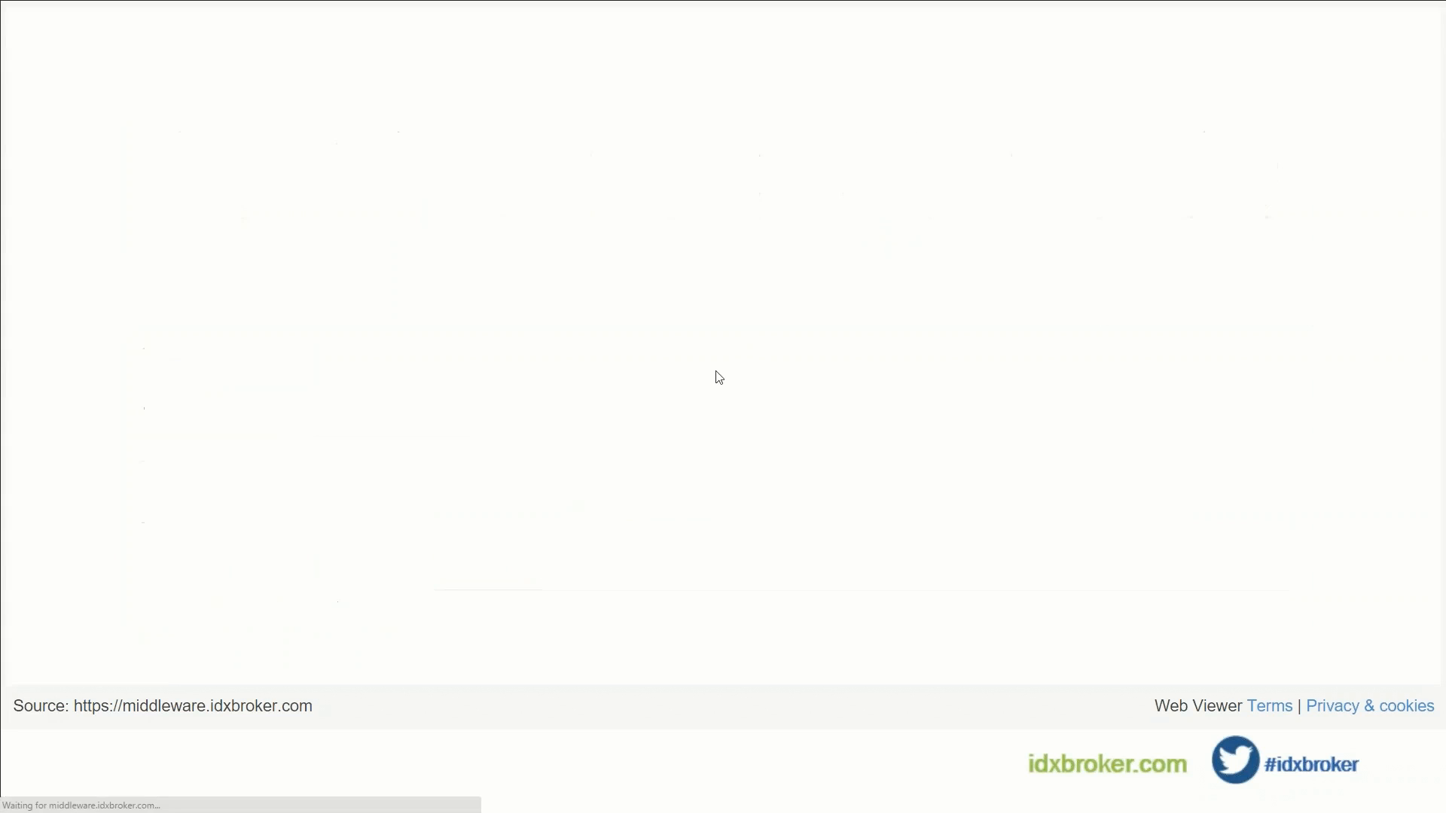
pyautogui.scroll(-3, 688, 381)
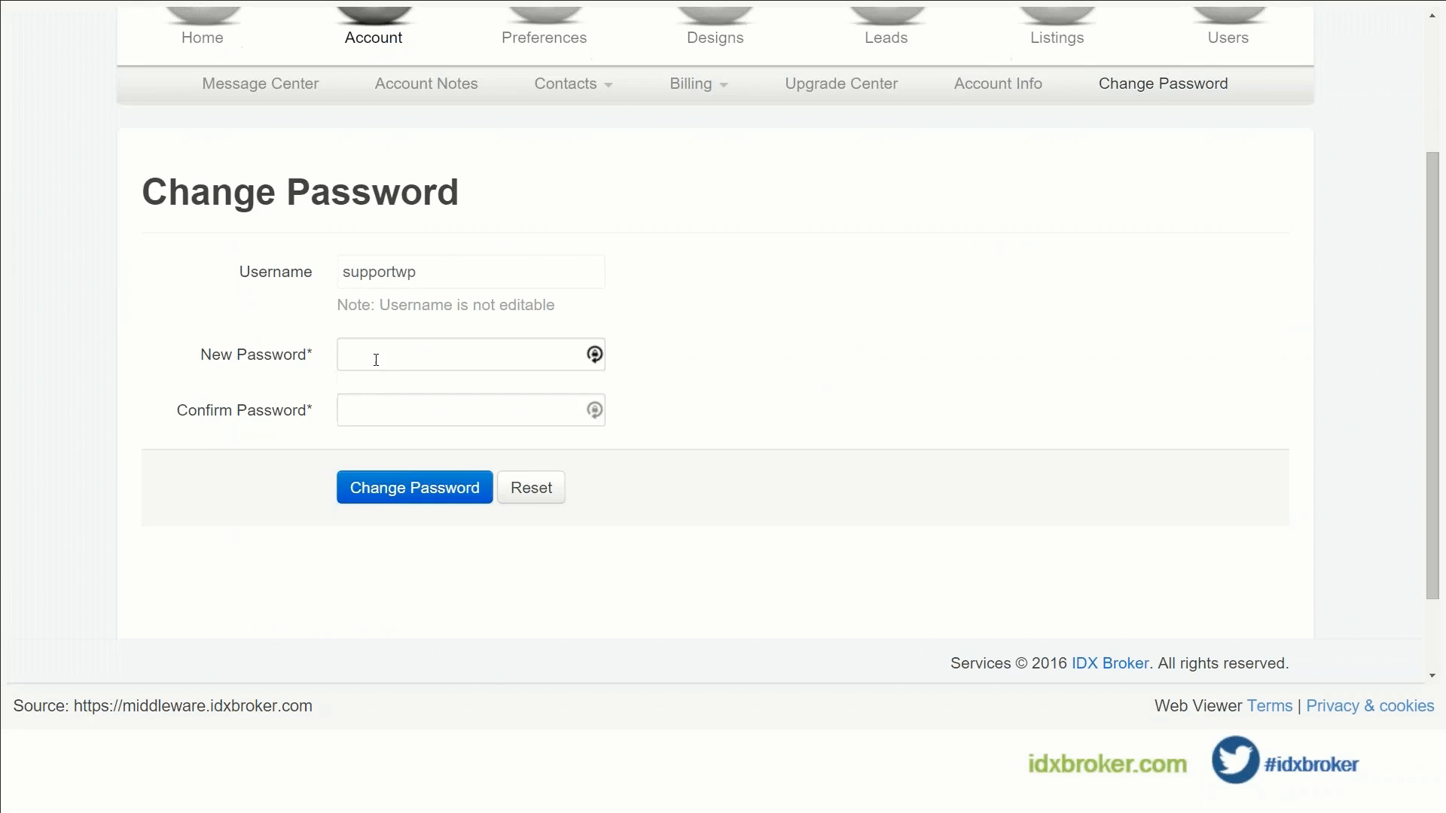
pyautogui.scroll(3, 852, 281)
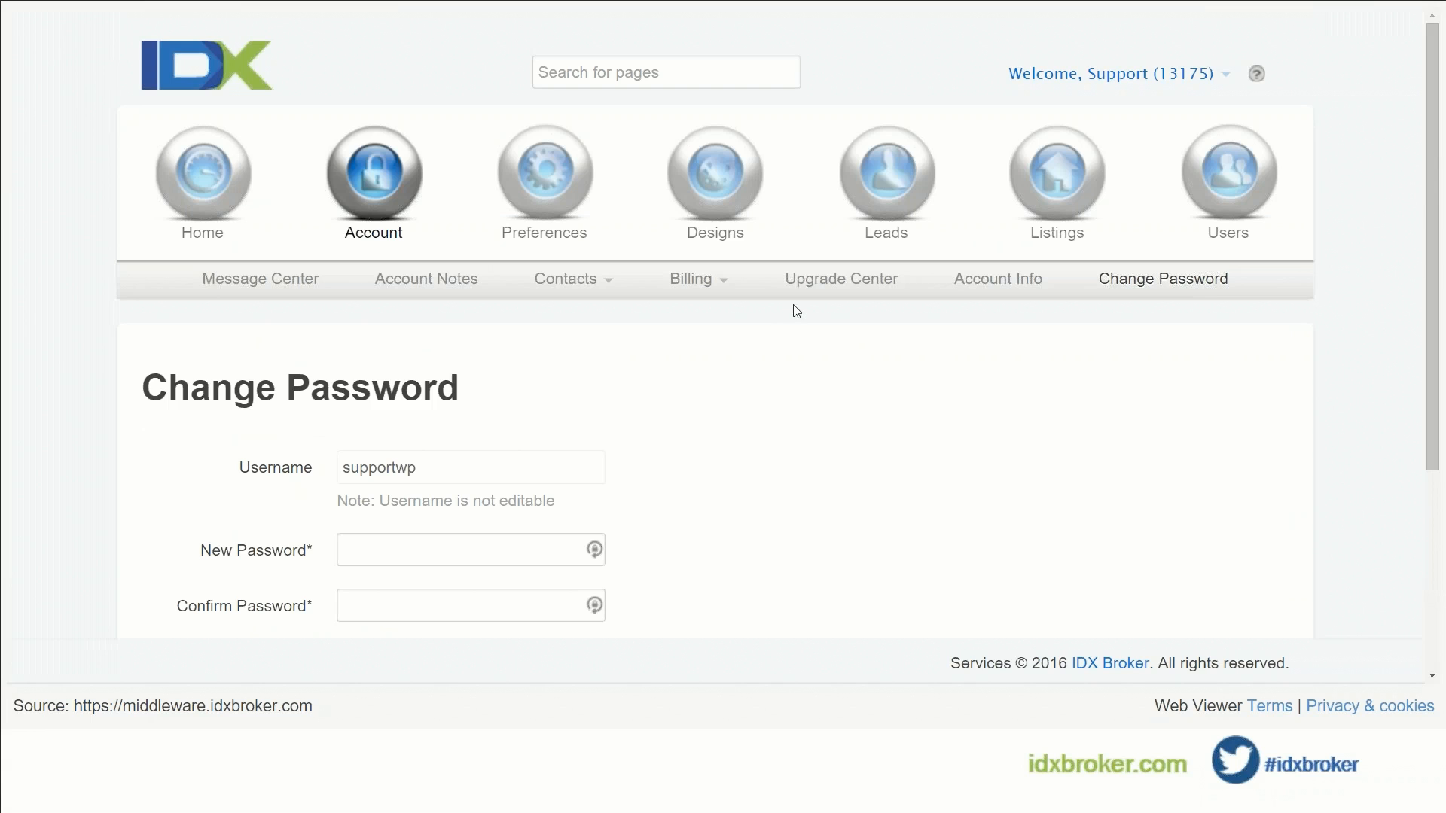
pyautogui.click(1047, 201)
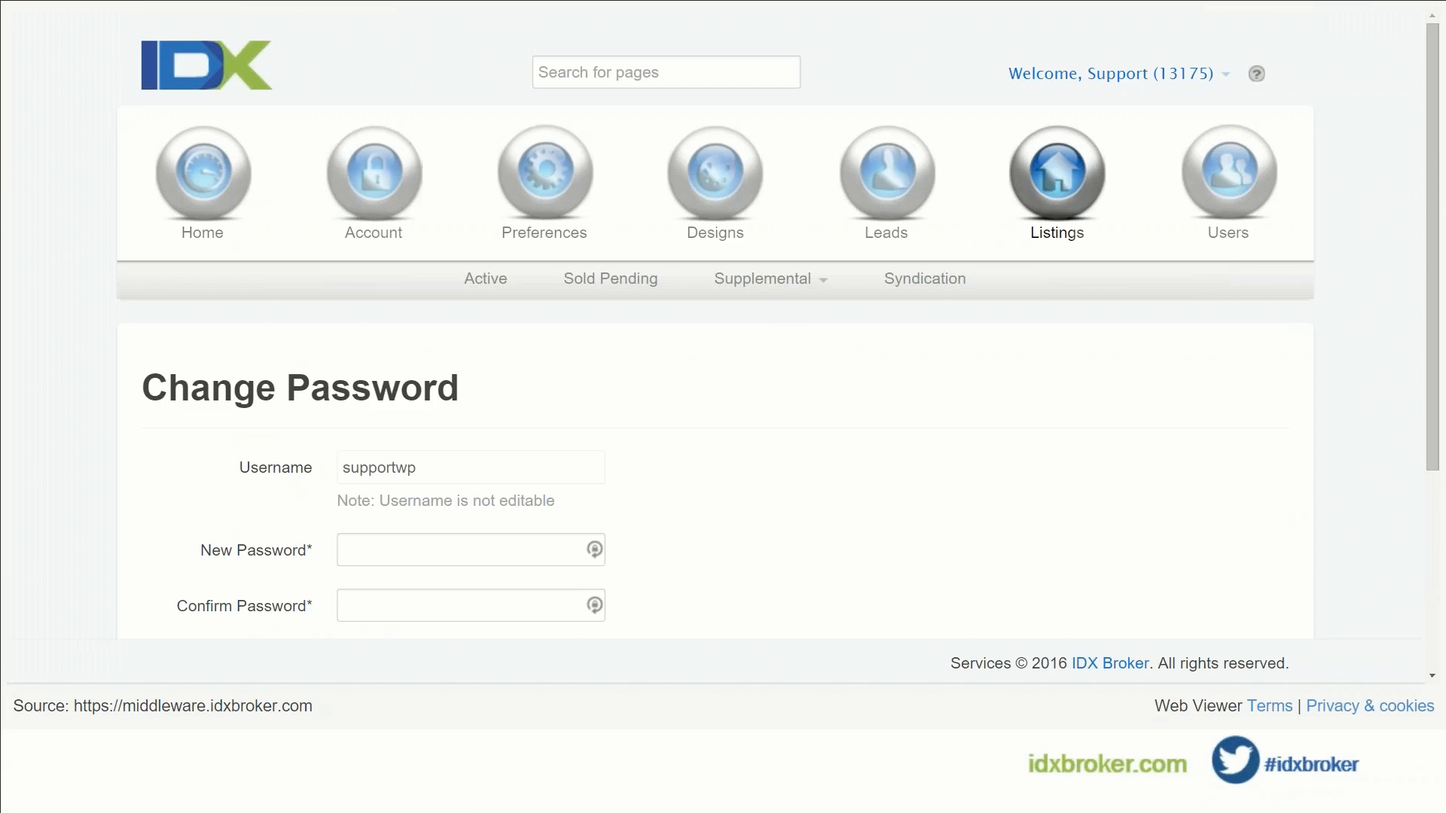
# Step: Look over the Active and Sold/Pending listings pages
pyautogui.click(486, 278)
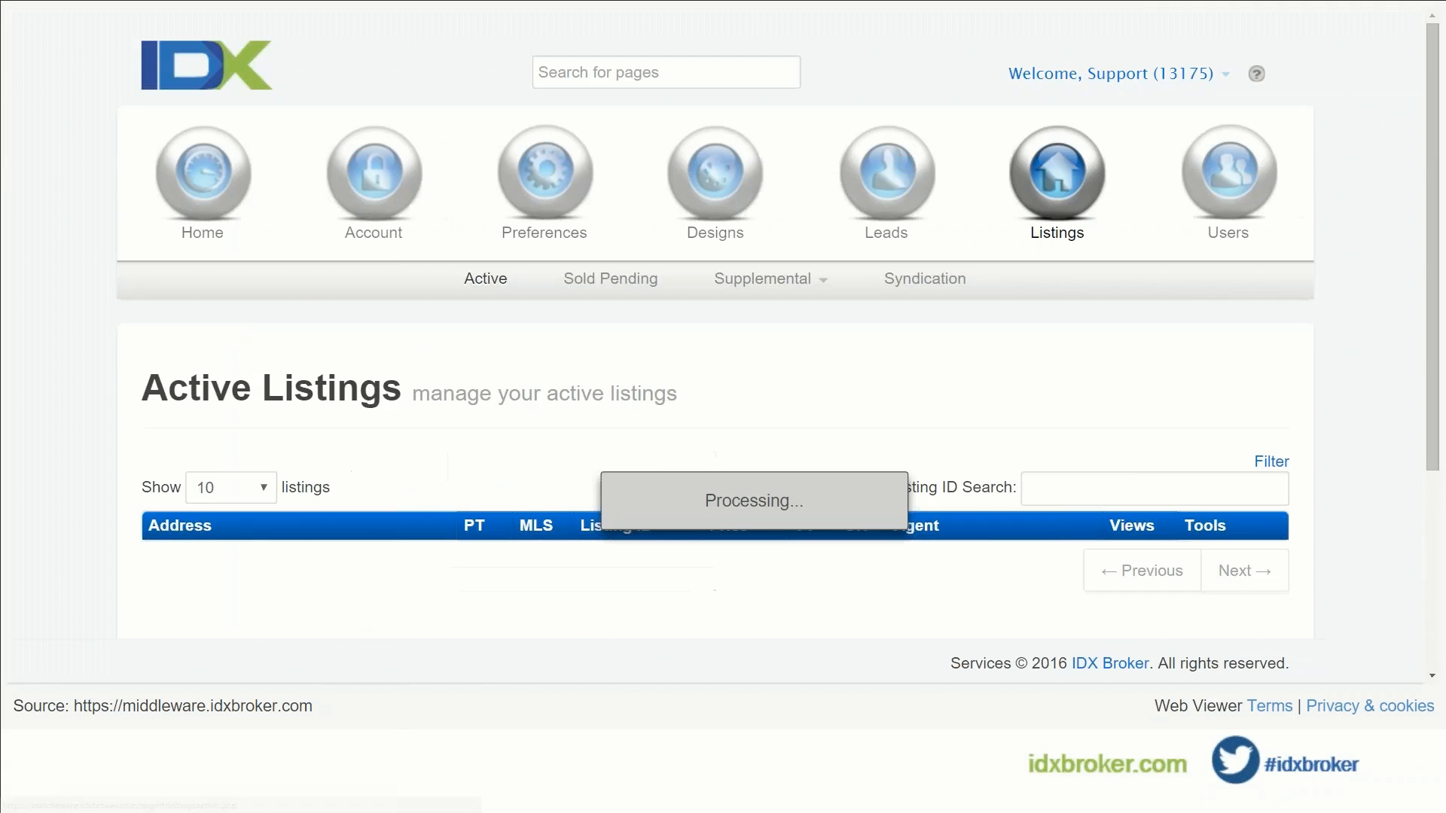
pyautogui.scroll(-3, 486, 278)
pyautogui.scroll(-5, 714, 324)
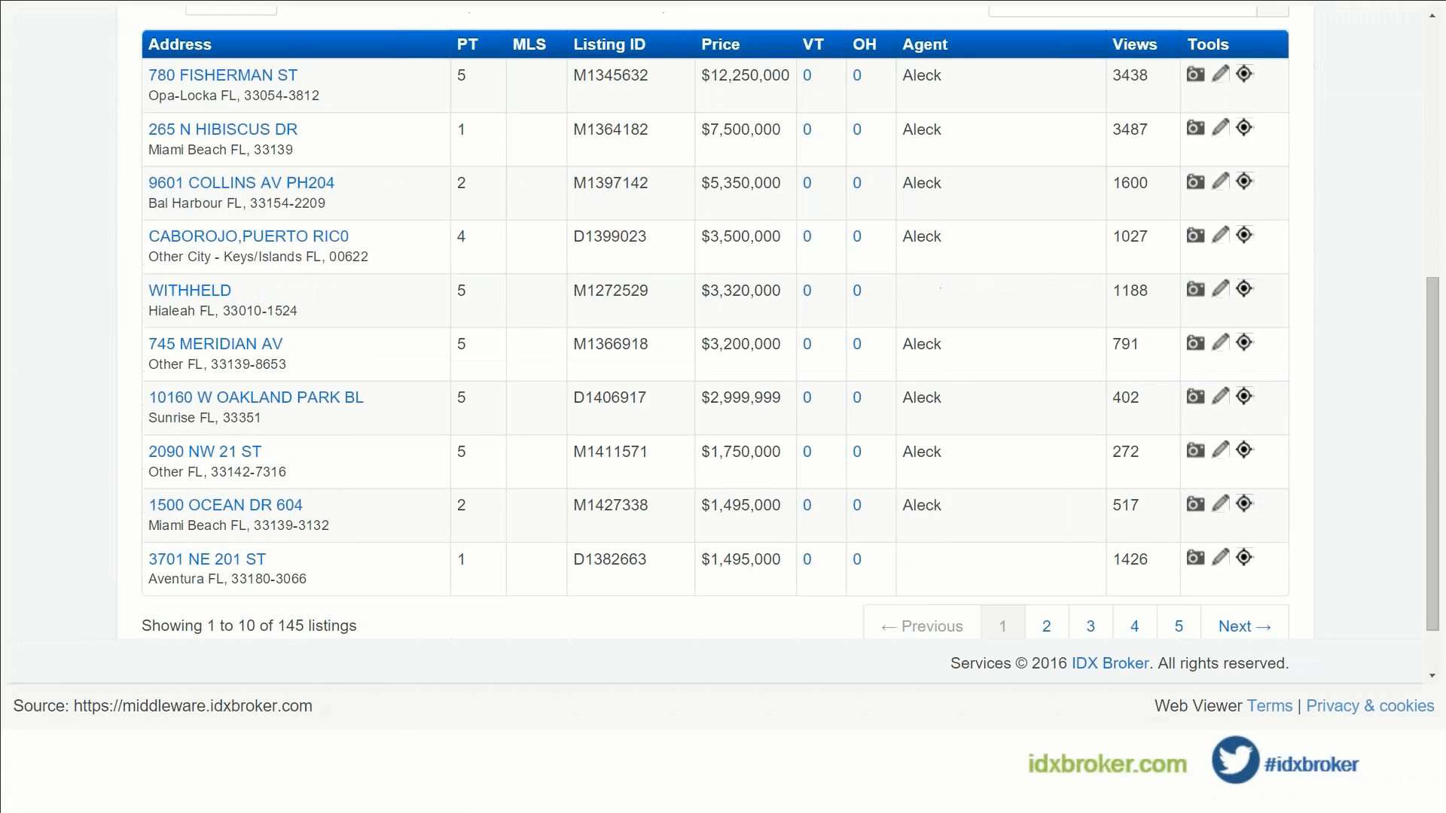
pyautogui.scroll(8, 610, 278)
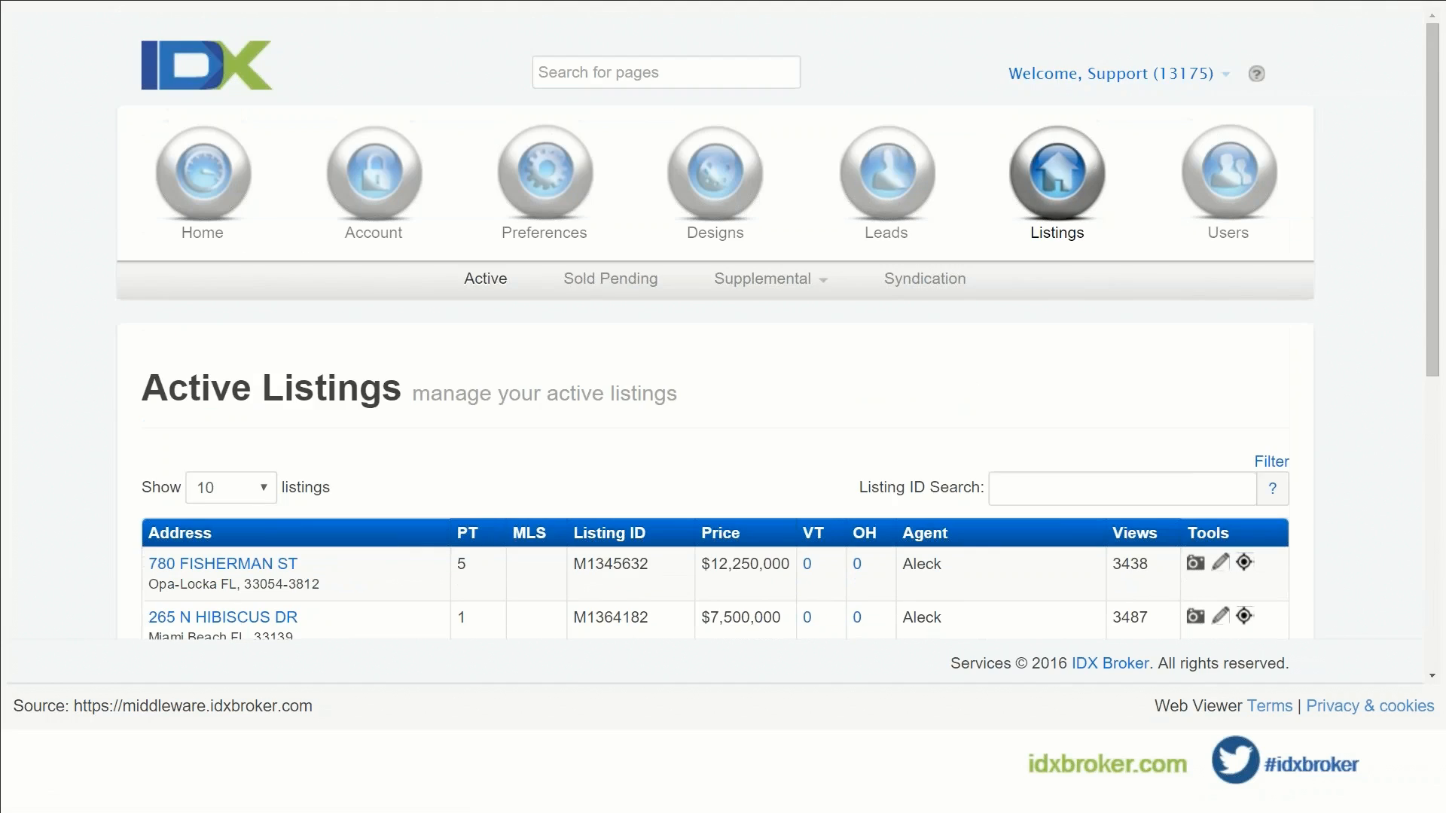
pyautogui.click(610, 279)
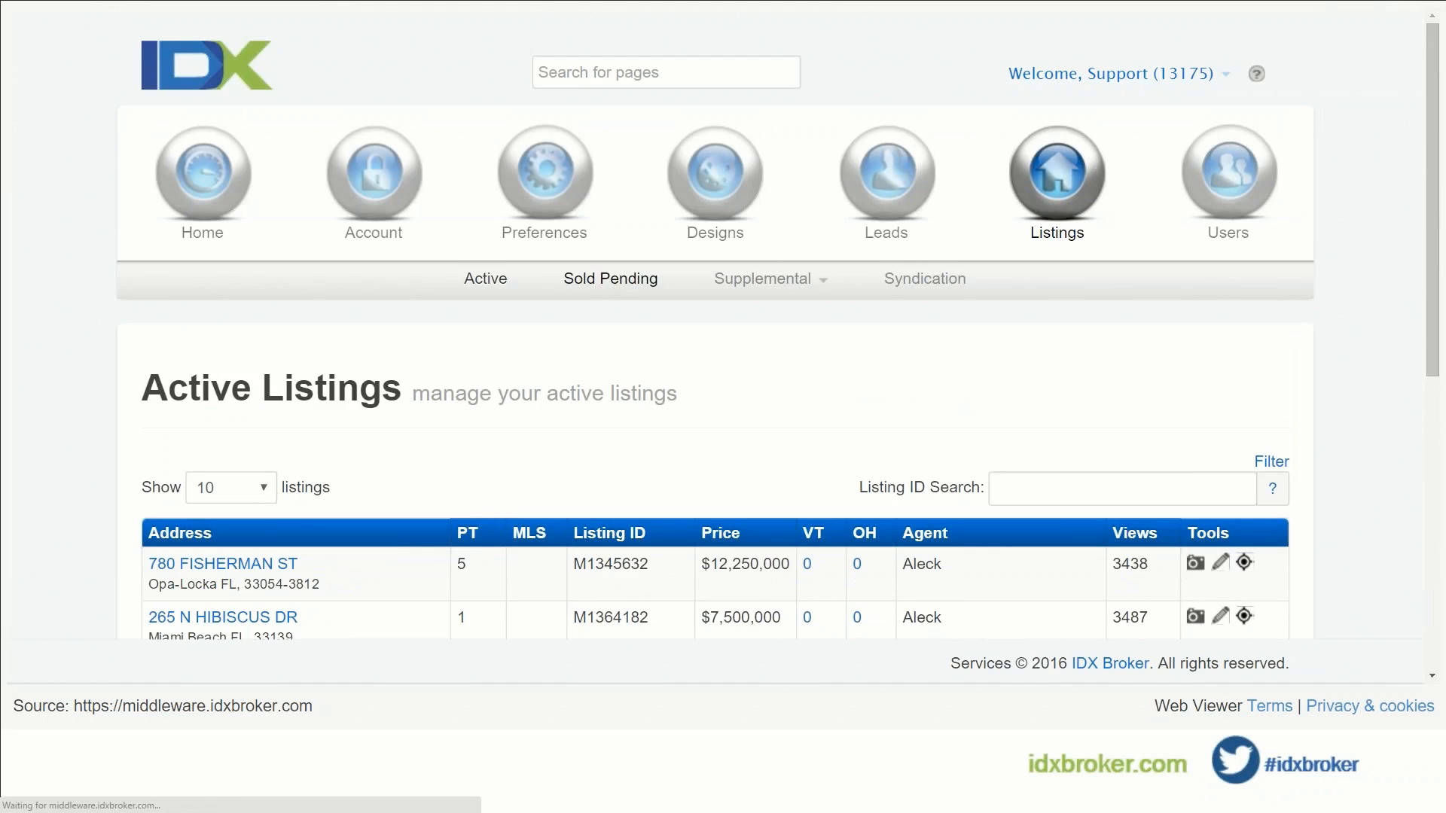
pyautogui.scroll(-4, 641, 290)
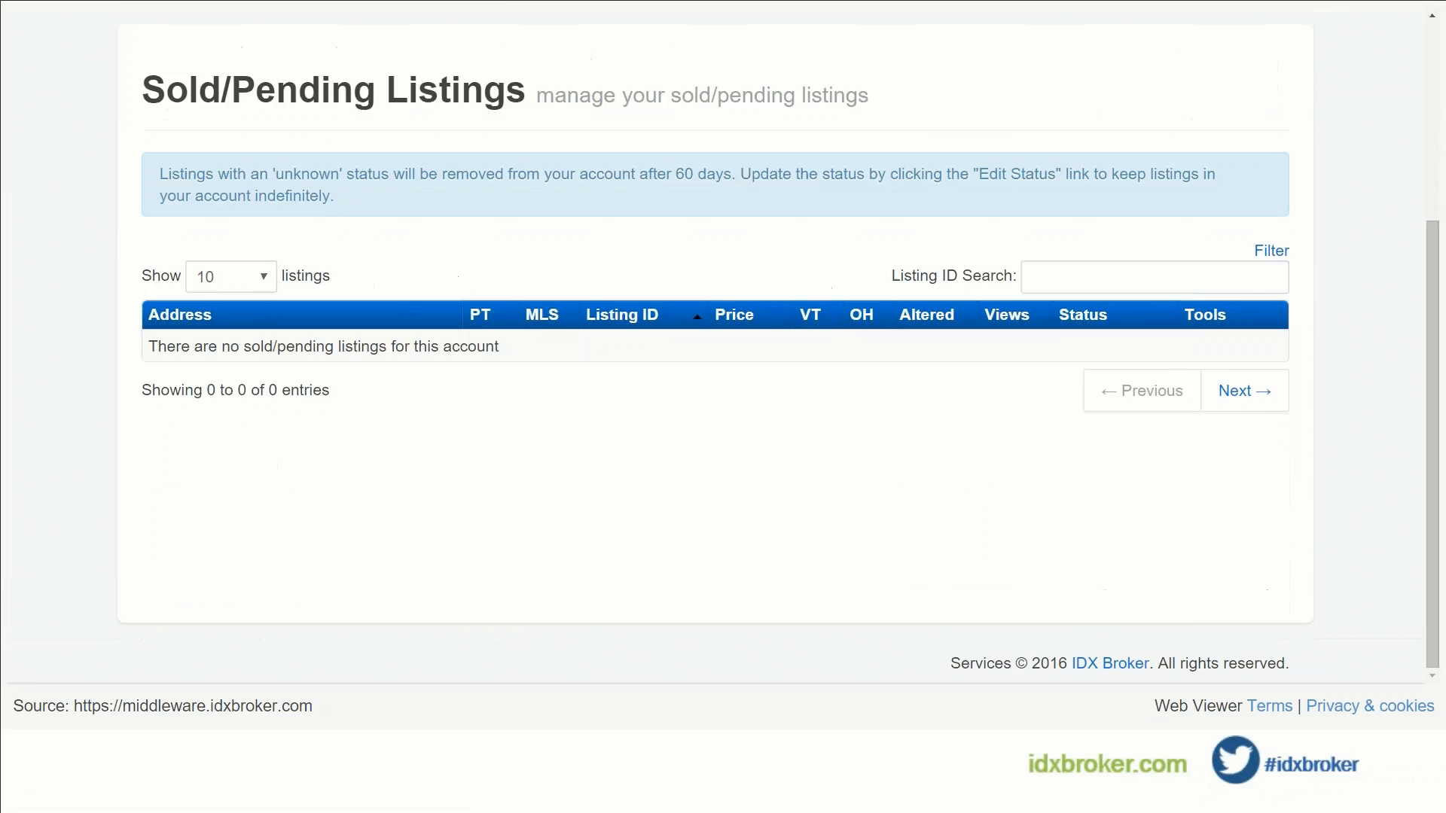
pyautogui.scroll(4, 648, 317)
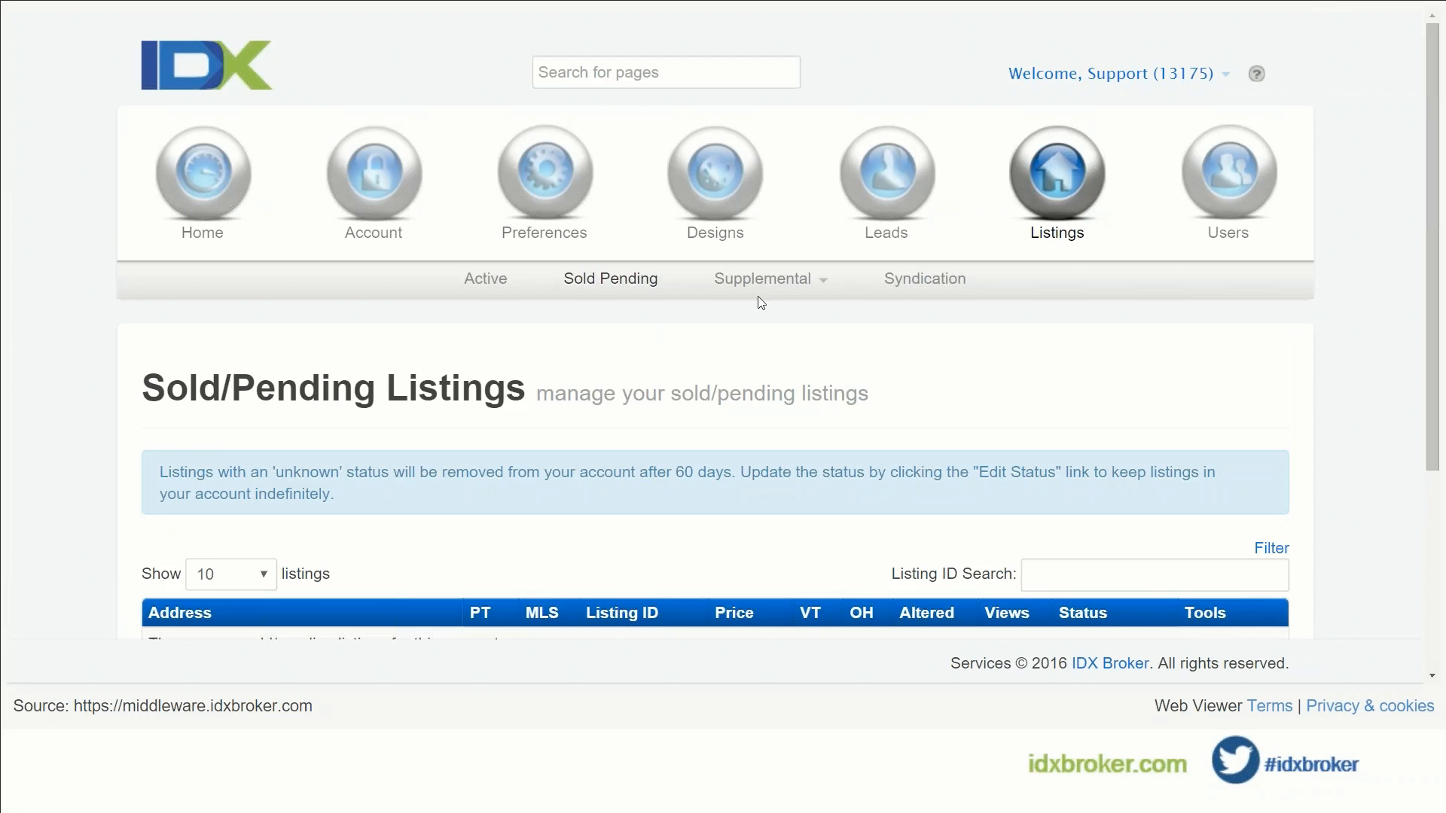
# Step: Review the Supplemental listings page, then go to Preferences > Featured IDs
pyautogui.click(763, 278)
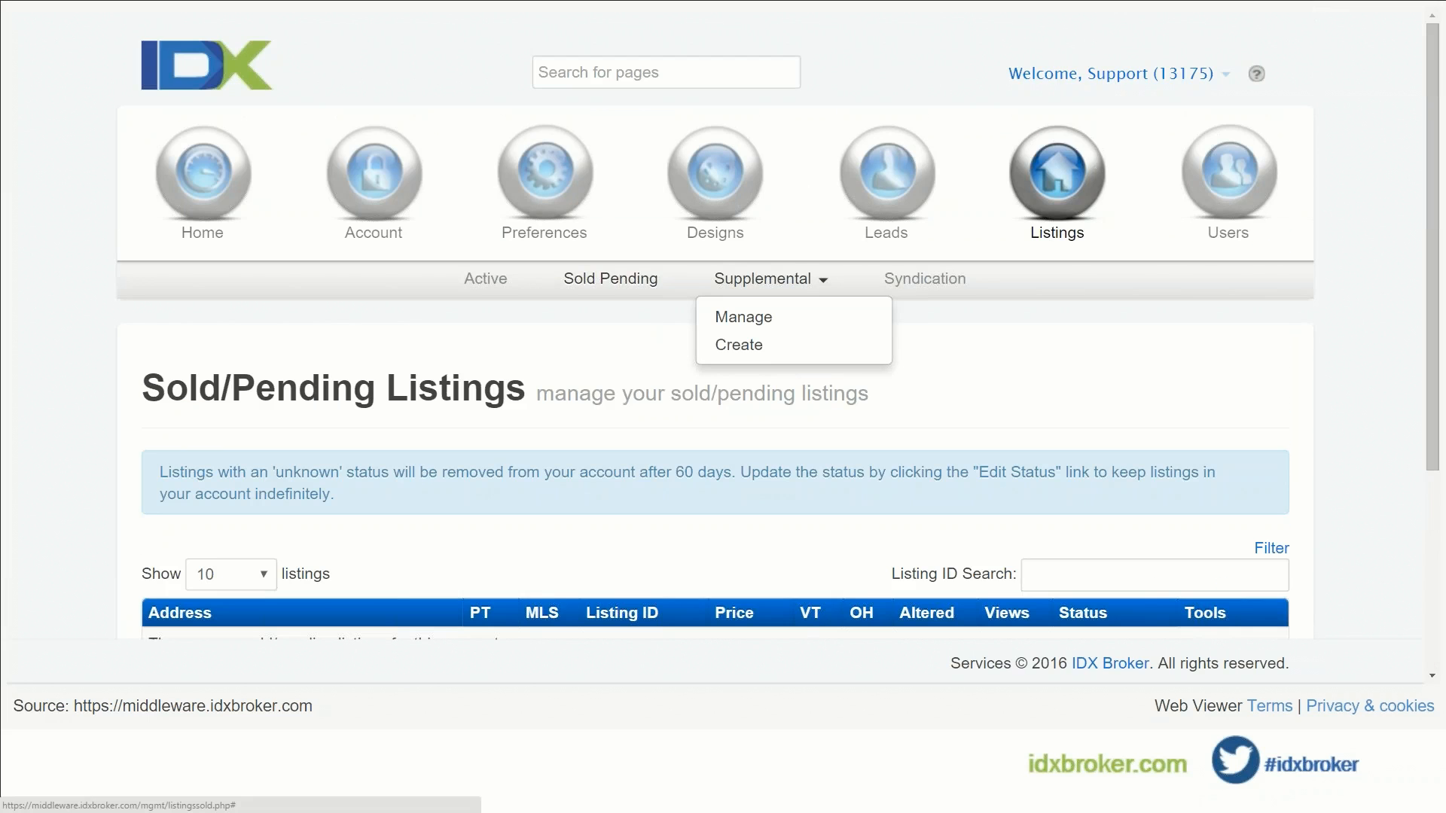
pyautogui.click(779, 318)
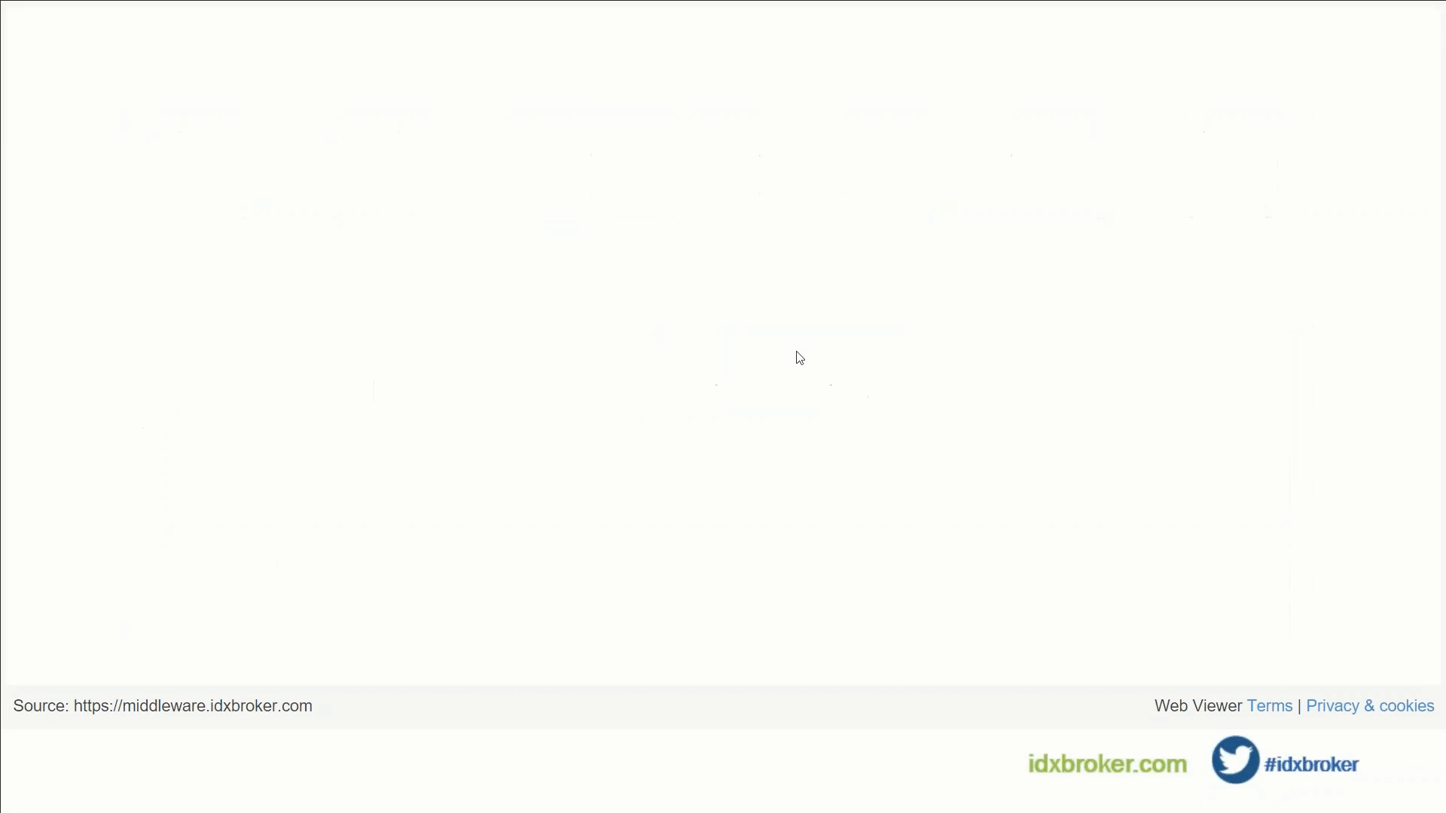
pyautogui.scroll(-3, 784, 364)
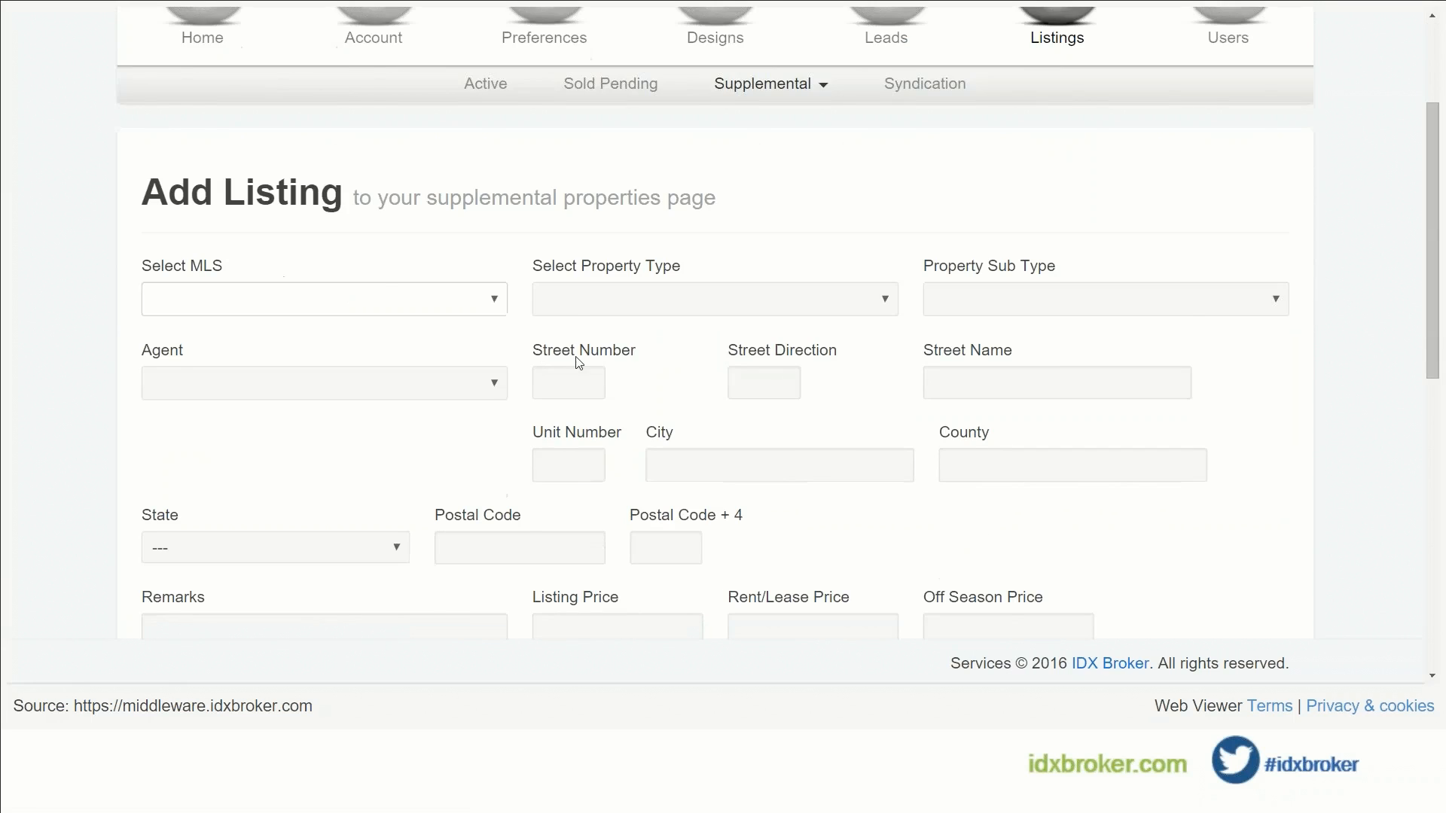
pyautogui.scroll(3, 579, 362)
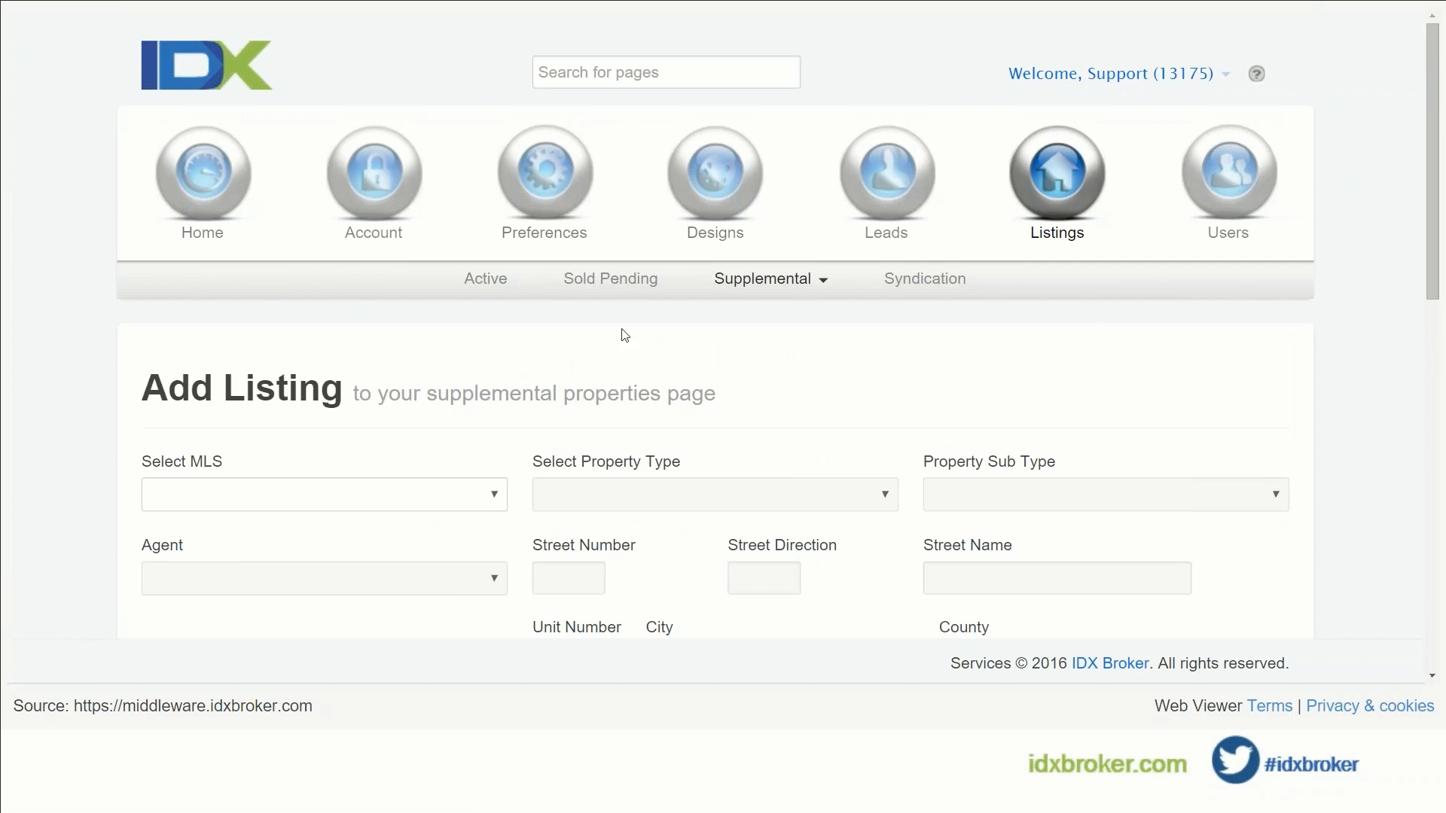
pyautogui.moveTo(550, 181)
pyautogui.click(967, 287)
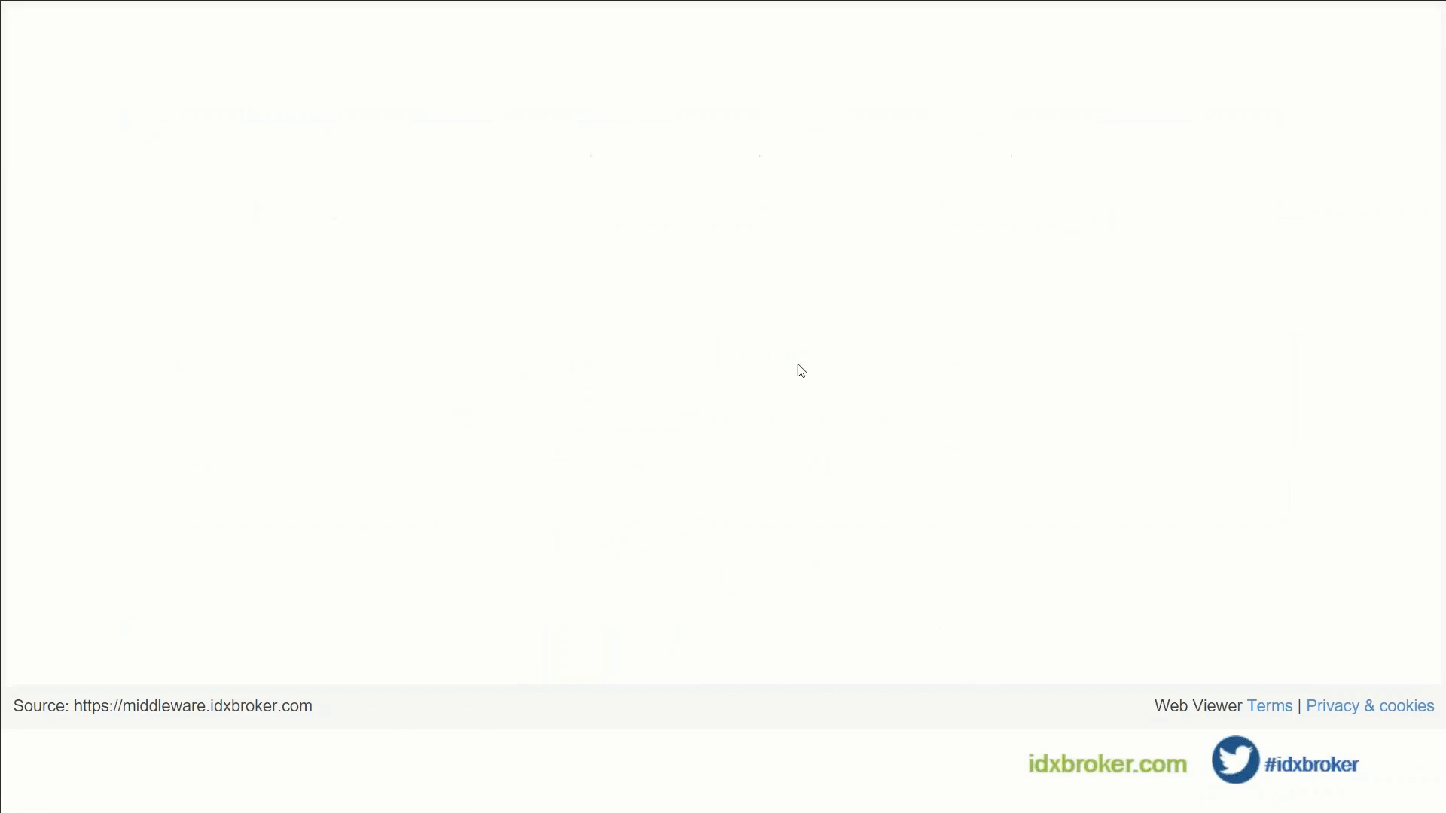
# Step: Review the Featured IDs page confirming featured properties use agent IDs
pyautogui.scroll(-3, 717, 414)
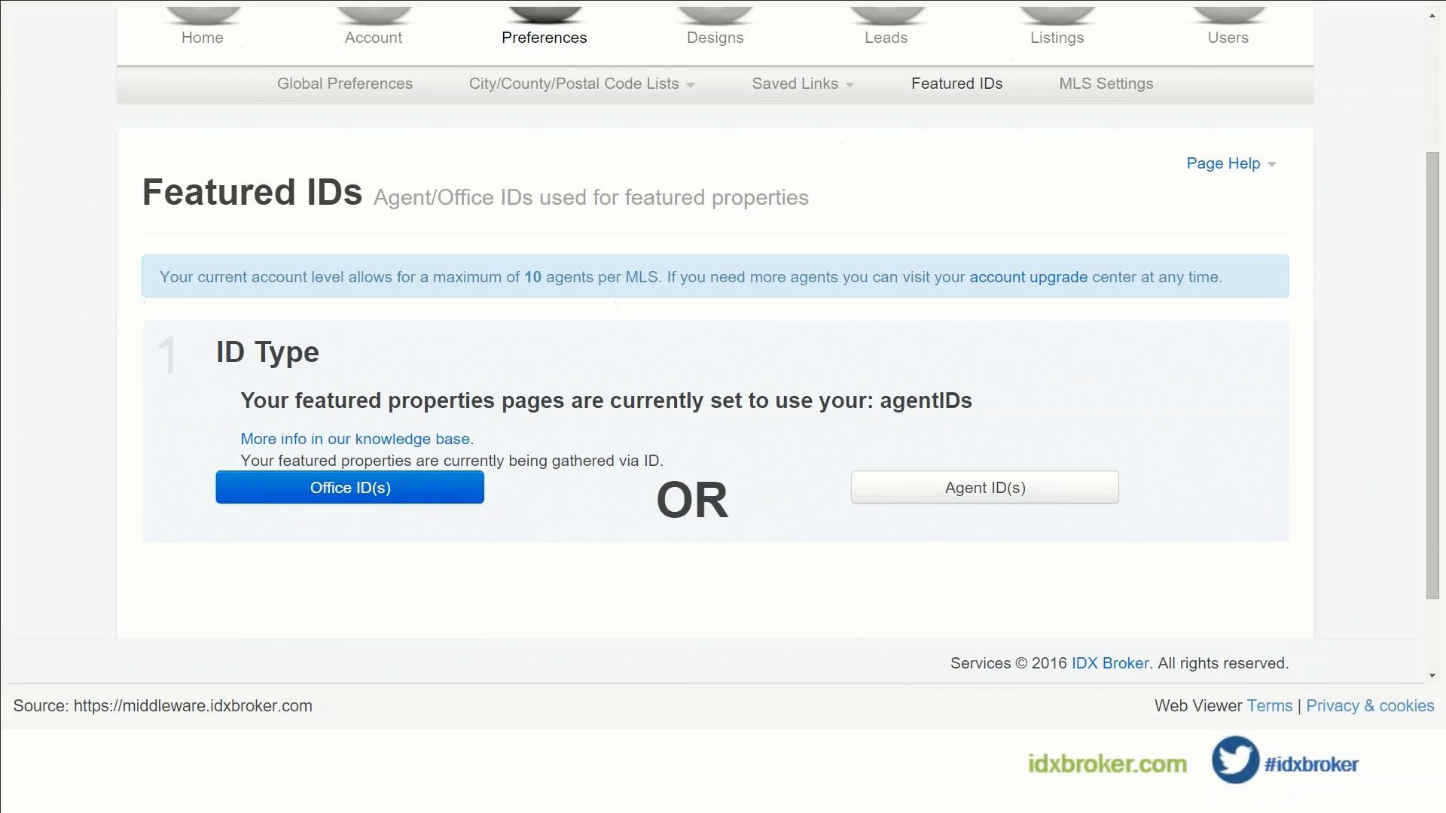
pyautogui.scroll(3, 716, 413)
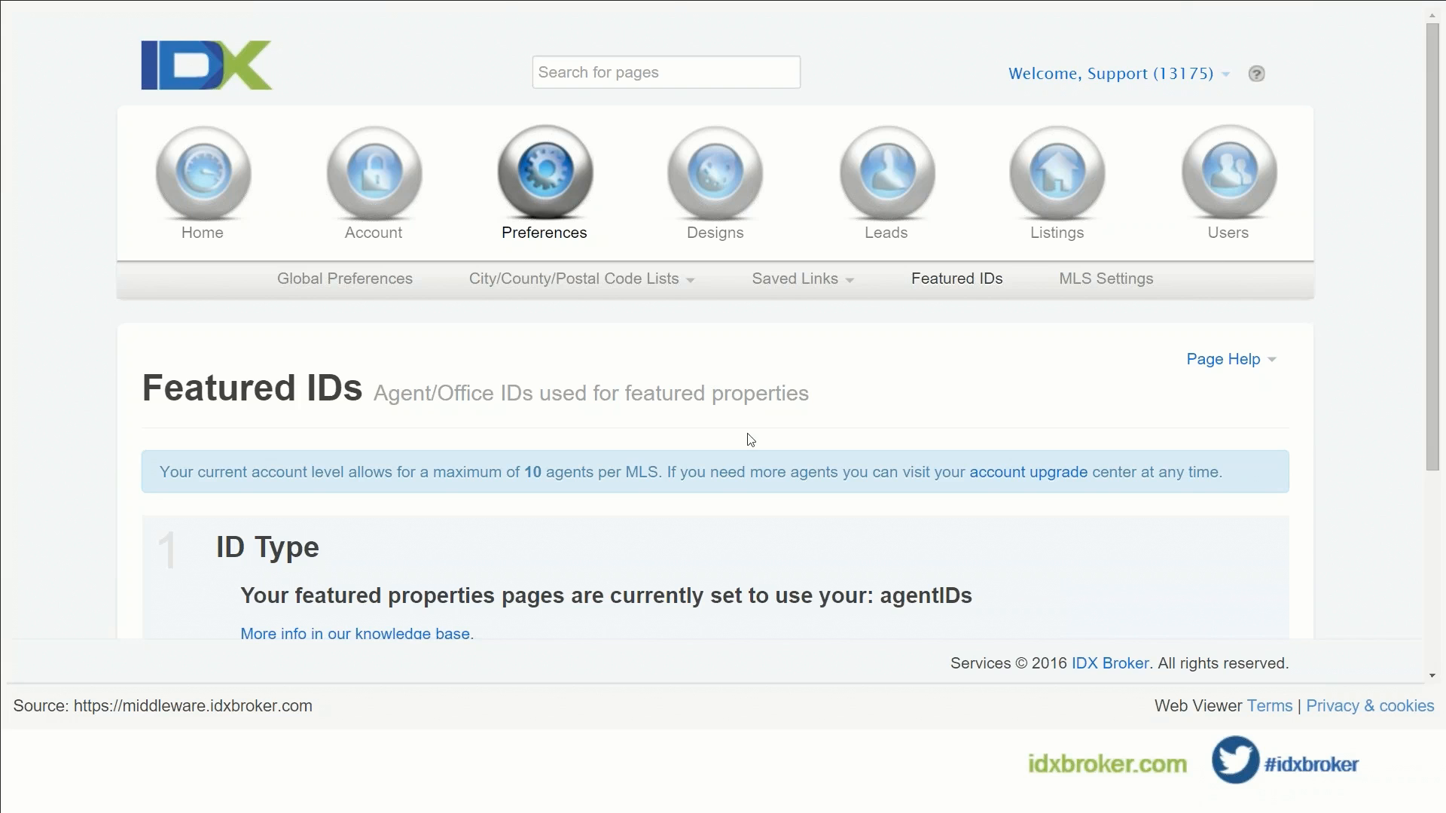
pyautogui.scroll(-2, 748, 439)
pyautogui.scroll(1, 942, 421)
pyautogui.scroll(1, 941, 422)
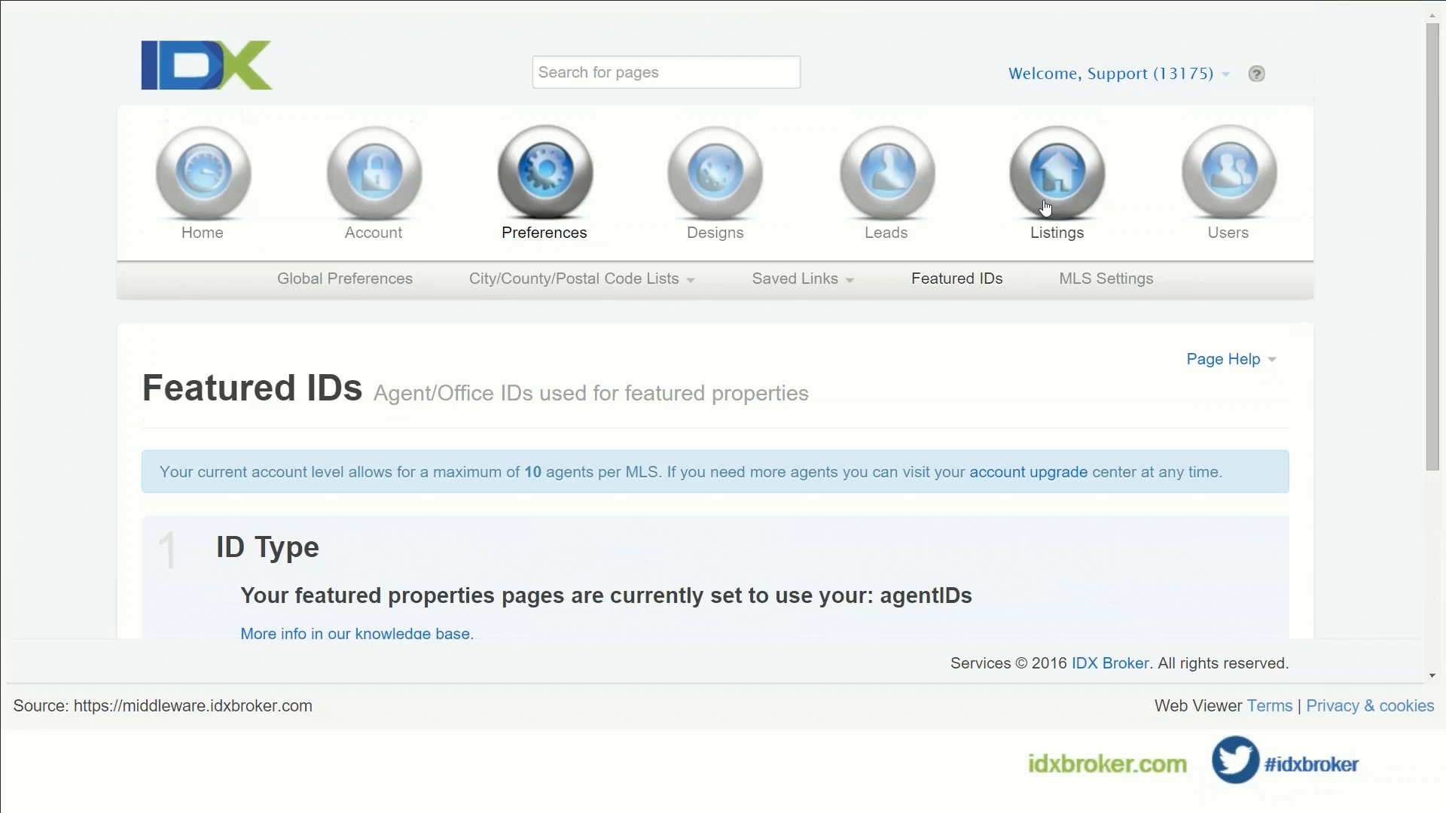
# Step: Return to the Active Listings page and scan the listings' prices and view counts
pyautogui.click(1044, 205)
pyautogui.click(482, 280)
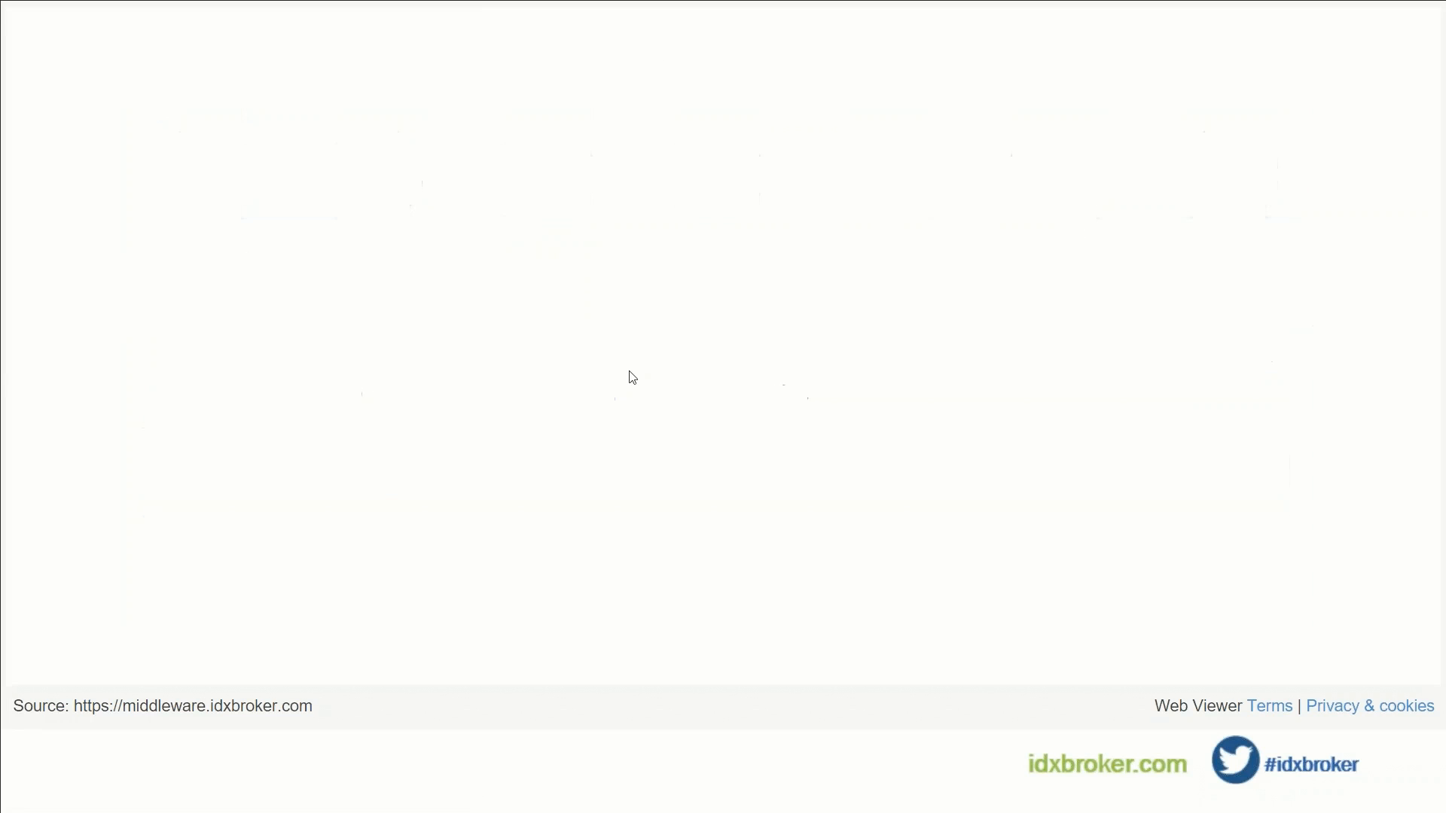
pyautogui.scroll(-3, 568, 459)
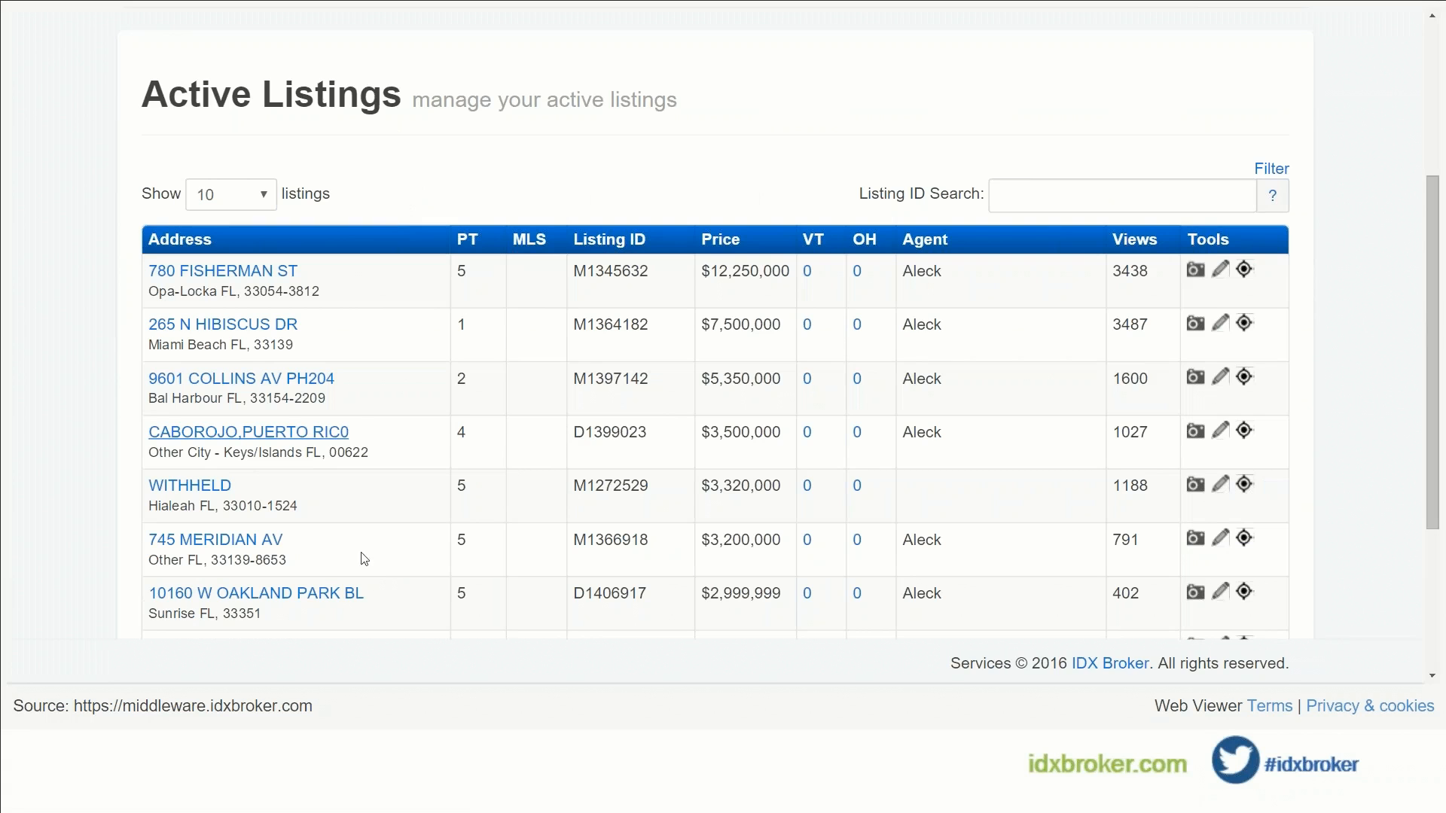
pyautogui.scroll(3, 659, 414)
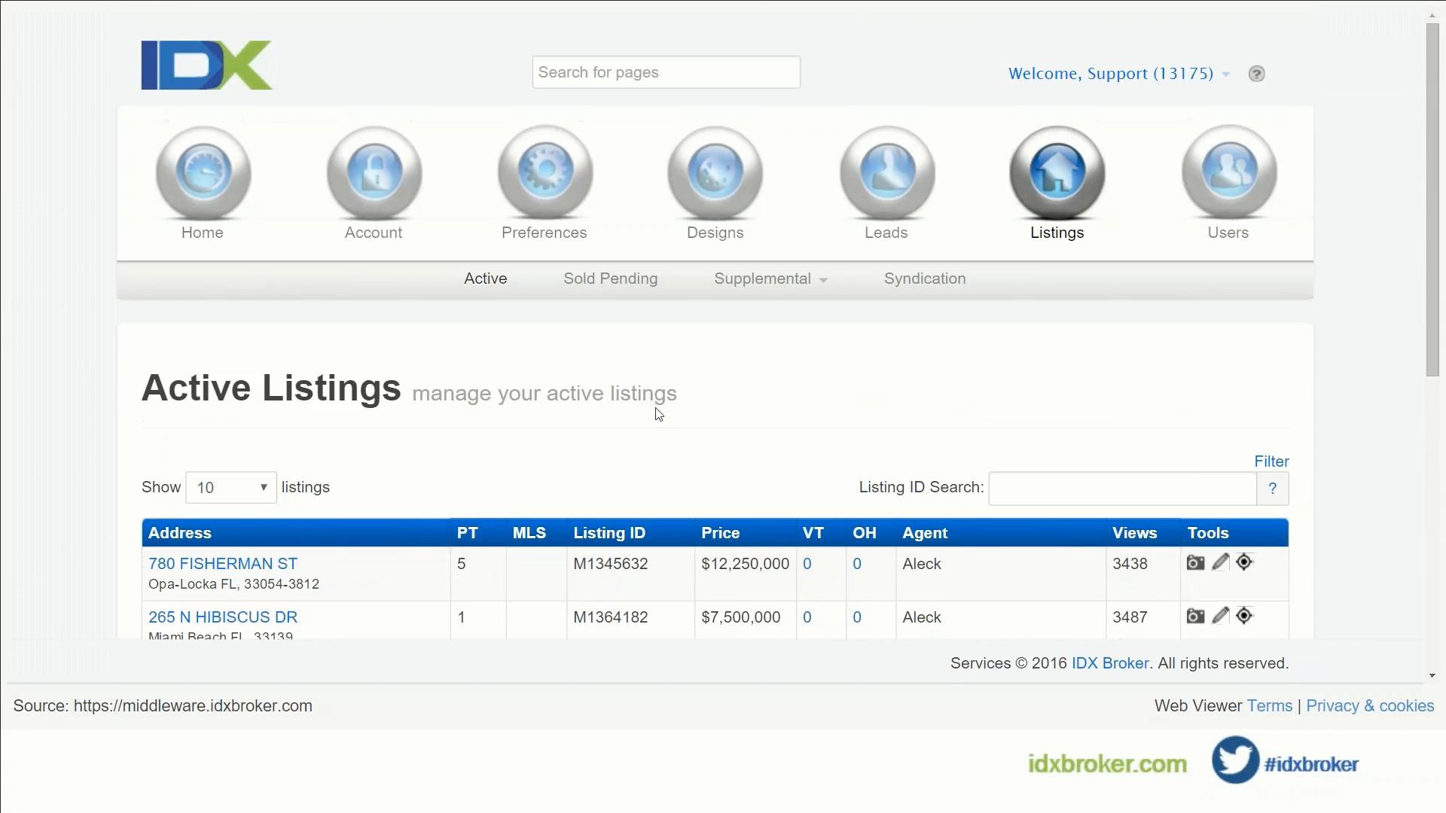